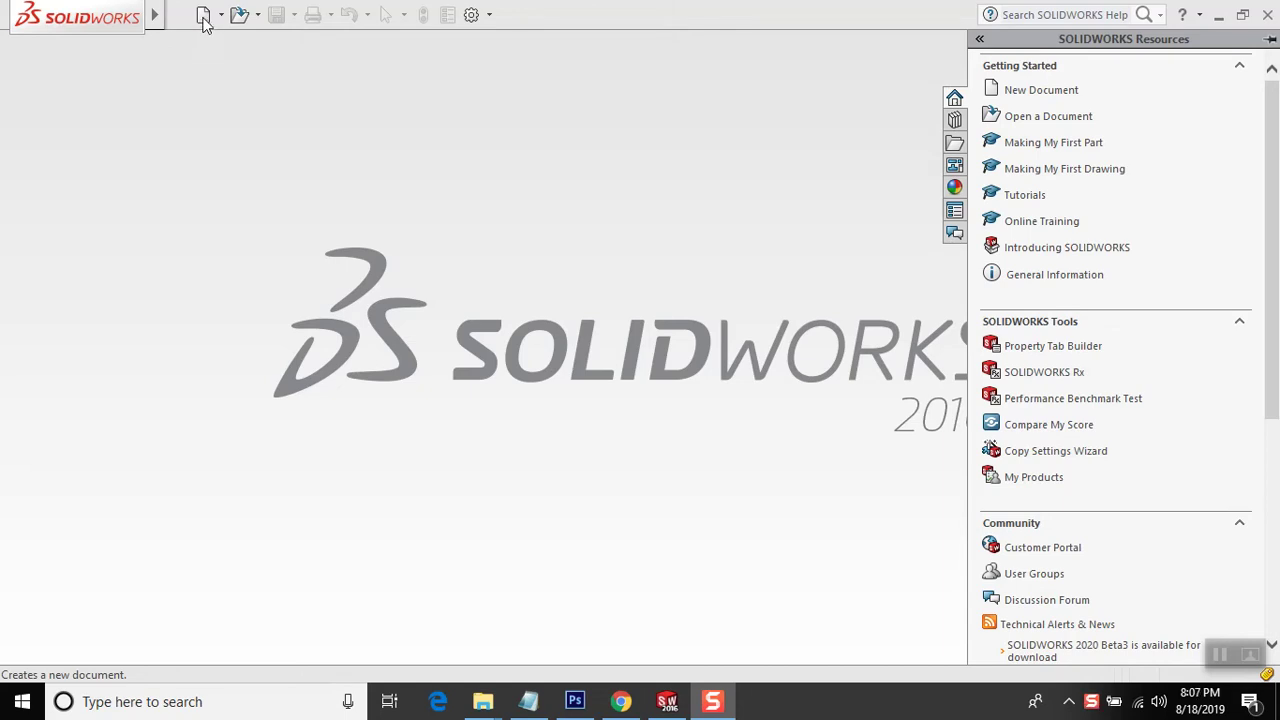
- Create a new Part document after comparing the Part, Assembly and Drawing types
{"action": "left_click", "coordinate": [203, 15]}
{"action": "left_click_drag", "start_coordinate": [548, 177], "coordinate": [536, 95]}
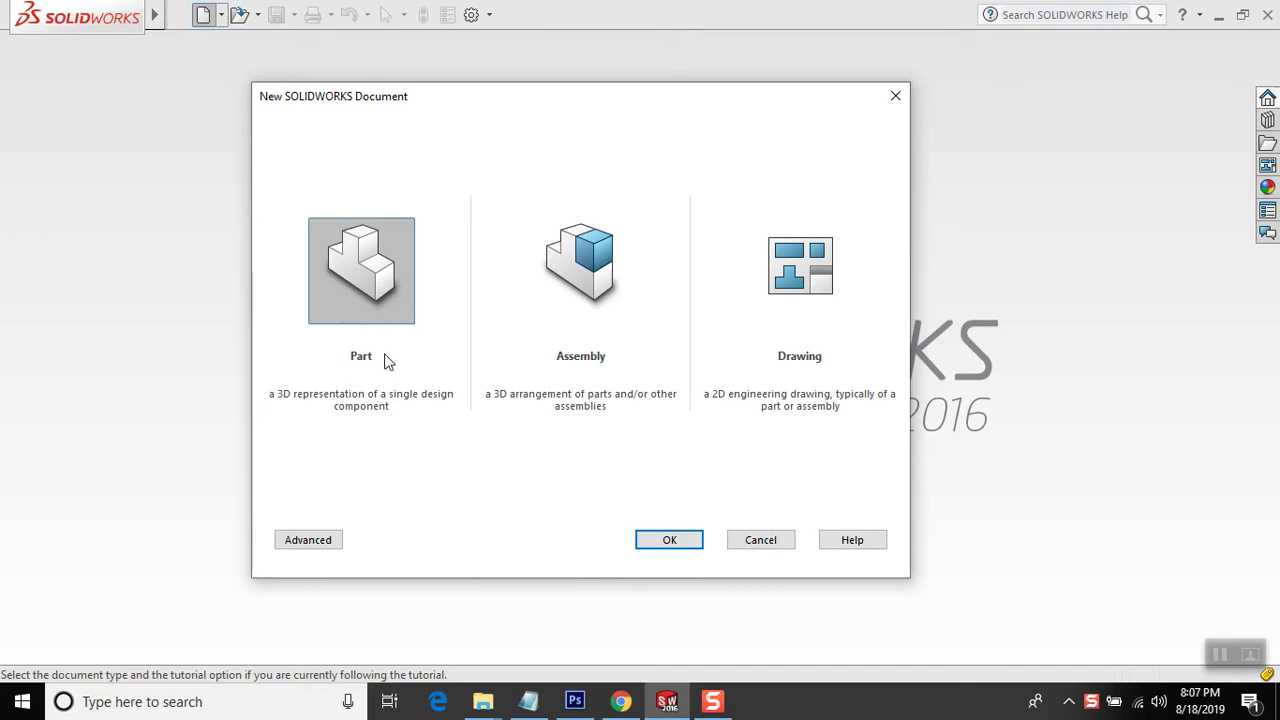
{"action": "left_click", "coordinate": [596, 317]}
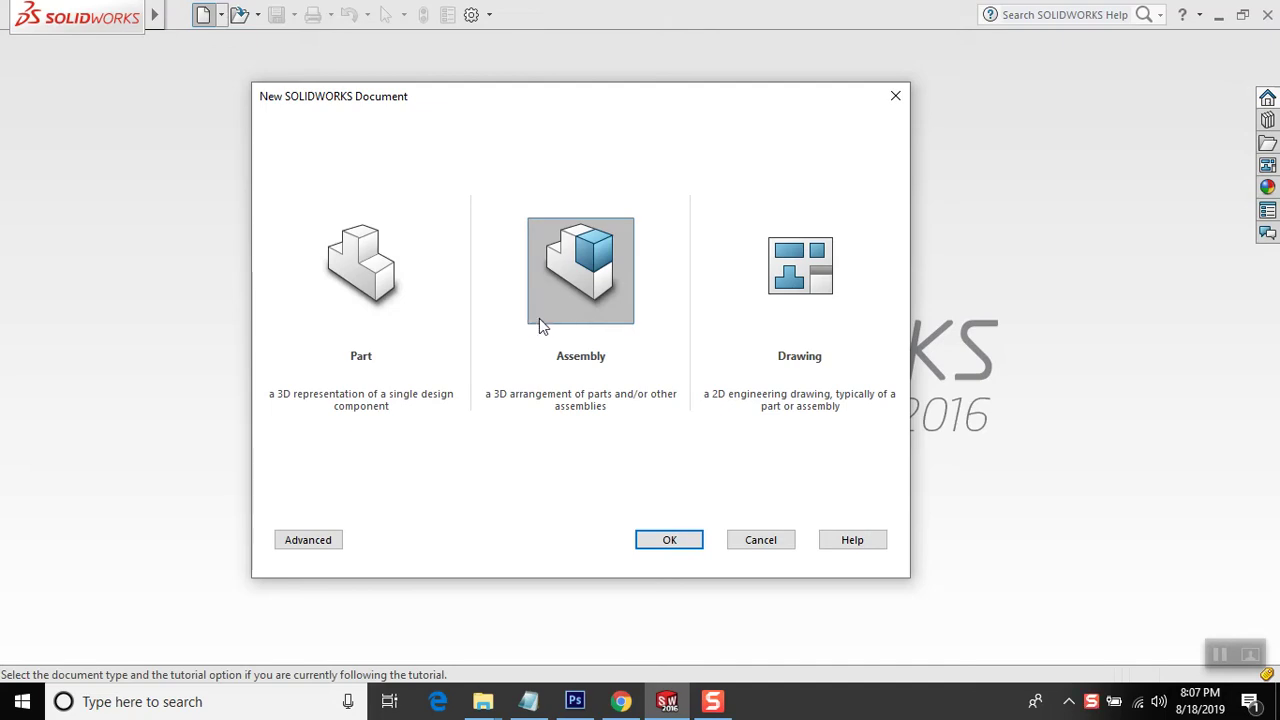
{"action": "left_click", "coordinate": [786, 286]}
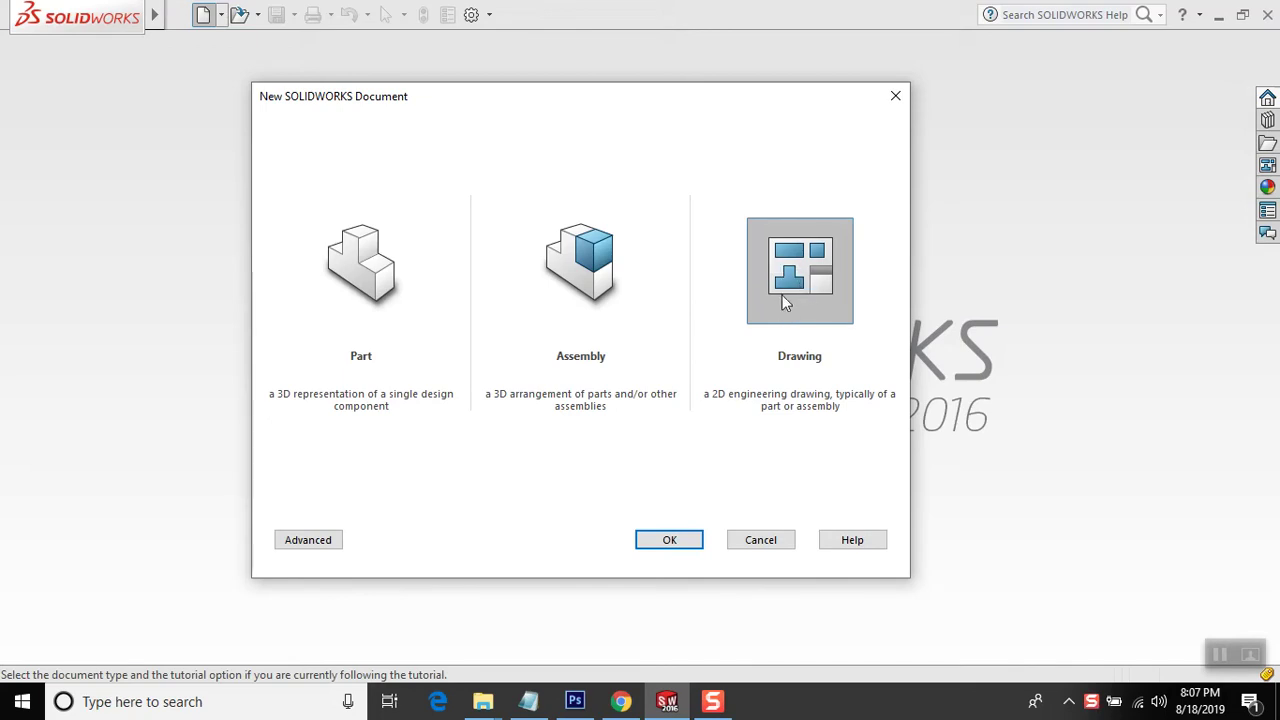
{"action": "left_click", "coordinate": [352, 290]}
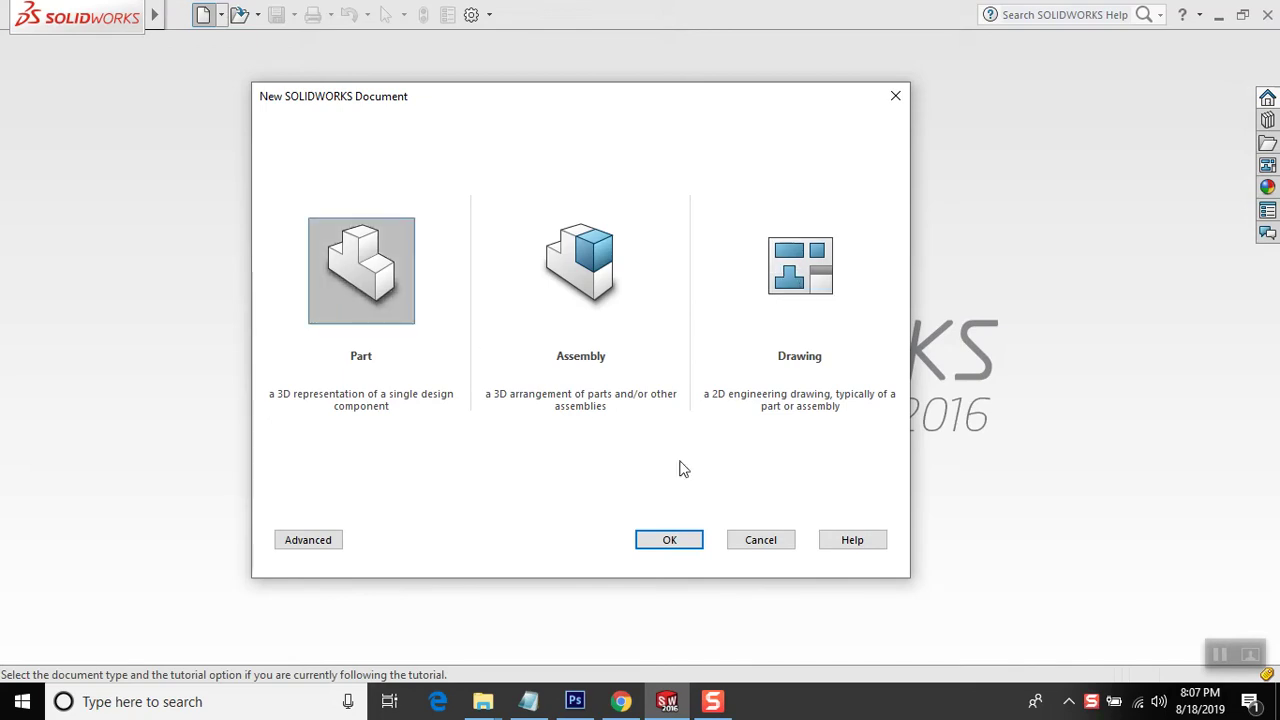
{"action": "left_click", "coordinate": [662, 537]}
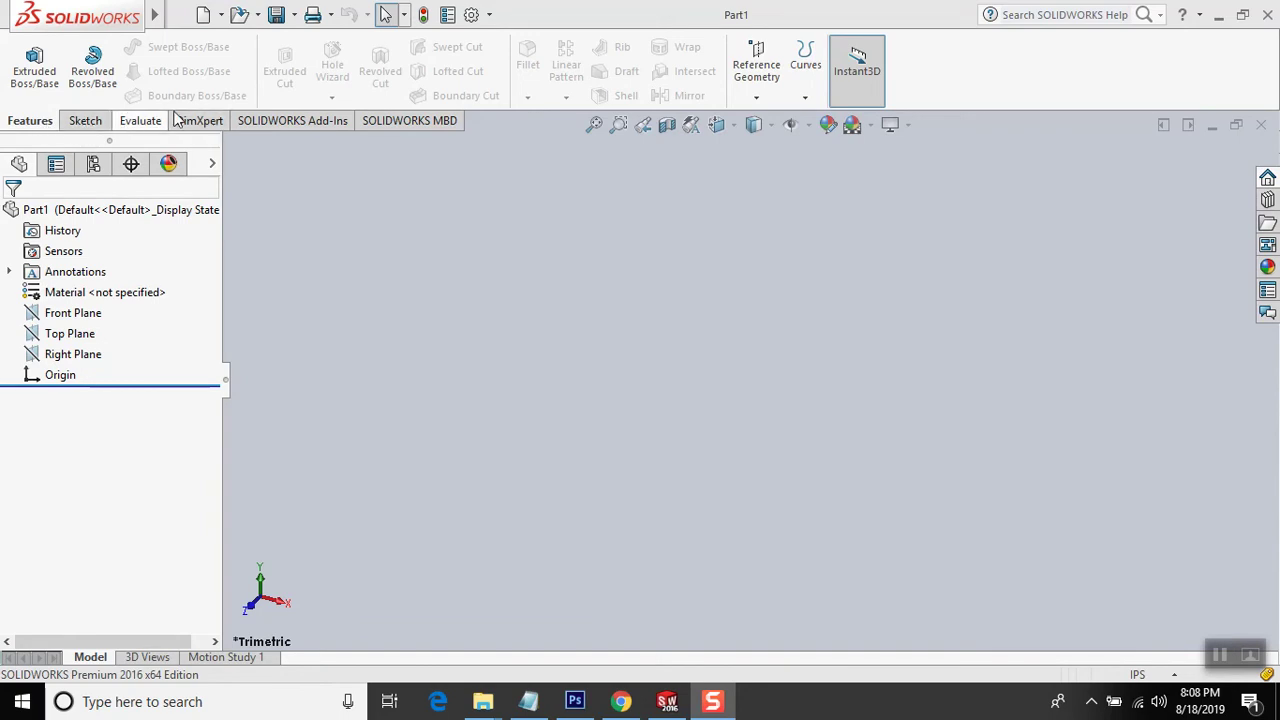
- Add the Surfaces, Sheet Metal and Weldments tabs to the CommandManager
{"action": "right_click", "coordinate": [256, 122]}
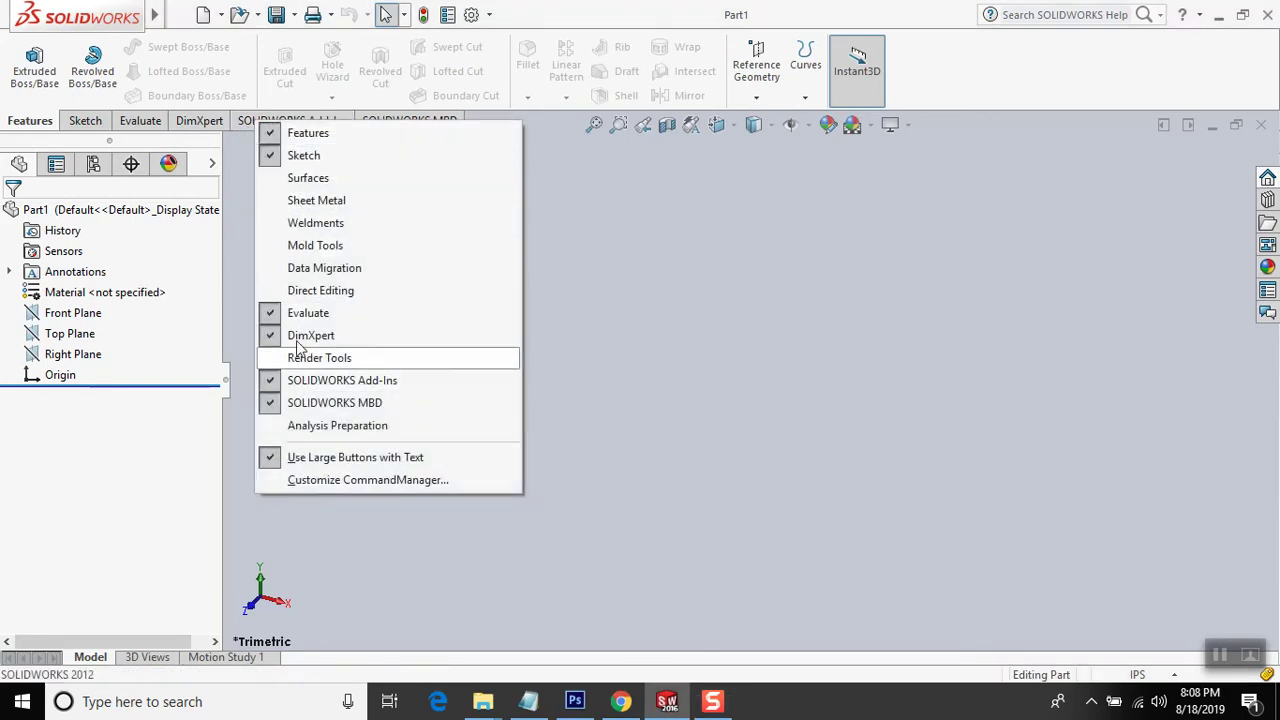
{"action": "left_click", "coordinate": [312, 182]}
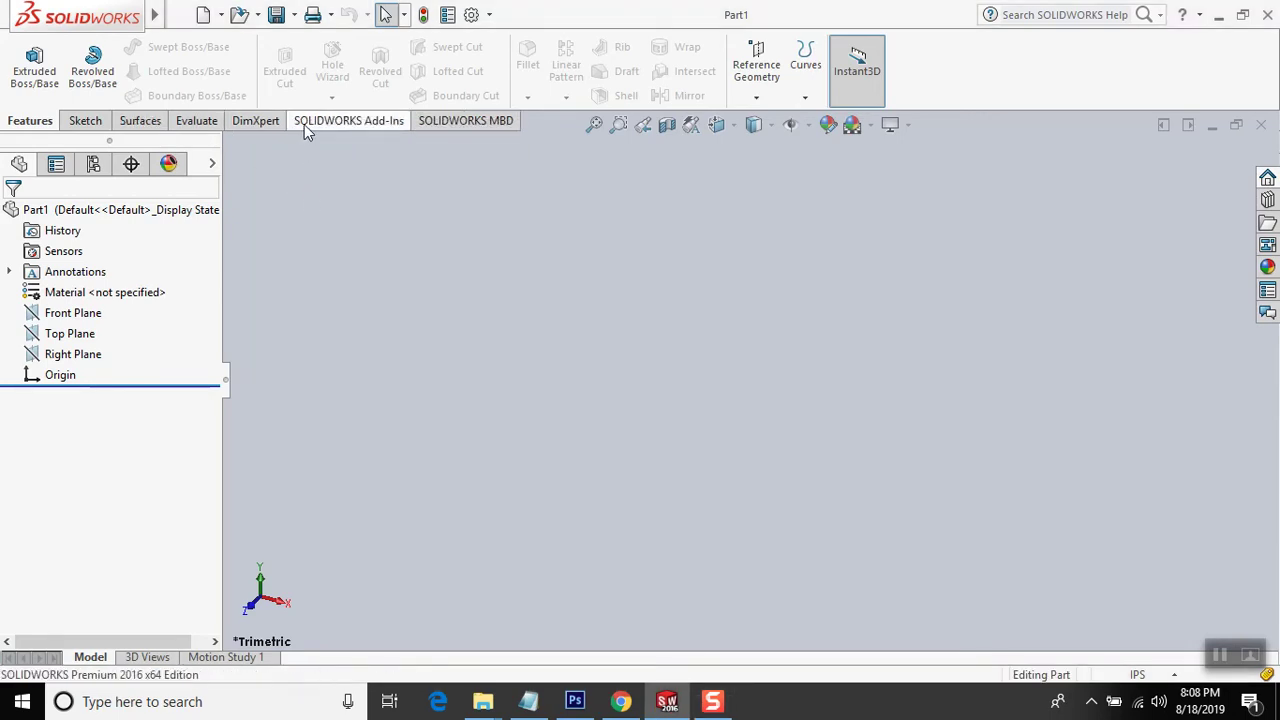
{"action": "right_click", "coordinate": [304, 124]}
{"action": "left_click", "coordinate": [332, 206]}
{"action": "right_click", "coordinate": [303, 126]}
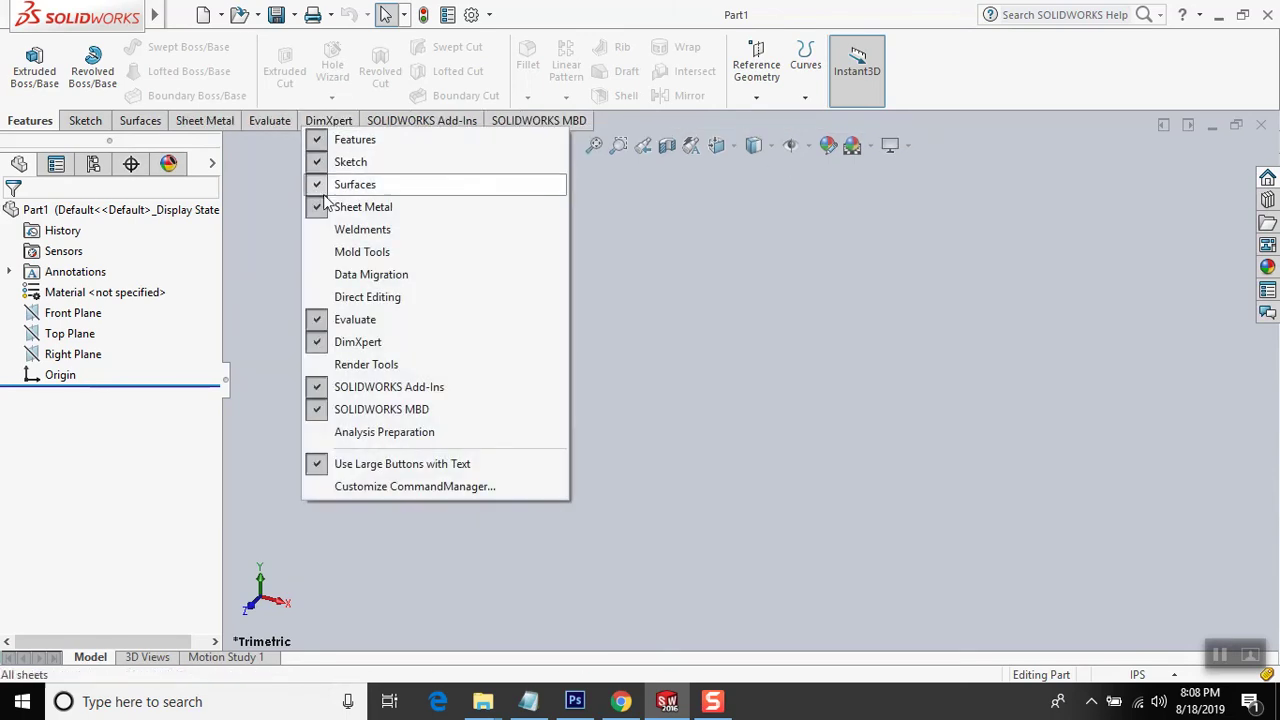
{"action": "left_click", "coordinate": [334, 228]}
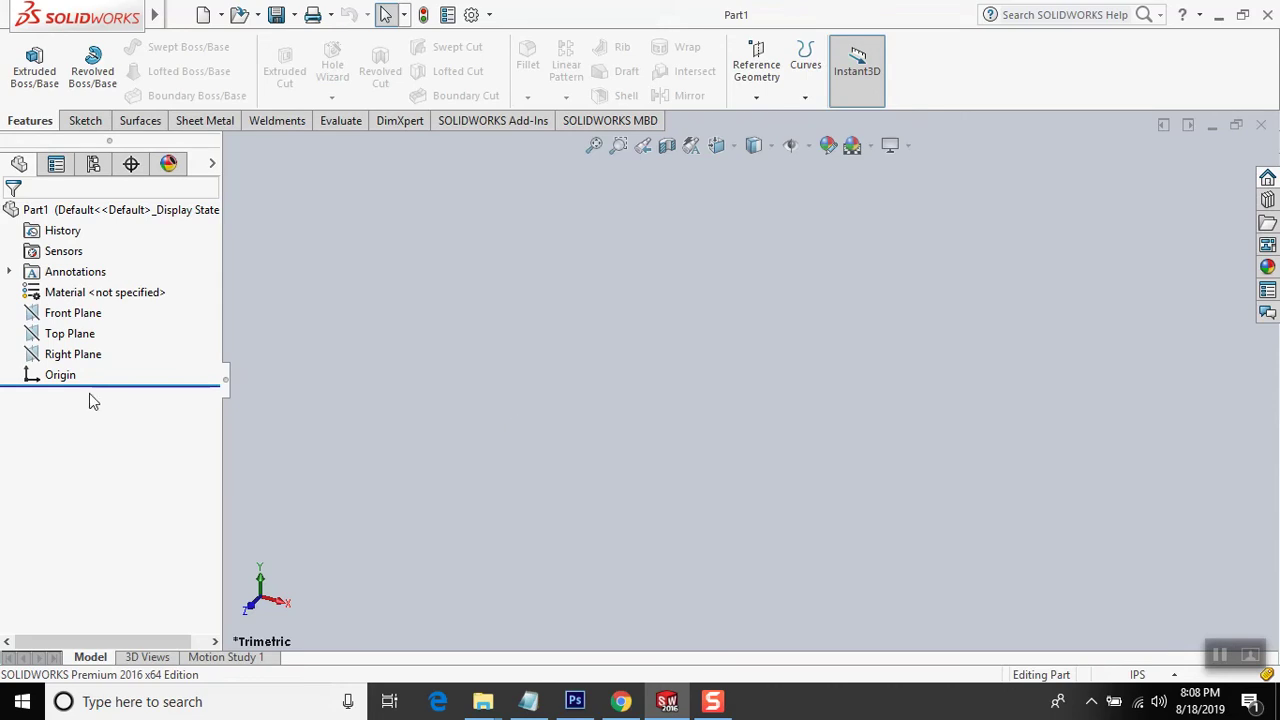
- Sketch a center rectangle at the origin on the Front Plane
{"action": "left_click", "coordinate": [83, 316]}
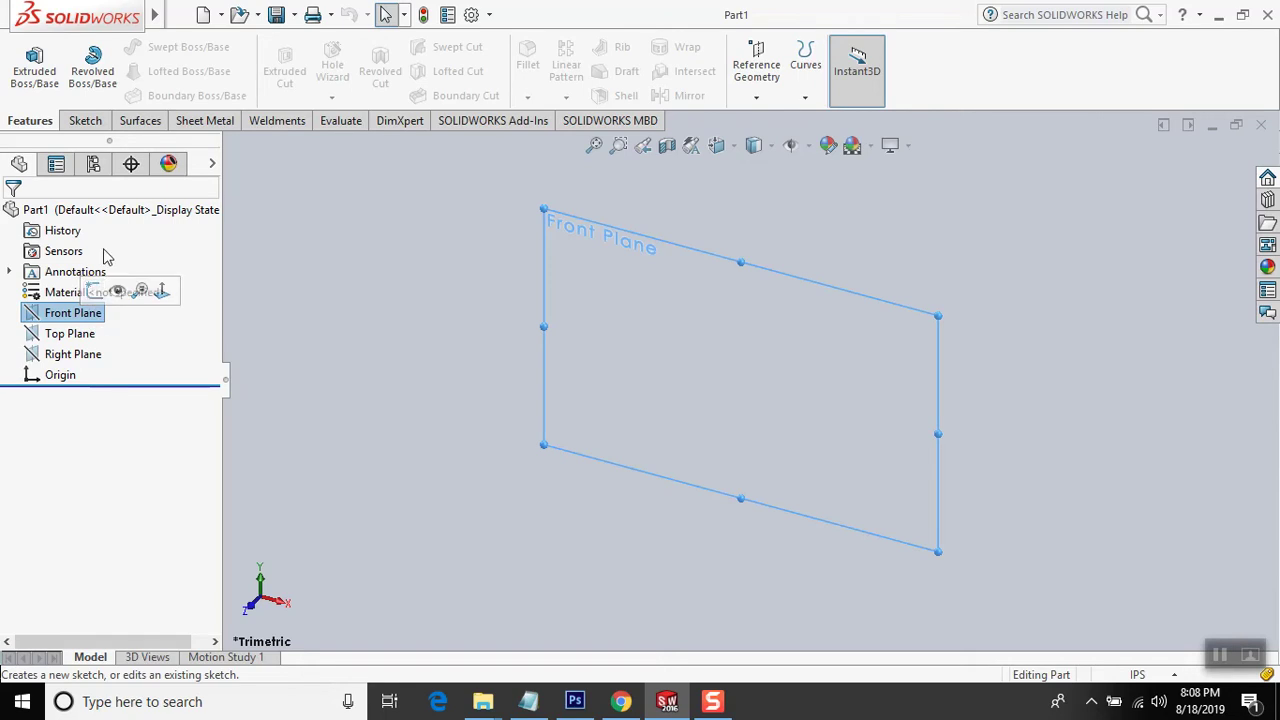
{"action": "left_click", "coordinate": [86, 121]}
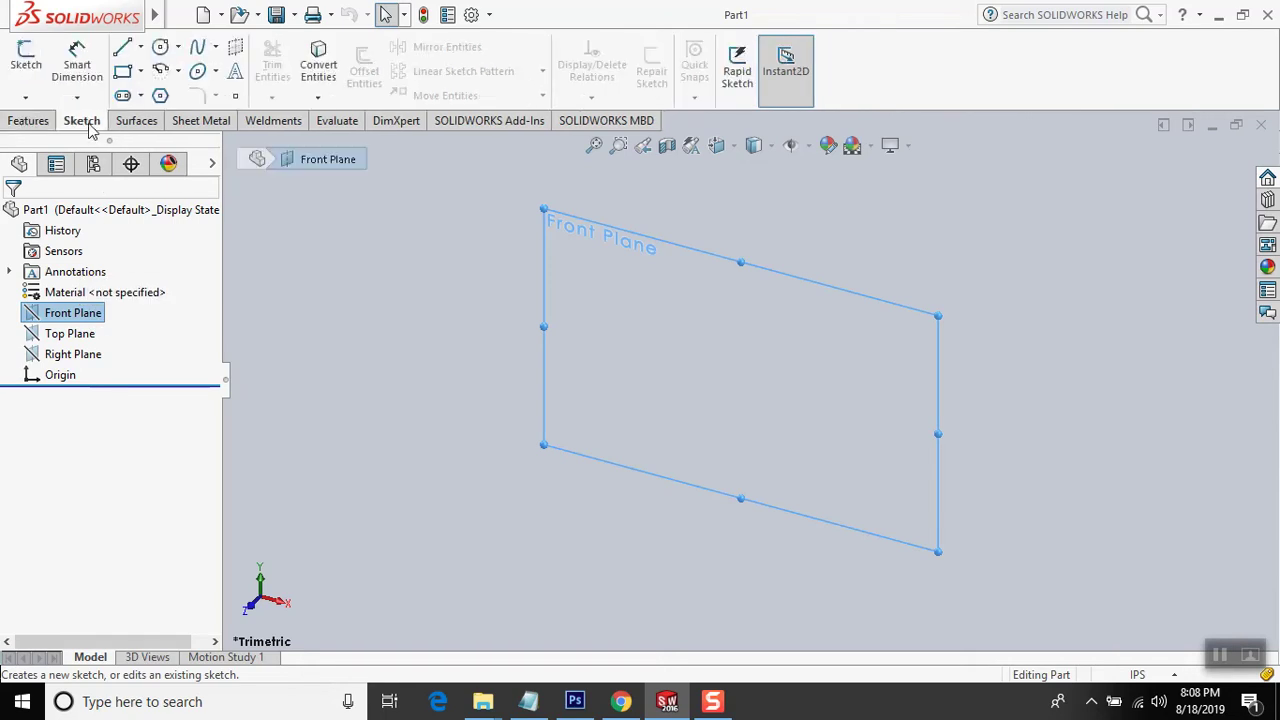
{"action": "left_click", "coordinate": [27, 72]}
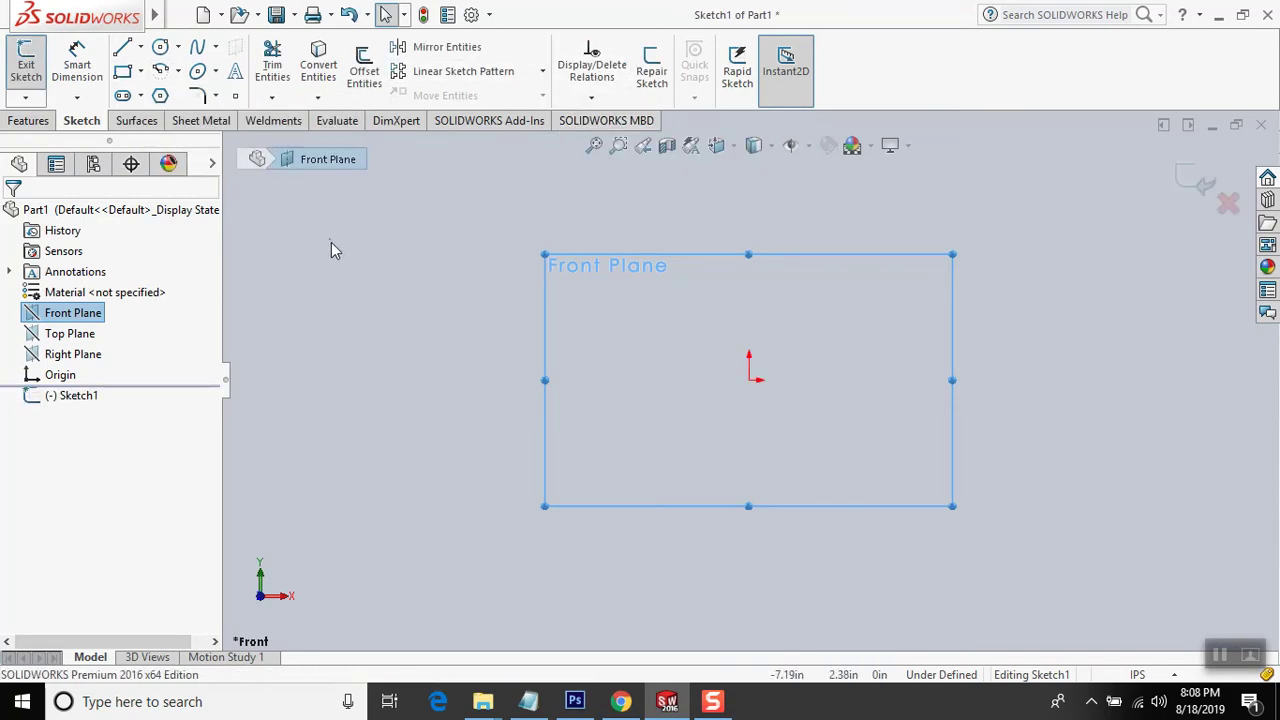
{"action": "left_click", "coordinate": [141, 71]}
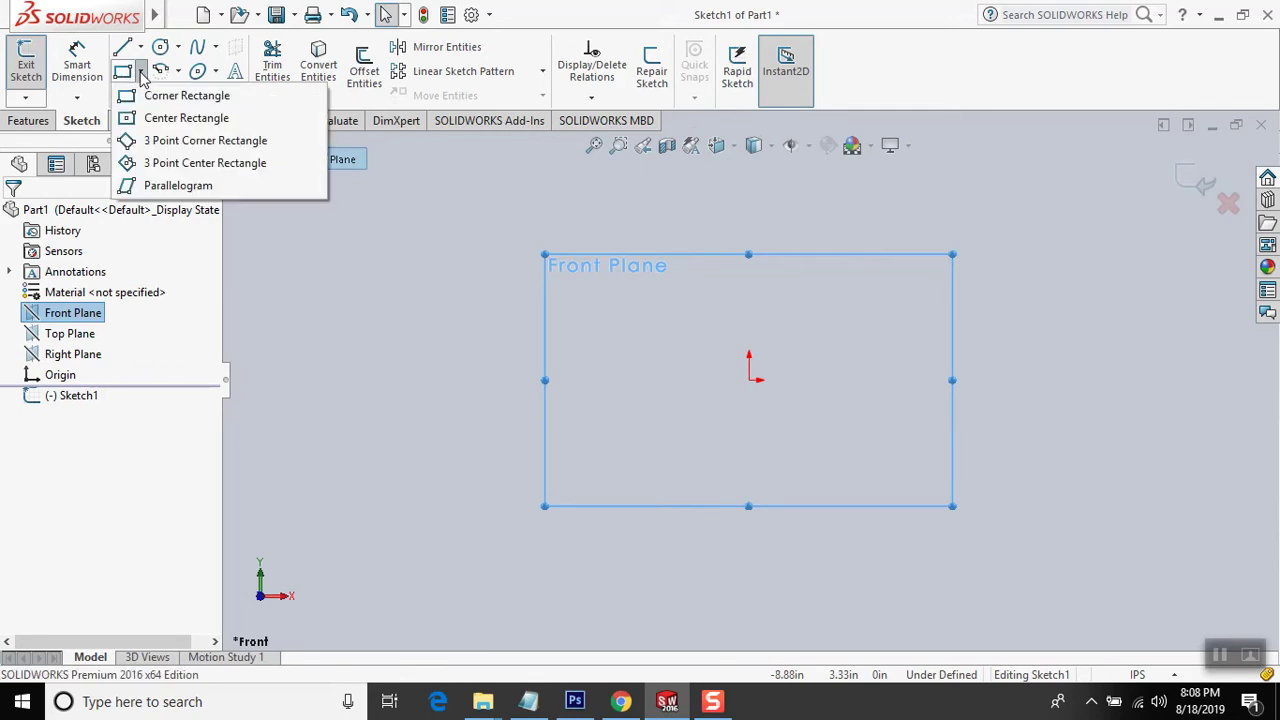
{"action": "left_click", "coordinate": [150, 117]}
{"action": "left_click", "coordinate": [749, 379]}
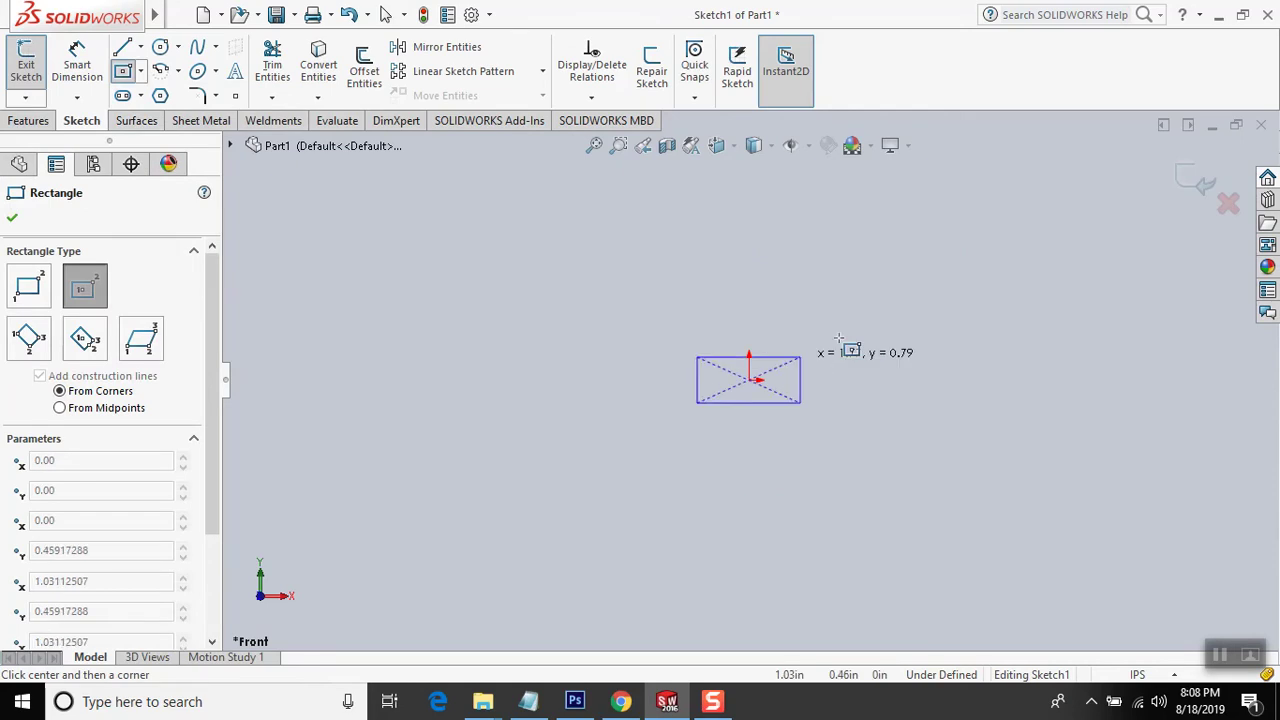
{"action": "left_click", "coordinate": [990, 246]}
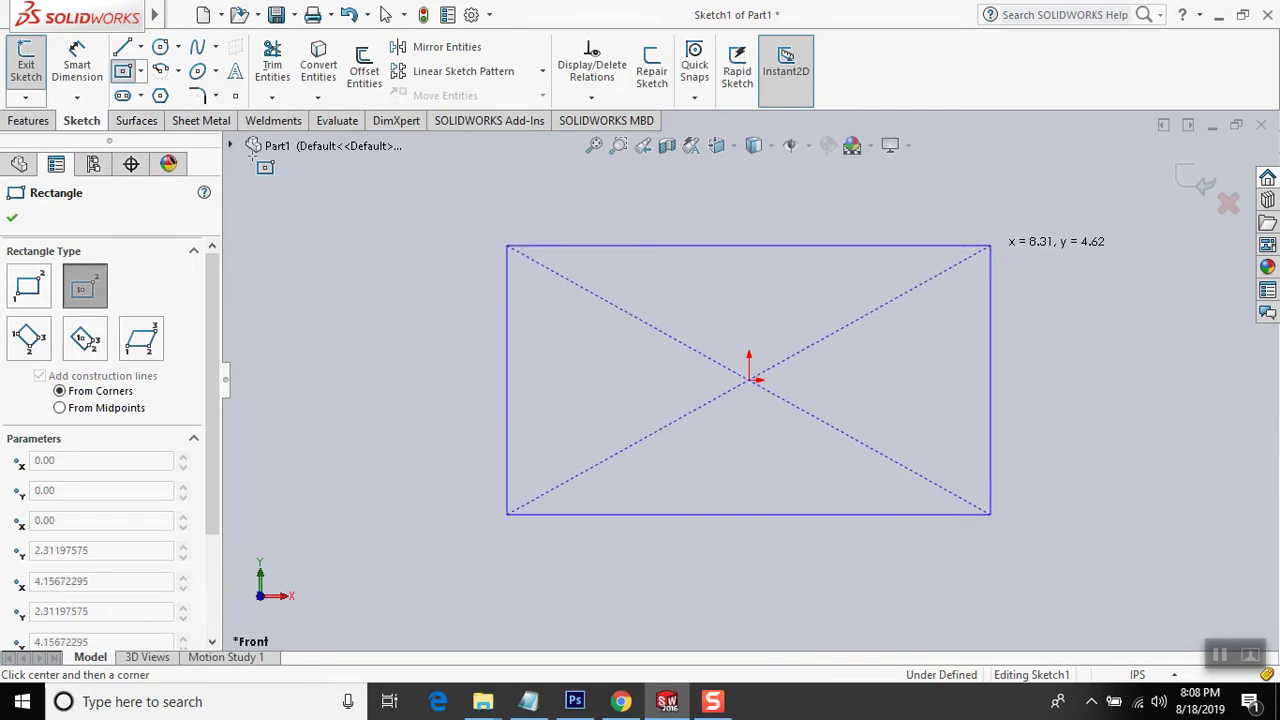
- Dimension the rectangle 10 in wide and 7 in tall, then exit the sketch
{"action": "left_click", "coordinate": [72, 80]}
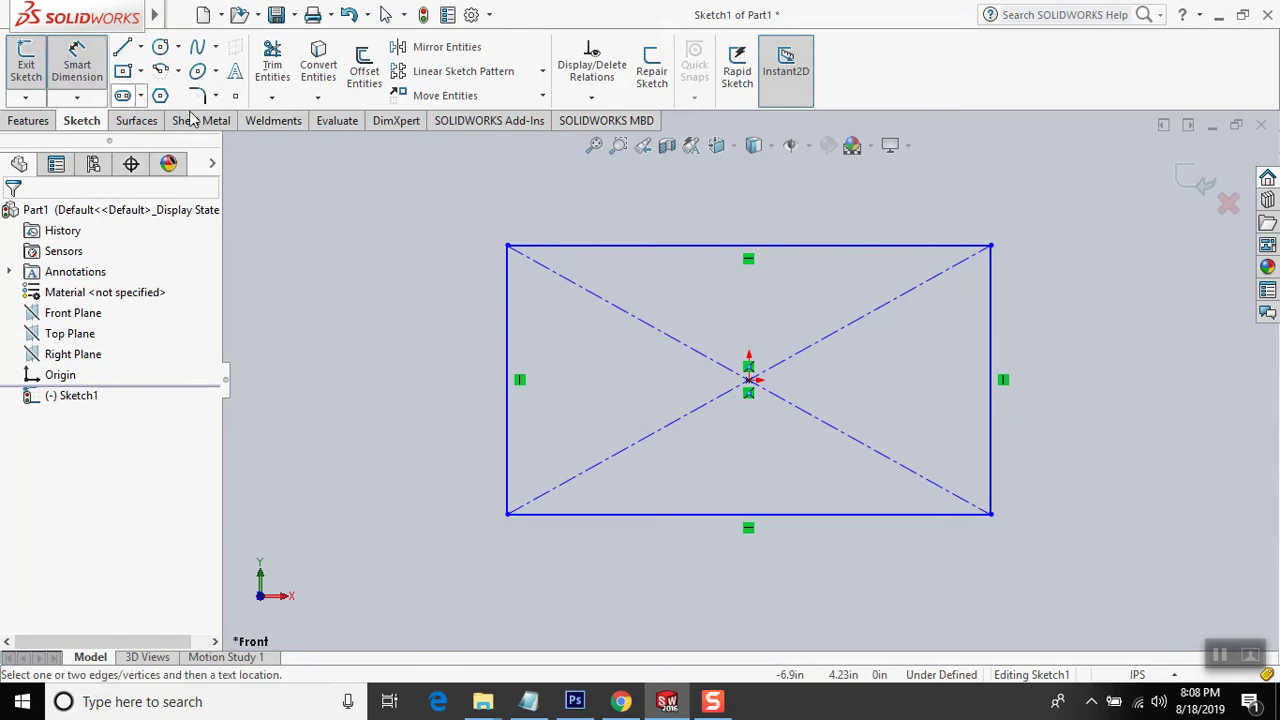
{"action": "left_click", "coordinate": [617, 250]}
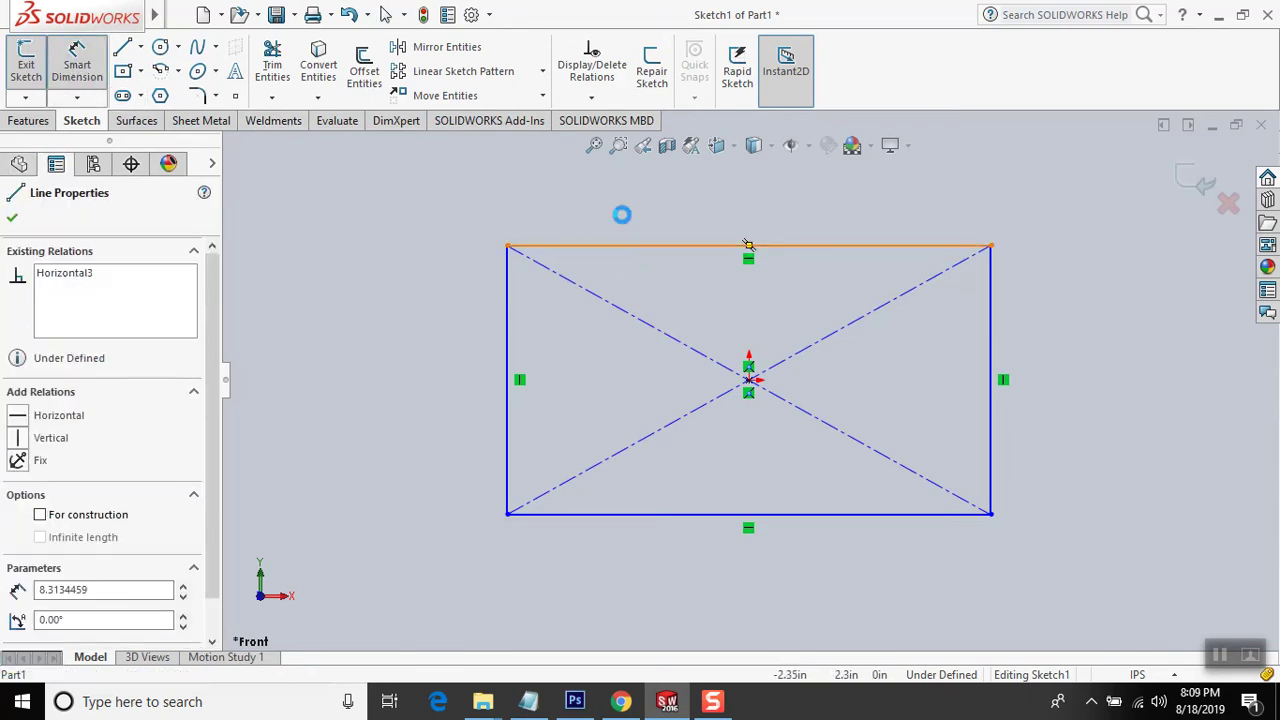
{"action": "left_click", "coordinate": [640, 203]}
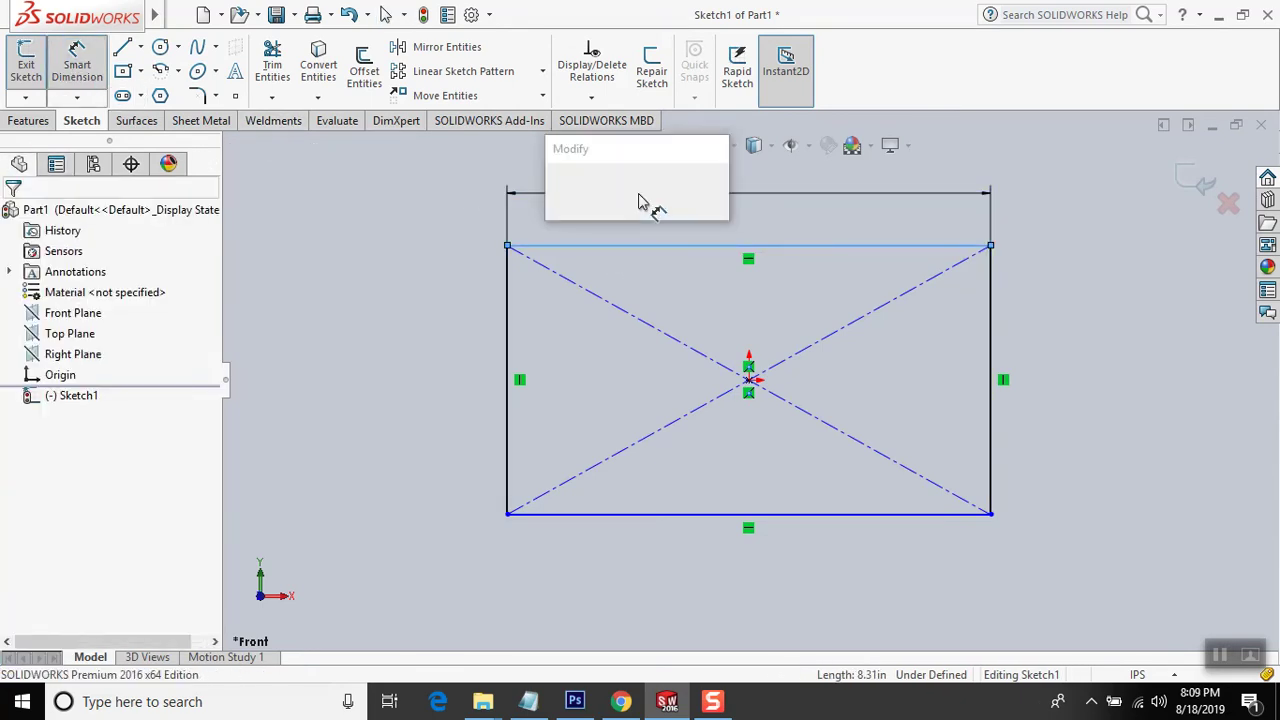
{"action": "type", "text": "1"}
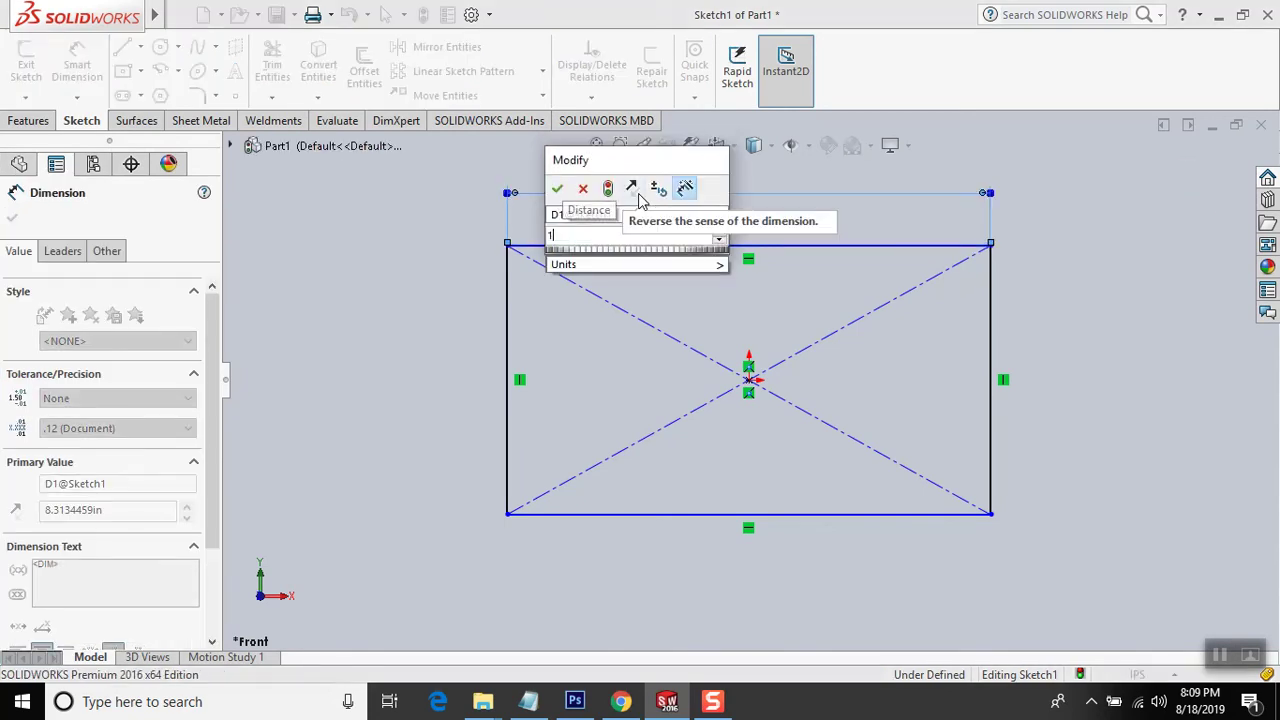
{"action": "type", "text": "0"}
{"action": "key", "text": "Return"}
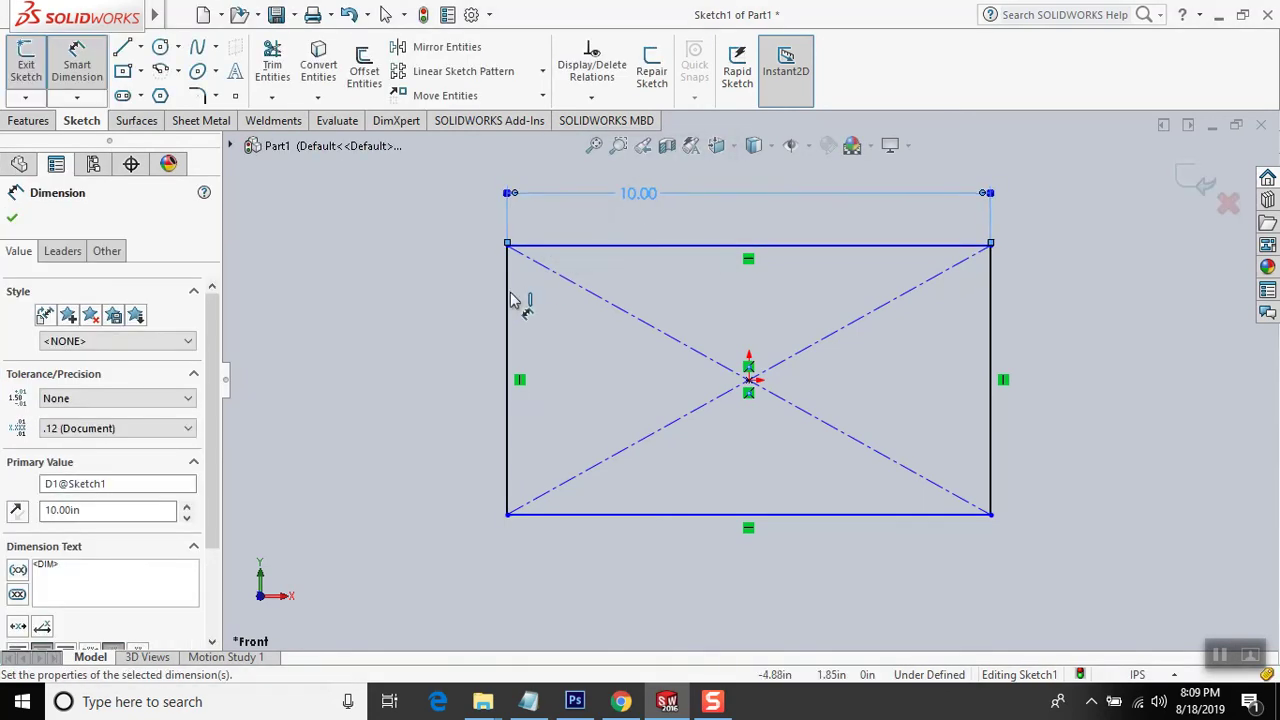
{"action": "left_click", "coordinate": [510, 295]}
{"action": "left_click", "coordinate": [443, 312]}
{"action": "type", "text": "7"}
{"action": "key", "text": "Return"}
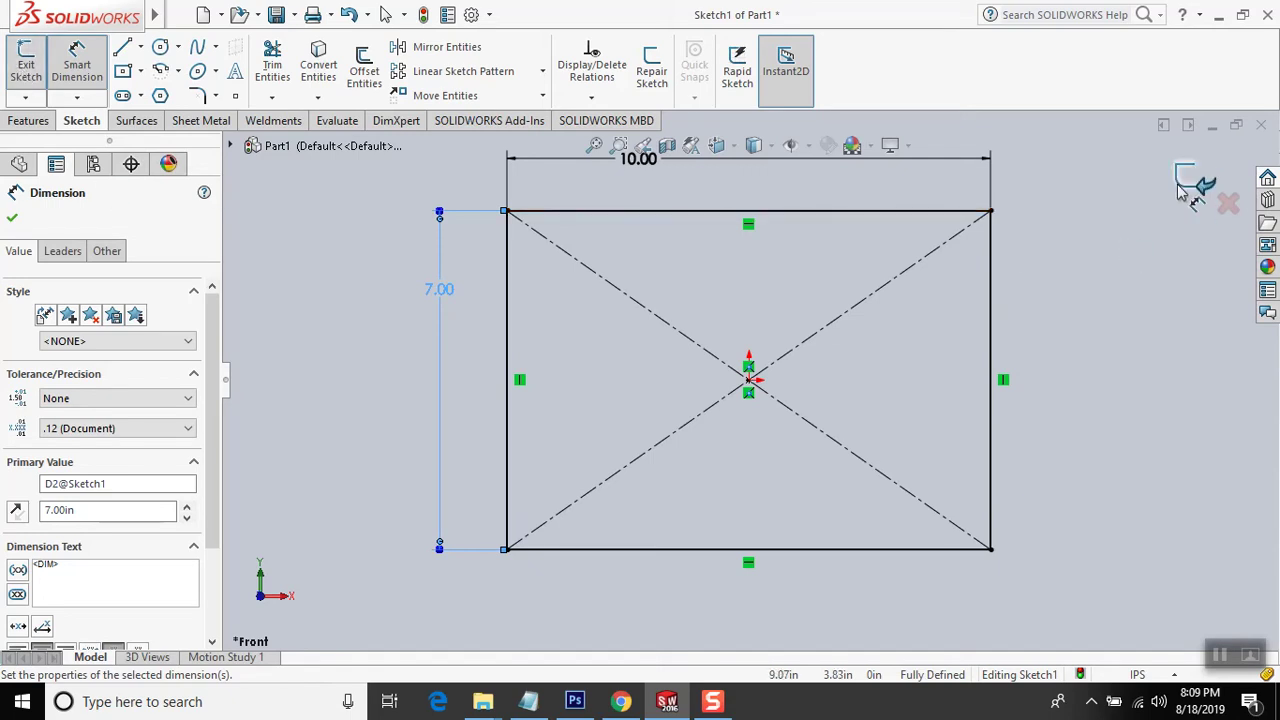
{"action": "left_click", "coordinate": [25, 72]}
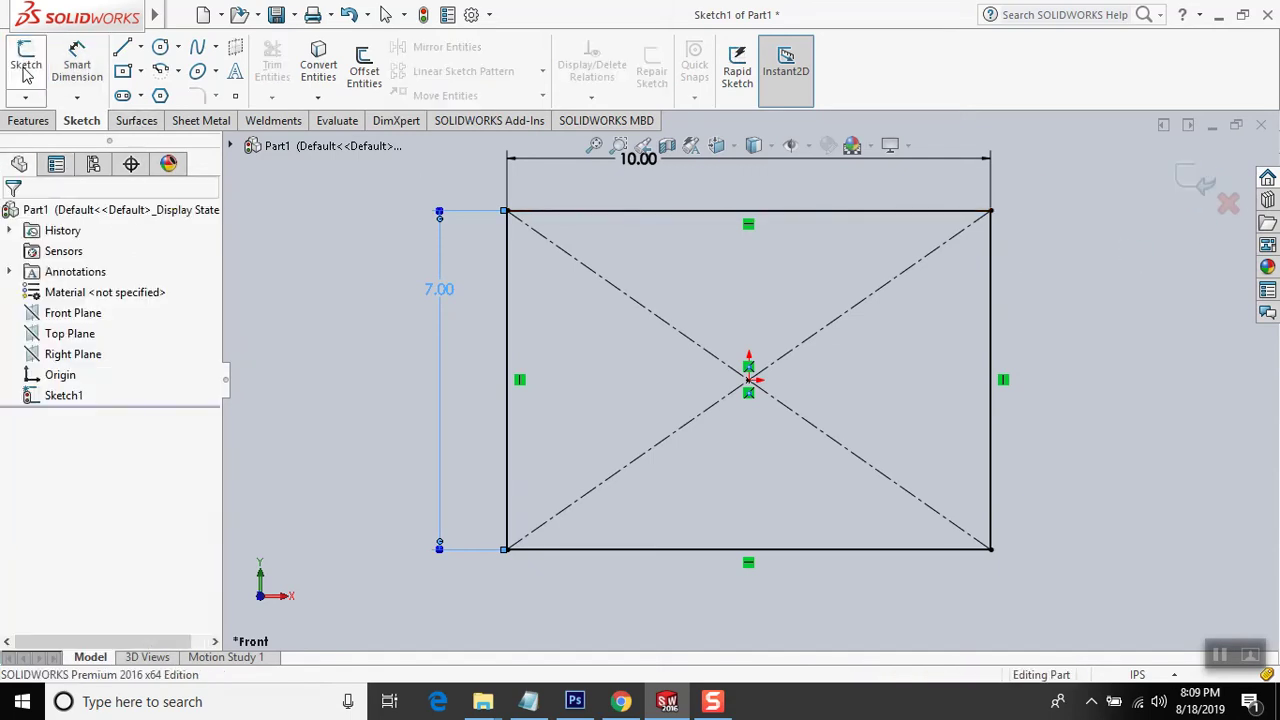
{"action": "left_click", "coordinate": [981, 328]}
- Start an Extruded Boss/Base from the rectangle Sketch1
{"action": "middle_click_drag", "start_coordinate": [981, 330], "coordinate": [977, 374]}
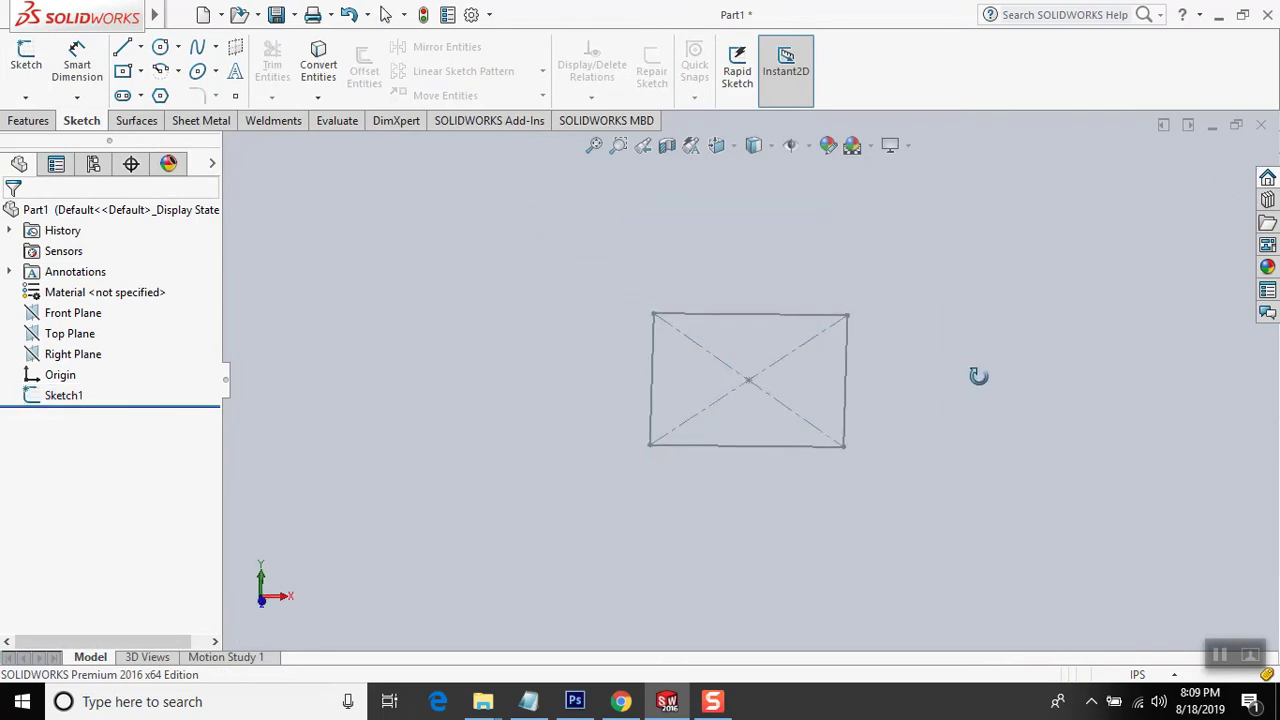
{"action": "left_click", "coordinate": [60, 397]}
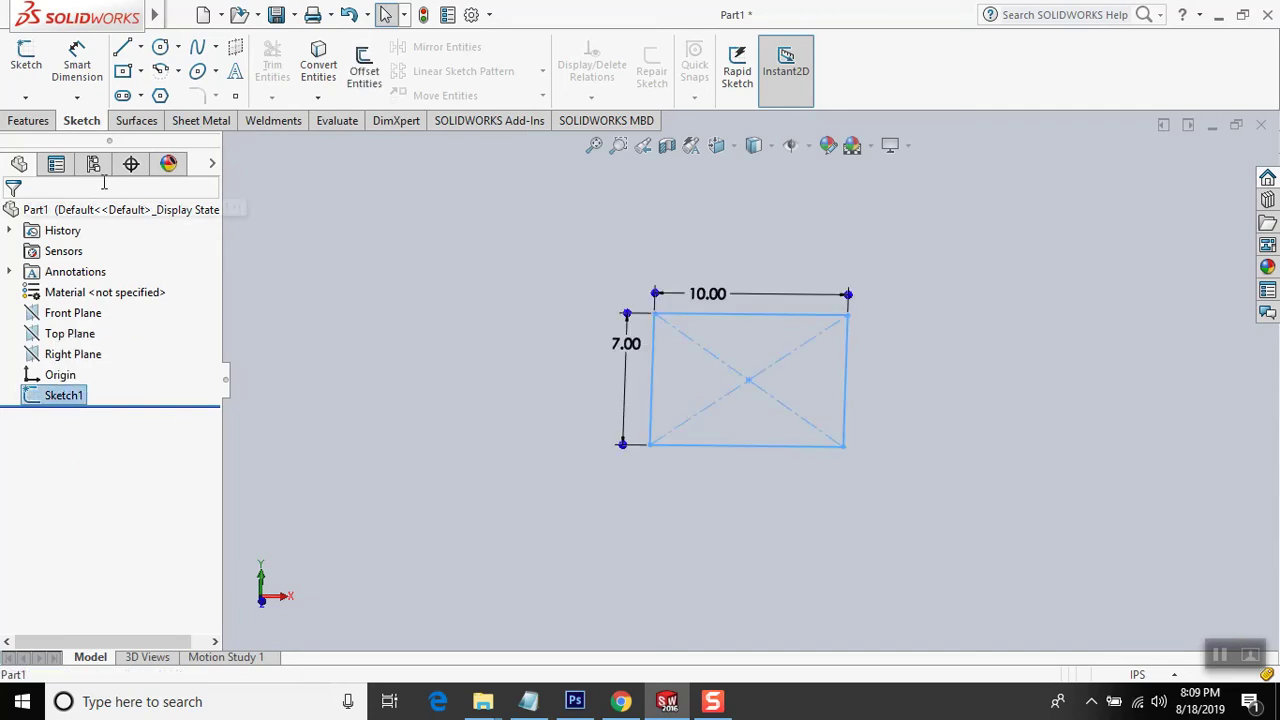
{"action": "left_click", "coordinate": [28, 120]}
{"action": "left_click", "coordinate": [34, 68]}
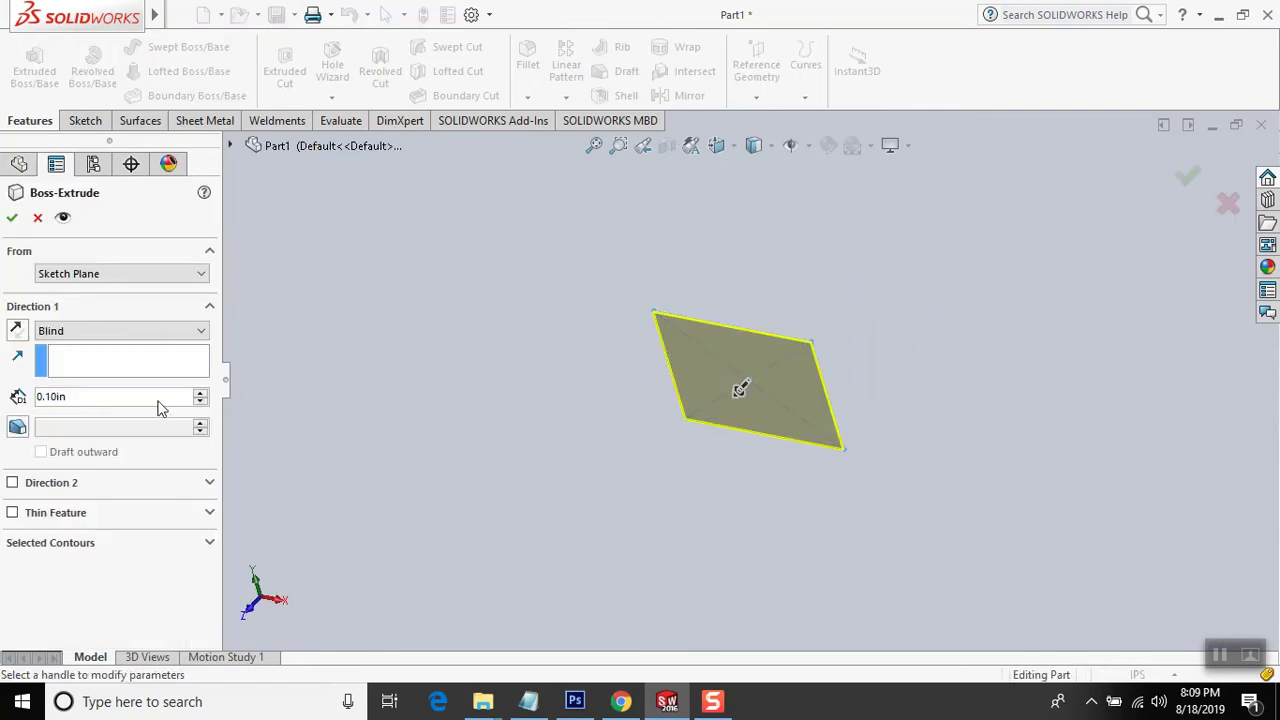
- Set the Blind extrusion depth to 5 in
{"action": "left_click", "coordinate": [200, 393]}
{"action": "left_click", "coordinate": [200, 393]}
{"action": "left_click", "coordinate": [200, 393]}
{"action": "left_click", "coordinate": [200, 393]}
{"action": "left_click", "coordinate": [200, 393]}
{"action": "left_click", "coordinate": [200, 396]}
{"action": "left_click", "coordinate": [200, 396]}
{"action": "left_click", "coordinate": [200, 396]}
{"action": "left_click", "coordinate": [200, 396]}
{"action": "left_click", "coordinate": [200, 396]}
{"action": "left_click", "coordinate": [200, 396]}
{"action": "left_click", "coordinate": [200, 396]}
{"action": "left_click", "coordinate": [200, 396]}
{"action": "left_click", "coordinate": [72, 401]}
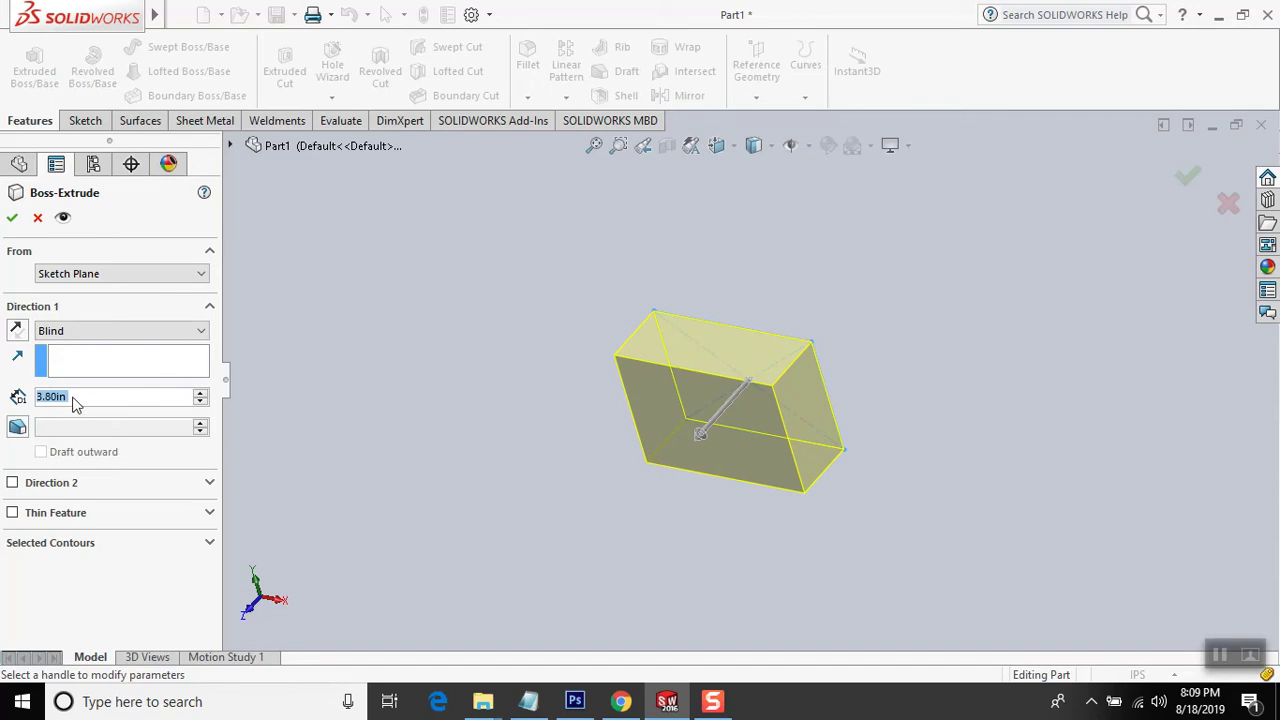
{"action": "left_click_drag", "start_coordinate": [105, 396], "coordinate": [3, 398]}
{"action": "type", "text": "5"}
{"action": "key", "text": "Return"}
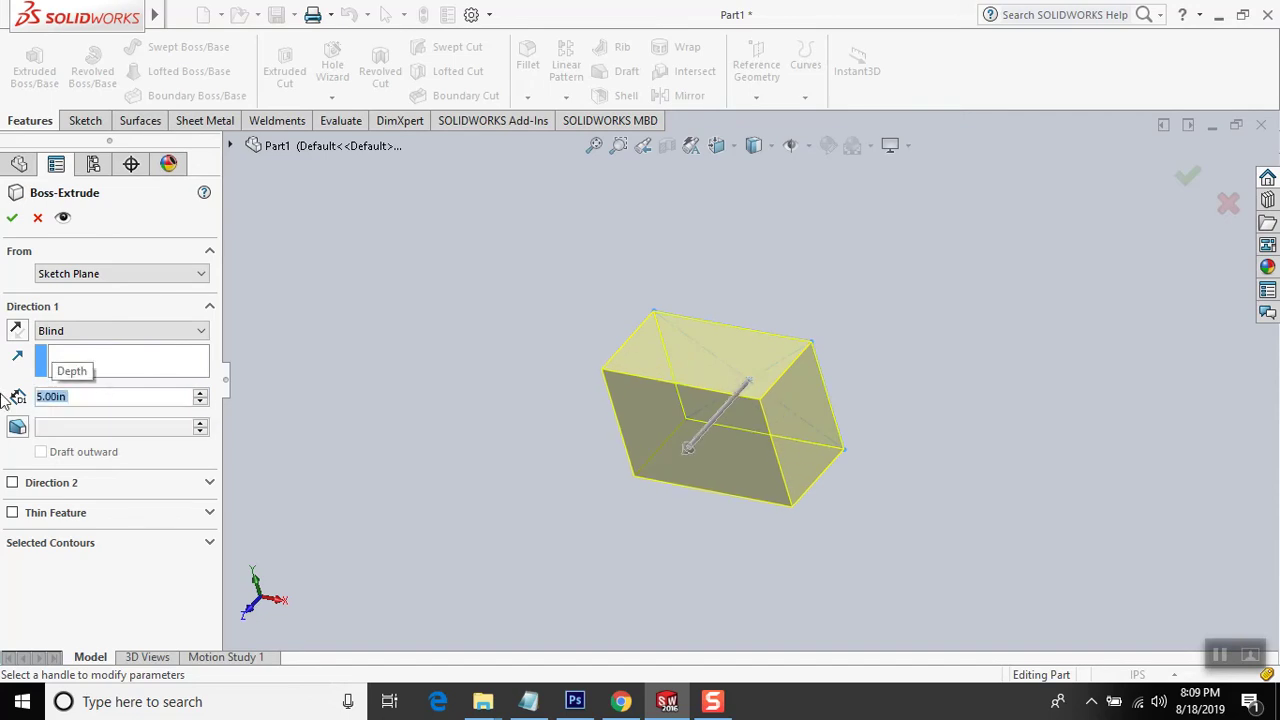
- Preview the box on both sides with Reverse Direction, then cancel the extrusion
{"action": "middle_click_drag", "start_coordinate": [474, 400], "coordinate": [490, 440]}
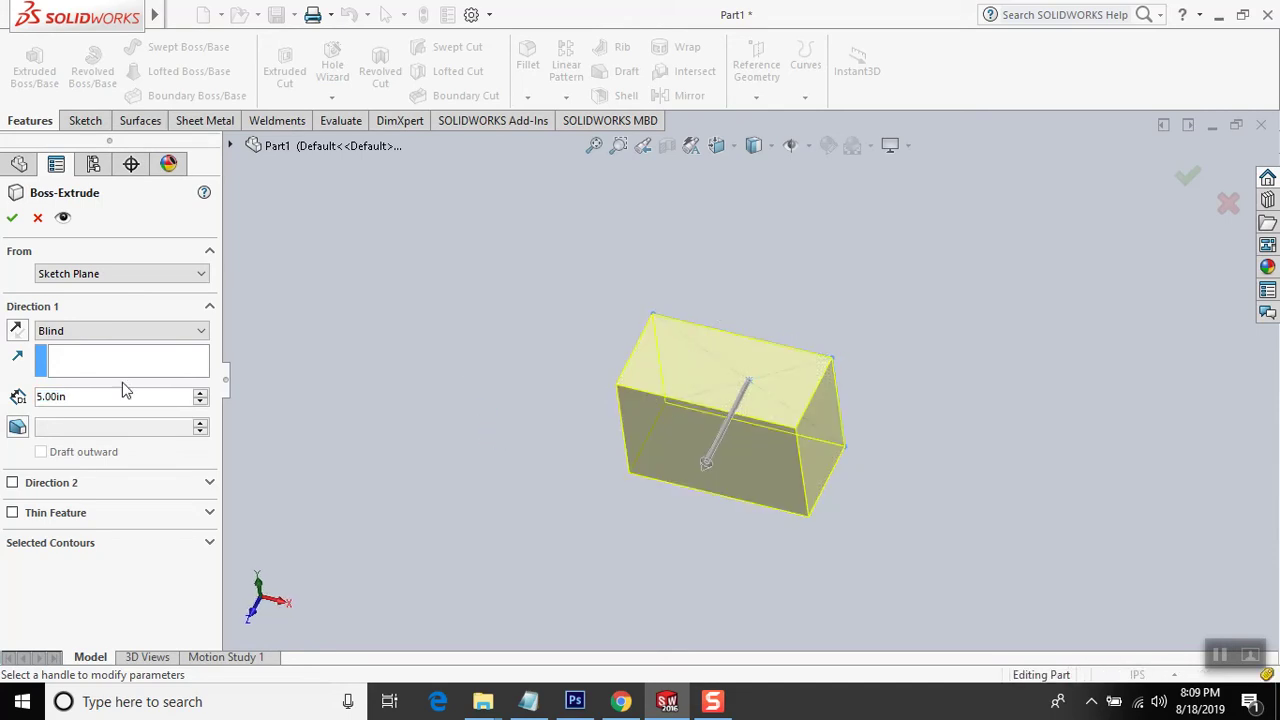
{"action": "left_click", "coordinate": [16, 332]}
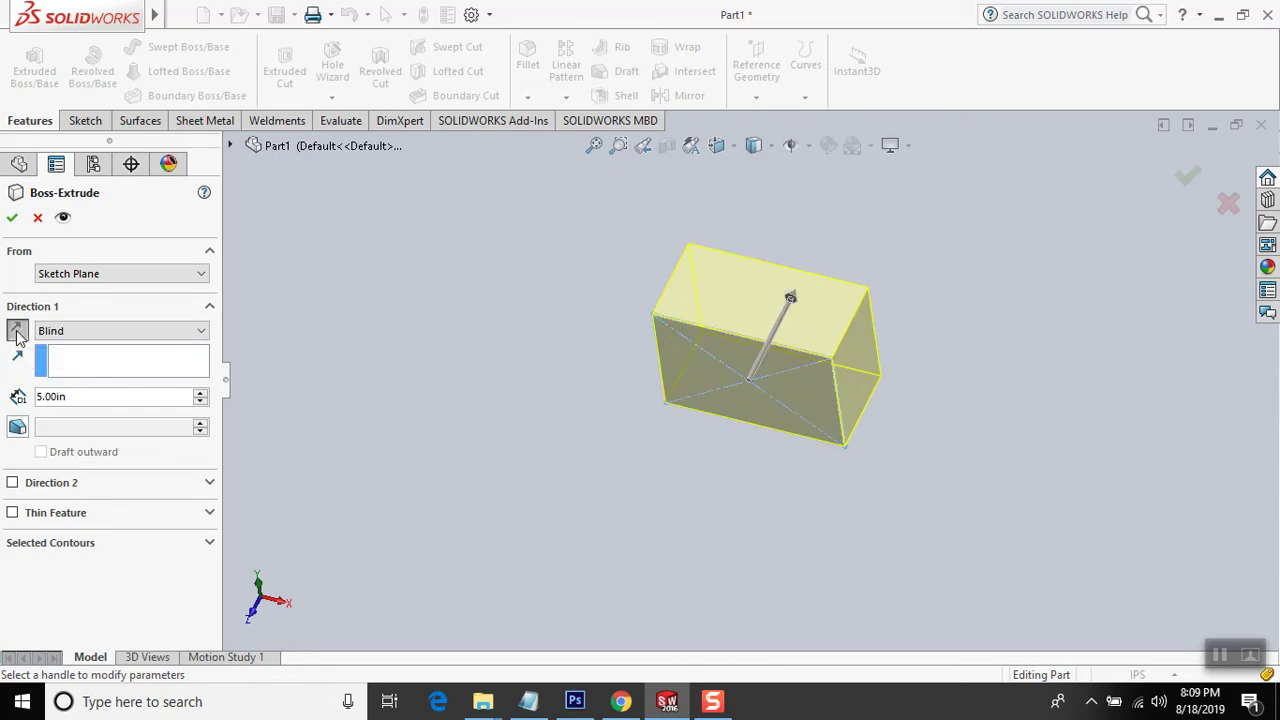
{"action": "left_click", "coordinate": [16, 332]}
{"action": "left_click", "coordinate": [16, 332]}
{"action": "left_click", "coordinate": [16, 332]}
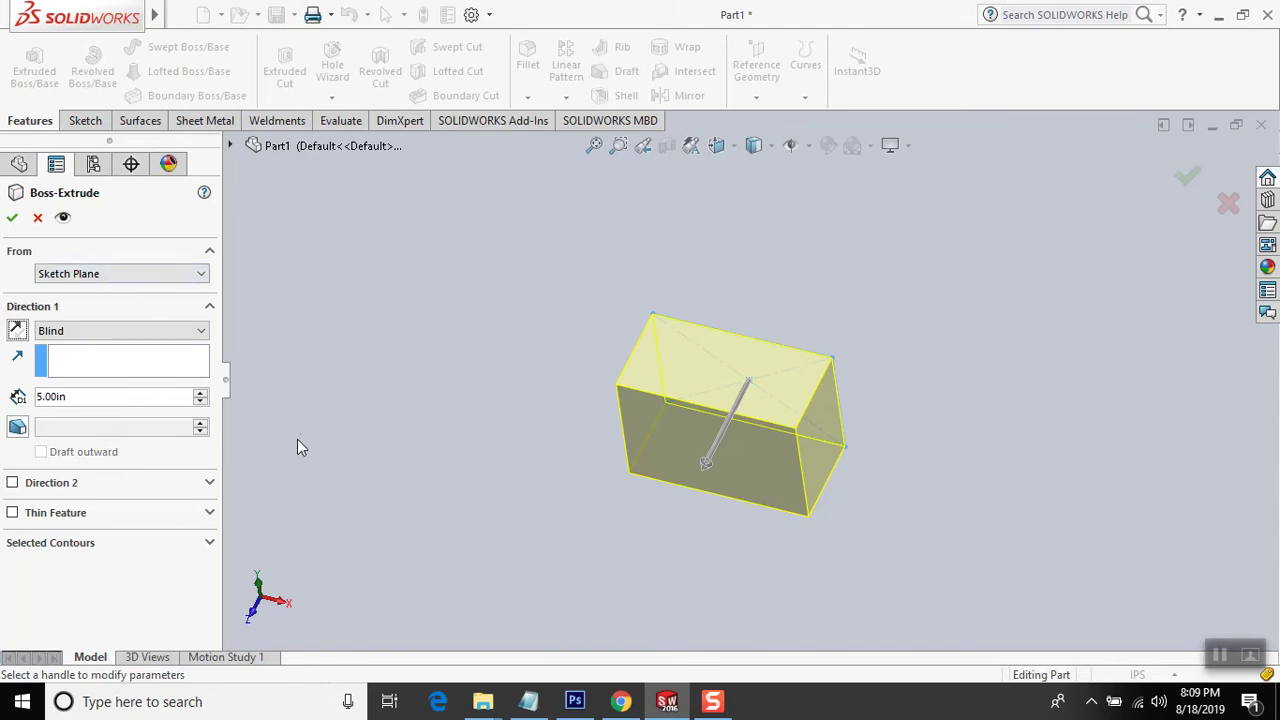
{"action": "key", "text": "Escape"}
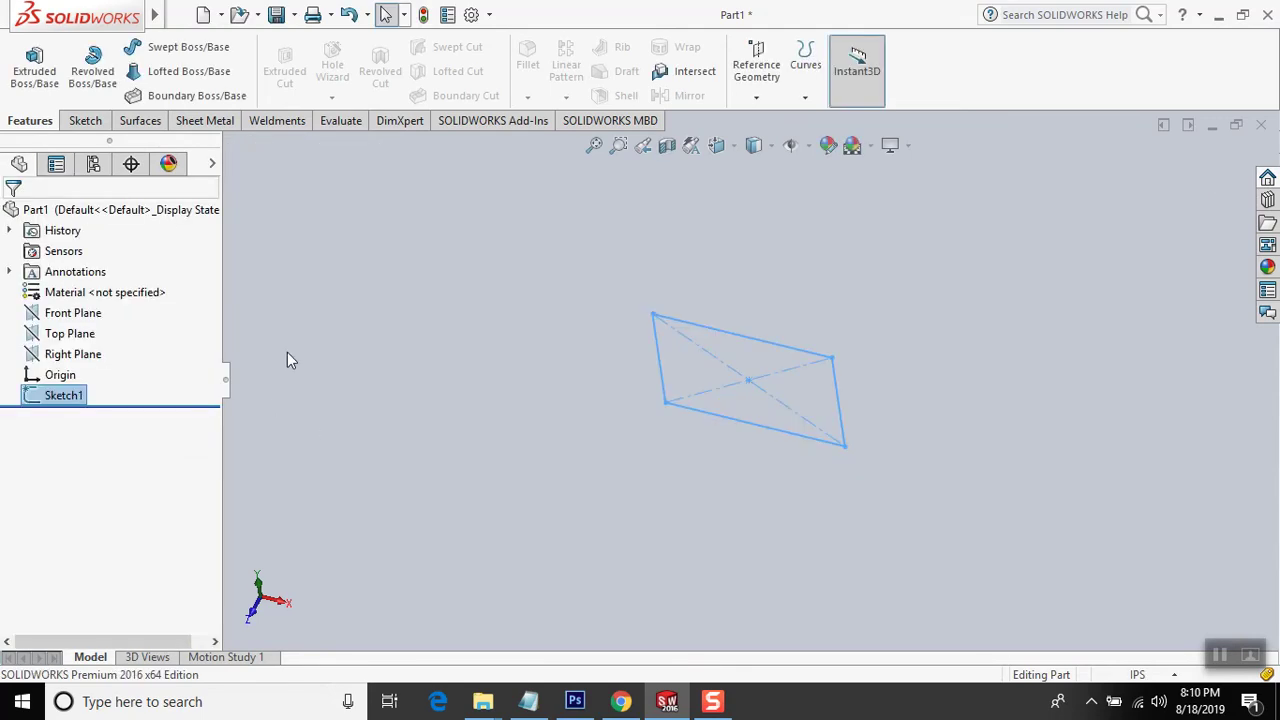
{"action": "left_click", "coordinate": [42, 90]}
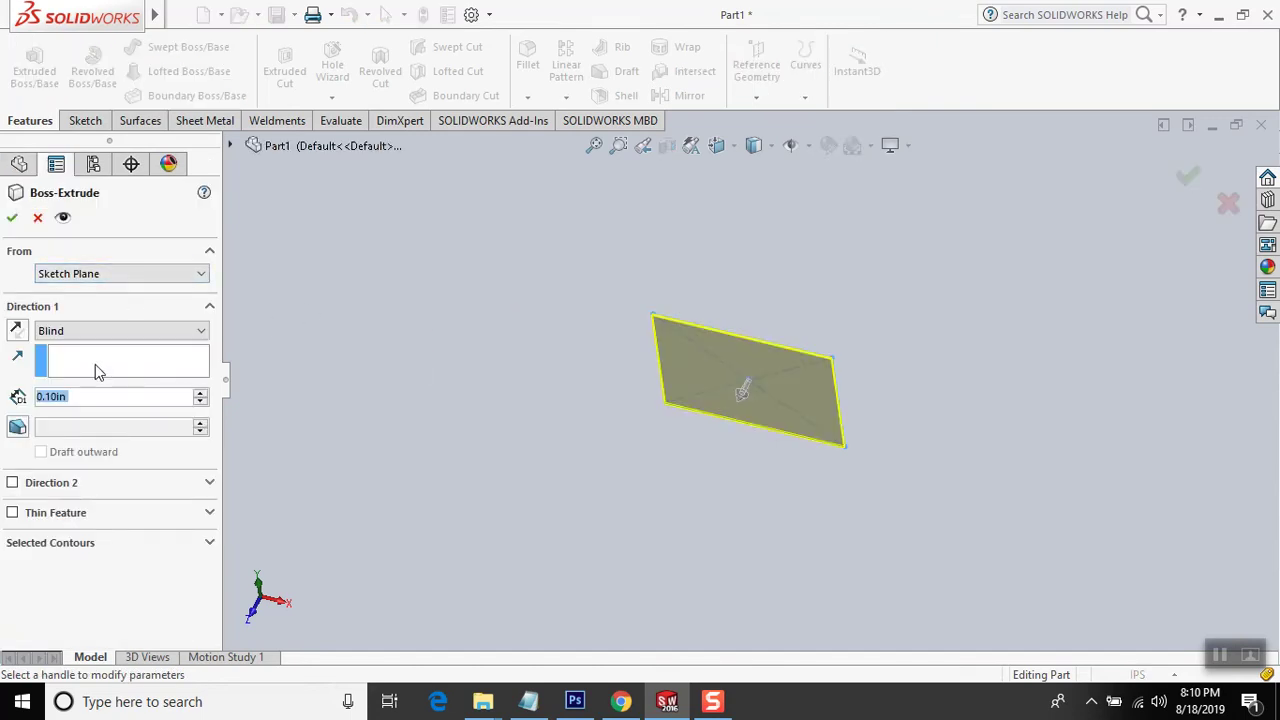
{"action": "left_click", "coordinate": [107, 284]}
{"action": "left_click", "coordinate": [12, 258]}
{"action": "left_click", "coordinate": [88, 273]}
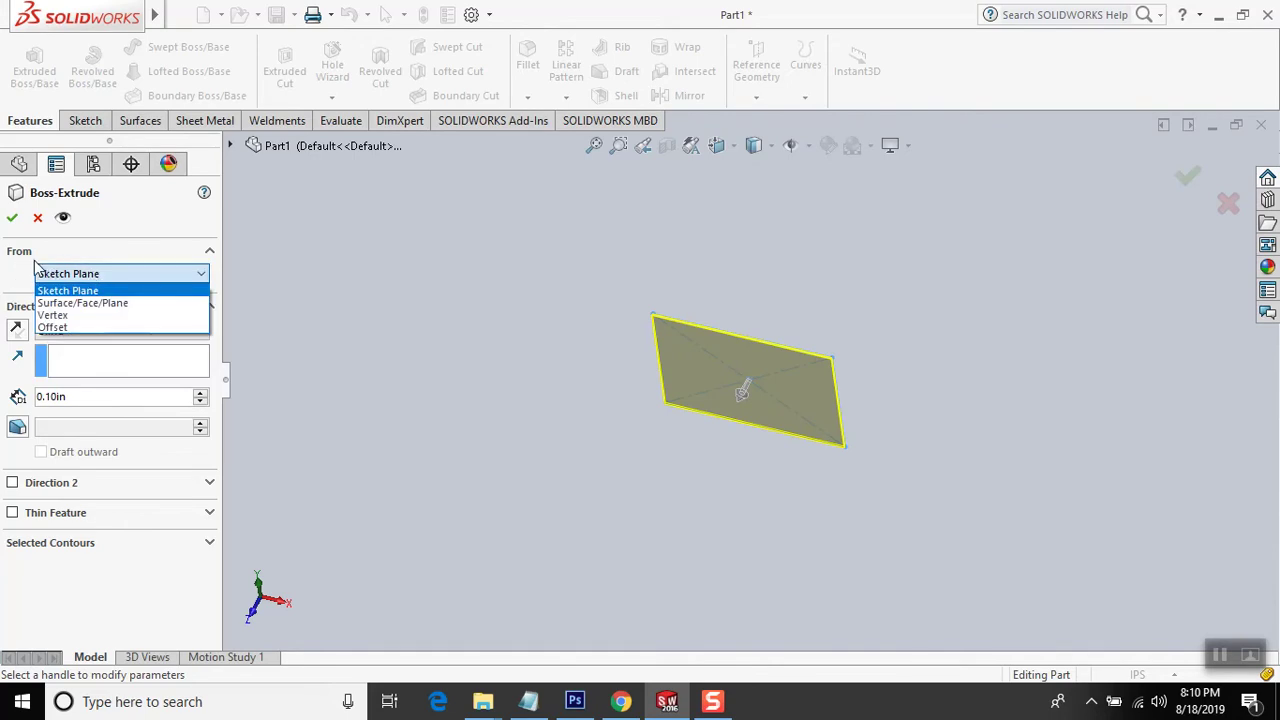
{"action": "left_click", "coordinate": [152, 289]}
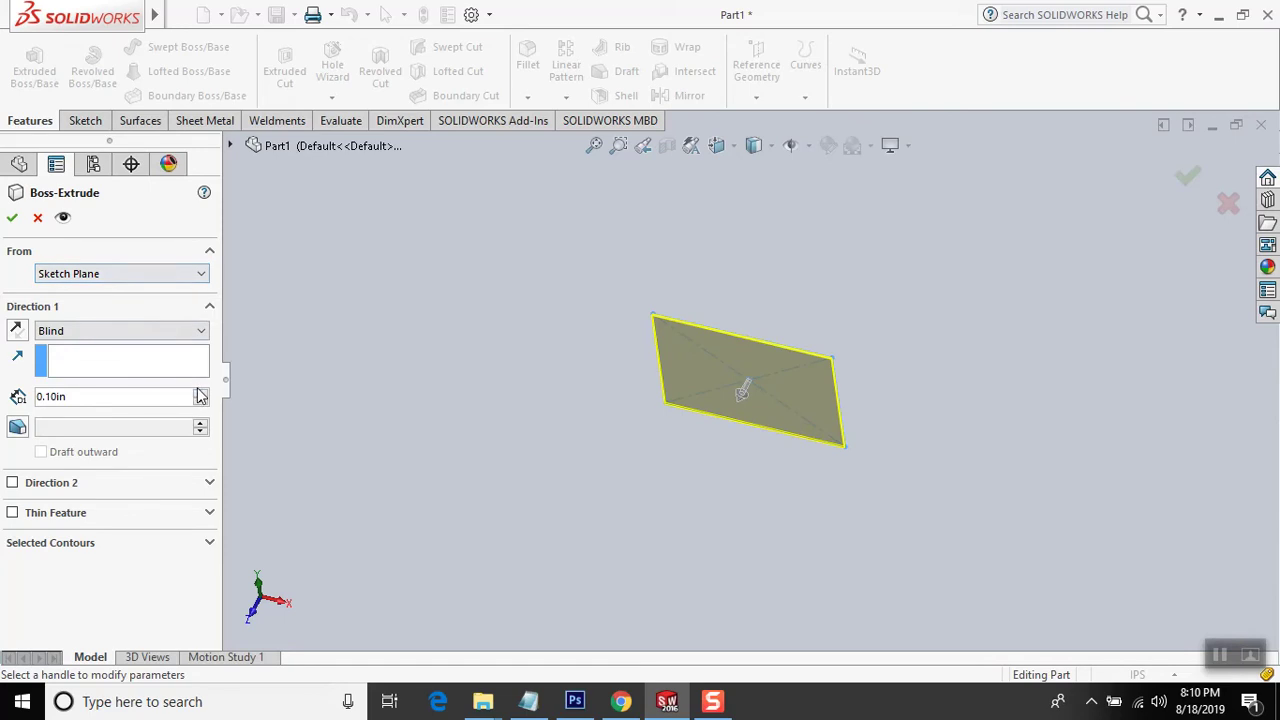
{"action": "left_click_drag", "start_coordinate": [147, 400], "coordinate": [3, 410]}
{"action": "type", "text": "5"}
{"action": "key", "text": "Return"}
{"action": "middle_click_drag", "start_coordinate": [317, 380], "coordinate": [428, 397]}
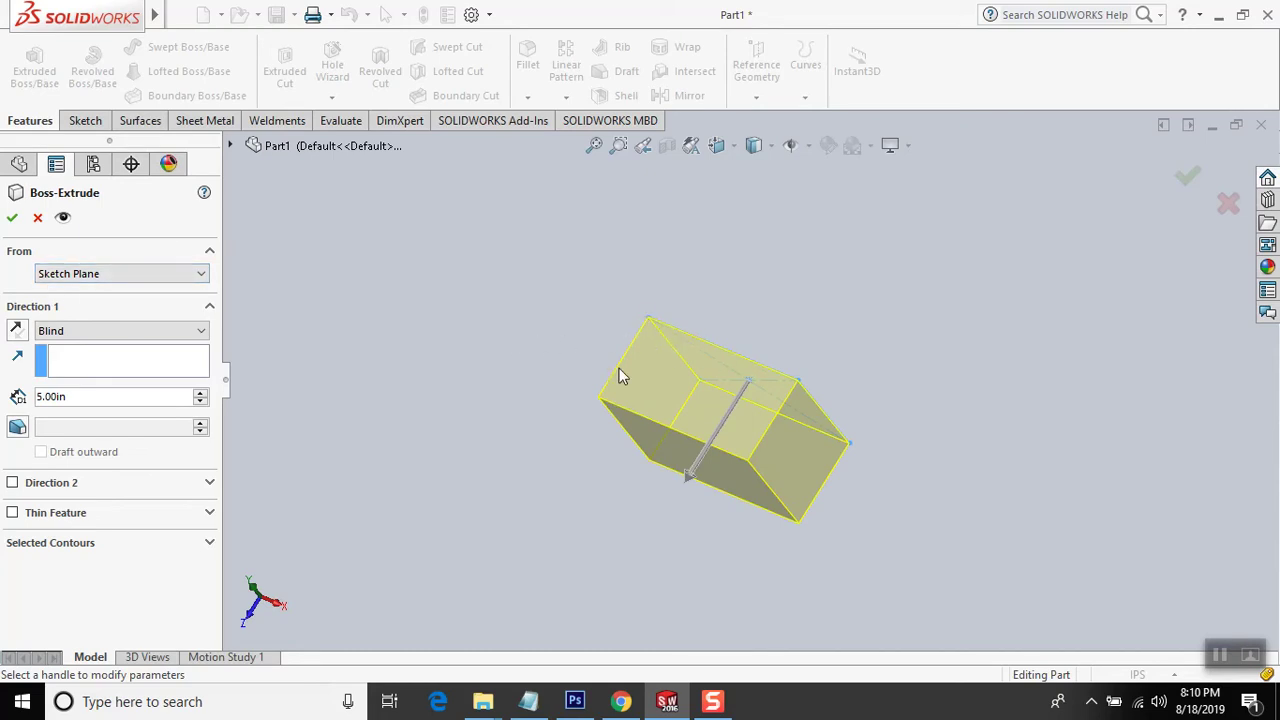
{"action": "middle_click_drag", "start_coordinate": [614, 312], "coordinate": [631, 361]}
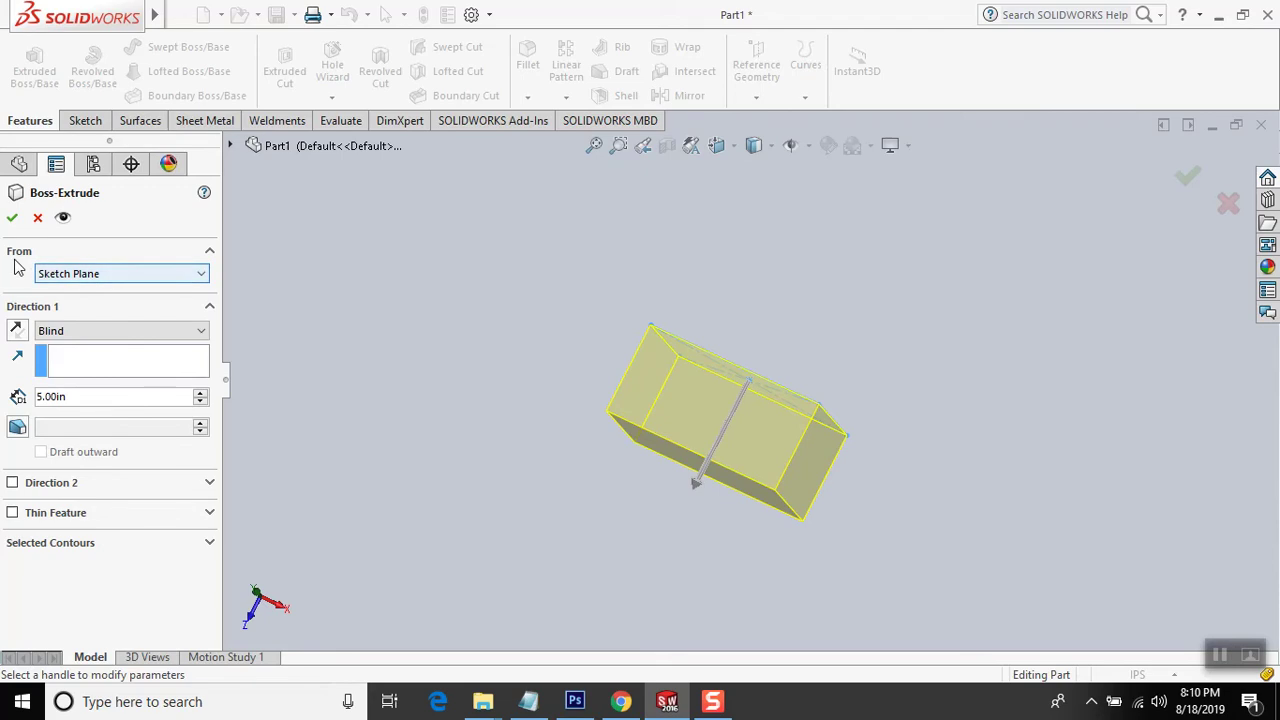
{"action": "mouse_move", "coordinate": [607, 311]}
{"action": "middle_mouse_down"}
{"action": "mouse_move", "coordinate": [586, 300]}
{"action": "mouse_move", "coordinate": [663, 306]}
{"action": "middle_mouse_up"}
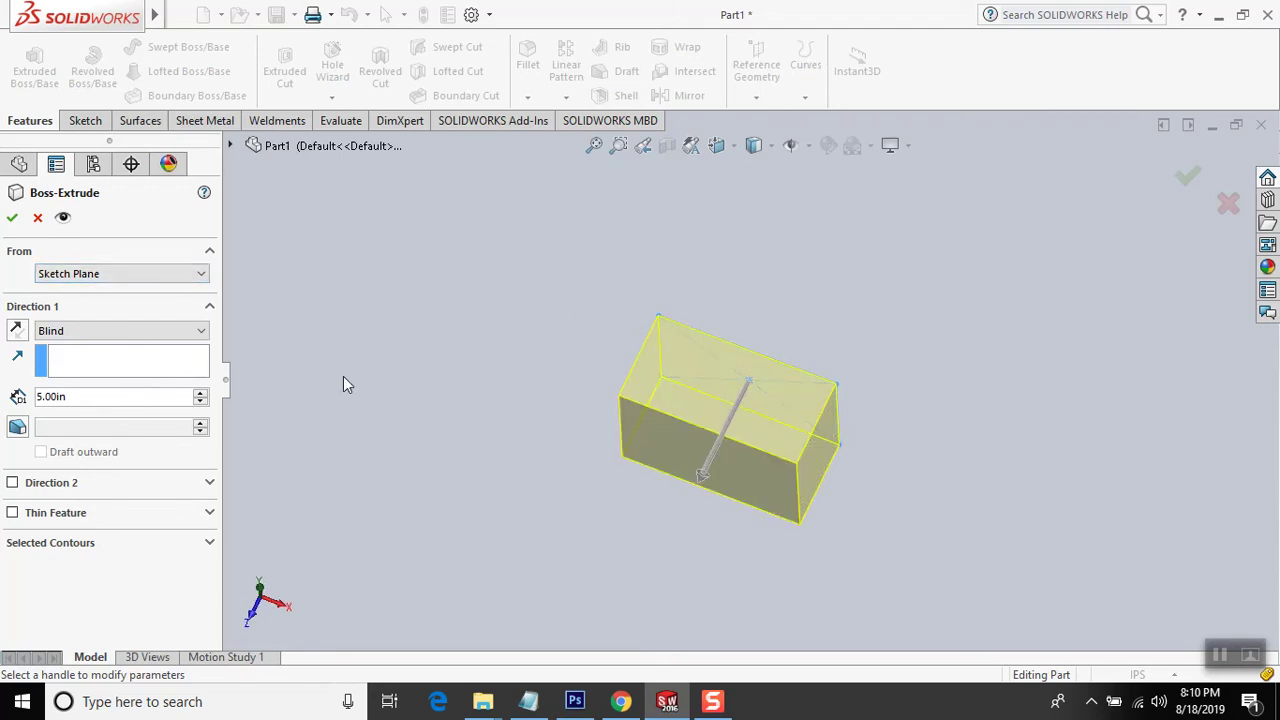
{"action": "left_click", "coordinate": [192, 275]}
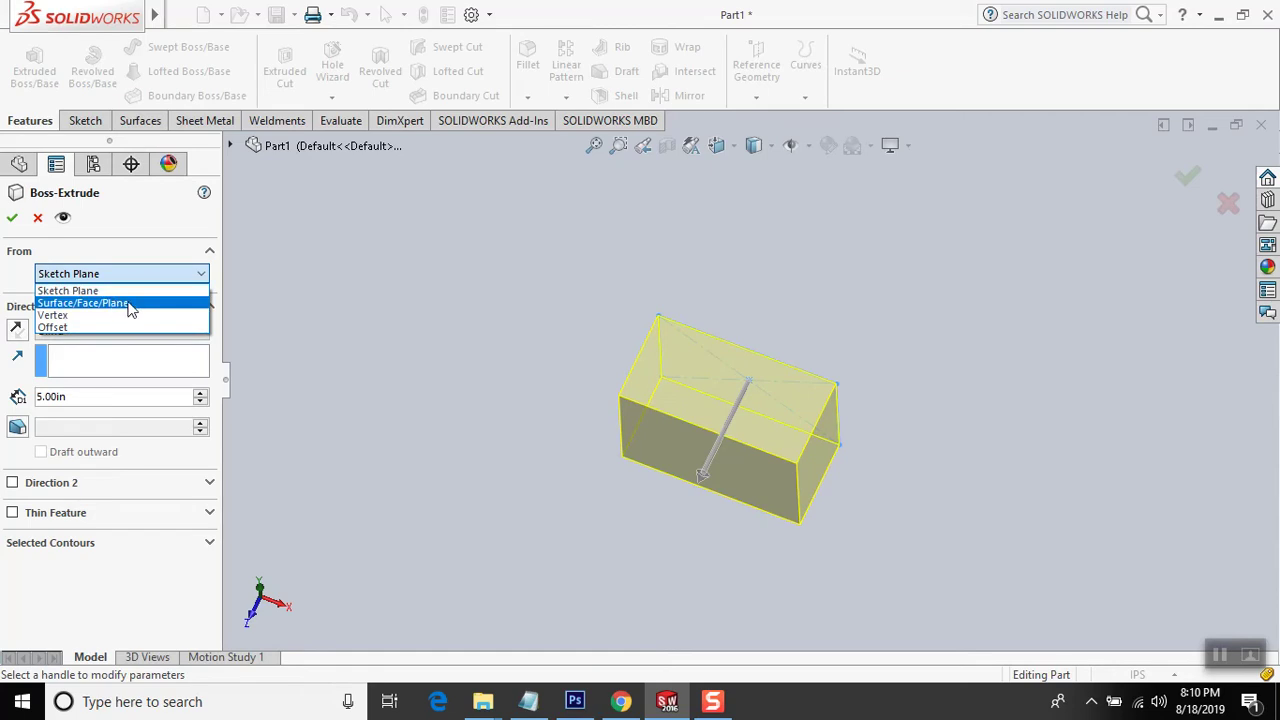
{"action": "left_click", "coordinate": [263, 281]}
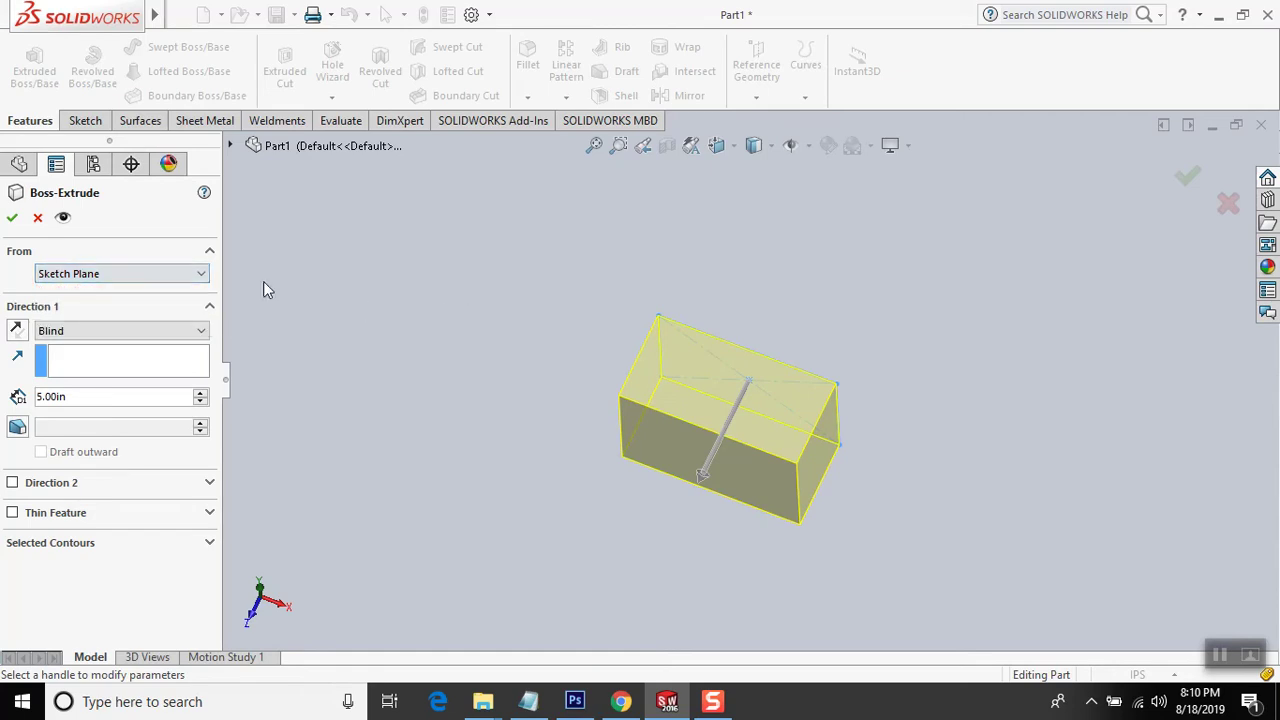
{"action": "left_click", "coordinate": [37, 219]}
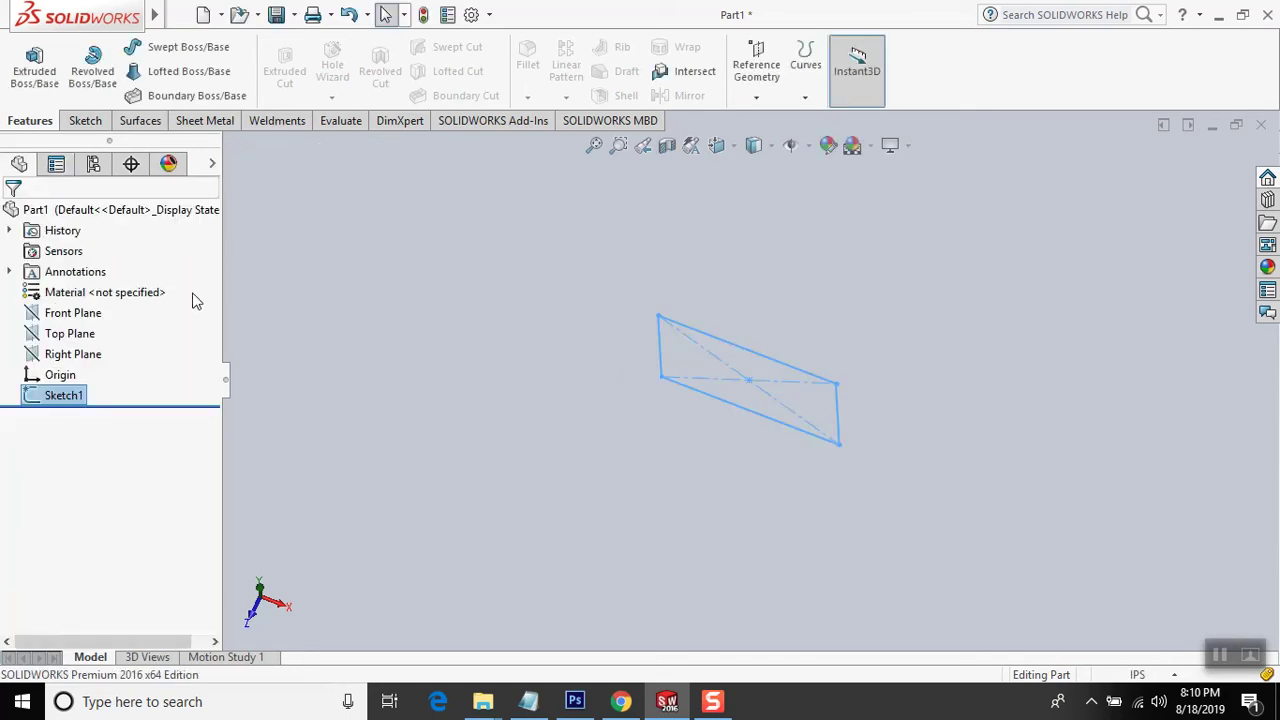
- Start a new sketch on the Top Plane and view it Normal To
{"action": "left_click", "coordinate": [482, 309]}
{"action": "mouse_move", "coordinate": [483, 306]}
{"action": "middle_mouse_down"}
{"action": "mouse_move", "coordinate": [414, 346]}
{"action": "mouse_move", "coordinate": [423, 306]}
{"action": "mouse_move", "coordinate": [440, 300]}
{"action": "middle_mouse_up"}
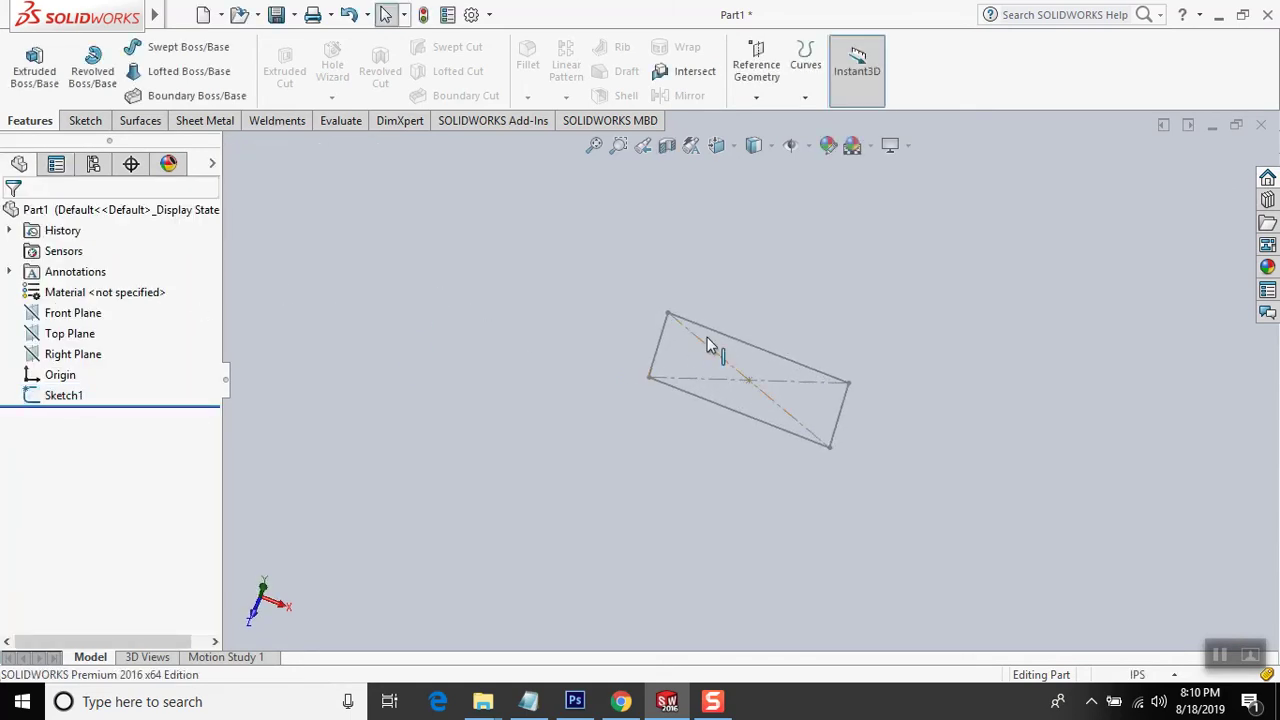
{"action": "left_click", "coordinate": [82, 340]}
{"action": "mouse_move", "coordinate": [397, 337]}
{"action": "middle_mouse_down"}
{"action": "mouse_move", "coordinate": [506, 403]}
{"action": "mouse_move", "coordinate": [466, 426]}
{"action": "middle_mouse_up"}
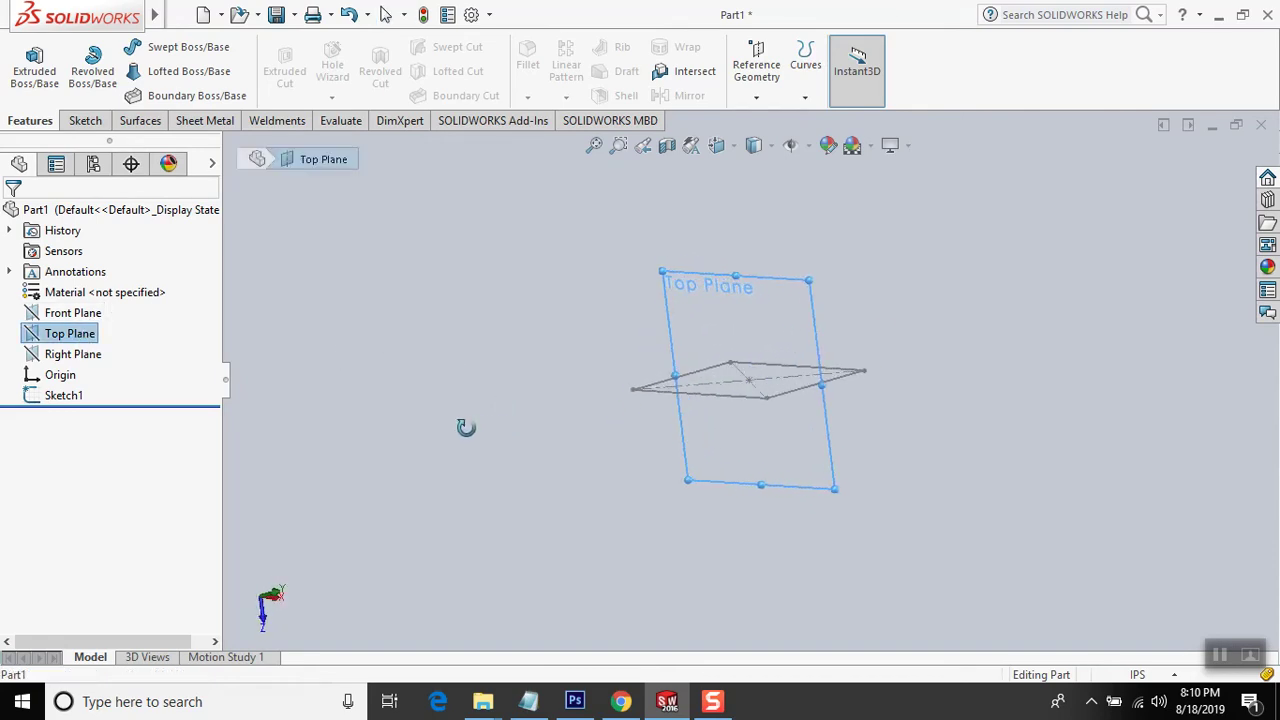
{"action": "left_click", "coordinate": [85, 120]}
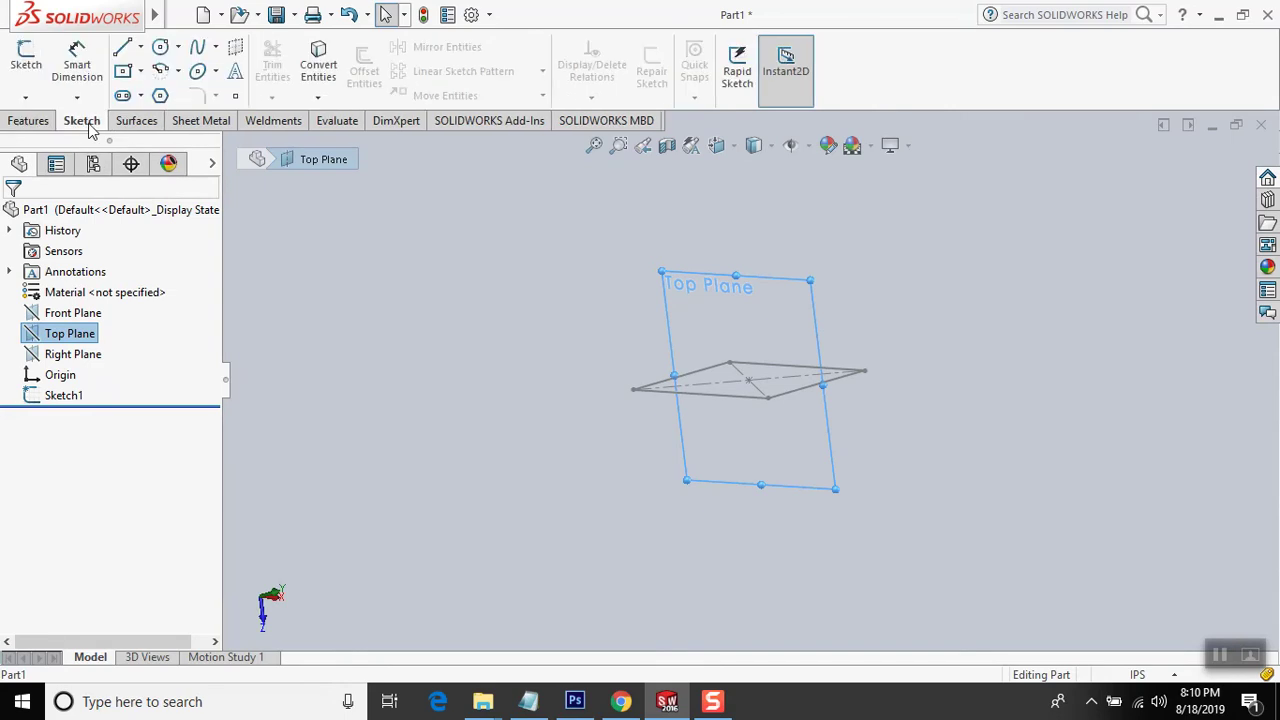
{"action": "left_click", "coordinate": [28, 70]}
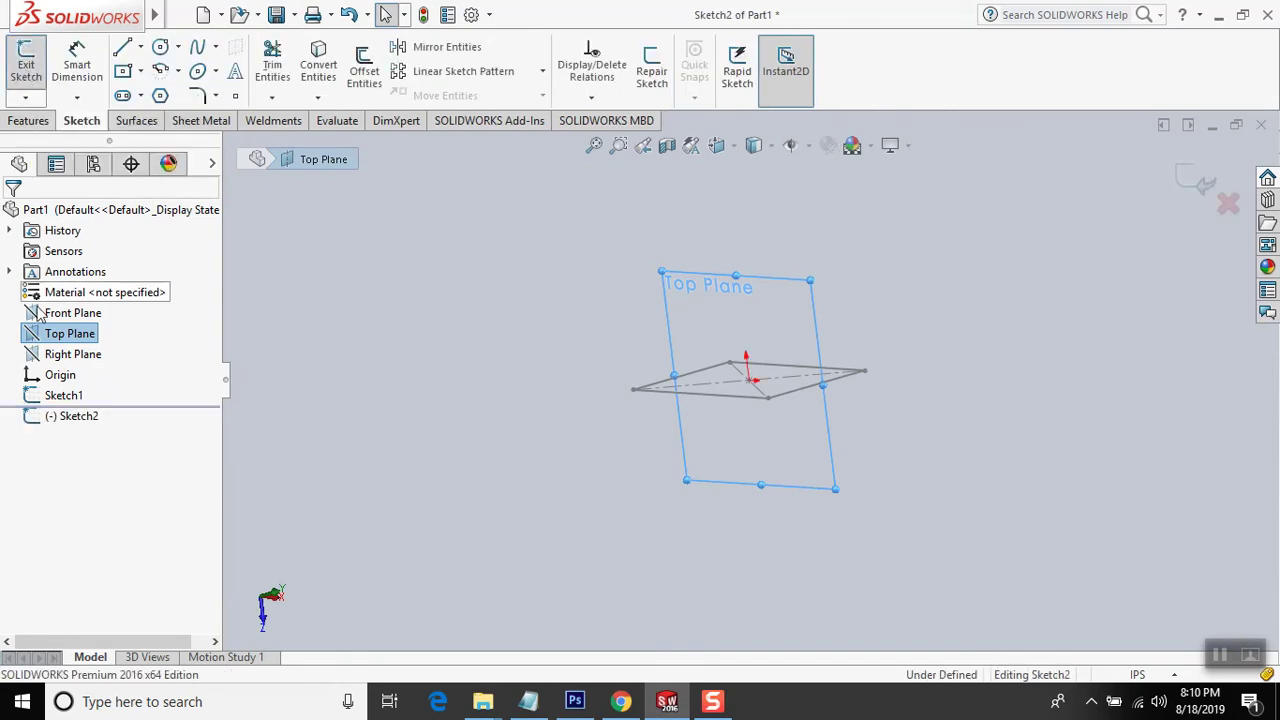
{"action": "left_click", "coordinate": [72, 418]}
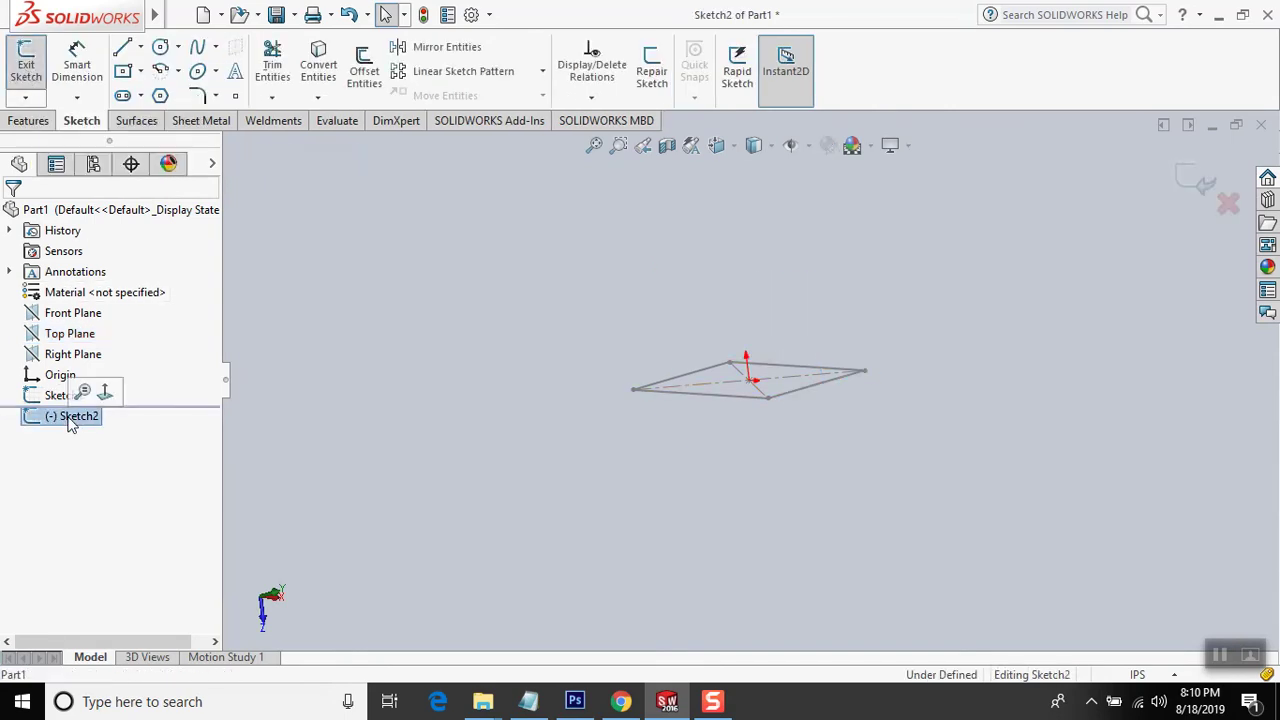
{"action": "right_click", "coordinate": [70, 420]}
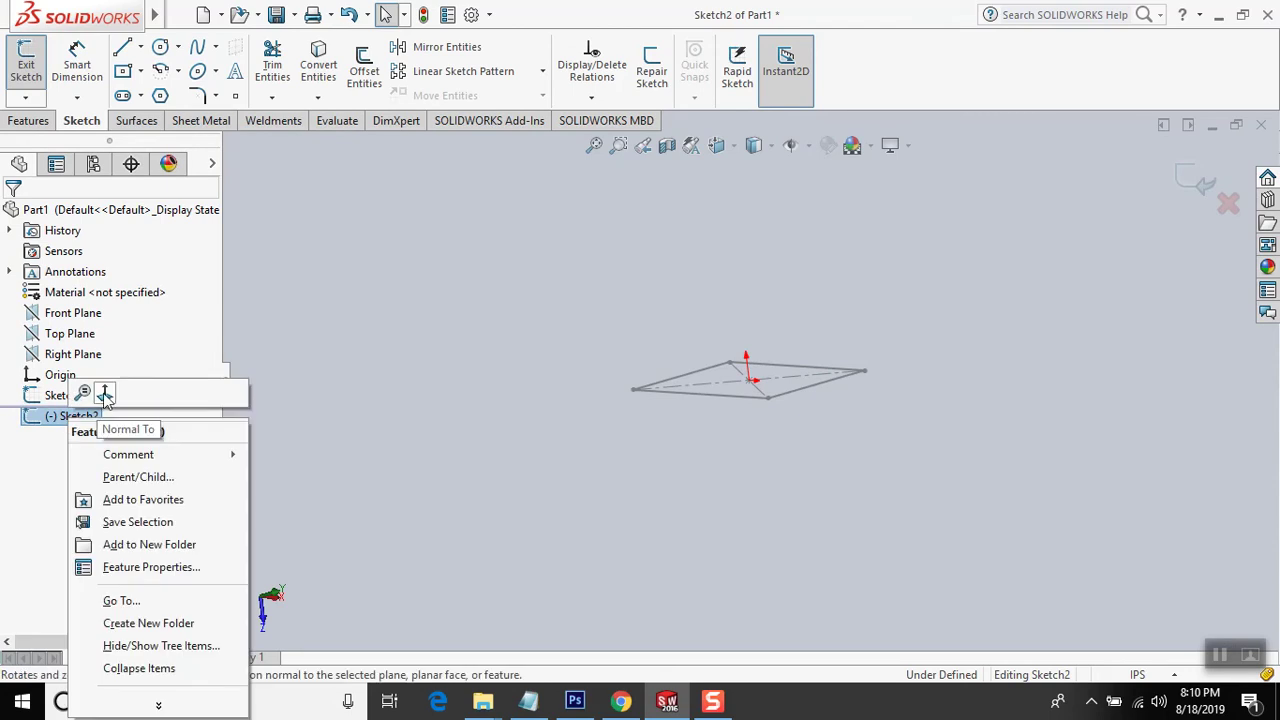
{"action": "left_click", "coordinate": [104, 392]}
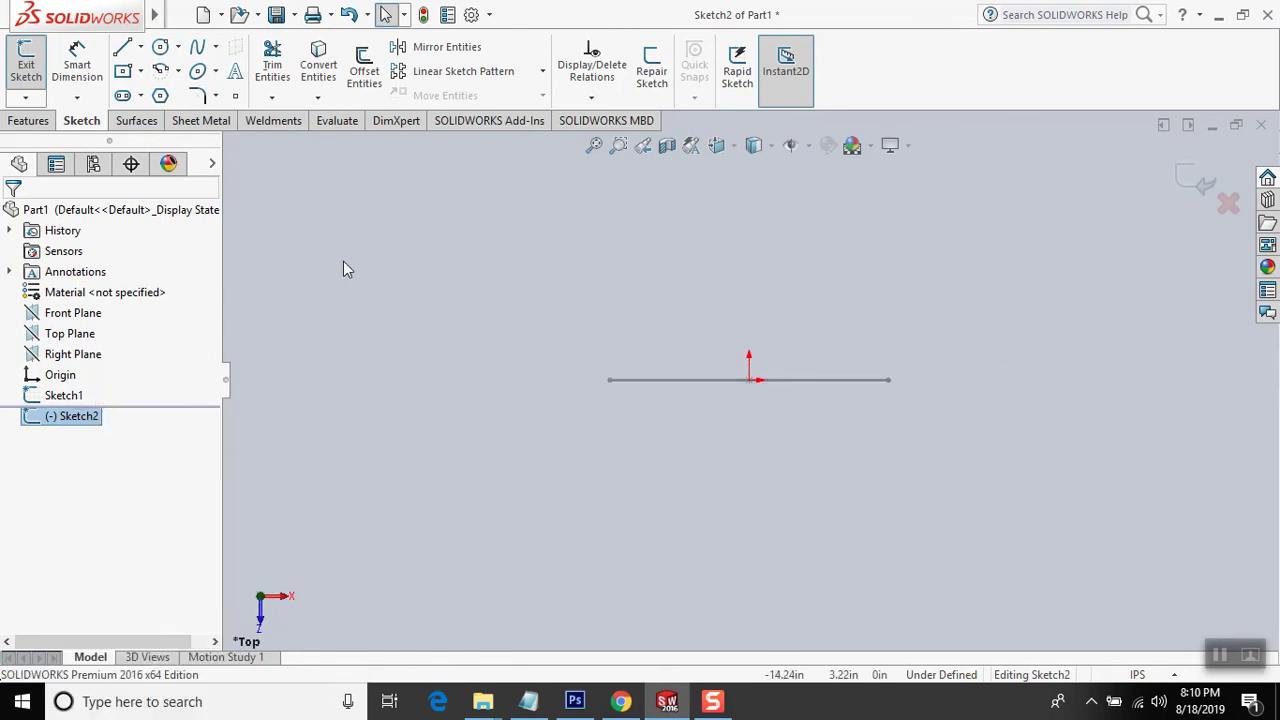
- Draw a wavy five-point spline and exit the sketch
{"action": "left_click", "coordinate": [197, 47]}
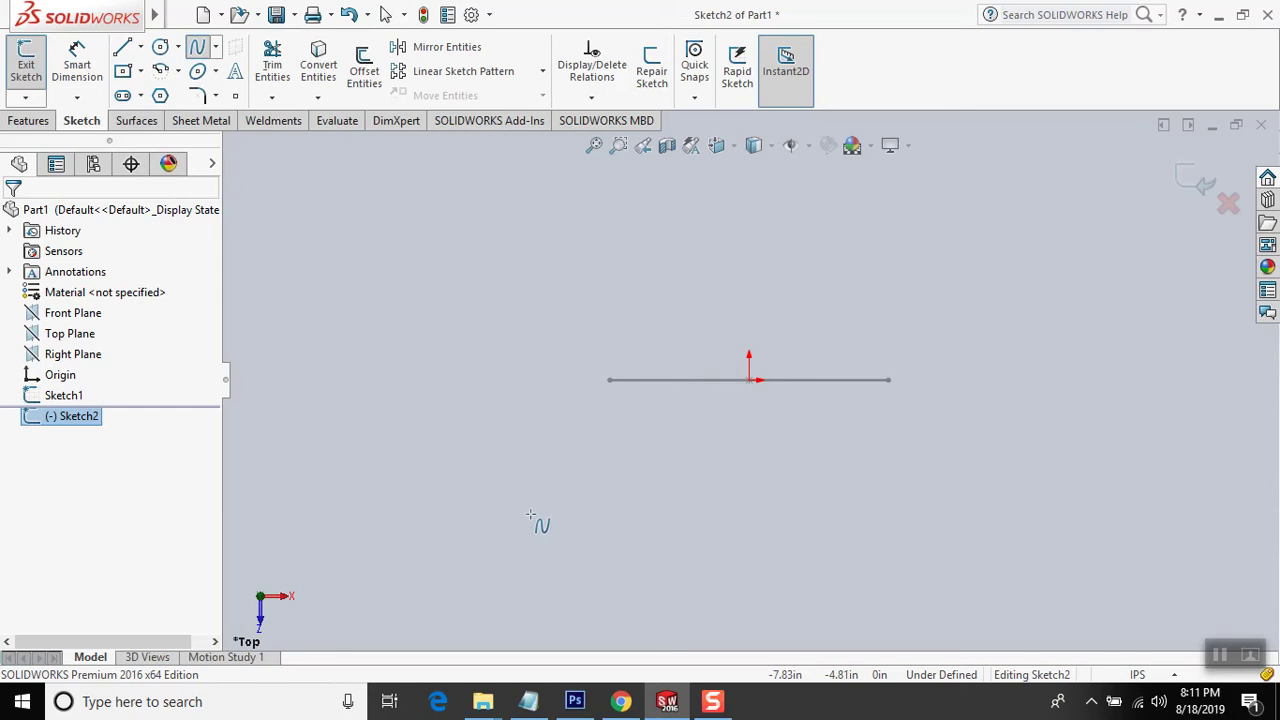
{"action": "left_click", "coordinate": [504, 529]}
{"action": "left_click", "coordinate": [622, 487]}
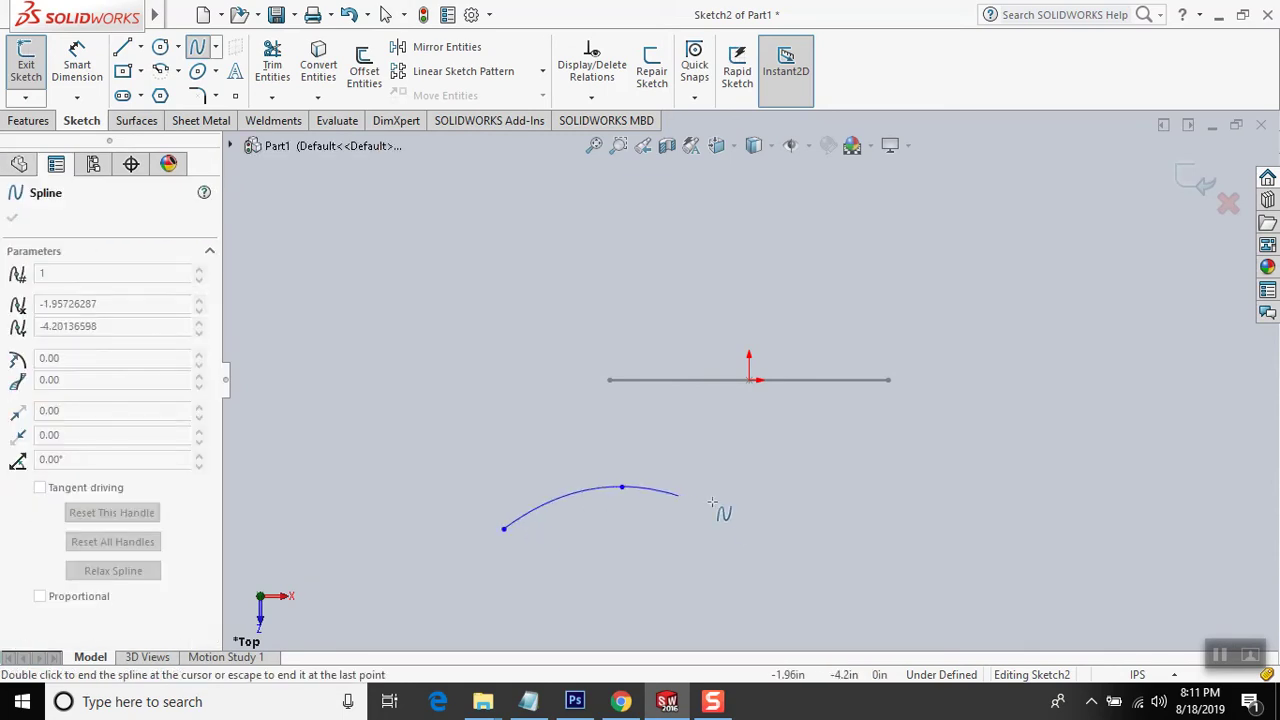
{"action": "left_click", "coordinate": [749, 523]}
{"action": "left_click", "coordinate": [890, 488]}
{"action": "left_click", "coordinate": [990, 502]}
{"action": "key", "text": "Escape"}
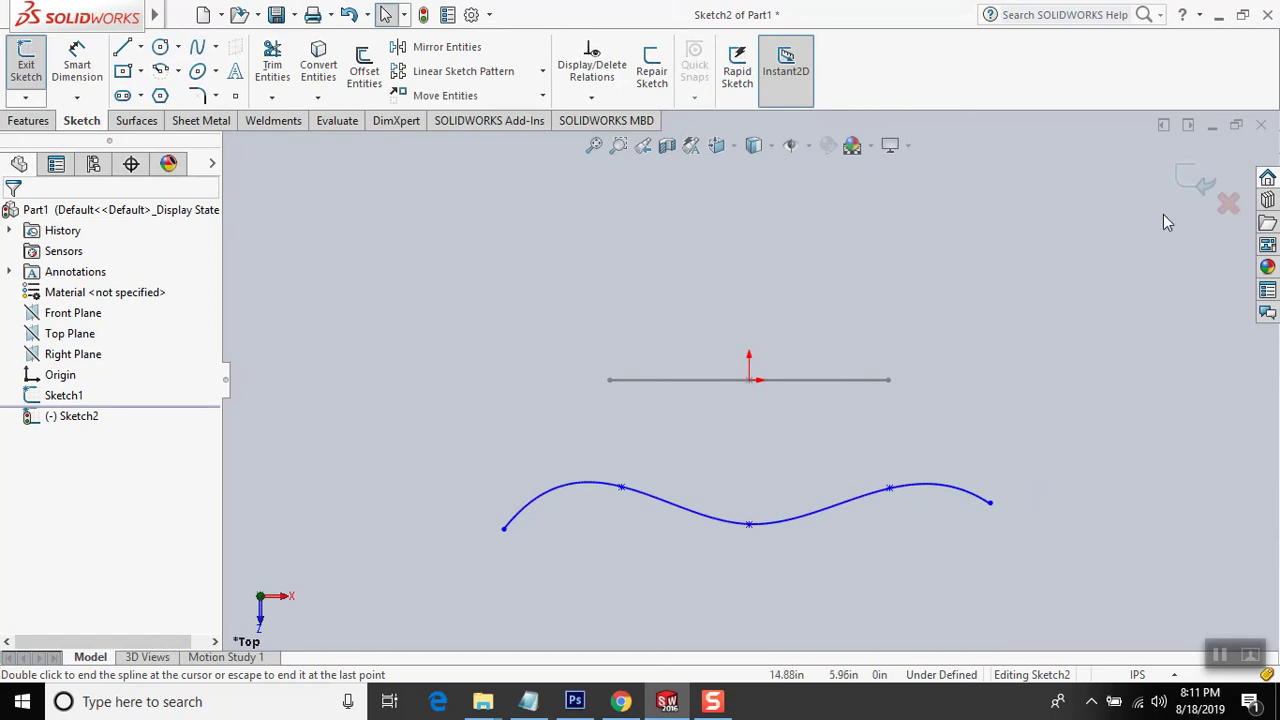
{"action": "left_click", "coordinate": [1190, 195]}
{"action": "mouse_move", "coordinate": [981, 426]}
{"action": "middle_mouse_down"}
{"action": "mouse_move", "coordinate": [1000, 257]}
{"action": "mouse_move", "coordinate": [977, 276]}
{"action": "middle_mouse_up"}
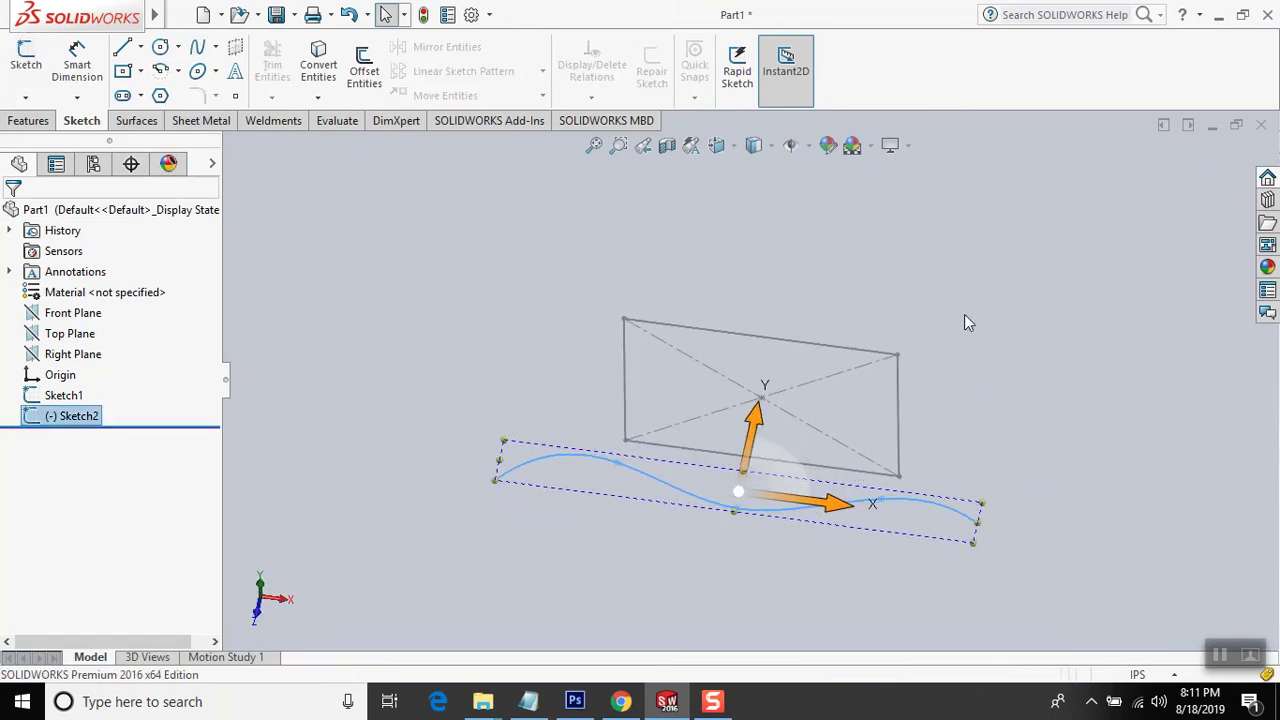
- Start a surface extrusion of the spline with a Mid Plane end condition
{"action": "left_click", "coordinate": [47, 127]}
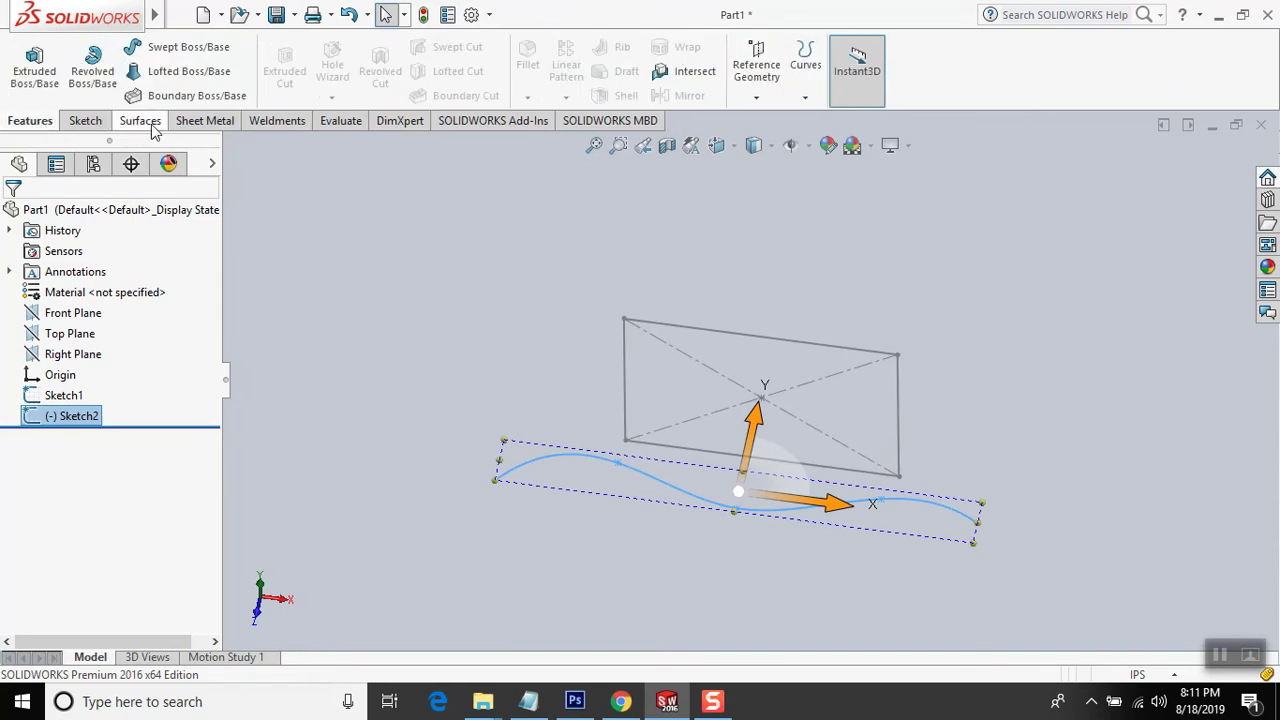
{"action": "left_click", "coordinate": [152, 128]}
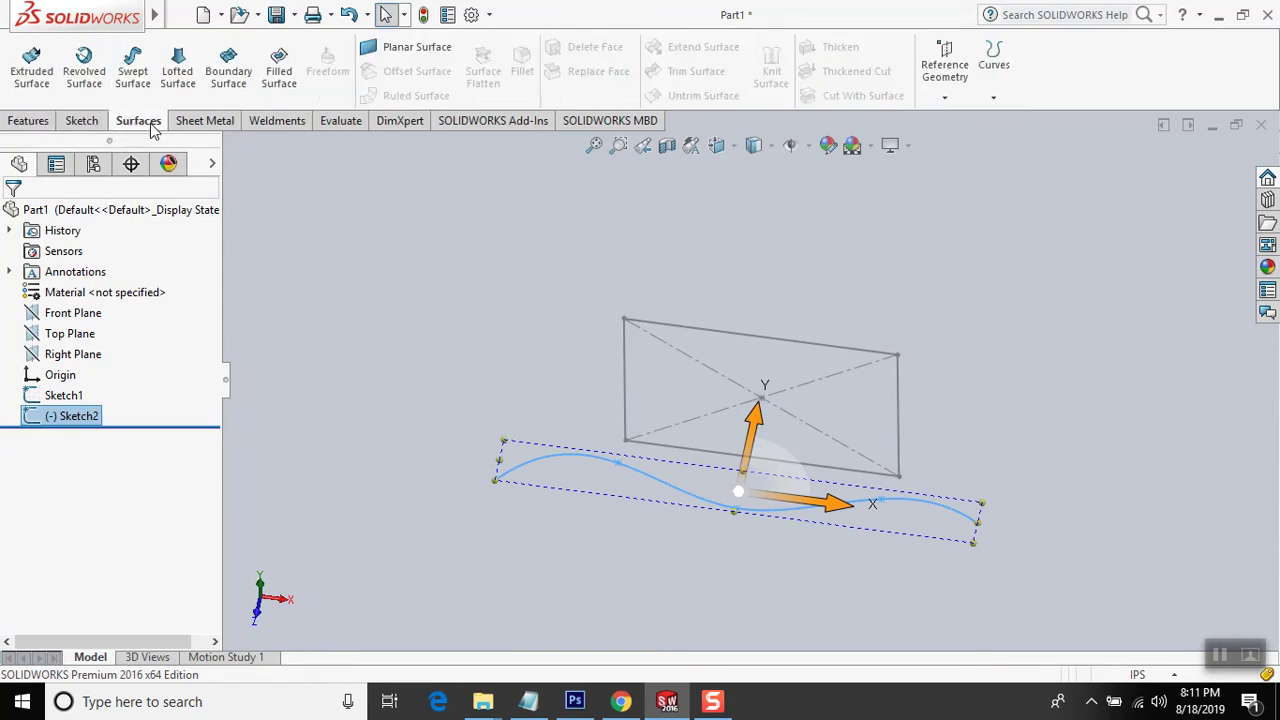
{"action": "left_click", "coordinate": [31, 62]}
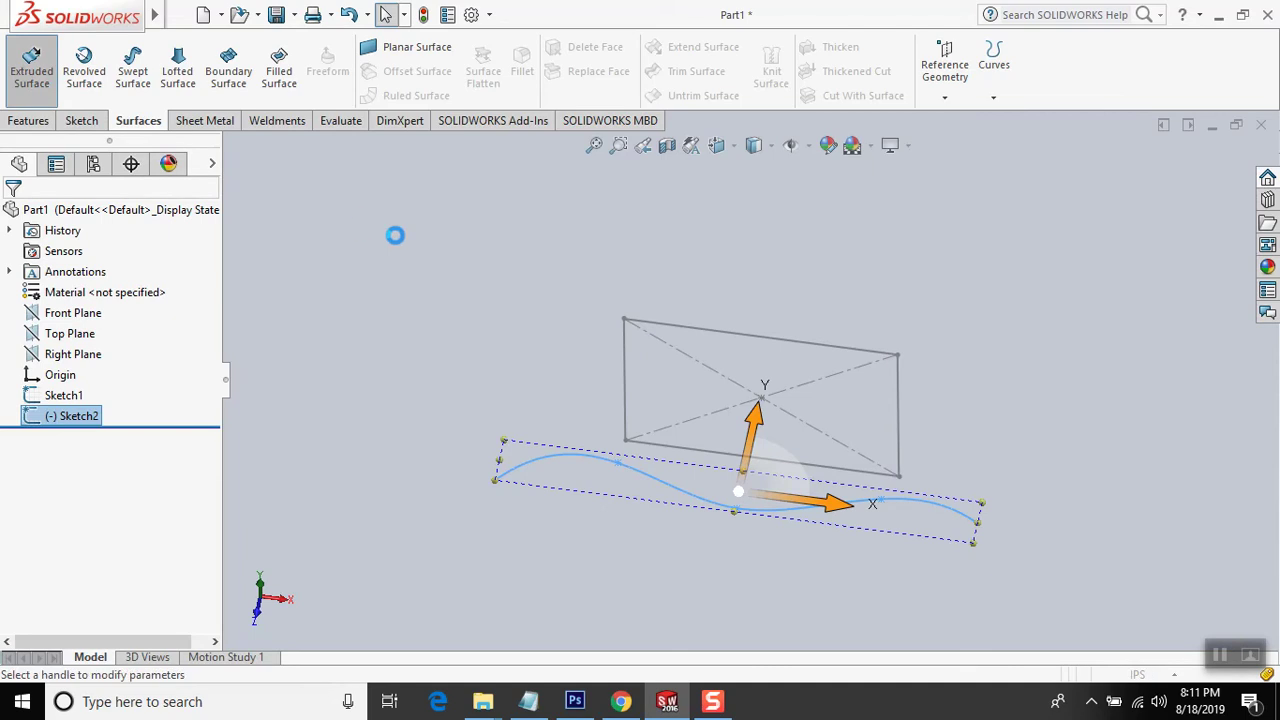
{"action": "left_click", "coordinate": [190, 330]}
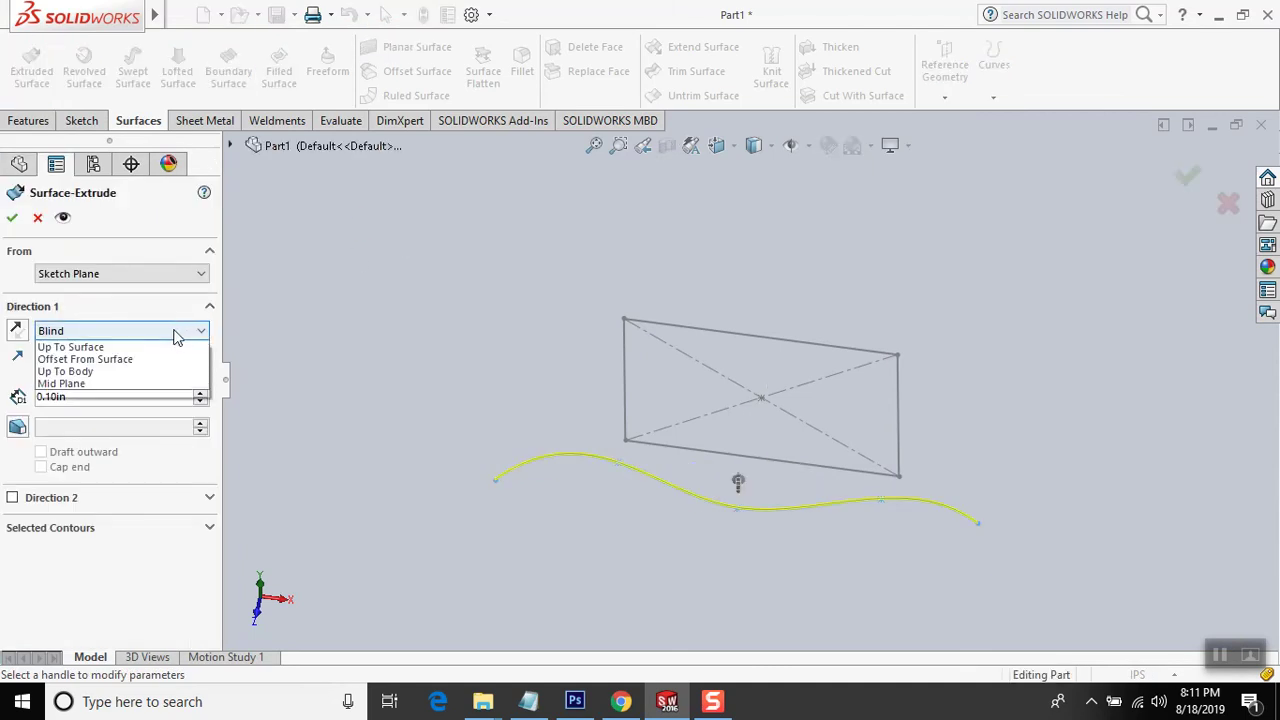
{"action": "left_click", "coordinate": [88, 409]}
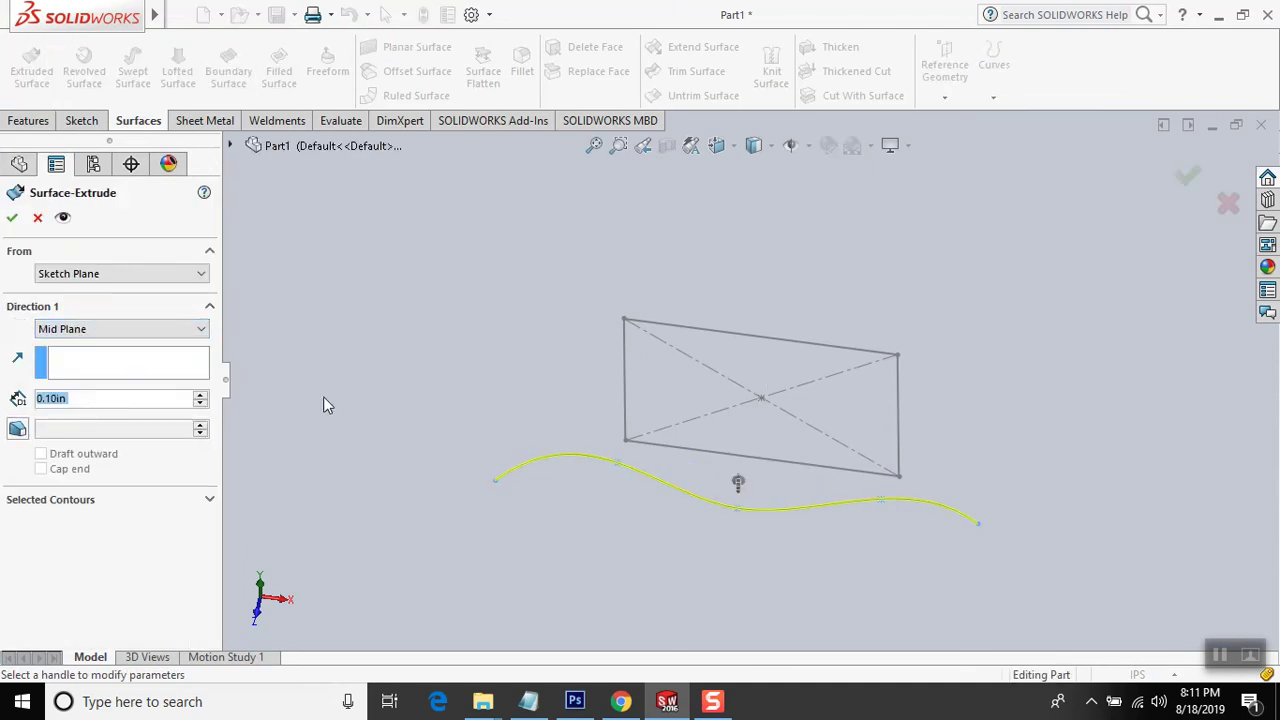
- Set the surface extrusion depth to 15 in and accept it
{"action": "middle_click_drag", "start_coordinate": [400, 412], "coordinate": [397, 348]}
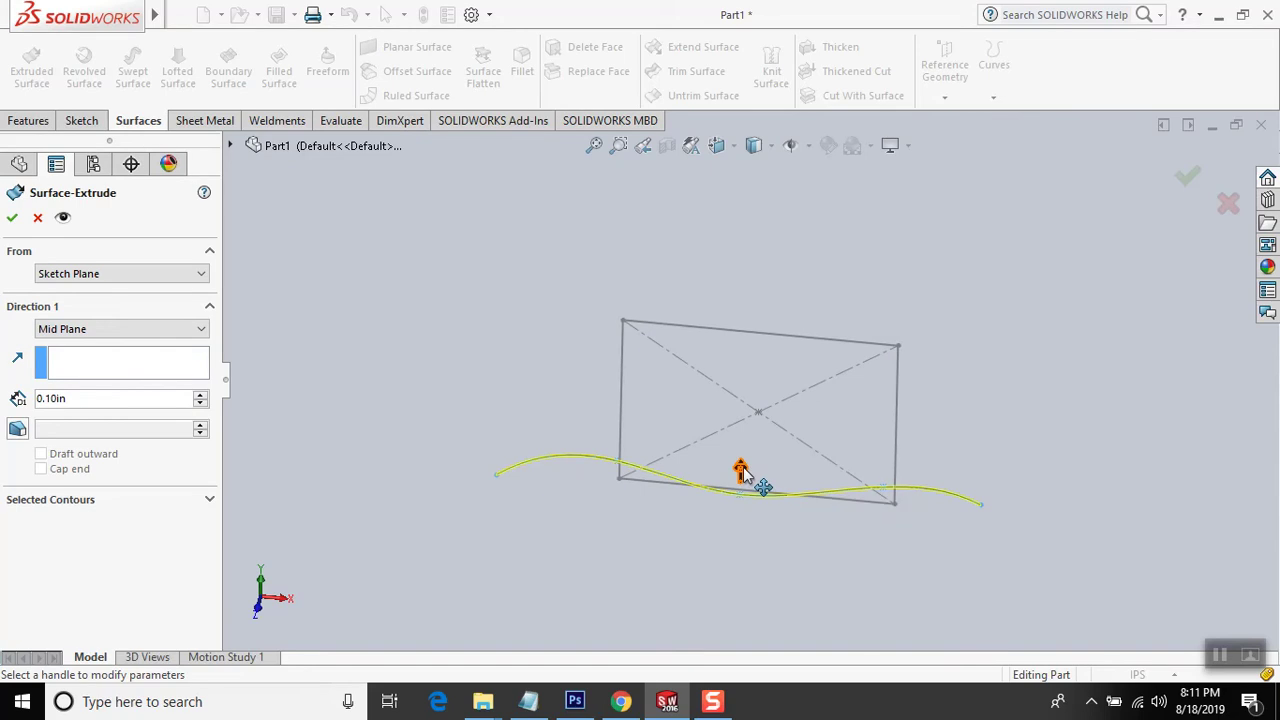
{"action": "left_click_drag", "start_coordinate": [741, 473], "coordinate": [757, 340]}
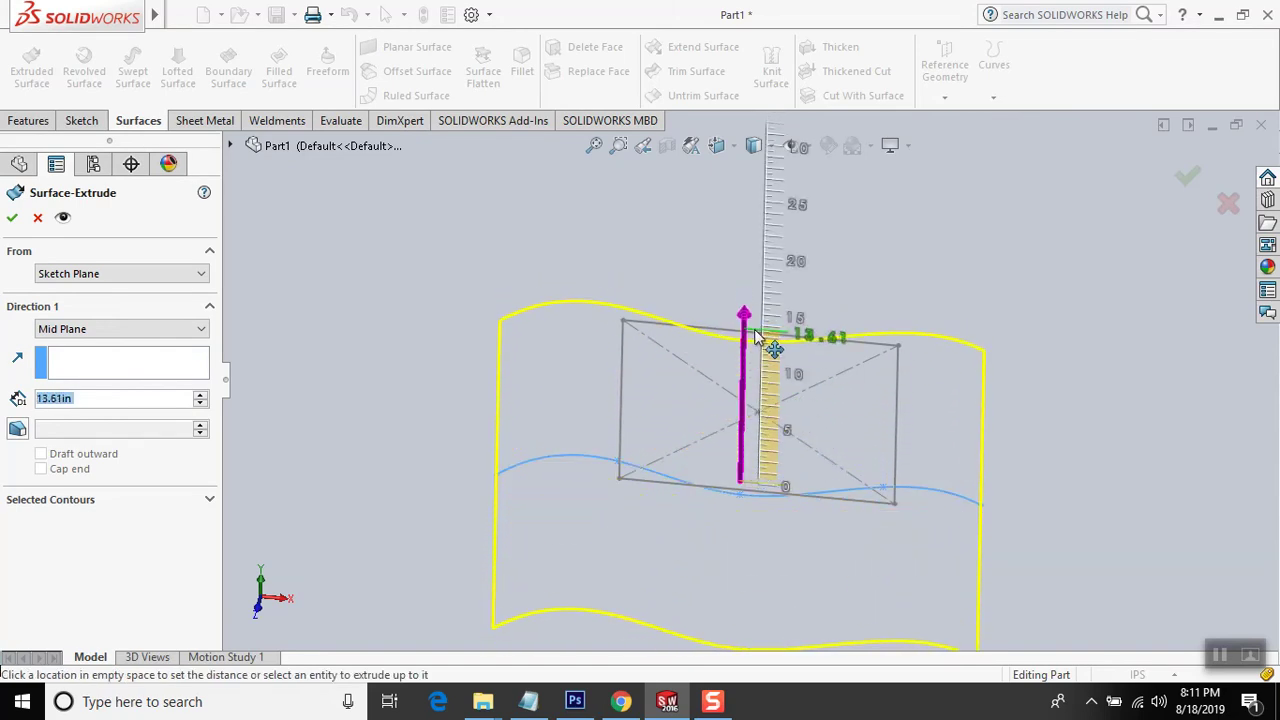
{"action": "left_click", "coordinate": [757, 340]}
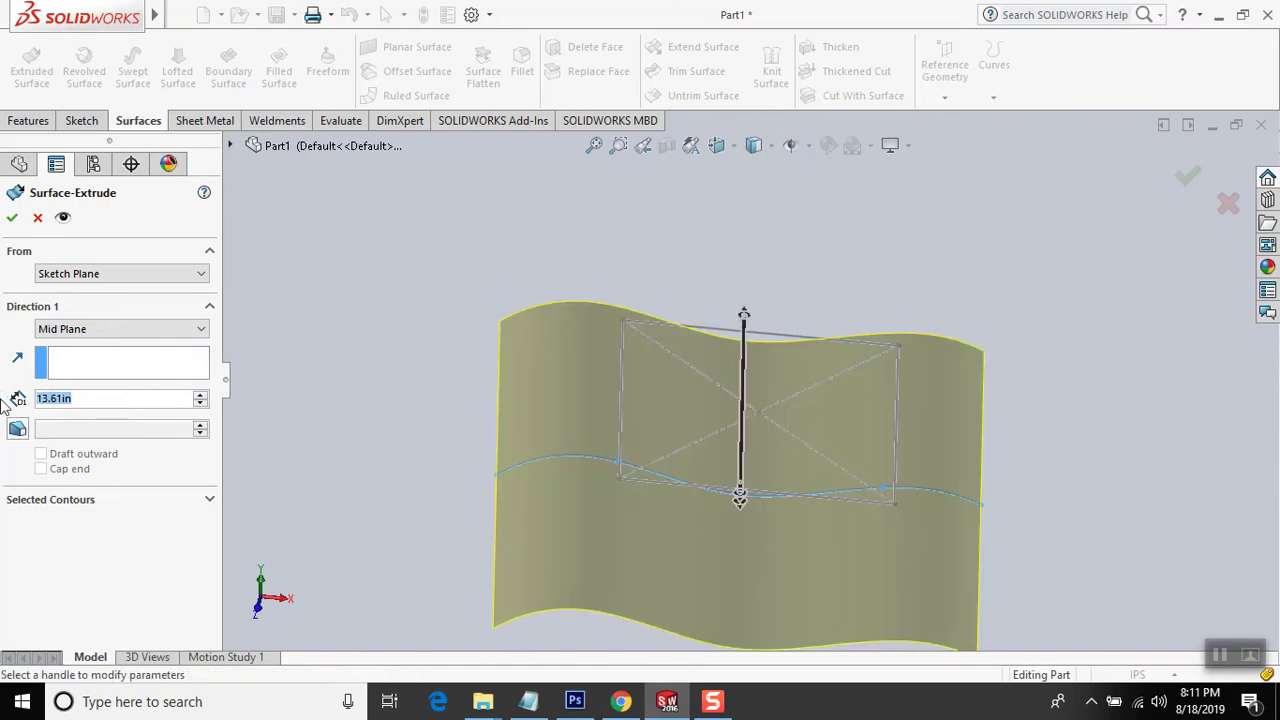
{"action": "type", "text": "15"}
{"action": "key", "text": "Return"}
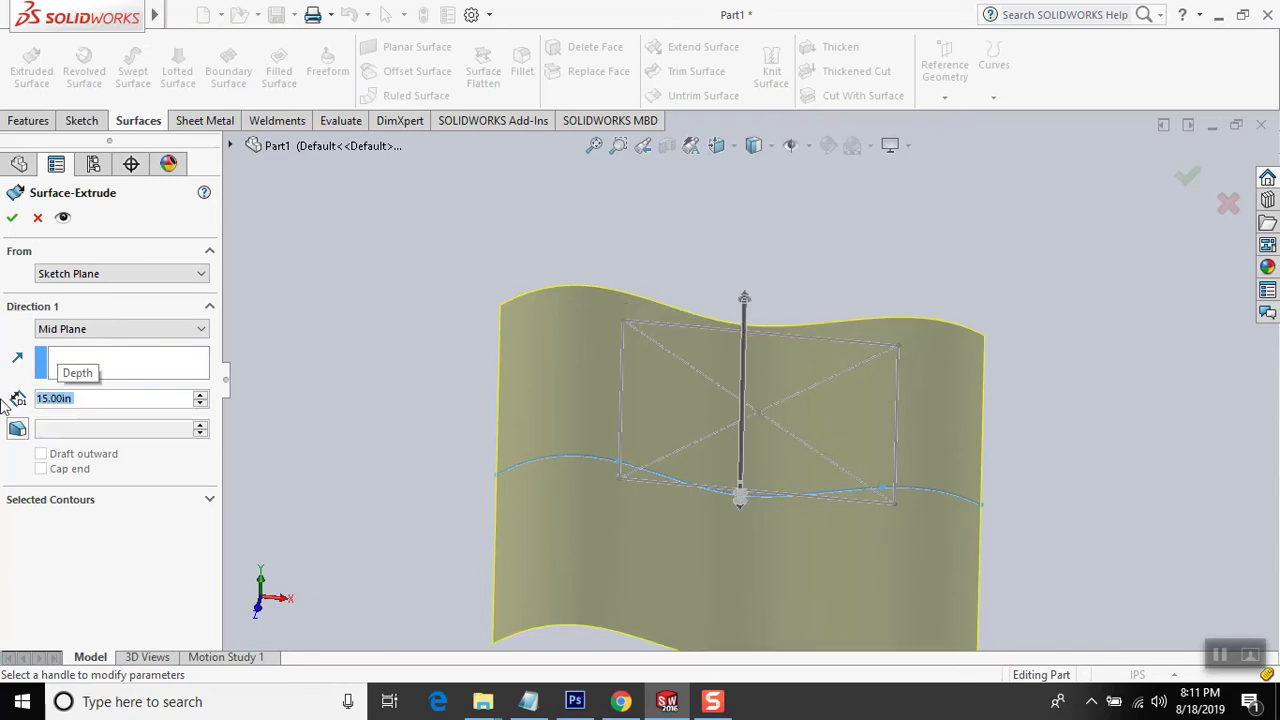
{"action": "middle_click_drag", "start_coordinate": [1104, 391], "coordinate": [896, 484]}
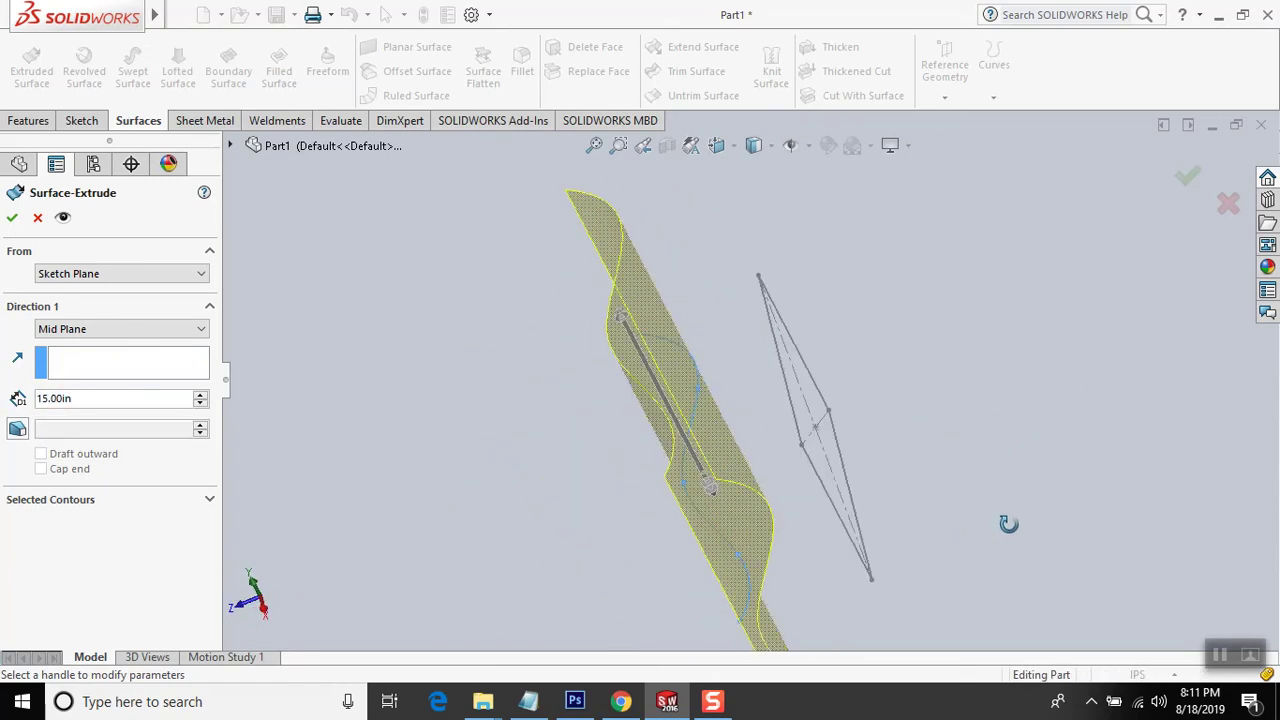
{"action": "left_click", "coordinate": [12, 217]}
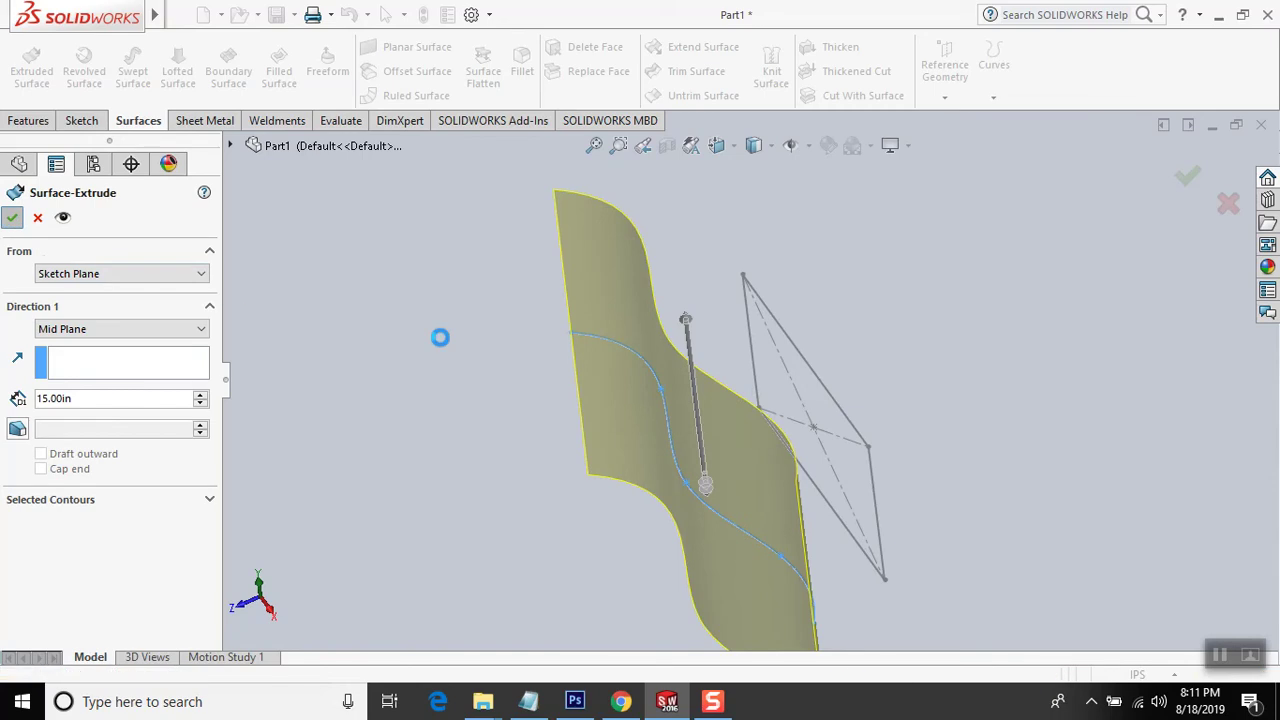
{"action": "left_click", "coordinate": [395, 343]}
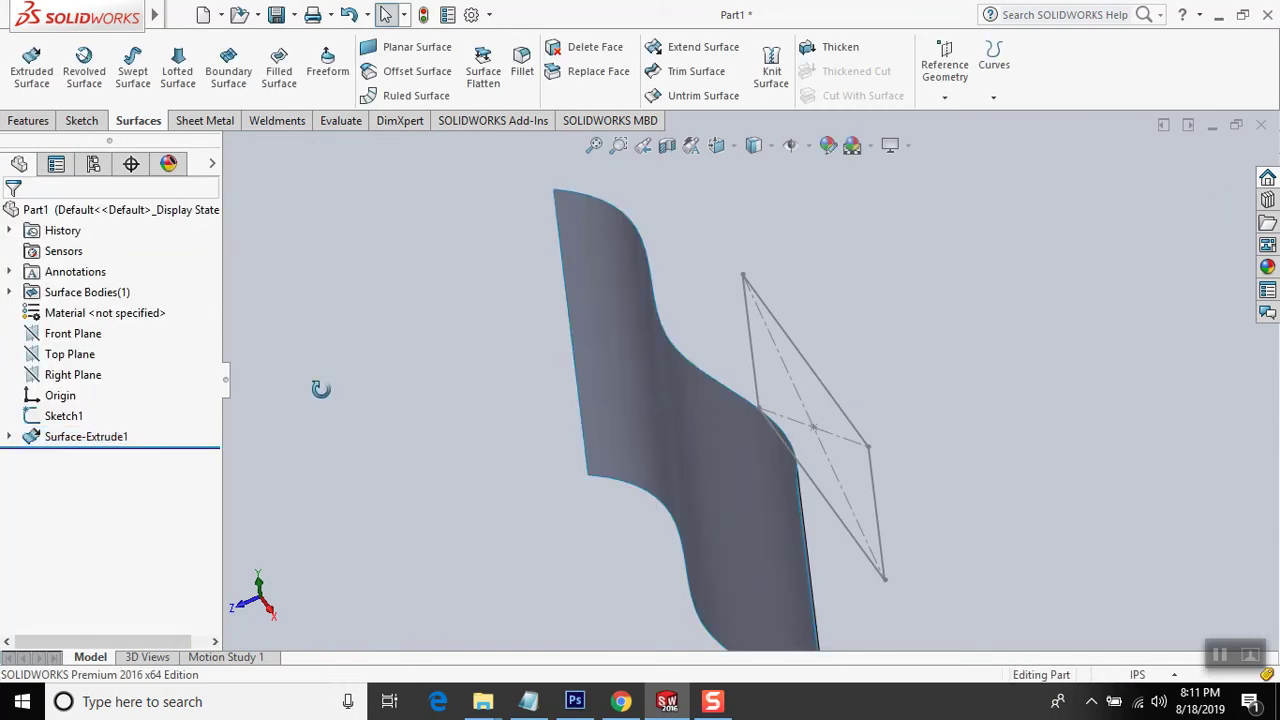
- Select Sketch1 and start an Extruded Boss/Base, previewing a 15 in Blind box
{"action": "middle_click_drag", "start_coordinate": [321, 382], "coordinate": [300, 400]}
{"action": "left_click", "coordinate": [30, 120]}
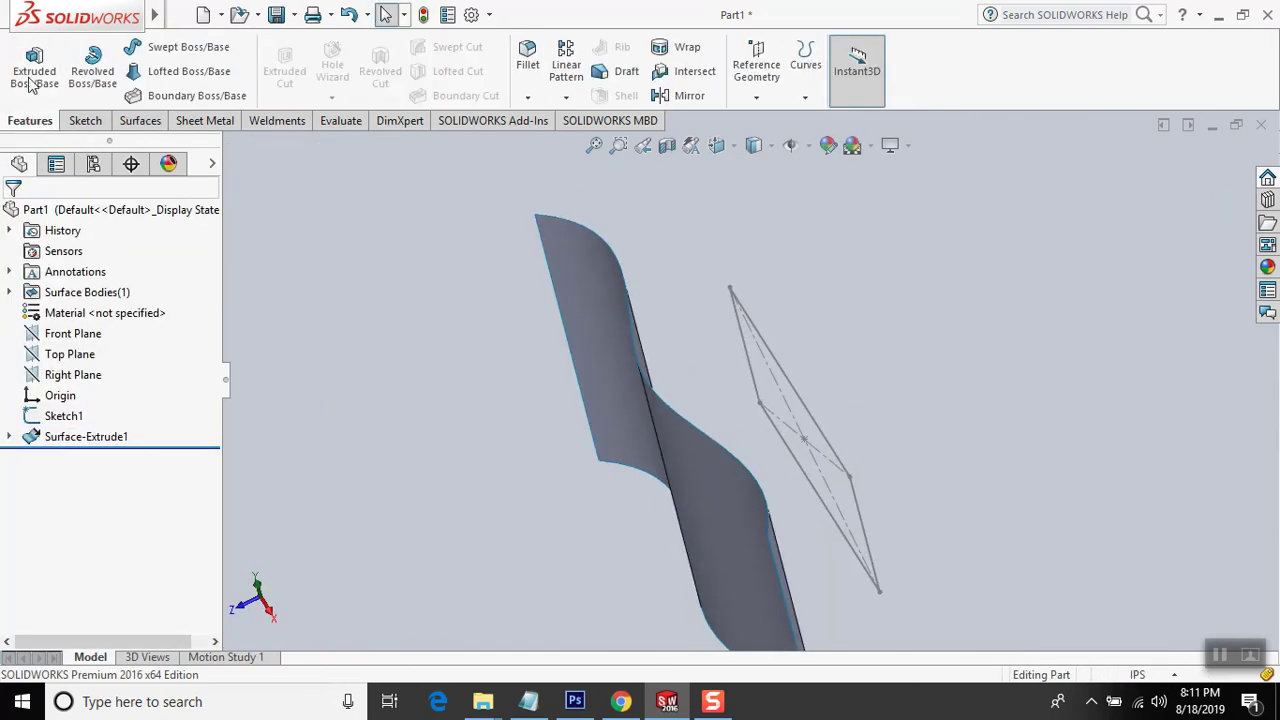
{"action": "middle_click_drag", "start_coordinate": [263, 286], "coordinate": [360, 366]}
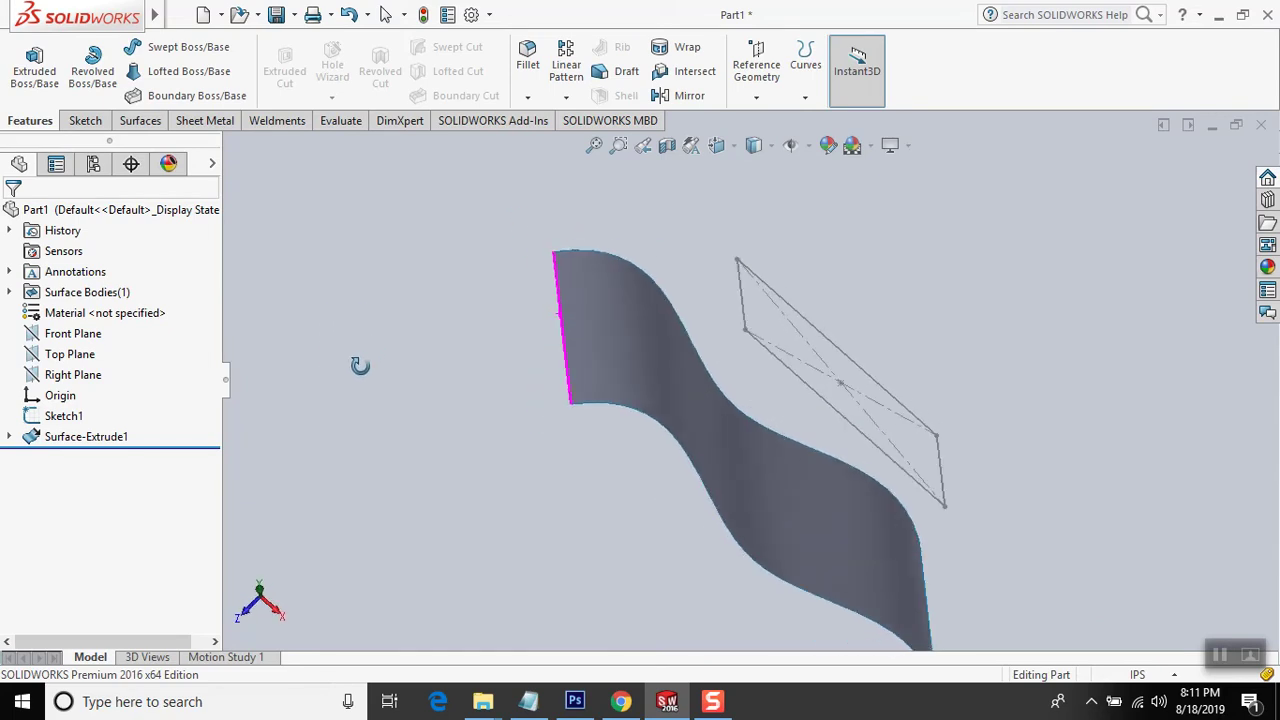
{"action": "middle_click_drag", "start_coordinate": [644, 353], "coordinate": [575, 400]}
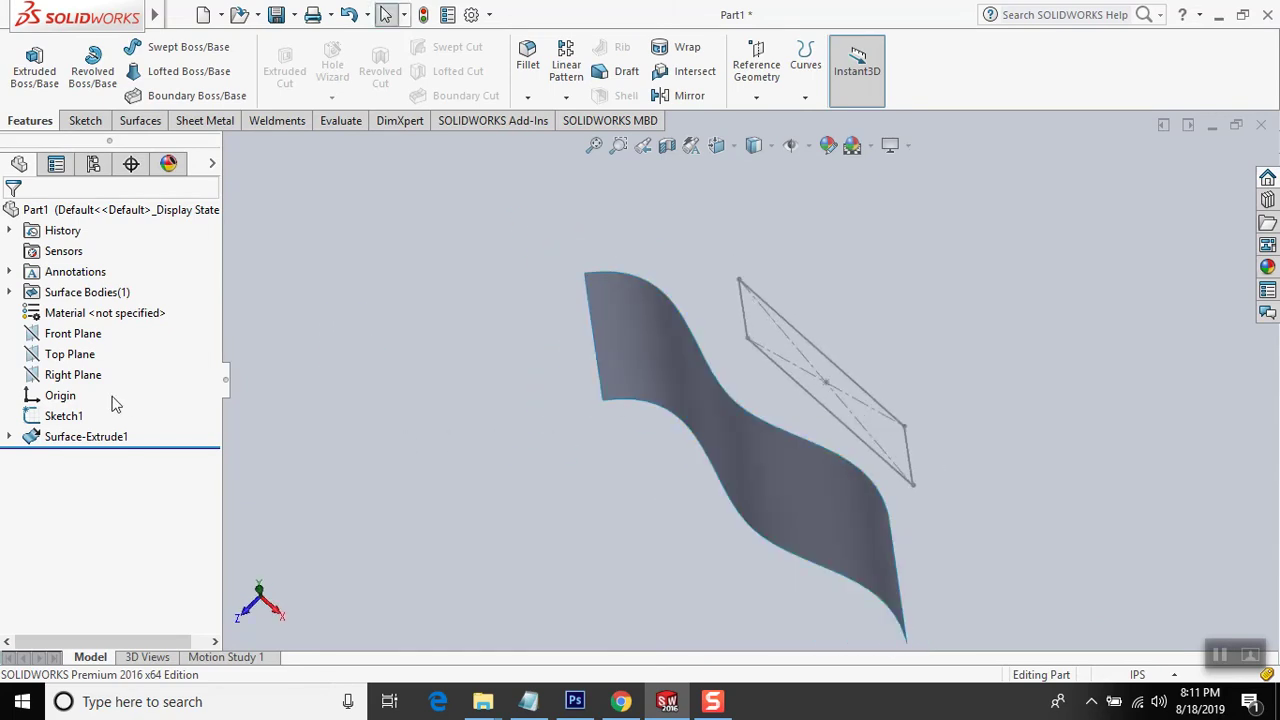
{"action": "left_click", "coordinate": [64, 424]}
{"action": "mouse_move", "coordinate": [569, 517]}
{"action": "middle_mouse_down"}
{"action": "mouse_move", "coordinate": [543, 449]}
{"action": "mouse_move", "coordinate": [510, 527]}
{"action": "mouse_move", "coordinate": [530, 480]}
{"action": "middle_mouse_up"}
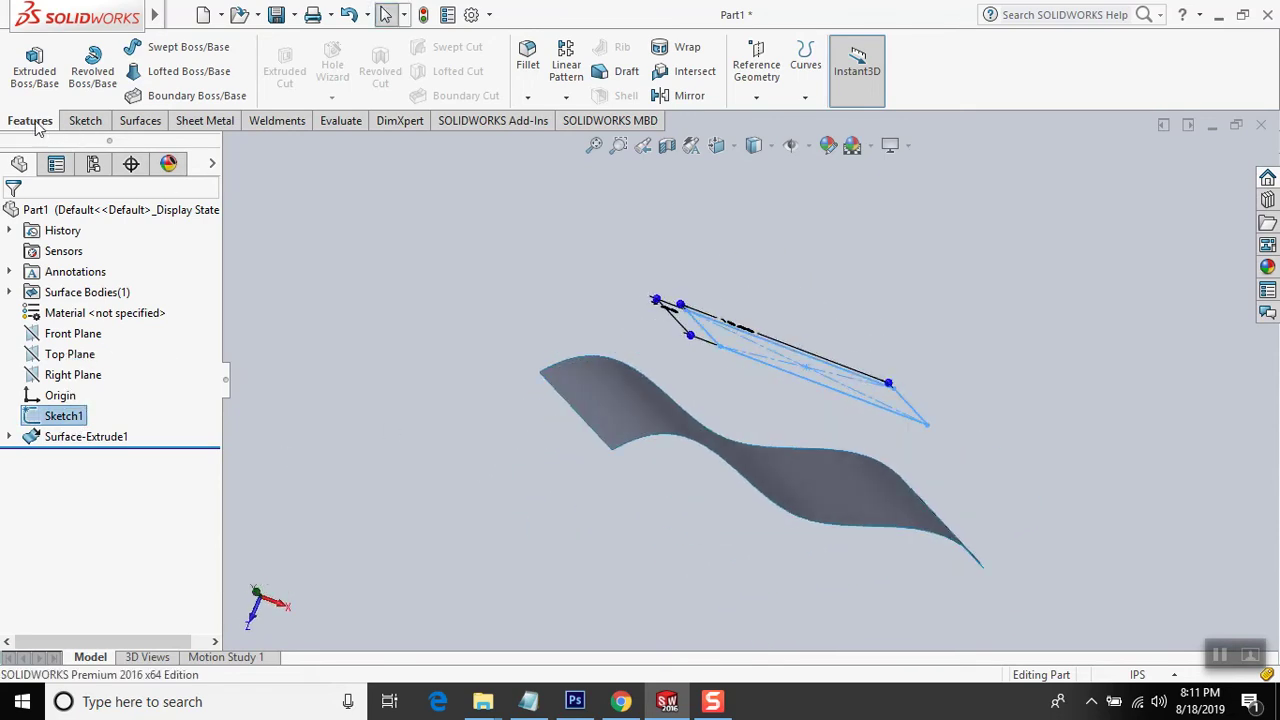
{"action": "left_click", "coordinate": [34, 65]}
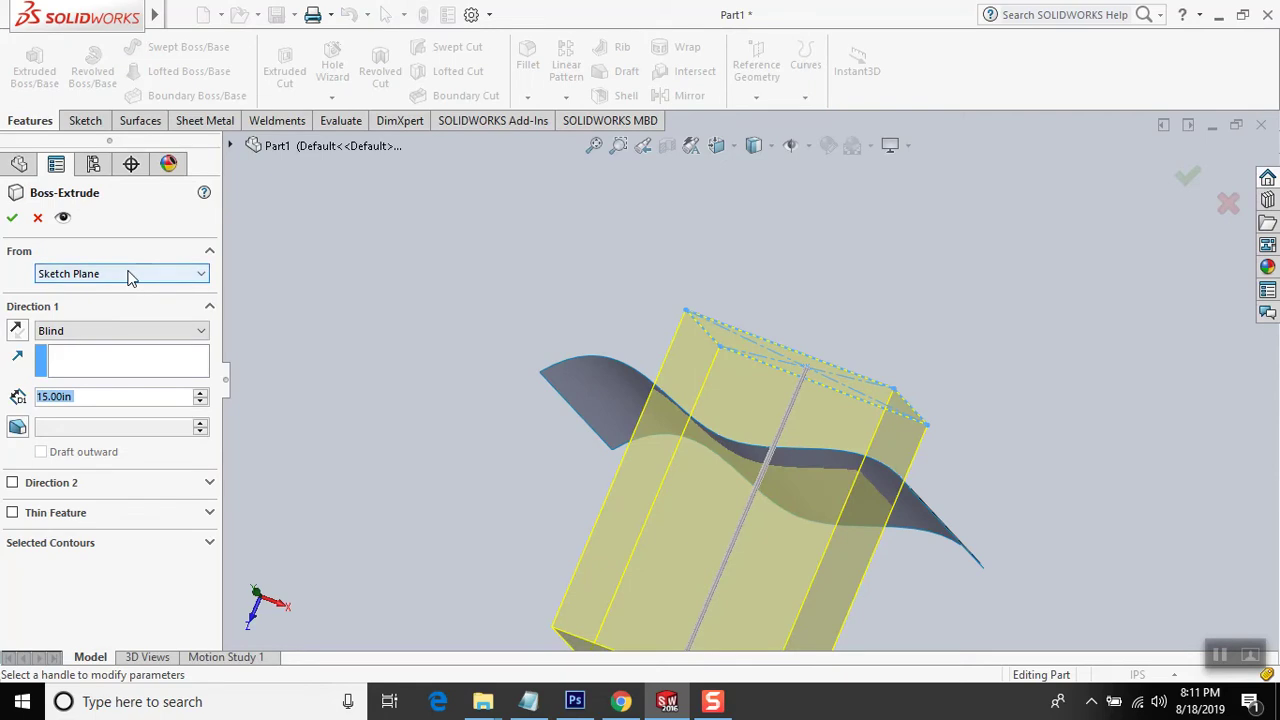
- Start the boss extrusion from Surface-Extrude1 using the Surface/Face/Plane option
{"action": "left_click", "coordinate": [113, 277]}
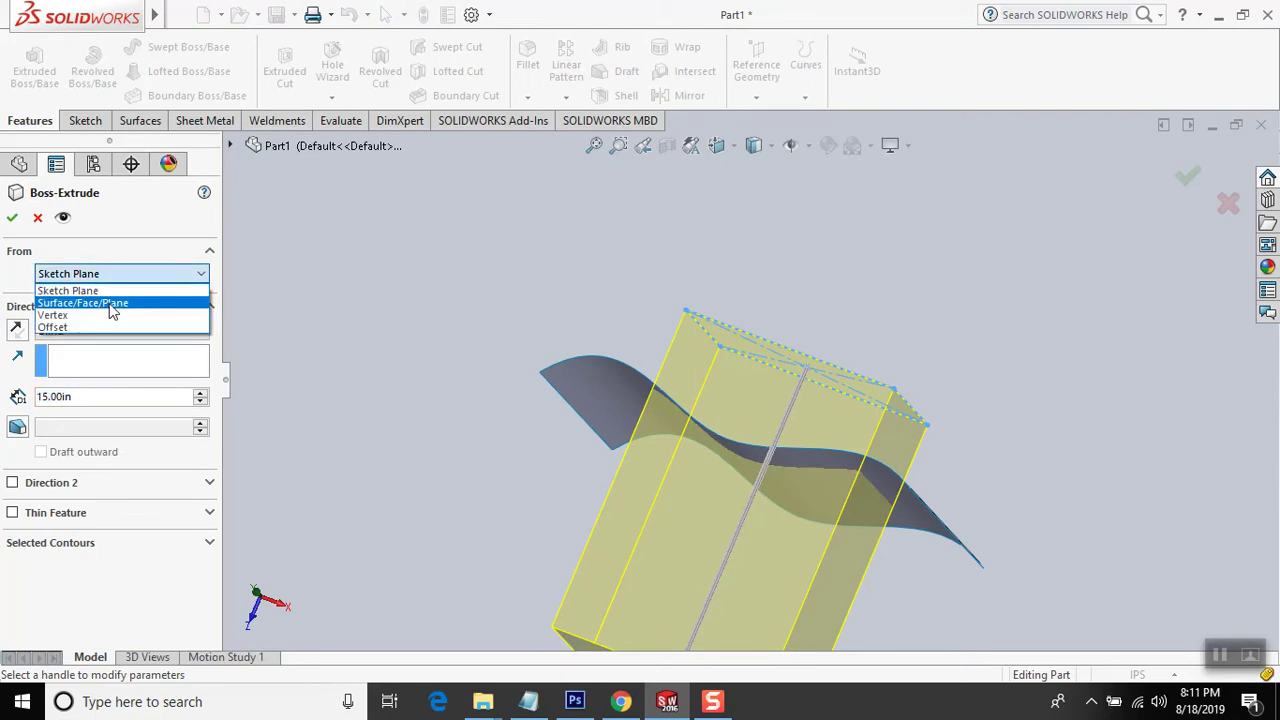
{"action": "left_click", "coordinate": [100, 303]}
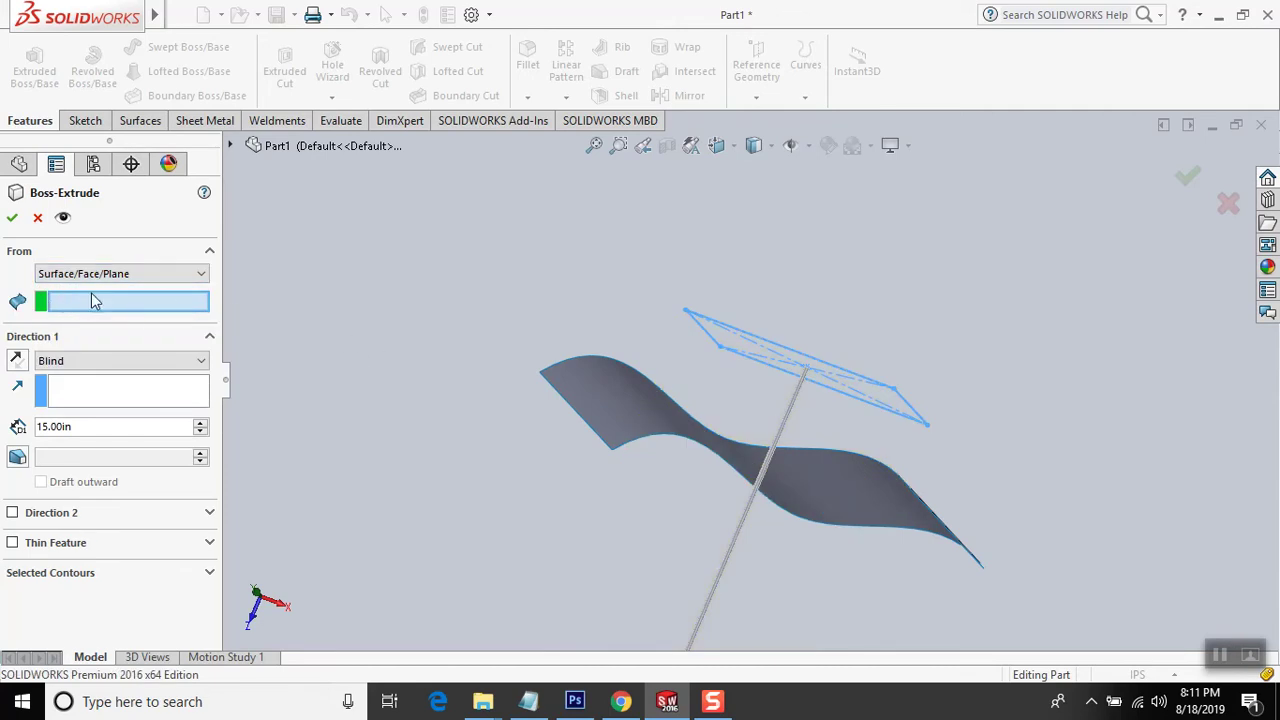
{"action": "left_click", "coordinate": [610, 414]}
{"action": "mouse_move", "coordinate": [880, 417]}
{"action": "middle_mouse_down"}
{"action": "mouse_move", "coordinate": [1014, 377]}
{"action": "mouse_move", "coordinate": [744, 388]}
{"action": "mouse_move", "coordinate": [780, 360]}
{"action": "mouse_move", "coordinate": [771, 331]}
{"action": "mouse_move", "coordinate": [766, 357]}
{"action": "mouse_move", "coordinate": [672, 426]}
{"action": "mouse_move", "coordinate": [707, 414]}
{"action": "mouse_move", "coordinate": [890, 442]}
{"action": "mouse_move", "coordinate": [956, 421]}
{"action": "middle_mouse_up"}
{"action": "mouse_move", "coordinate": [965, 348]}
{"action": "middle_mouse_down"}
{"action": "mouse_move", "coordinate": [934, 380]}
{"action": "mouse_move", "coordinate": [881, 594]}
{"action": "mouse_move", "coordinate": [940, 491]}
{"action": "mouse_move", "coordinate": [975, 388]}
{"action": "middle_mouse_up"}
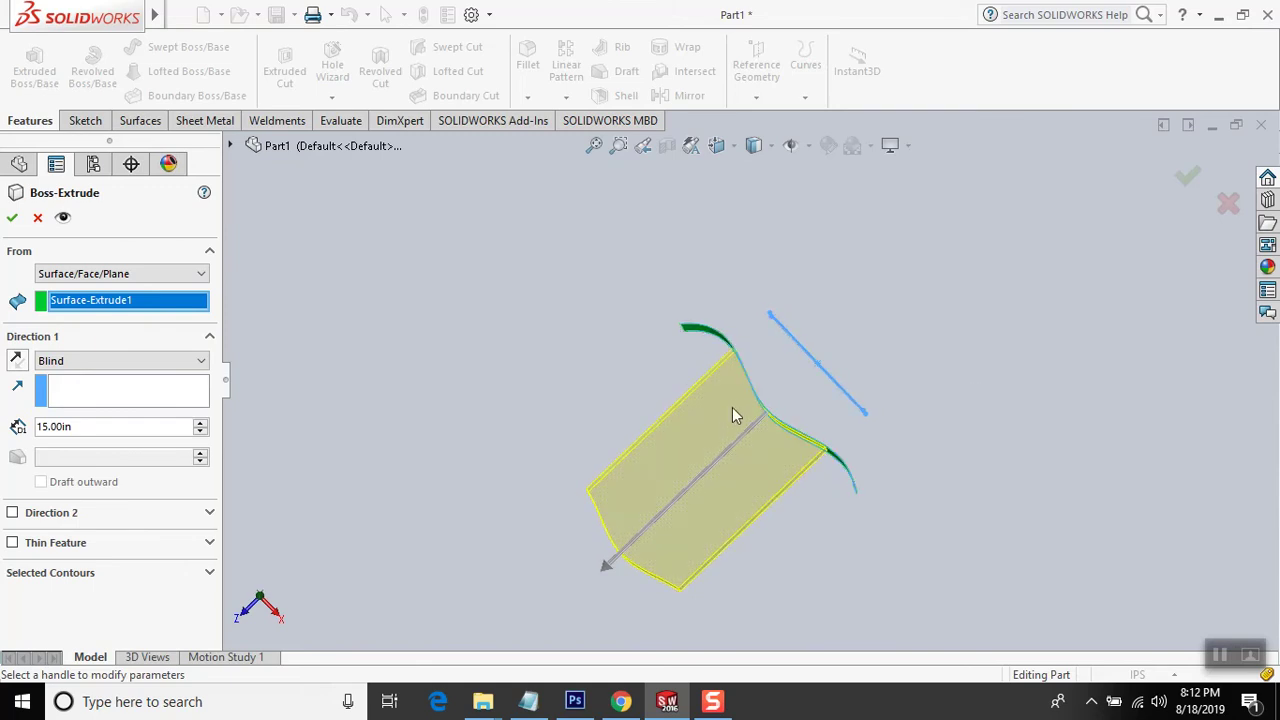
{"action": "mouse_move", "coordinate": [673, 543]}
{"action": "middle_mouse_down"}
{"action": "mouse_move", "coordinate": [776, 550]}
{"action": "mouse_move", "coordinate": [863, 354]}
{"action": "mouse_move", "coordinate": [666, 486]}
{"action": "mouse_move", "coordinate": [606, 500]}
{"action": "mouse_move", "coordinate": [752, 505]}
{"action": "middle_mouse_up"}
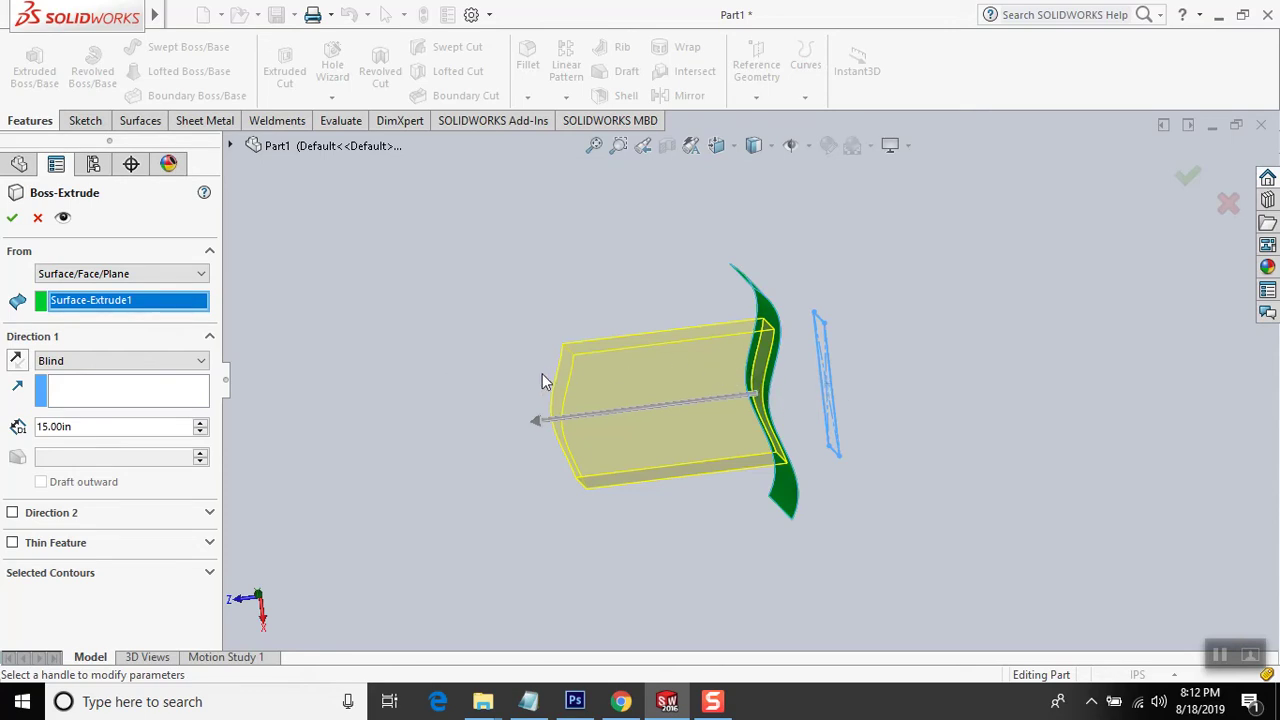
- Cancel the surface-start boss extrusion without creating a solid
{"action": "left_click", "coordinate": [137, 276]}
{"action": "left_click", "coordinate": [109, 300]}
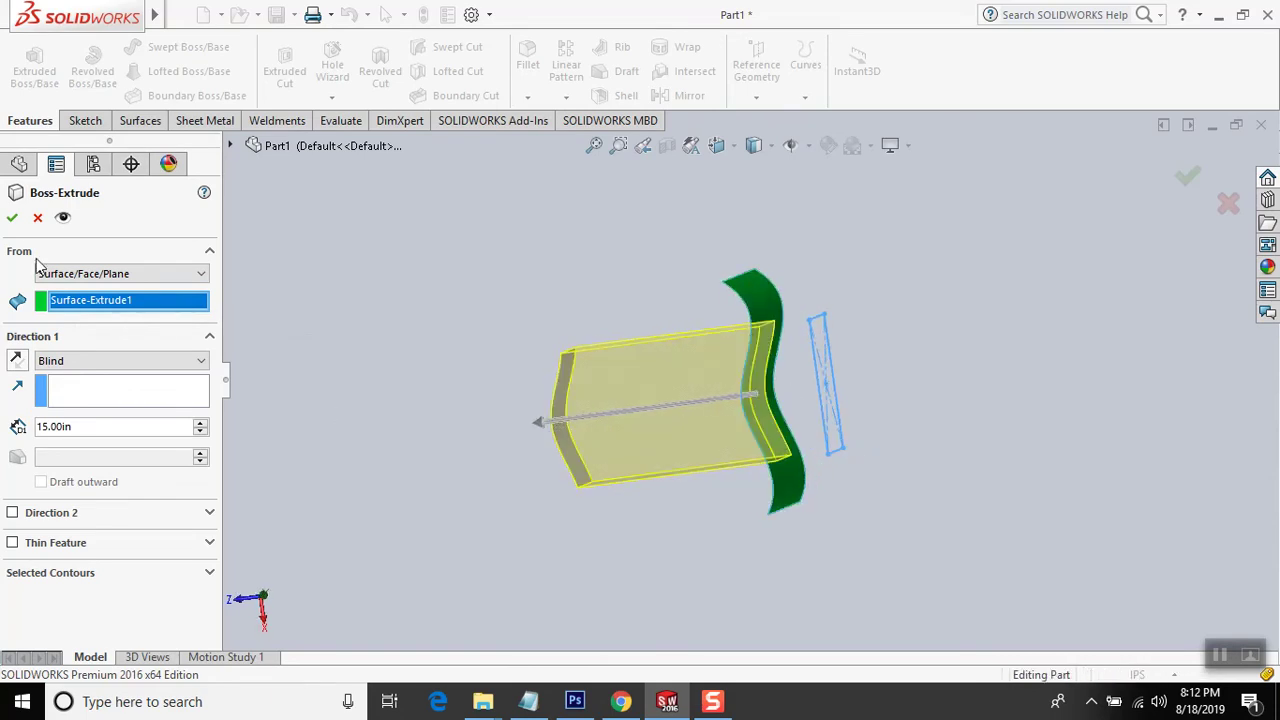
{"action": "left_click", "coordinate": [95, 276]}
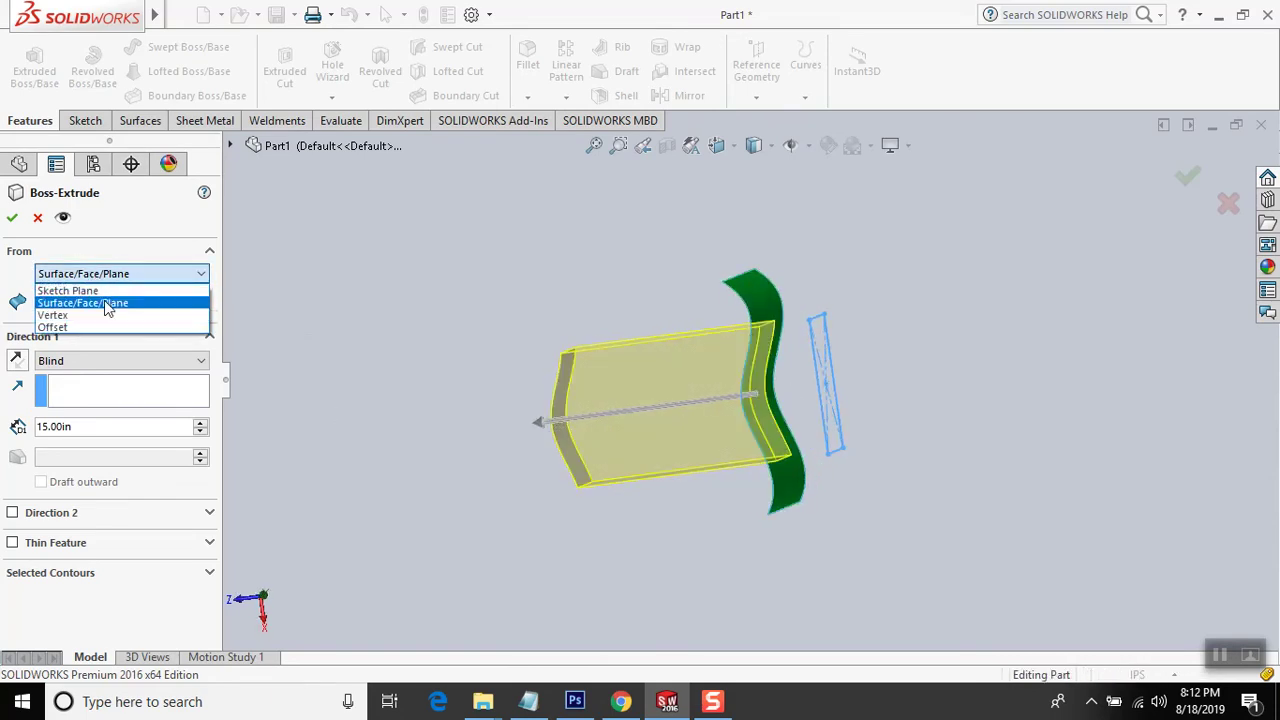
{"action": "left_click", "coordinate": [37, 217]}
{"action": "left_click", "coordinate": [37, 217]}
{"action": "middle_click_drag", "start_coordinate": [750, 457], "coordinate": [752, 527]}
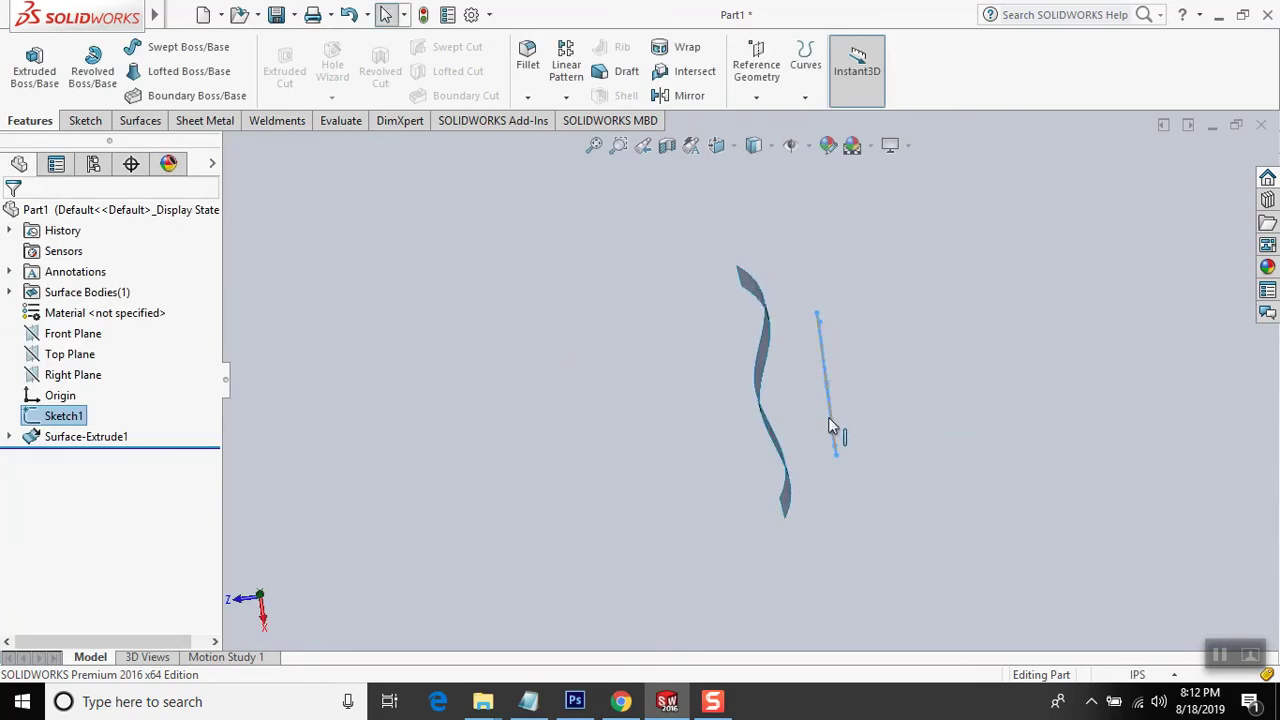
- Start a new boss extrusion from a Vertex at the surface's top spline endpoint
{"action": "left_click", "coordinate": [34, 65]}
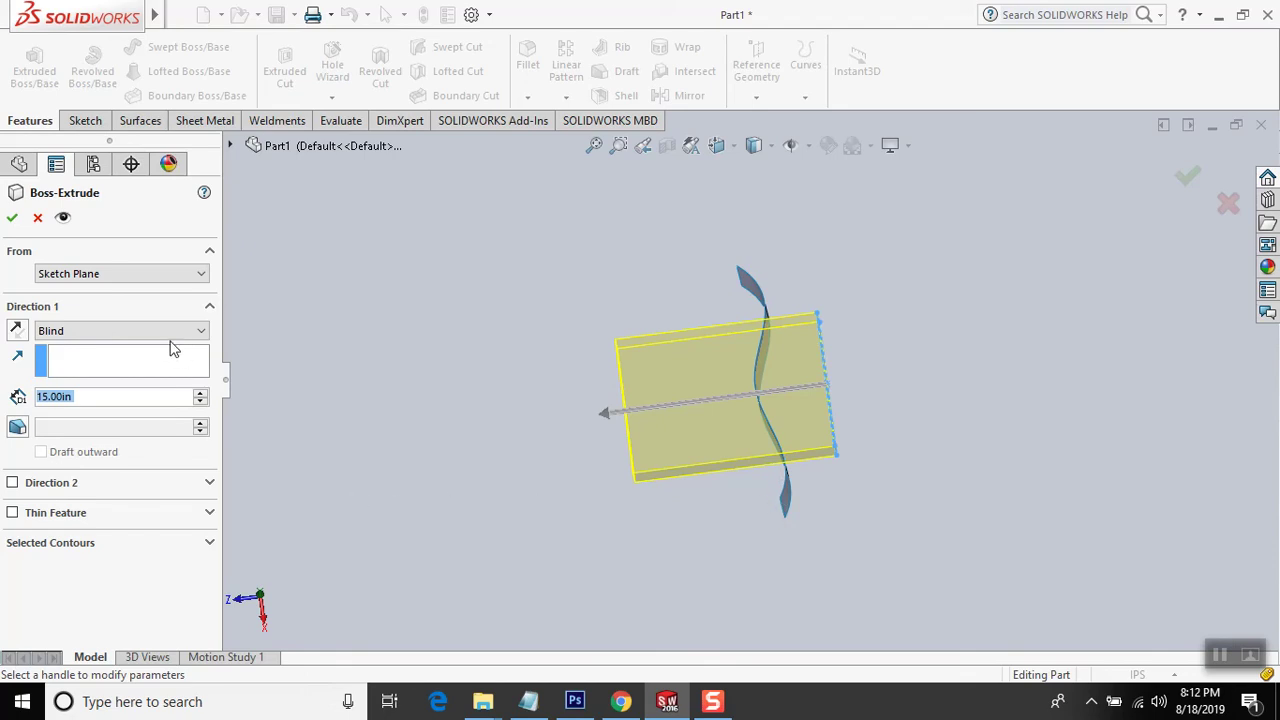
{"action": "left_click", "coordinate": [134, 276]}
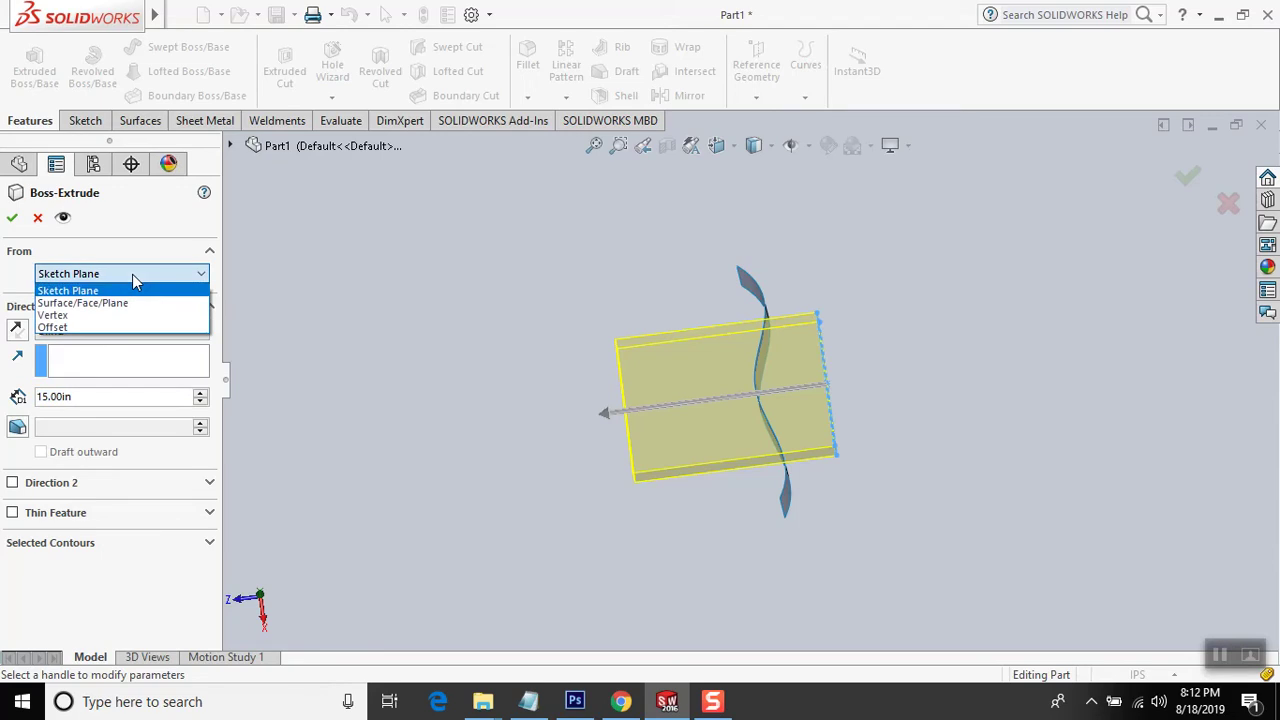
{"action": "left_click", "coordinate": [76, 316]}
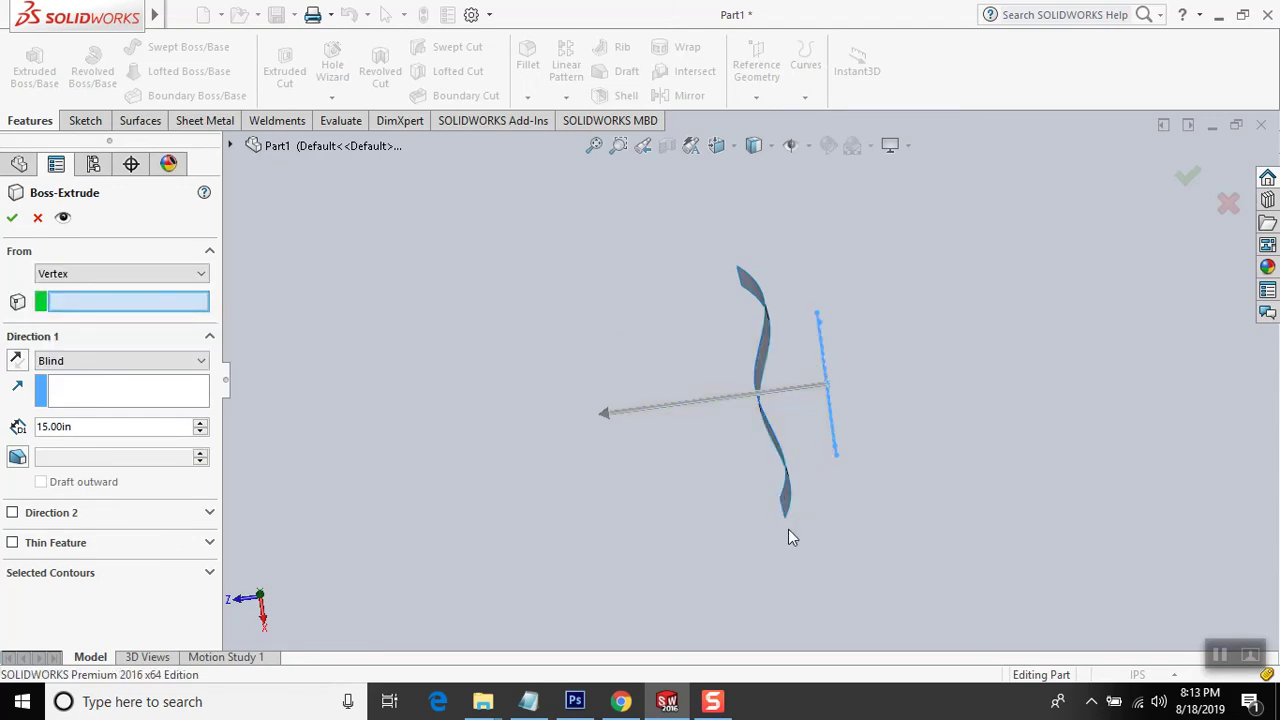
{"action": "middle_click_drag", "start_coordinate": [788, 529], "coordinate": [805, 525]}
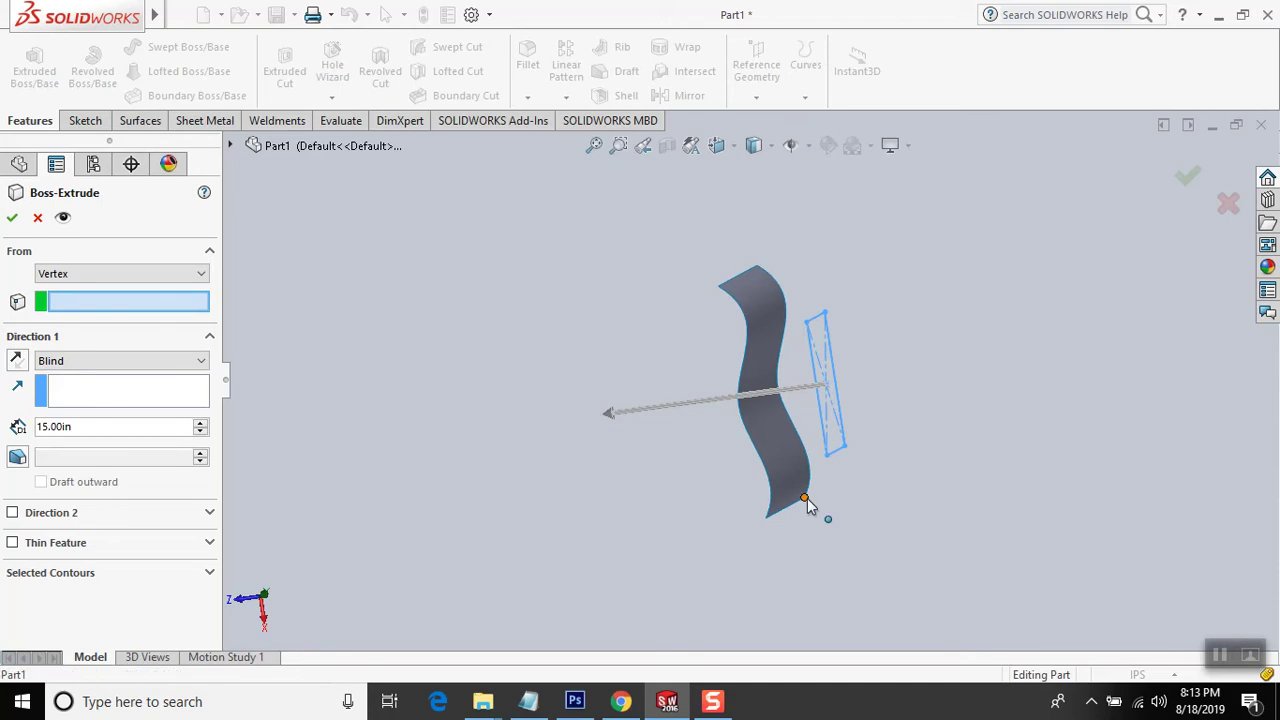
{"action": "left_click", "coordinate": [806, 498]}
{"action": "middle_click_drag", "start_coordinate": [874, 508], "coordinate": [838, 505]}
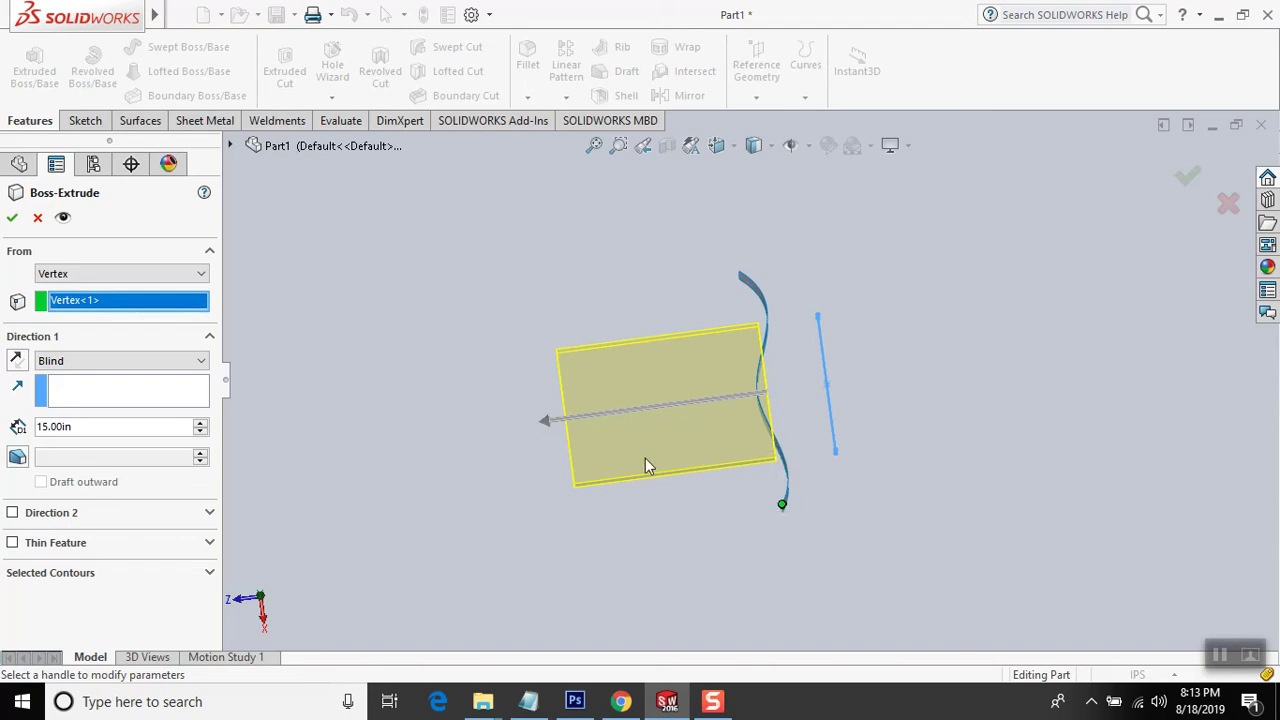
{"action": "left_click", "coordinate": [740, 284]}
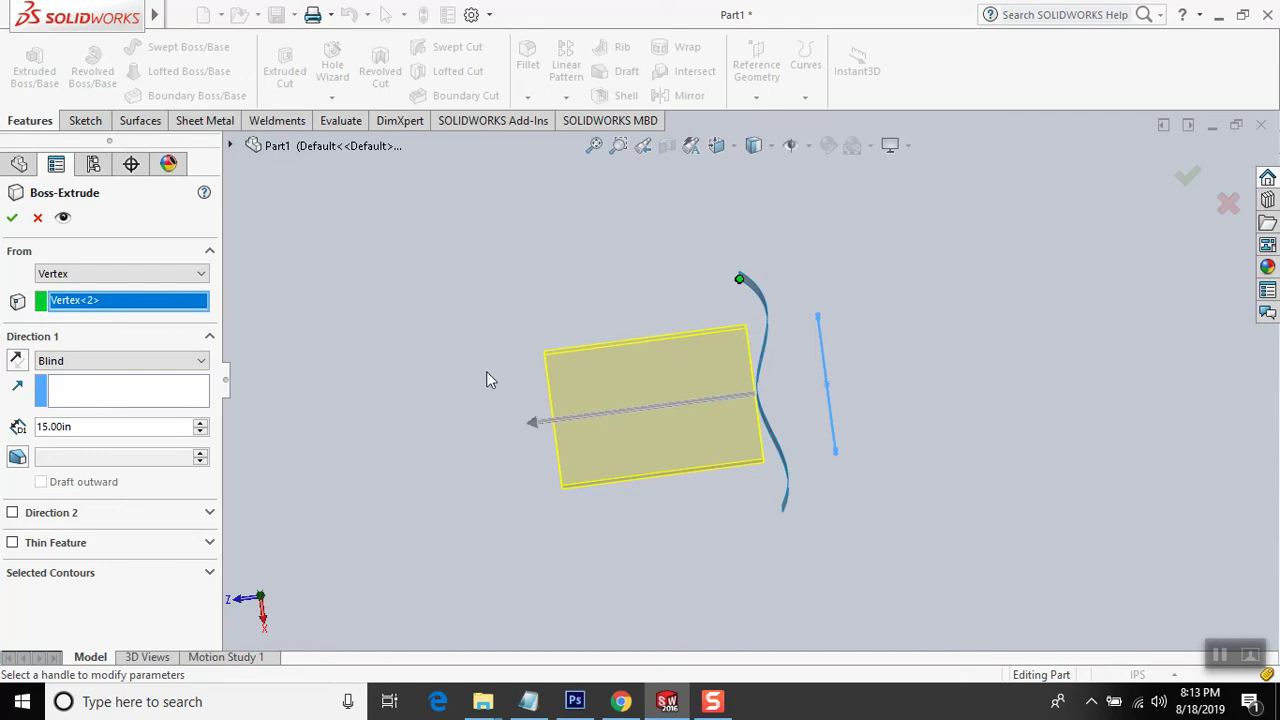
{"action": "mouse_move", "coordinate": [518, 562]}
{"action": "middle_mouse_down"}
{"action": "mouse_move", "coordinate": [521, 511]}
{"action": "mouse_move", "coordinate": [459, 532]}
{"action": "middle_mouse_up"}
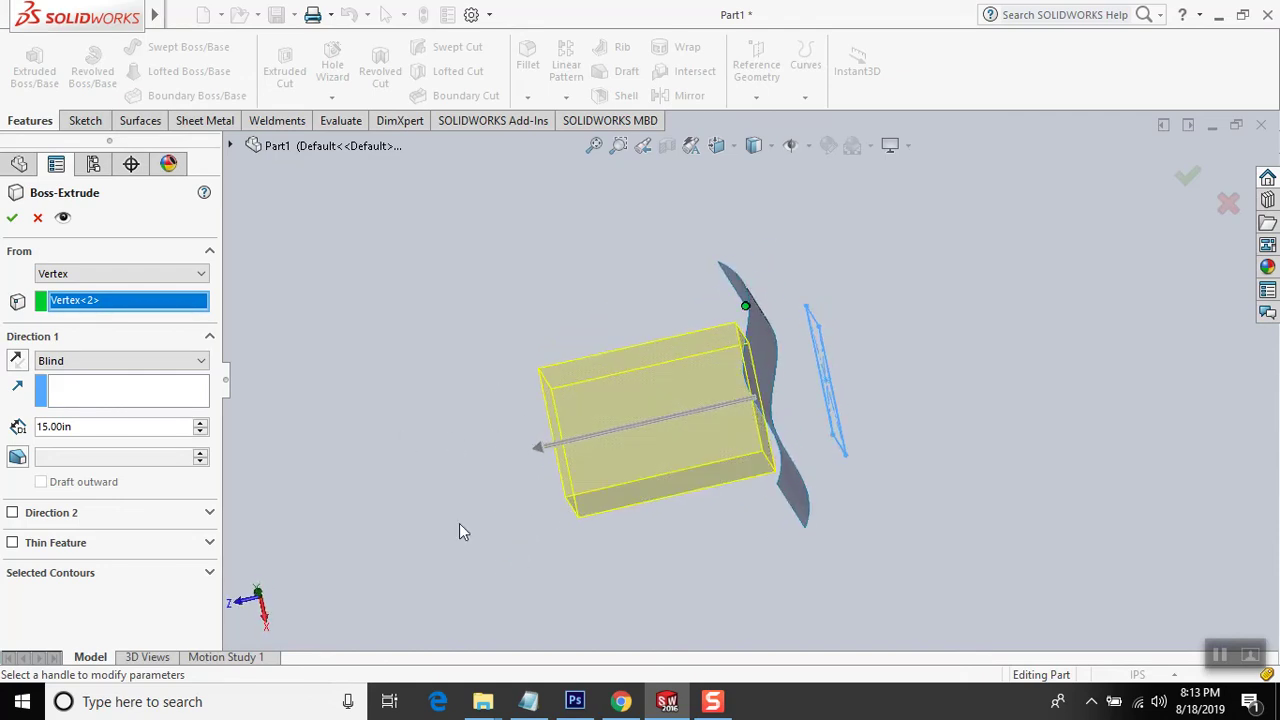
{"action": "left_click", "coordinate": [116, 275]}
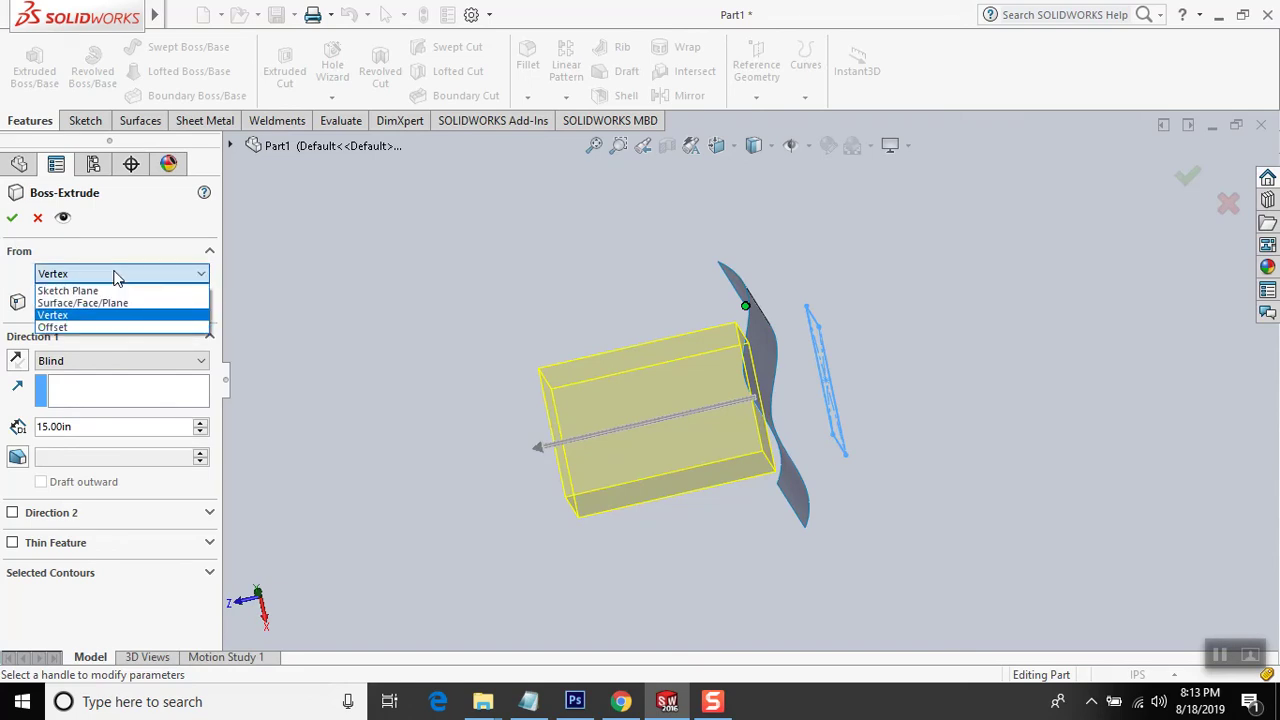
- Set the boss extrusion to start at a 5 in Offset from the sketch
{"action": "left_click", "coordinate": [80, 328]}
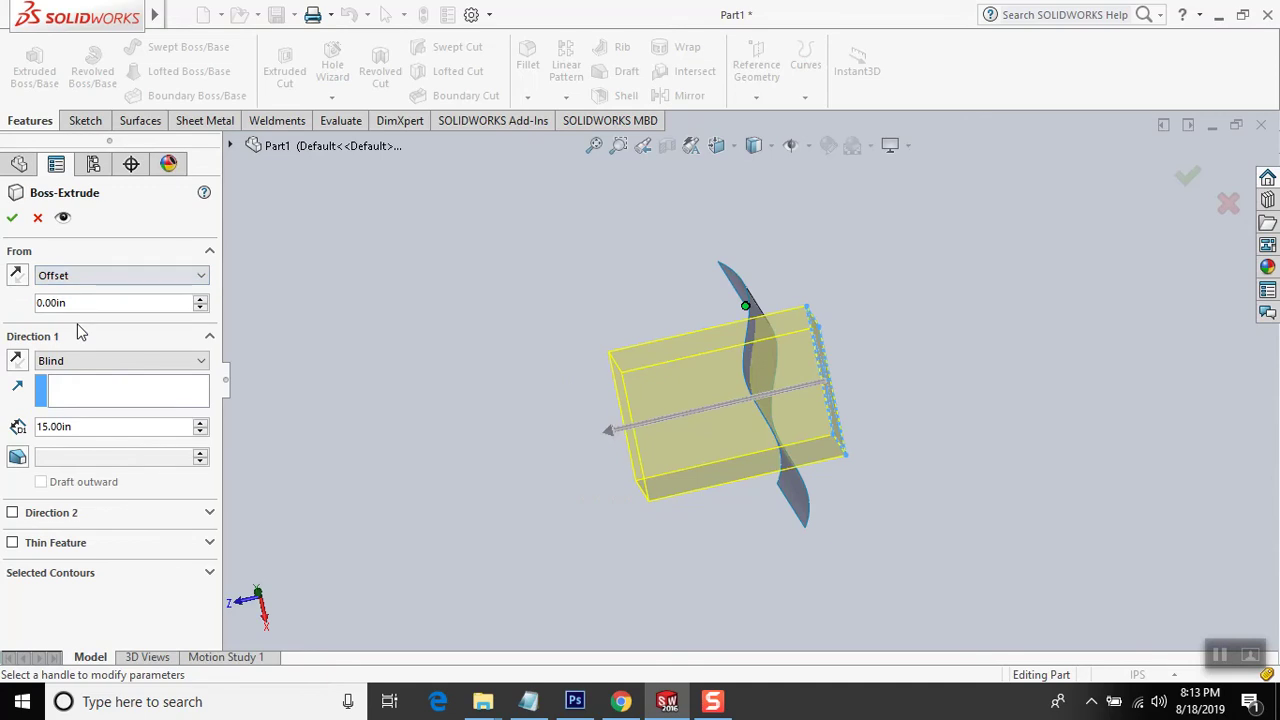
{"action": "mouse_move", "coordinate": [816, 384]}
{"action": "middle_mouse_down"}
{"action": "mouse_move", "coordinate": [885, 393]}
{"action": "mouse_move", "coordinate": [825, 356]}
{"action": "mouse_move", "coordinate": [741, 368]}
{"action": "middle_mouse_up"}
{"action": "scroll", "coordinate": [825, 356], "scroll_direction": "up", "scroll_amount": 2}
{"action": "scroll", "coordinate": [794, 374], "scroll_direction": "down", "scroll_amount": 2}
{"action": "scroll", "coordinate": [771, 391], "scroll_direction": "down", "scroll_amount": 3}
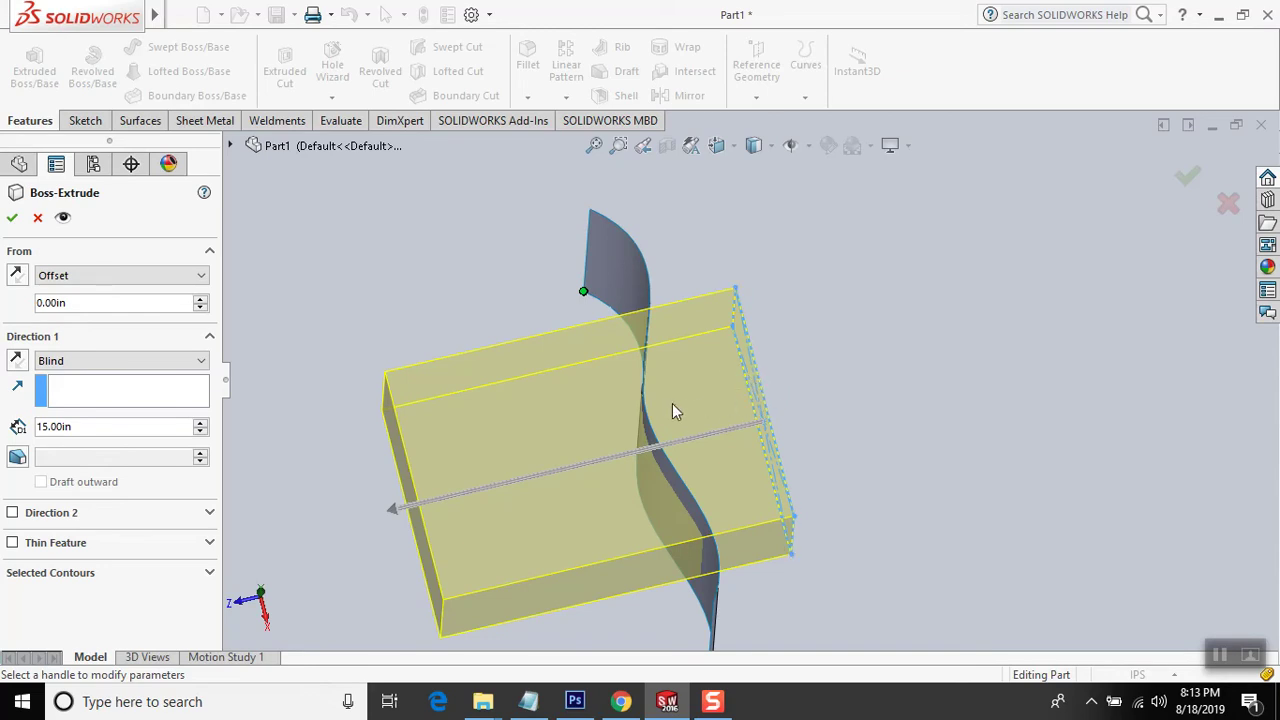
{"action": "double_click", "coordinate": [60, 308]}
{"action": "type", "text": "5"}
{"action": "key", "text": "Return"}
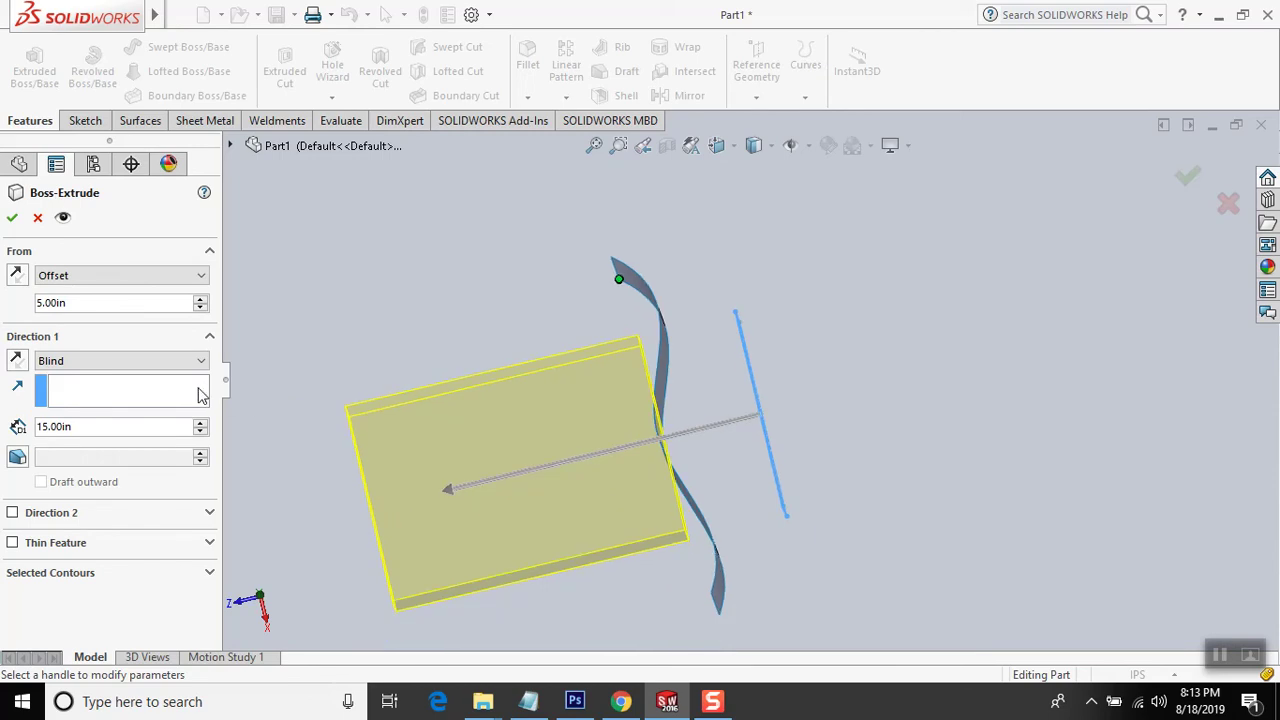
- Shorten the depth to 10 in, discard the extrusion, and bring up Surface-Extrude1's menu
{"action": "left_click_drag", "start_coordinate": [95, 427], "coordinate": [3, 428]}
{"action": "type", "text": "10"}
{"action": "key", "text": "Return"}
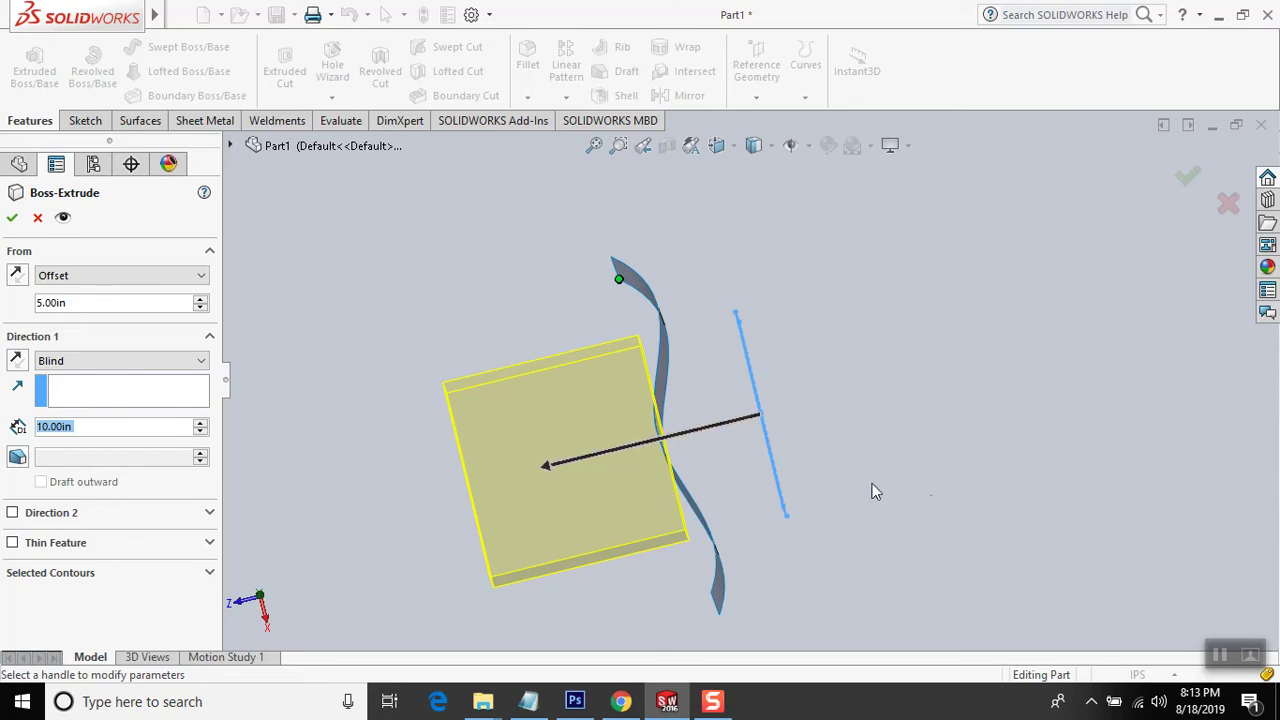
{"action": "middle_click_drag", "start_coordinate": [886, 471], "coordinate": [890, 480]}
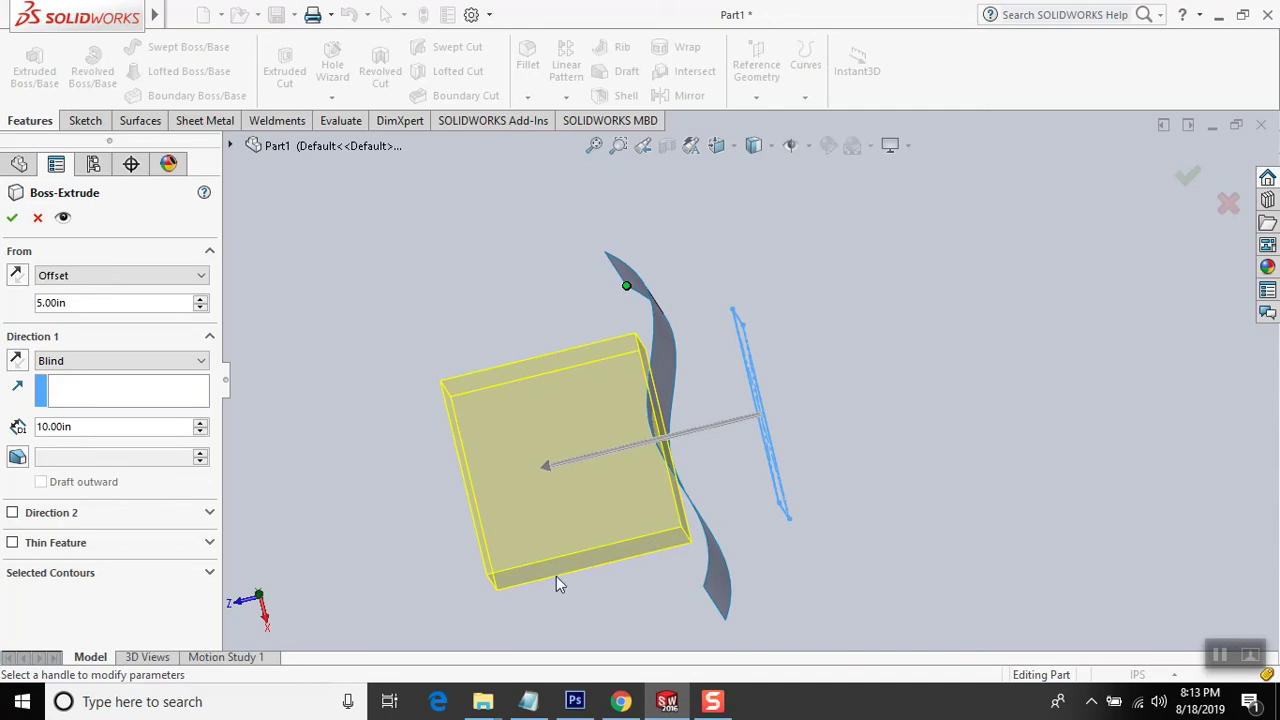
{"action": "left_click", "coordinate": [38, 217]}
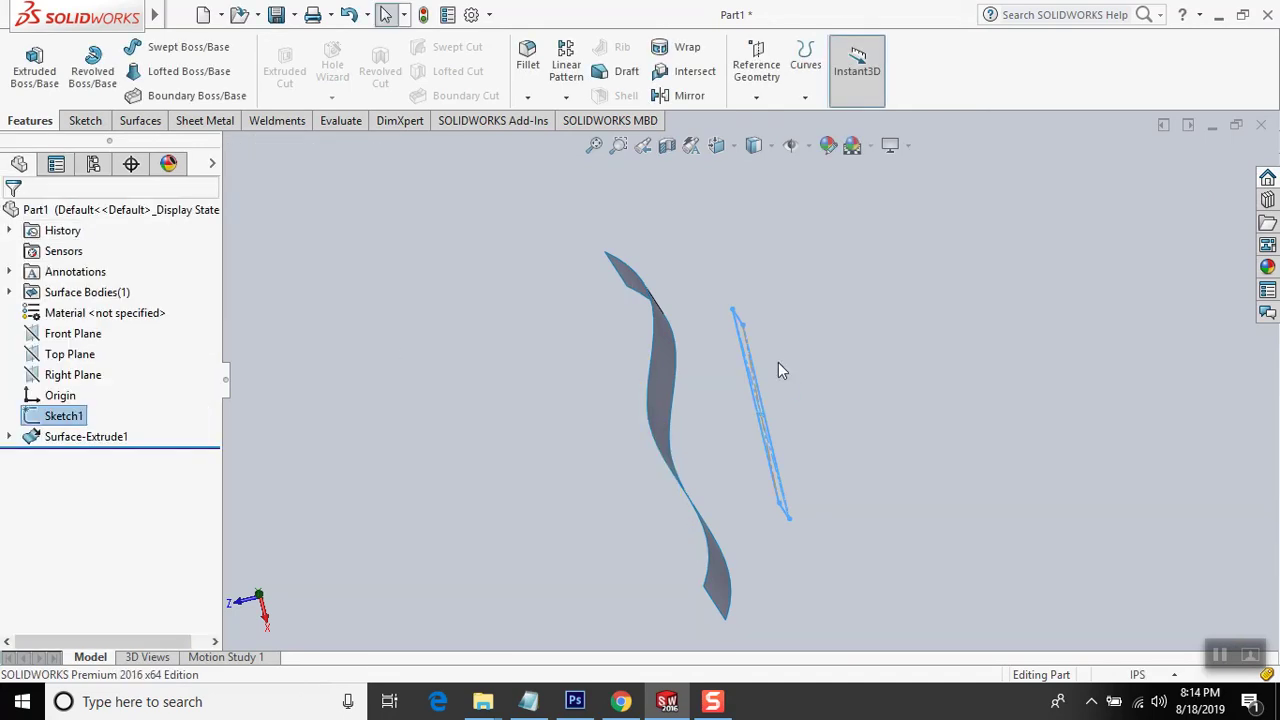
{"action": "middle_click_drag", "start_coordinate": [588, 475], "coordinate": [566, 377]}
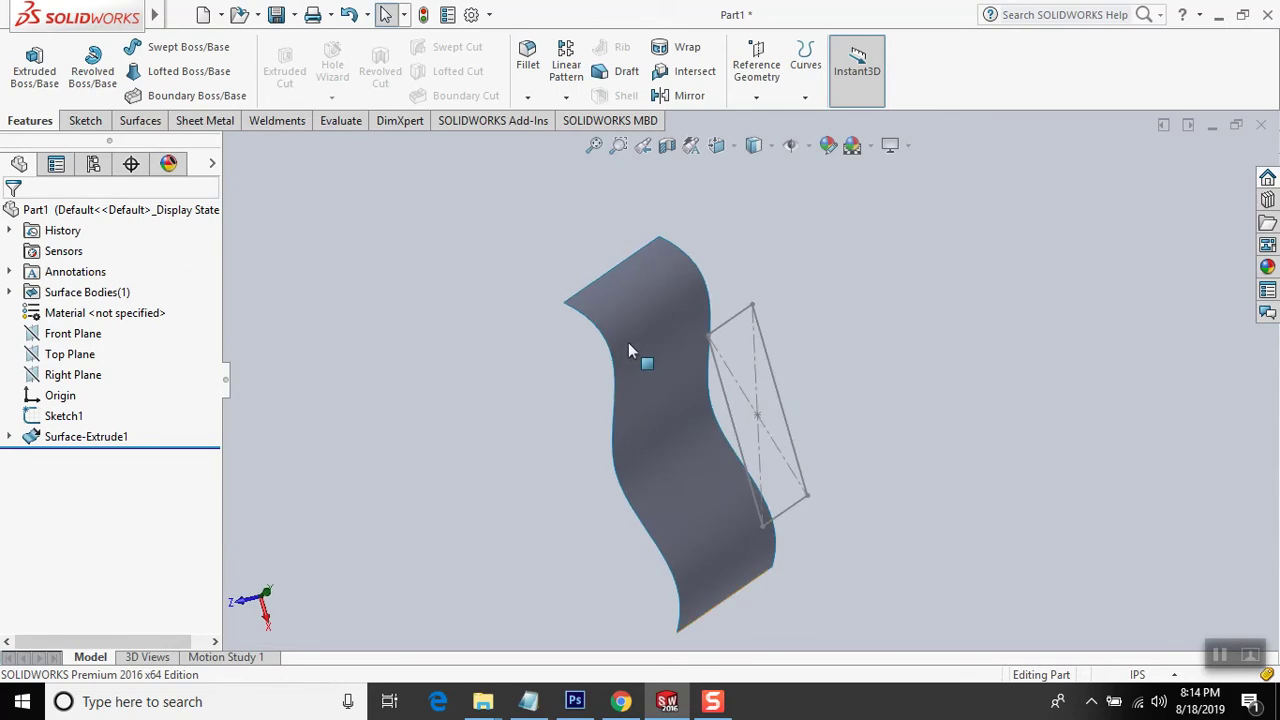
{"action": "left_click", "coordinate": [75, 437]}
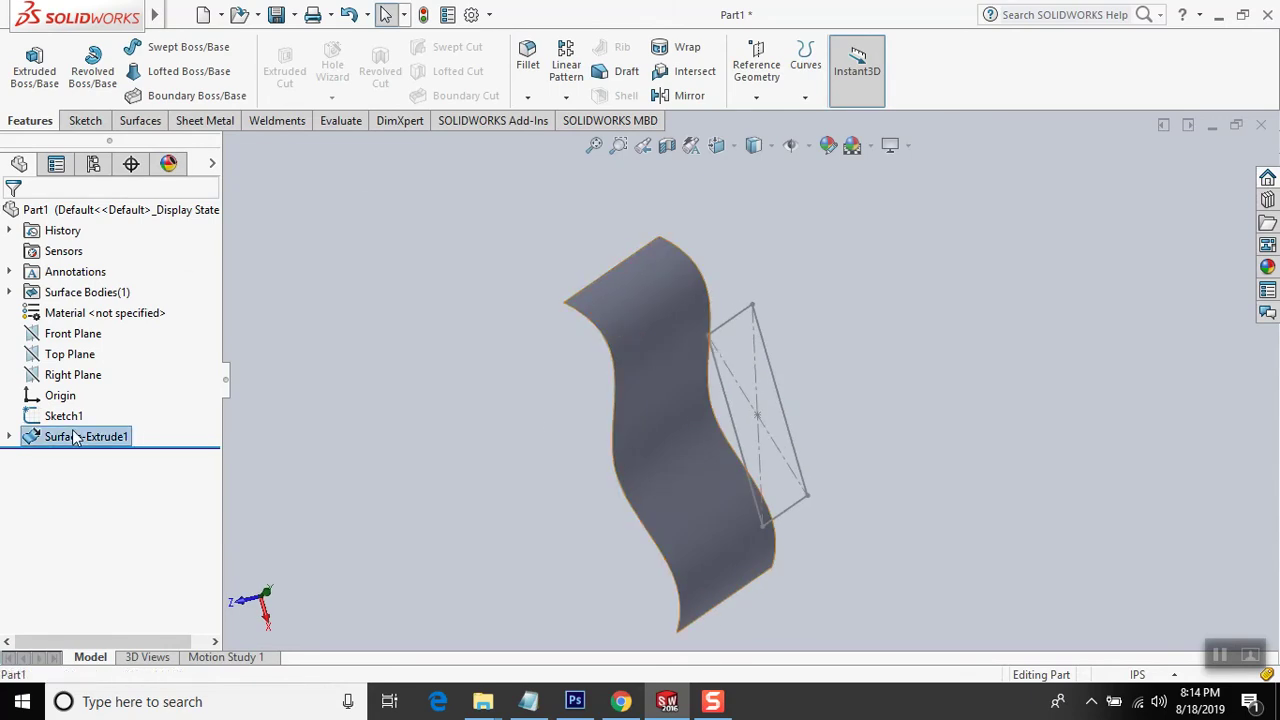
{"action": "right_click", "coordinate": [75, 437]}
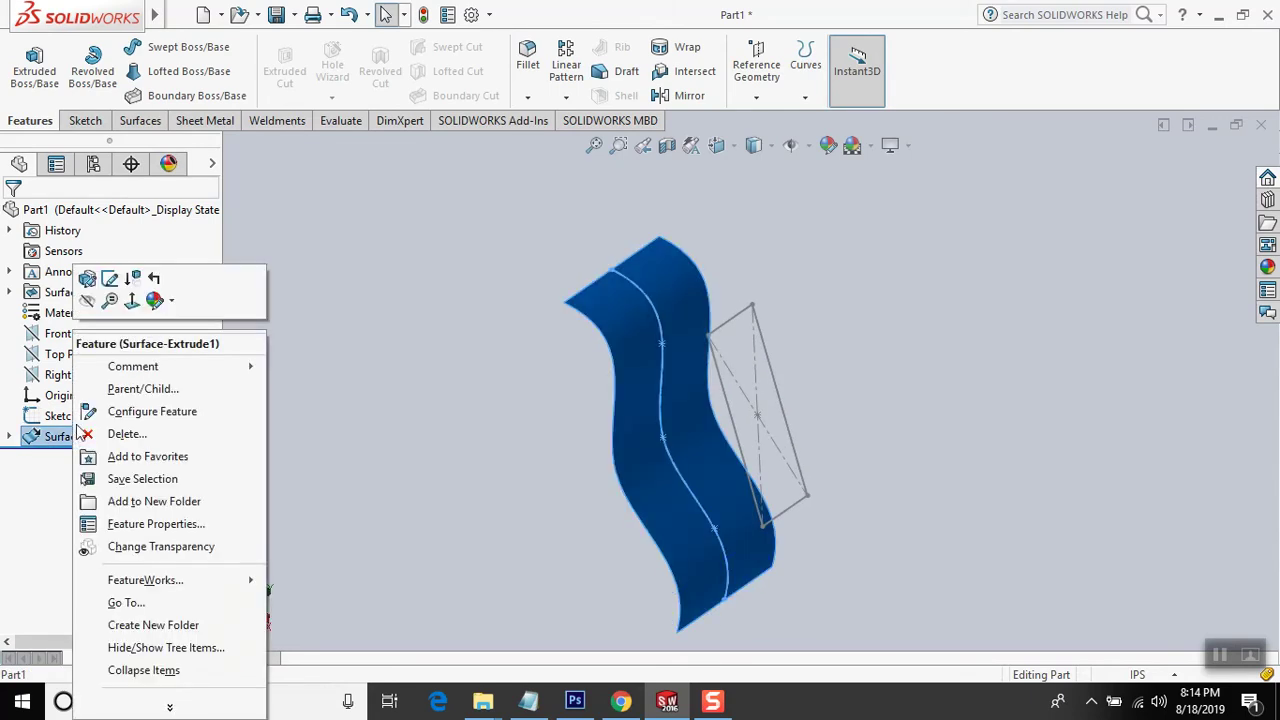
- Hide the wavy surface and extrude Sketch1 Blind 5.00 in into a solid box
{"action": "left_click", "coordinate": [87, 300]}
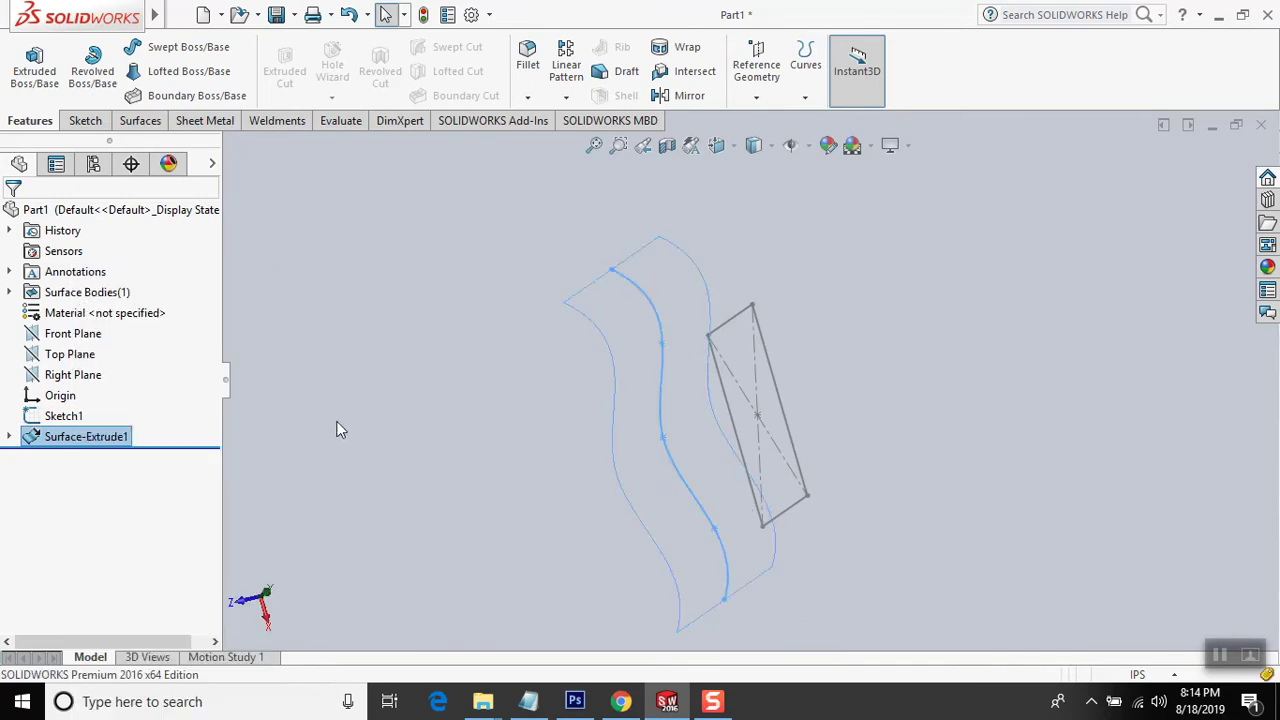
{"action": "left_click", "coordinate": [66, 417]}
{"action": "left_click", "coordinate": [35, 70]}
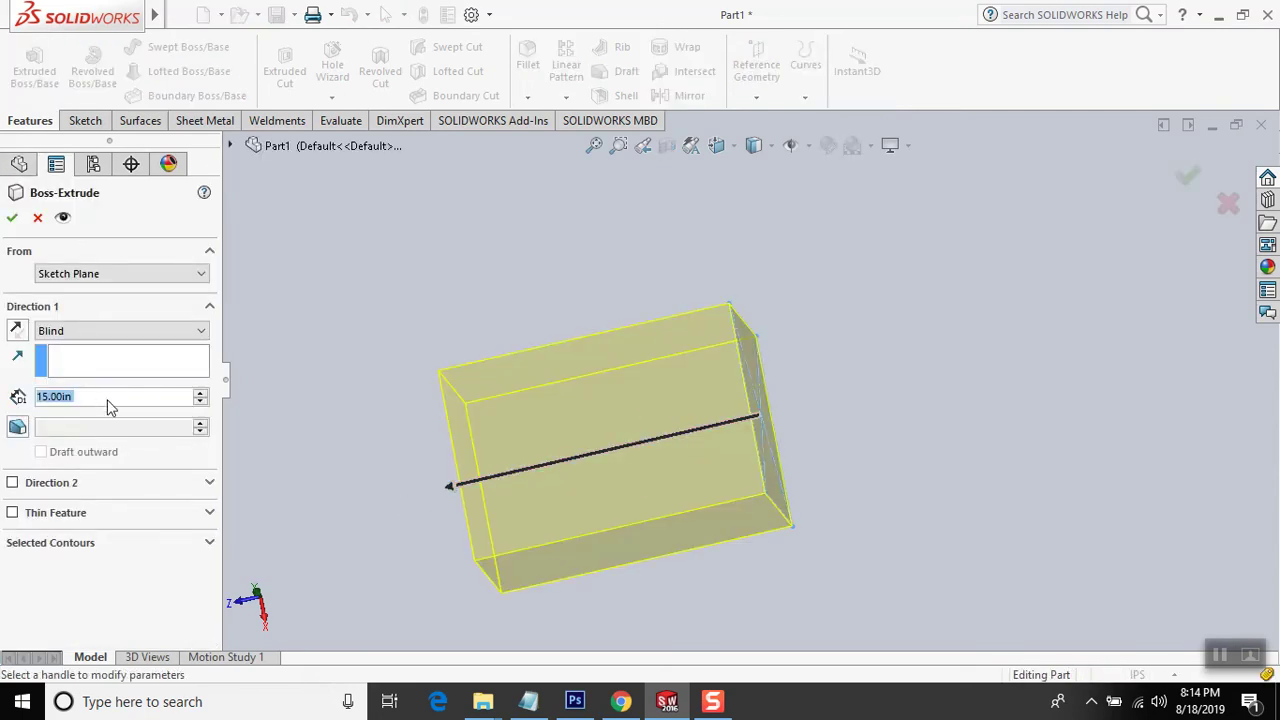
{"action": "left_click_drag", "start_coordinate": [110, 397], "coordinate": [3, 405]}
{"action": "type", "text": "5"}
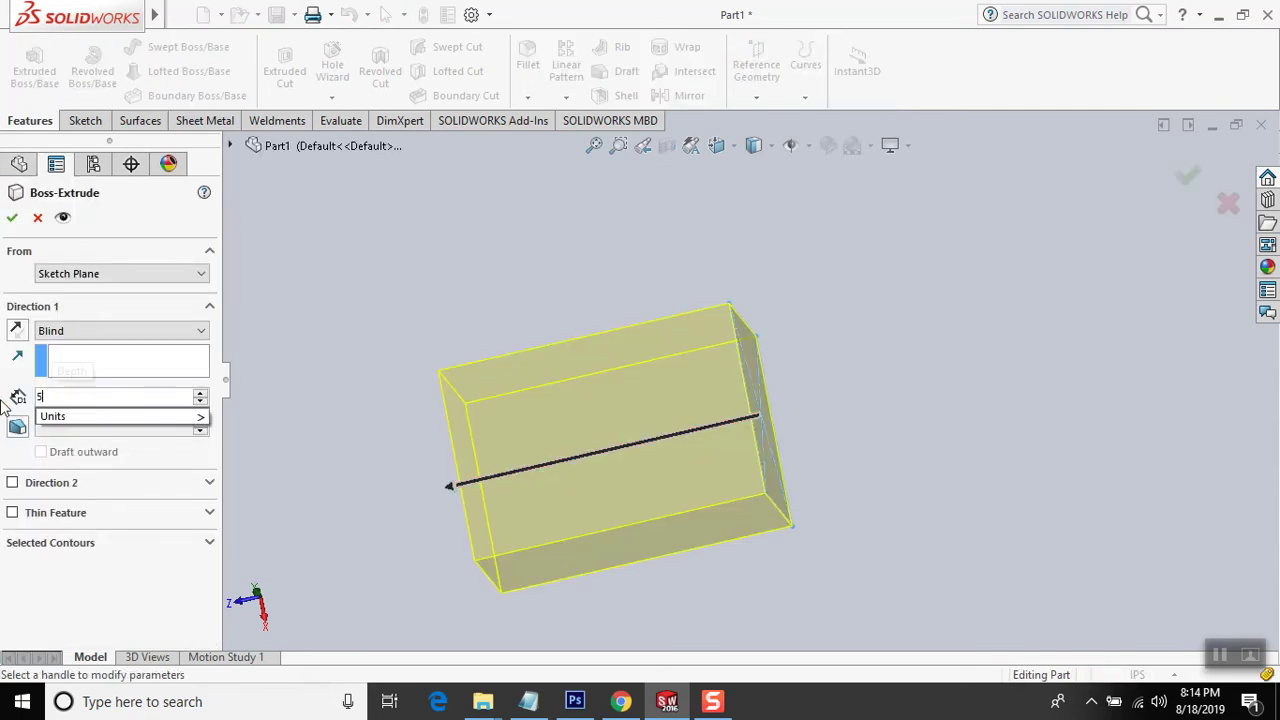
{"action": "key", "text": "Return"}
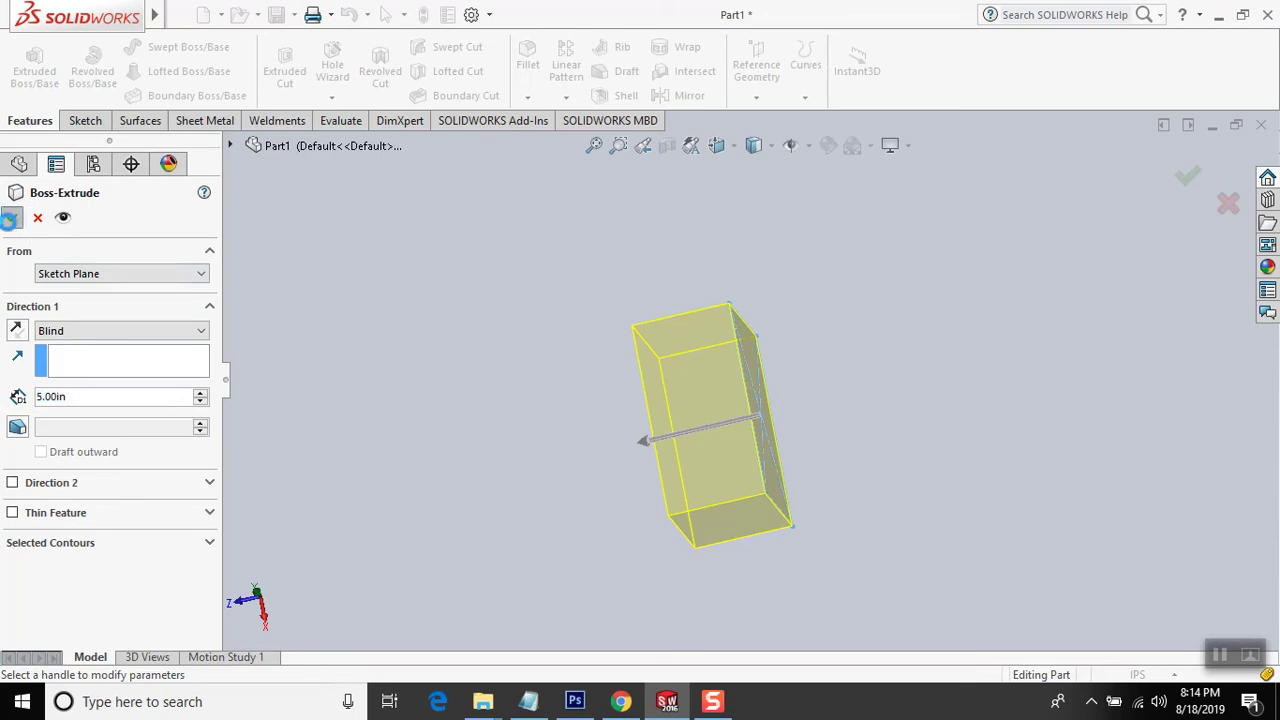
{"action": "key", "text": "Return"}
{"action": "mouse_move", "coordinate": [893, 491]}
{"action": "middle_mouse_down"}
{"action": "mouse_move", "coordinate": [829, 380]}
{"action": "mouse_move", "coordinate": [843, 380]}
{"action": "mouse_move", "coordinate": [808, 485]}
{"action": "middle_mouse_up"}
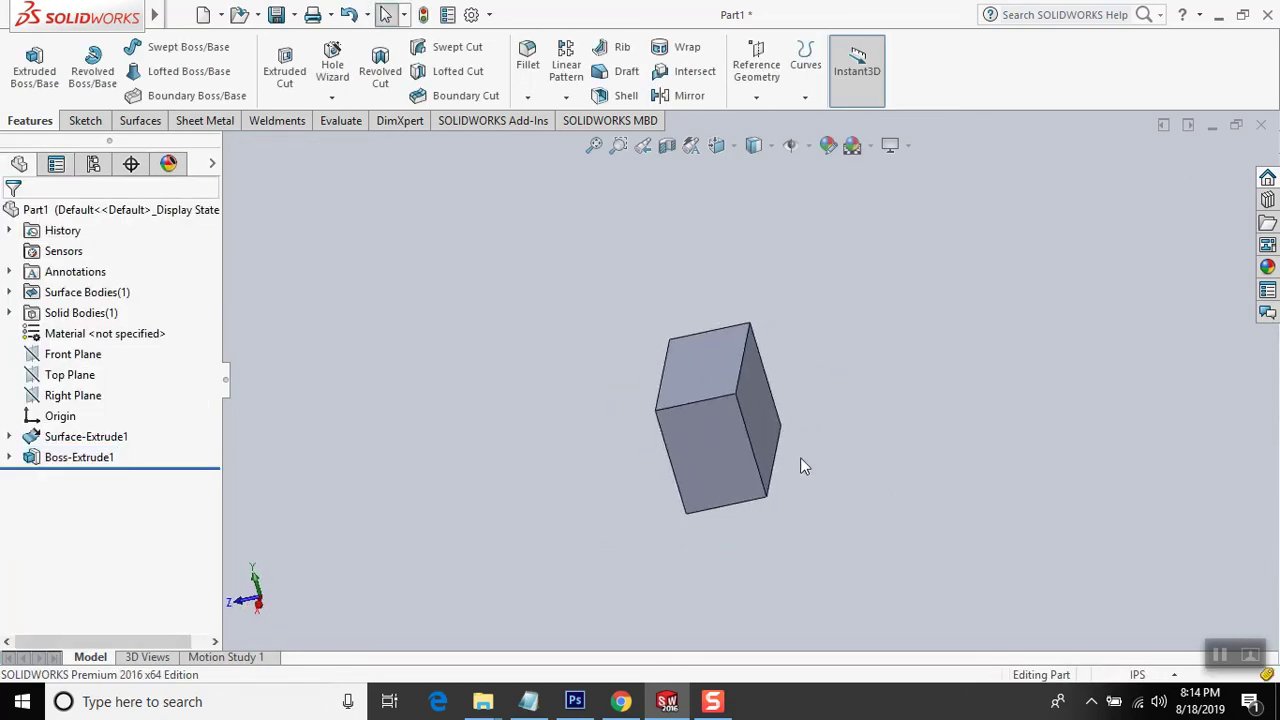
{"action": "mouse_move", "coordinate": [690, 400]}
{"action": "middle_mouse_down"}
{"action": "mouse_move", "coordinate": [703, 354]}
{"action": "mouse_move", "coordinate": [623, 400]}
{"action": "mouse_move", "coordinate": [651, 443]}
{"action": "middle_mouse_up"}
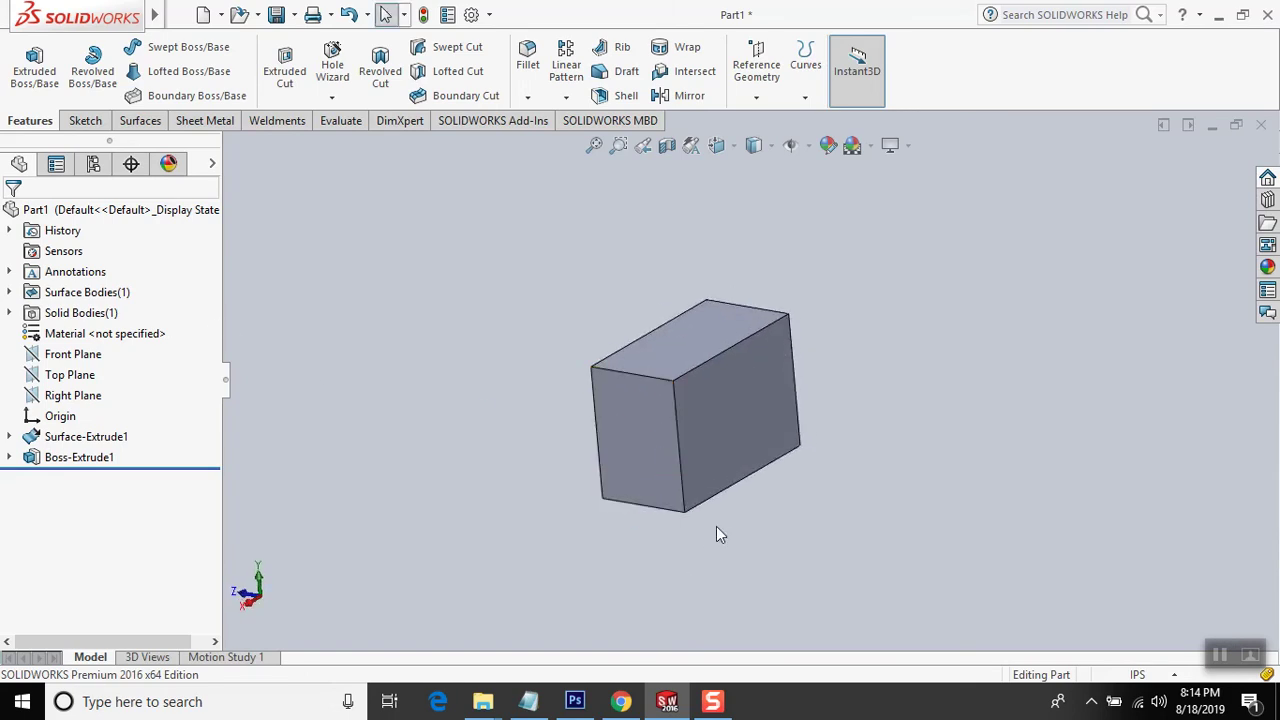
{"action": "mouse_move", "coordinate": [716, 470]}
{"action": "middle_mouse_down"}
{"action": "mouse_move", "coordinate": [694, 502]}
{"action": "mouse_move", "coordinate": [714, 529]}
{"action": "mouse_move", "coordinate": [674, 523]}
{"action": "middle_mouse_up"}
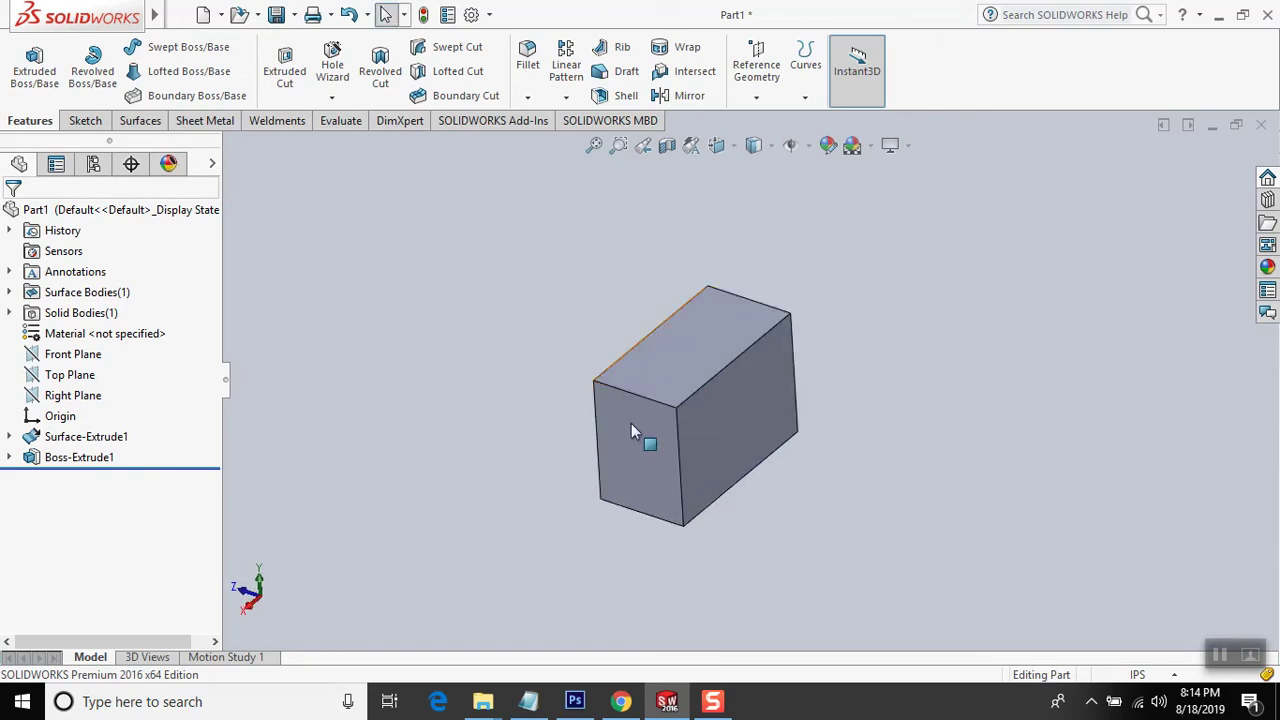
- Start a sketch on the box's front-left face and view it Normal To
{"action": "left_click", "coordinate": [80, 122]}
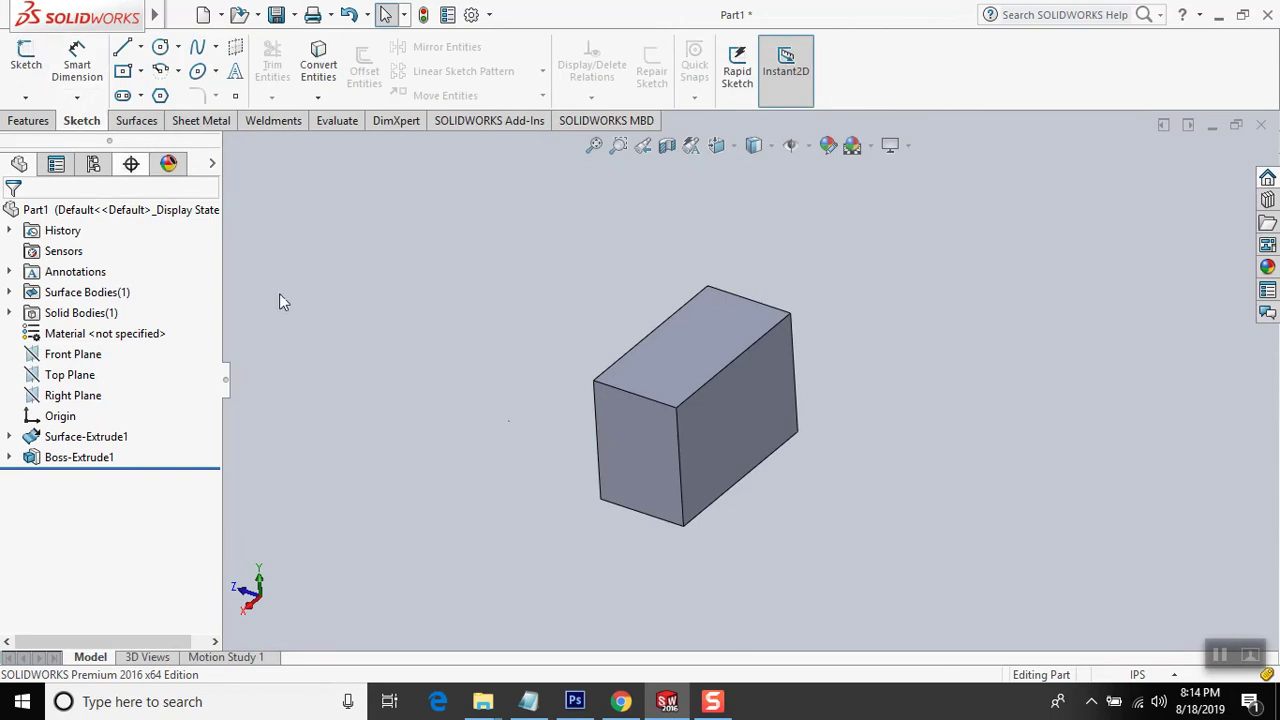
{"action": "left_click", "coordinate": [639, 446]}
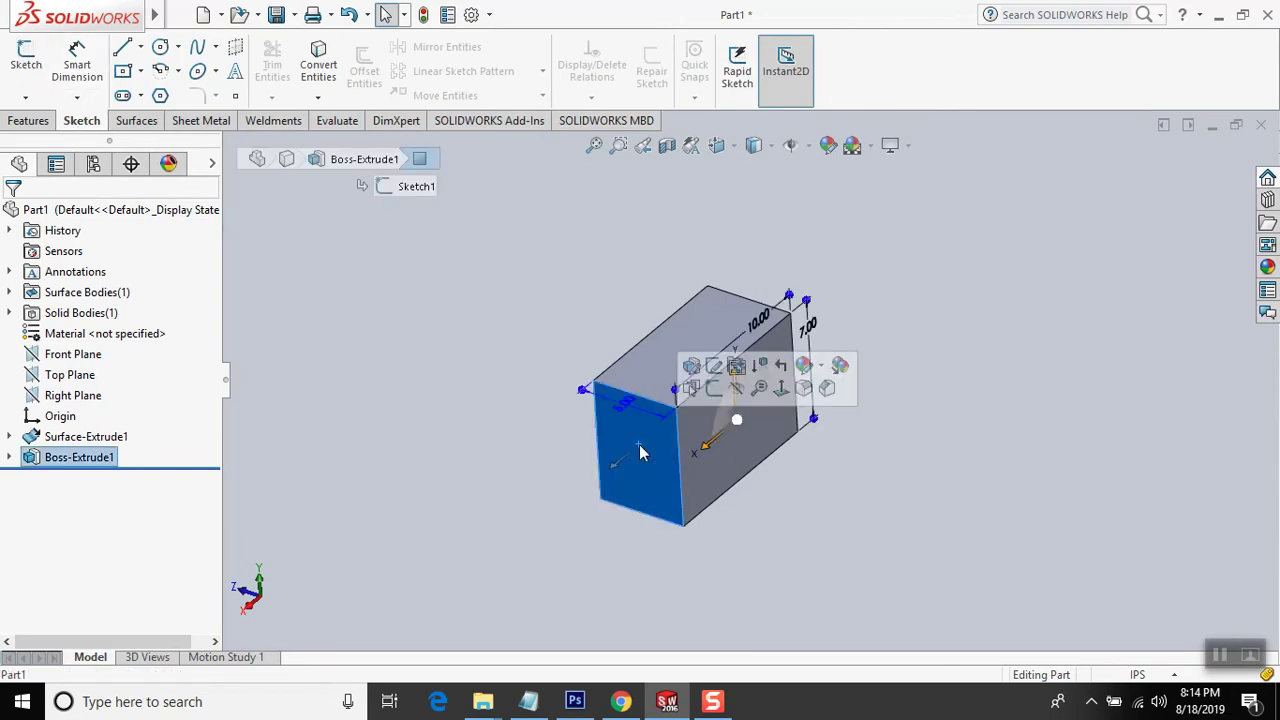
{"action": "left_click", "coordinate": [28, 68]}
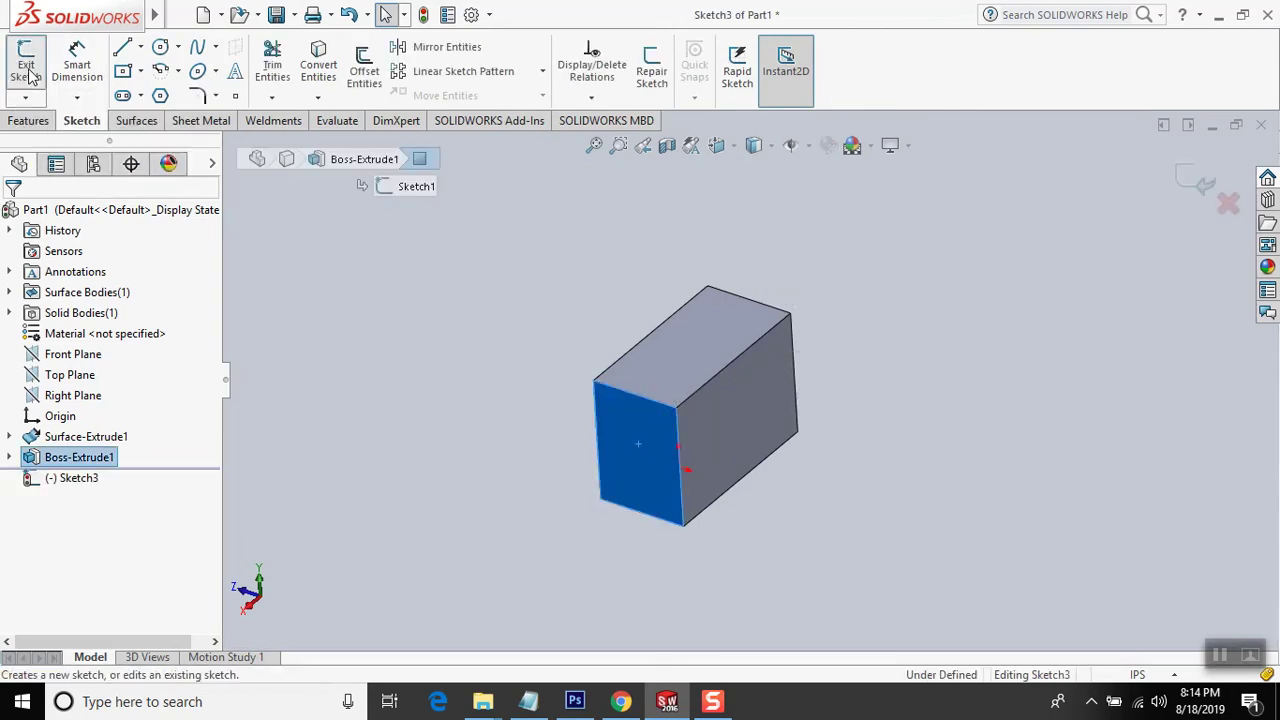
{"action": "right_click", "coordinate": [63, 483]}
{"action": "left_click", "coordinate": [102, 402]}
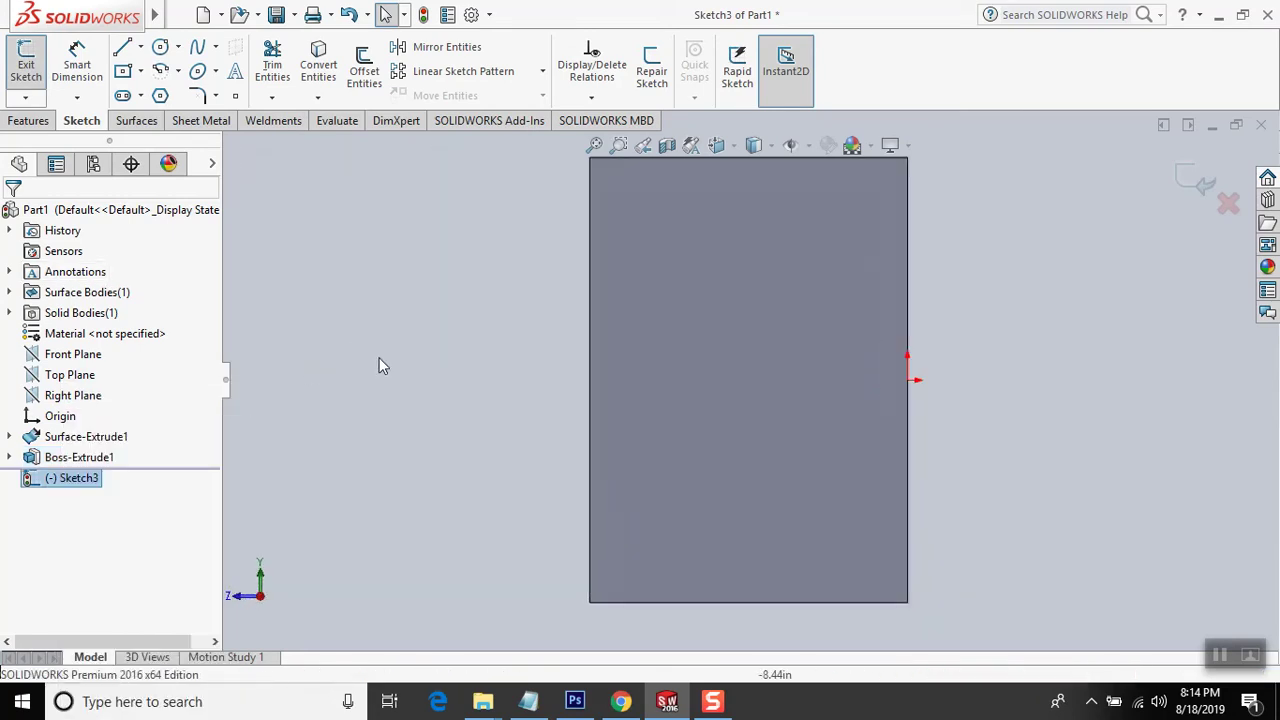
- Draw a closed triangle at the face's bottom edge extending below the box, then zoom to fit
{"action": "left_click", "coordinate": [123, 47]}
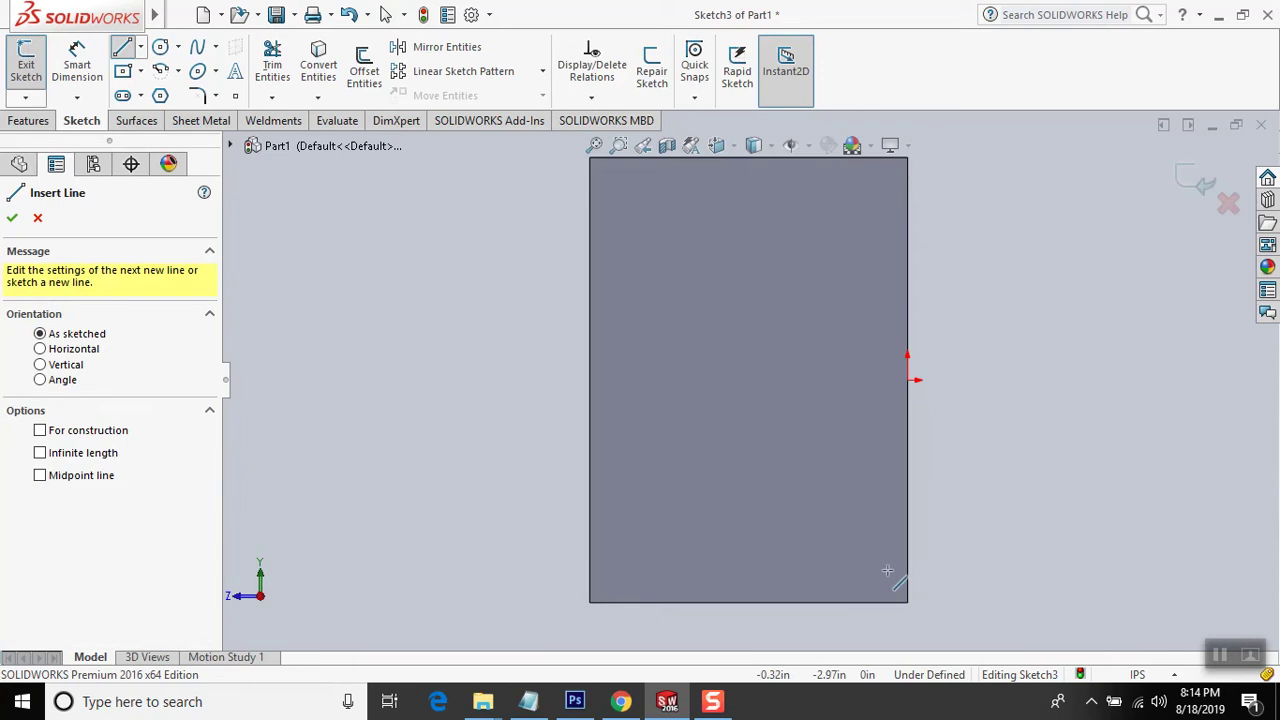
{"action": "left_click", "coordinate": [907, 602]}
{"action": "left_click", "coordinate": [1030, 601]}
{"action": "left_click", "coordinate": [907, 445]}
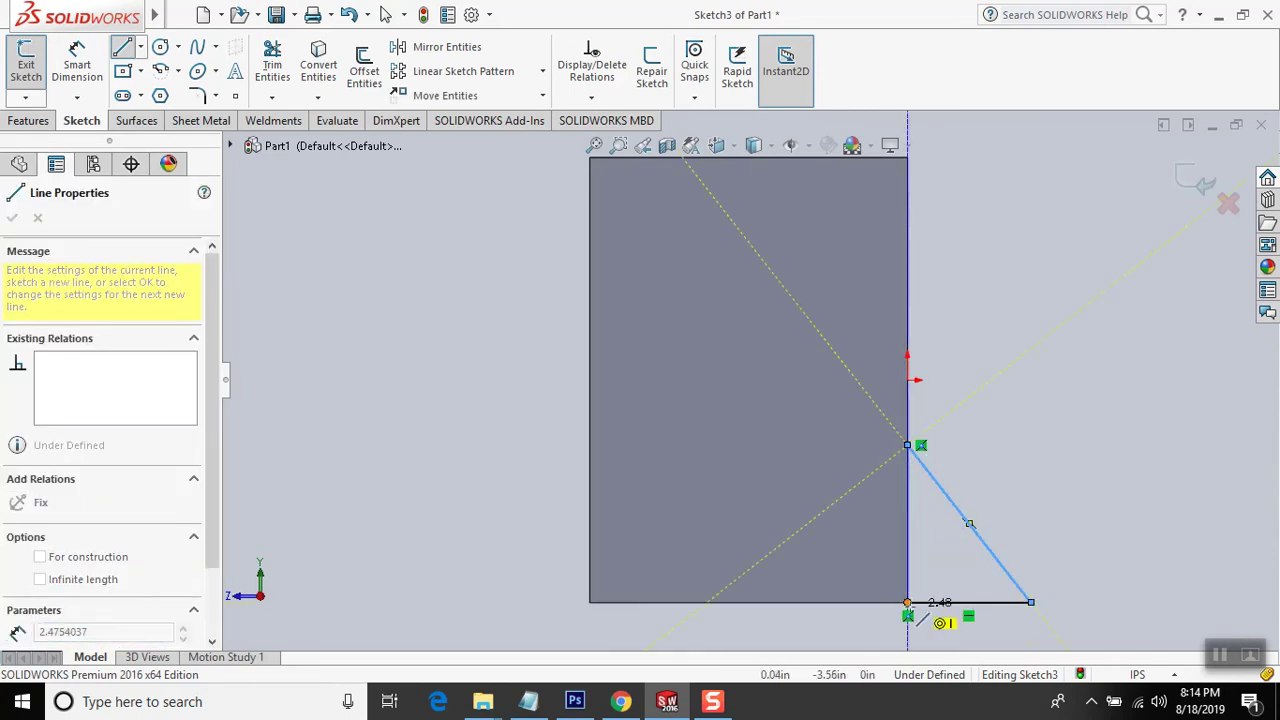
{"action": "left_click", "coordinate": [907, 602]}
{"action": "left_click", "coordinate": [1198, 182]}
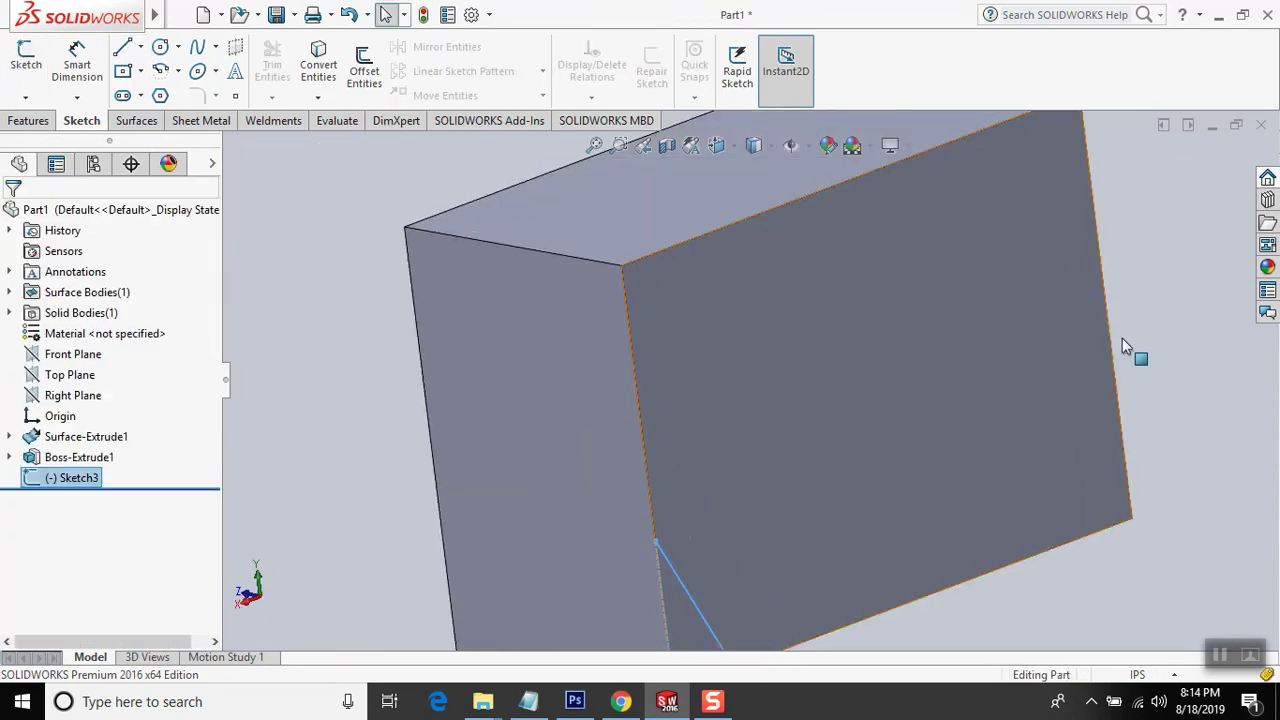
{"action": "key", "text": "f"}
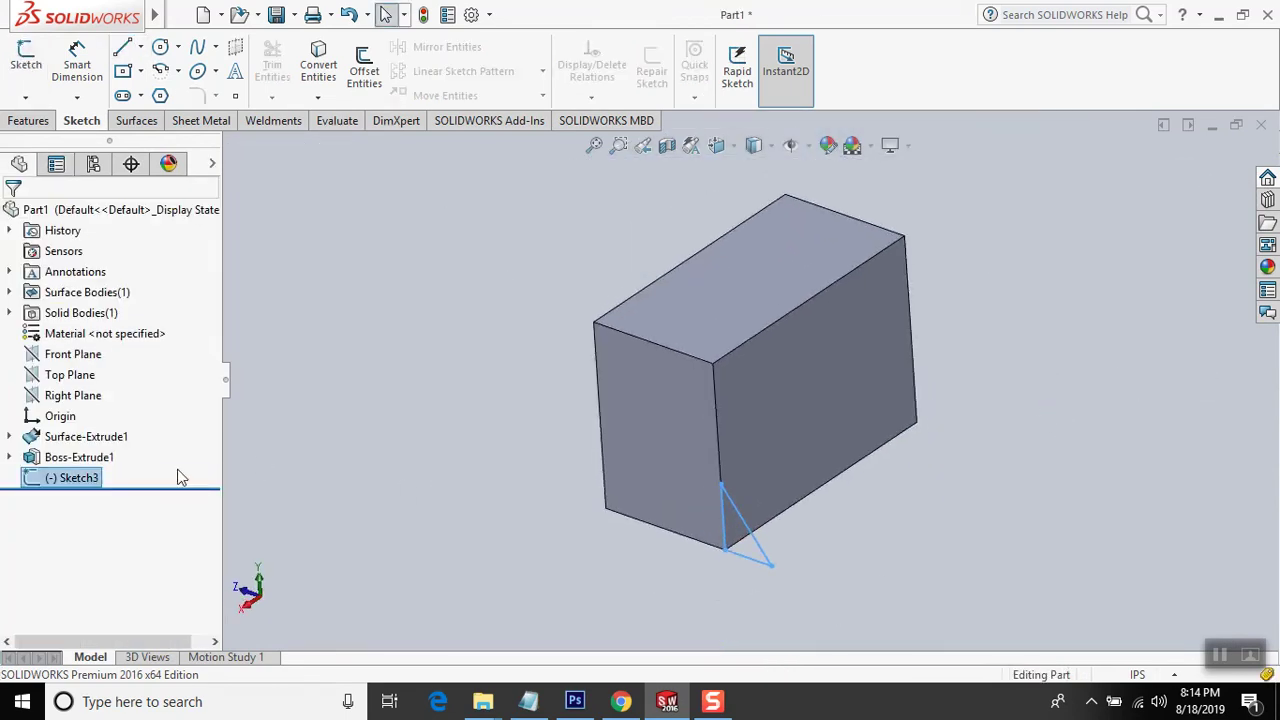
- Extrude the triangle sketch 2.00 in deep with its direction reversed
{"action": "left_click", "coordinate": [29, 120]}
{"action": "left_click", "coordinate": [34, 65]}
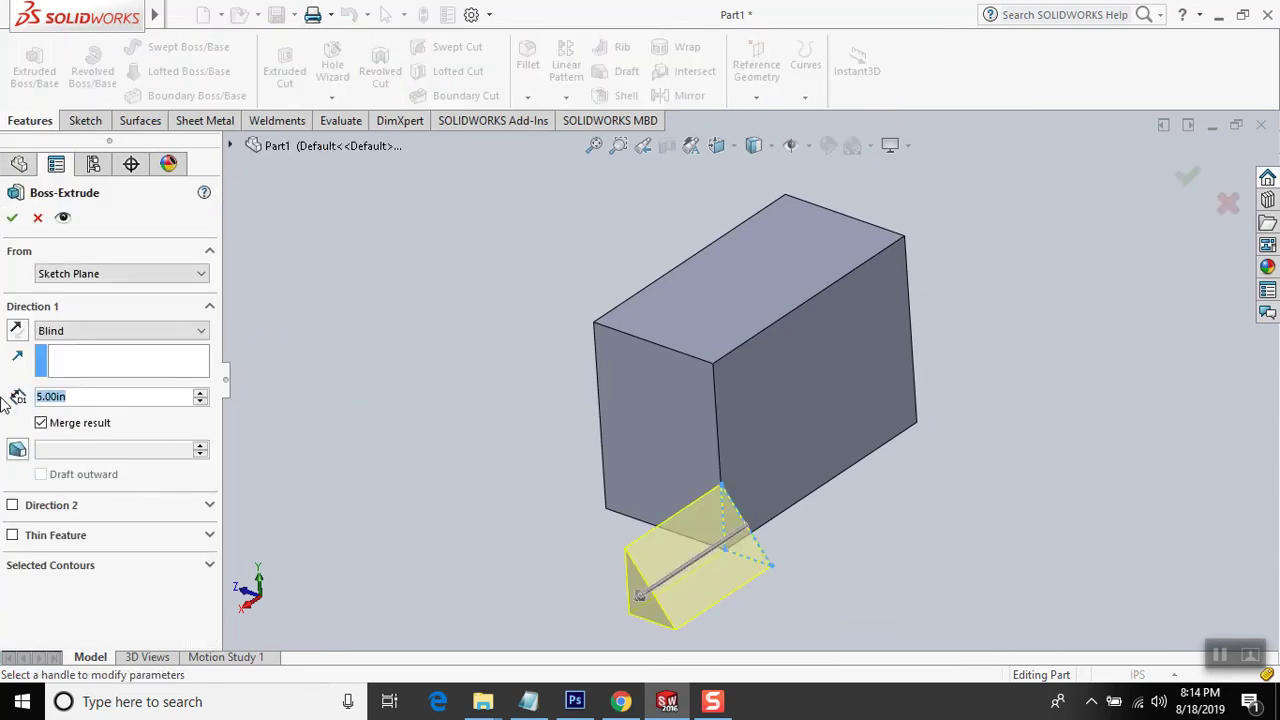
{"action": "type", "text": "2"}
{"action": "key", "text": "Return"}
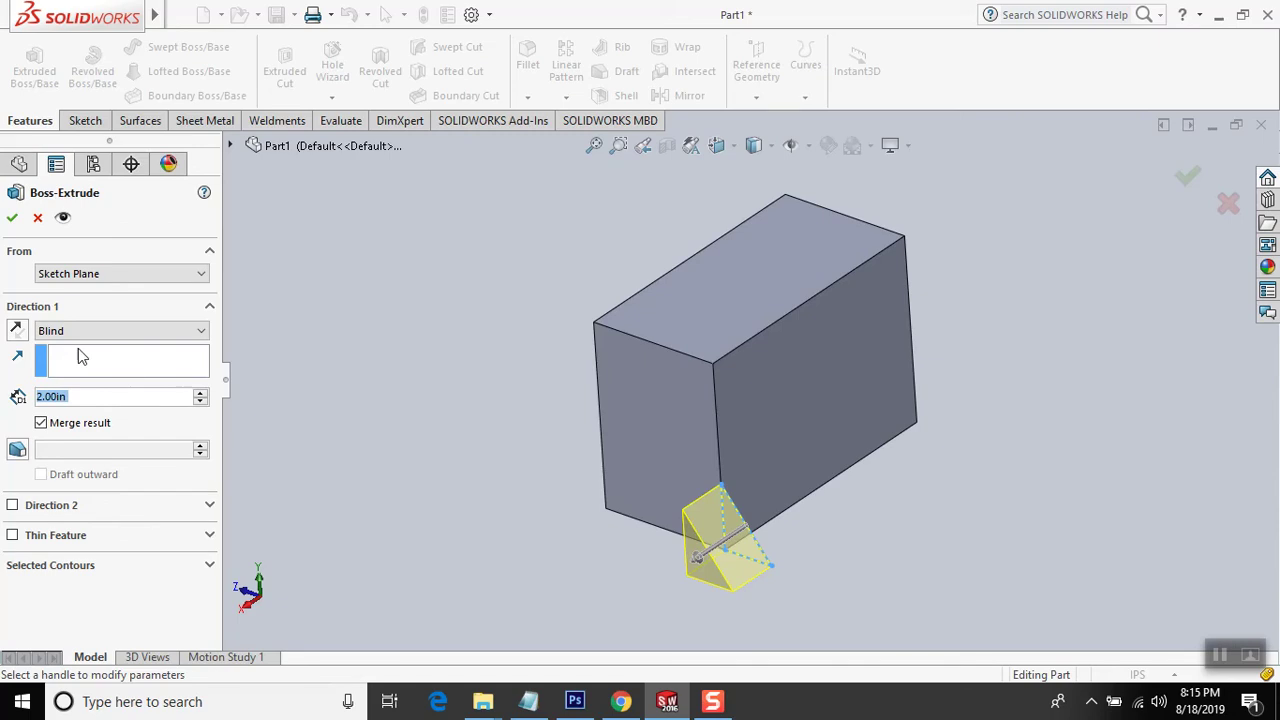
{"action": "left_click", "coordinate": [17, 335]}
{"action": "middle_click_drag", "start_coordinate": [954, 528], "coordinate": [956, 570]}
{"action": "middle_click_drag", "start_coordinate": [668, 572], "coordinate": [680, 557]}
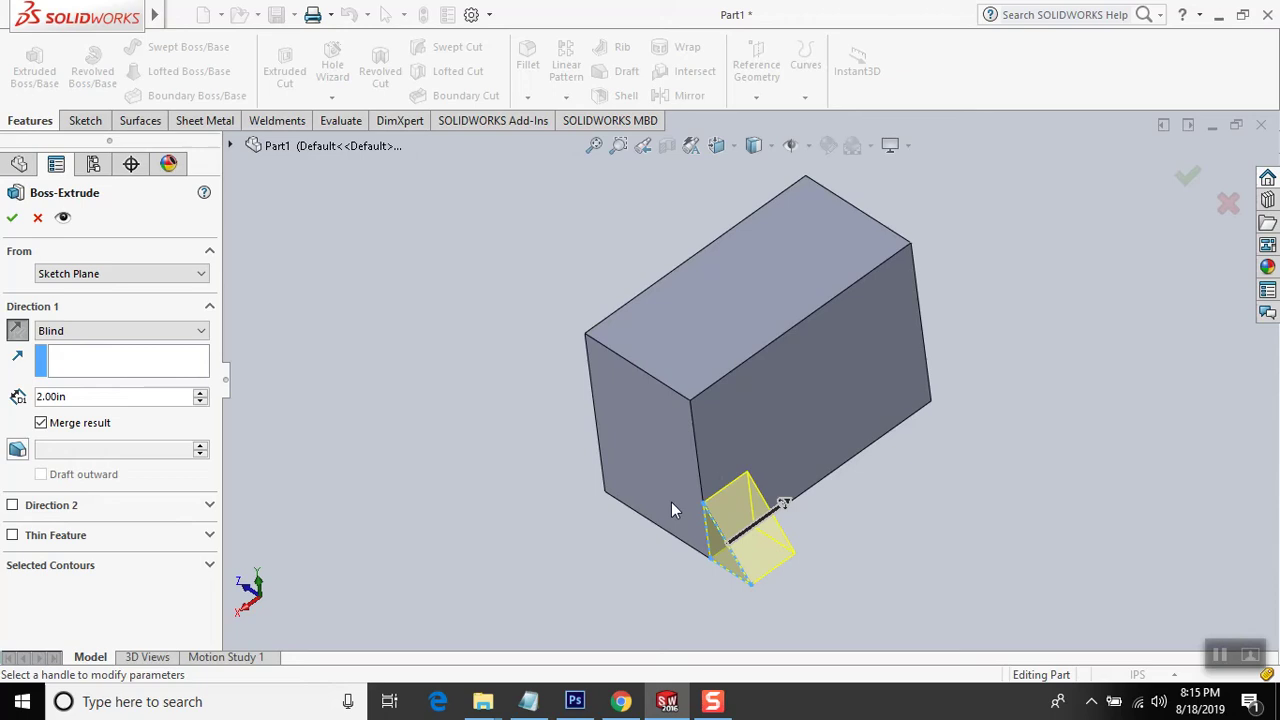
- Start the extrusion from a 2.00 in offset, flipping the offset side and back
{"action": "left_click", "coordinate": [100, 275]}
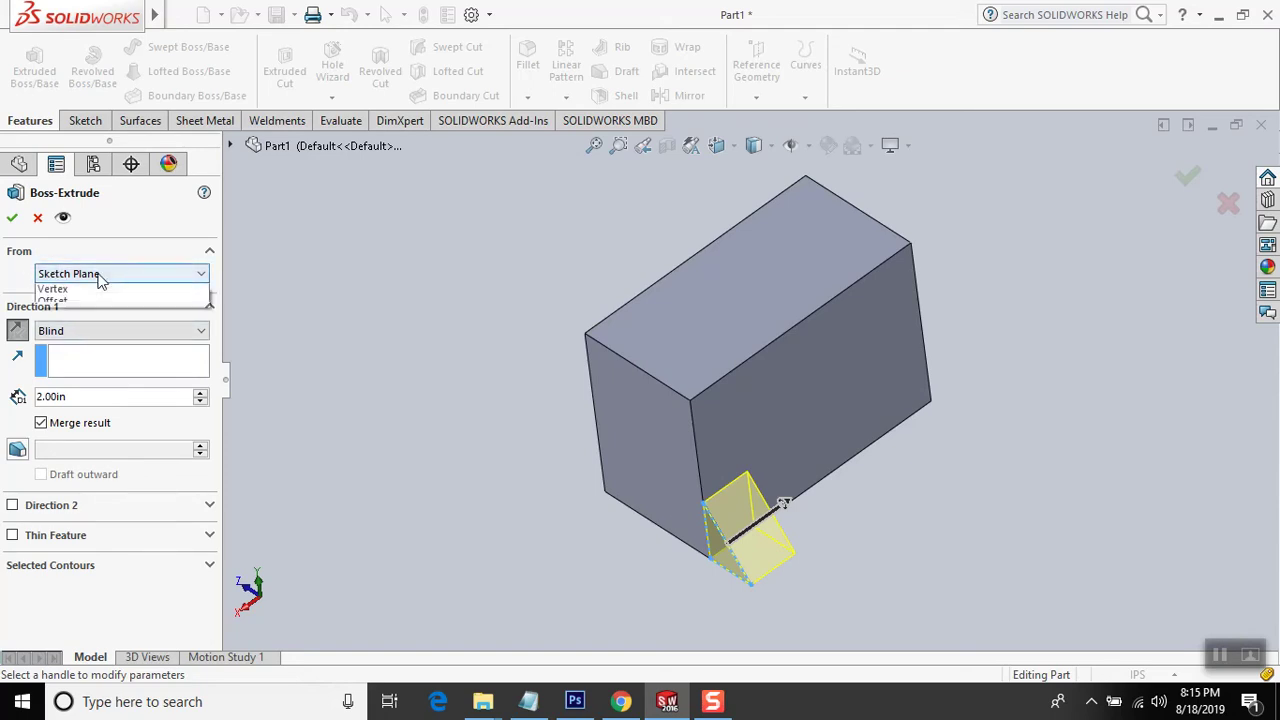
{"action": "left_click", "coordinate": [72, 333]}
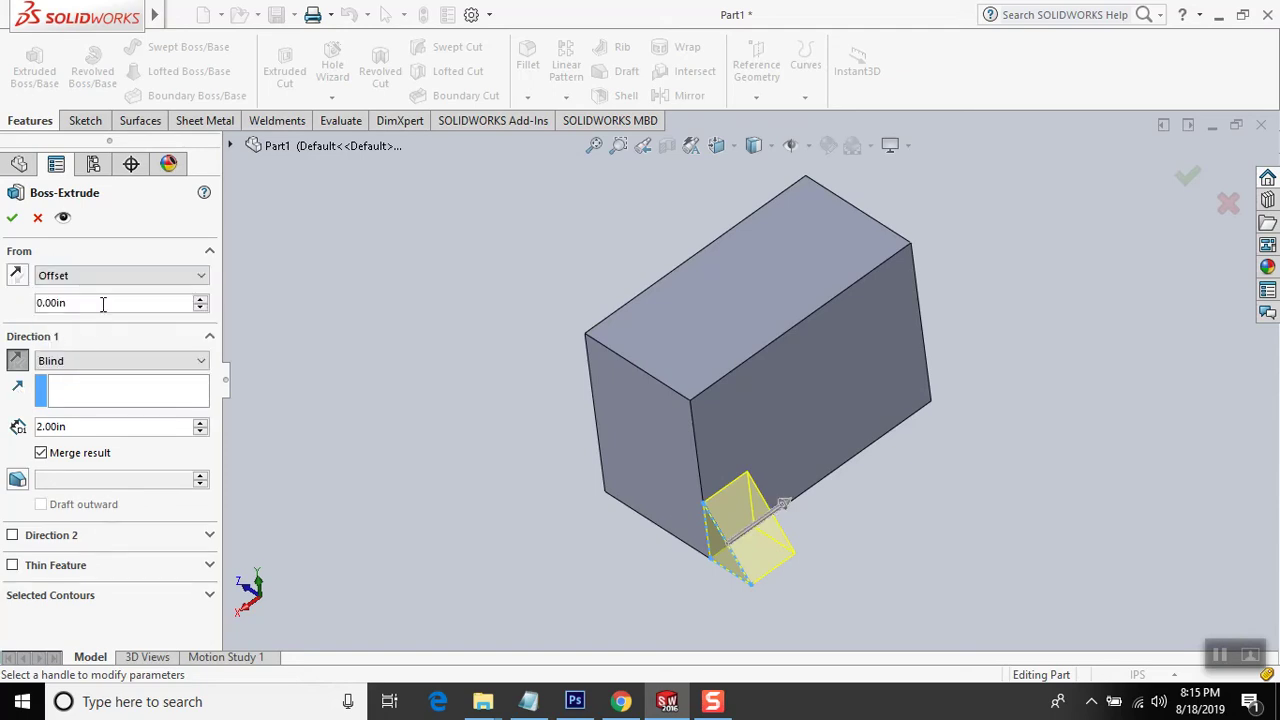
{"action": "left_click", "coordinate": [74, 303]}
{"action": "type", "text": "2"}
{"action": "key", "text": "Return"}
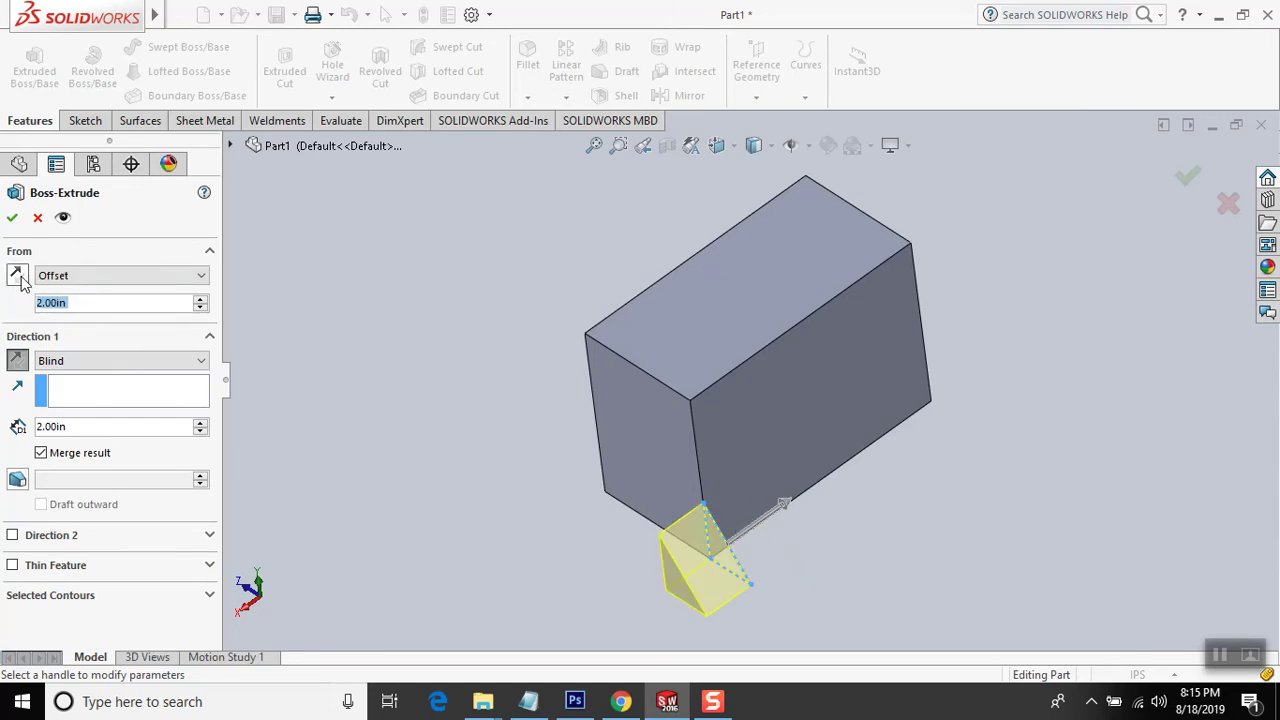
{"action": "left_click", "coordinate": [18, 276]}
{"action": "left_click", "coordinate": [17, 277]}
{"action": "left_click", "coordinate": [17, 277]}
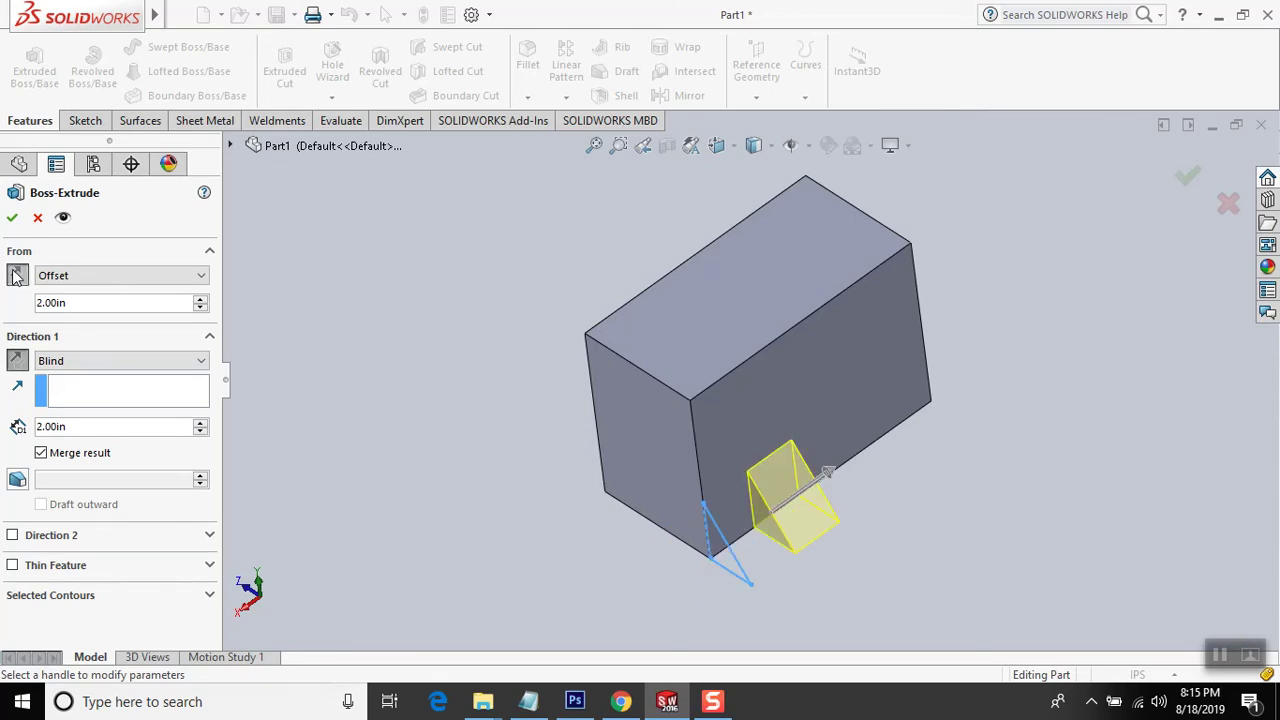
{"action": "mouse_move", "coordinate": [898, 556]}
{"action": "middle_mouse_down"}
{"action": "mouse_move", "coordinate": [895, 582]}
{"action": "mouse_move", "coordinate": [877, 448]}
{"action": "mouse_move", "coordinate": [877, 537]}
{"action": "middle_mouse_up"}
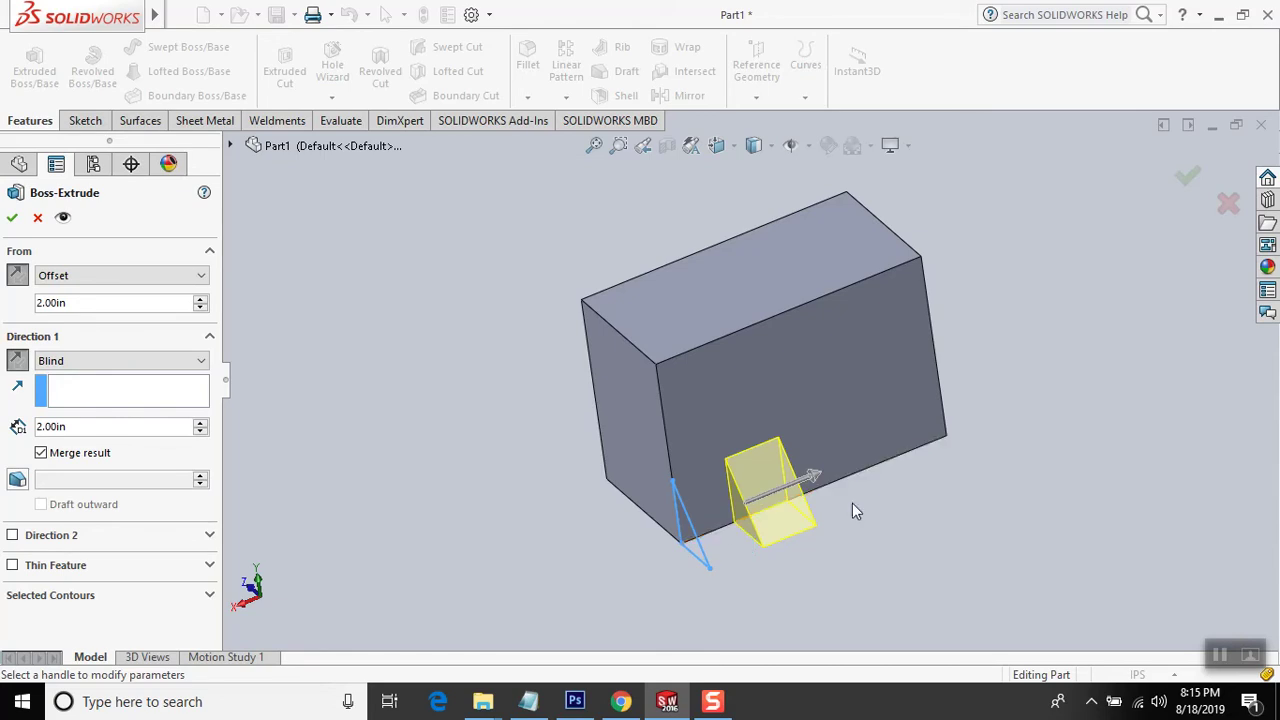
- Set the wedge depth to 1.00 in and accept the extrusion
{"action": "left_click_drag", "start_coordinate": [93, 430], "coordinate": [3, 430]}
{"action": "type", "text": "1"}
{"action": "key", "text": "Return"}
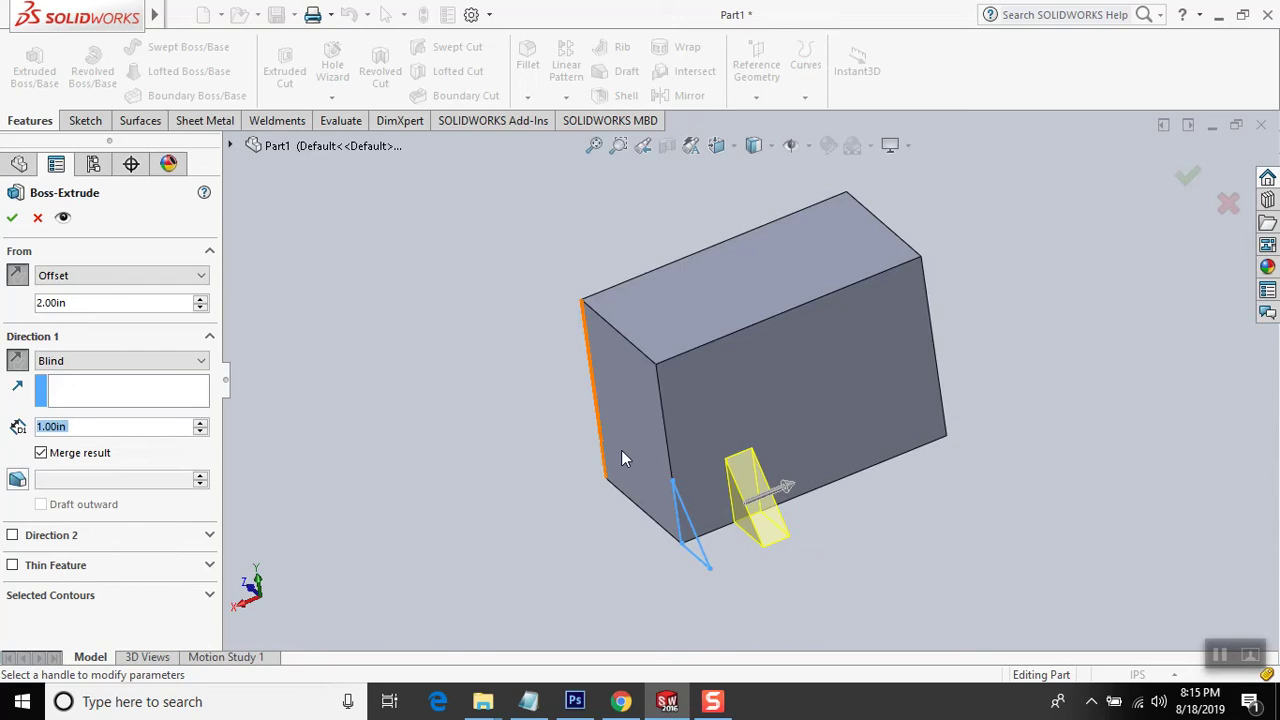
{"action": "middle_click_drag", "start_coordinate": [734, 549], "coordinate": [710, 547]}
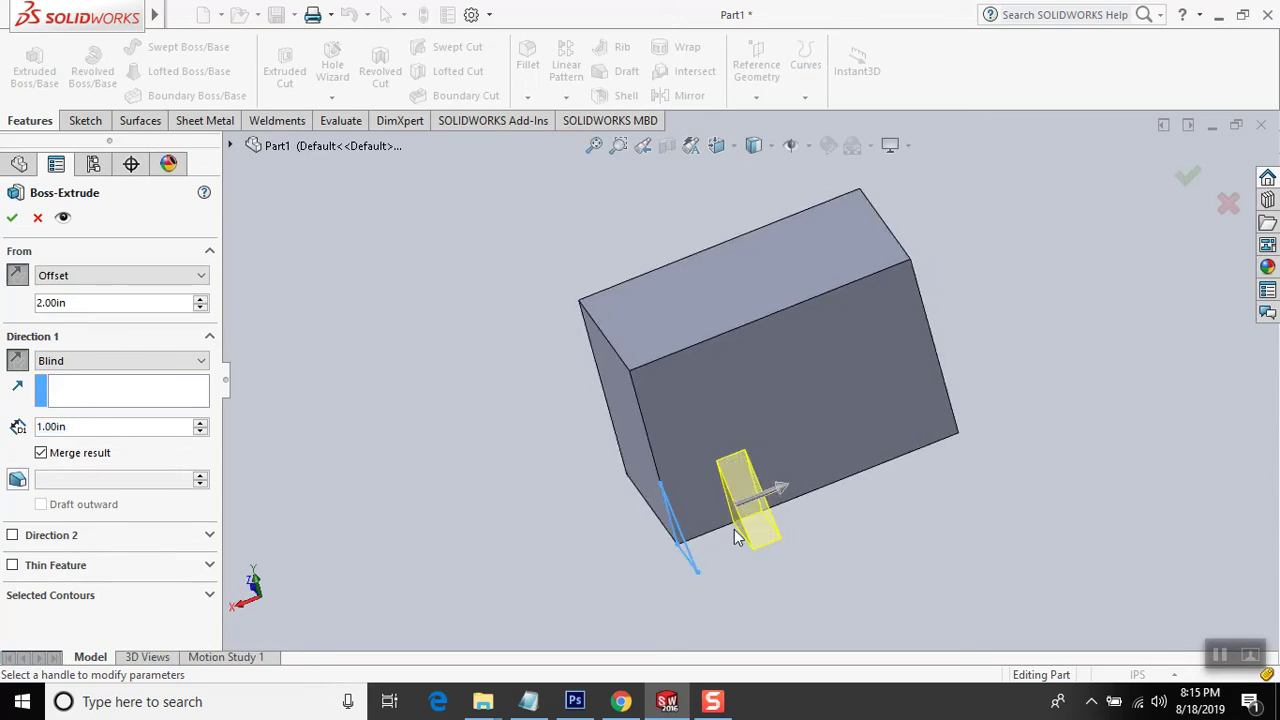
{"action": "left_click", "coordinate": [12, 219]}
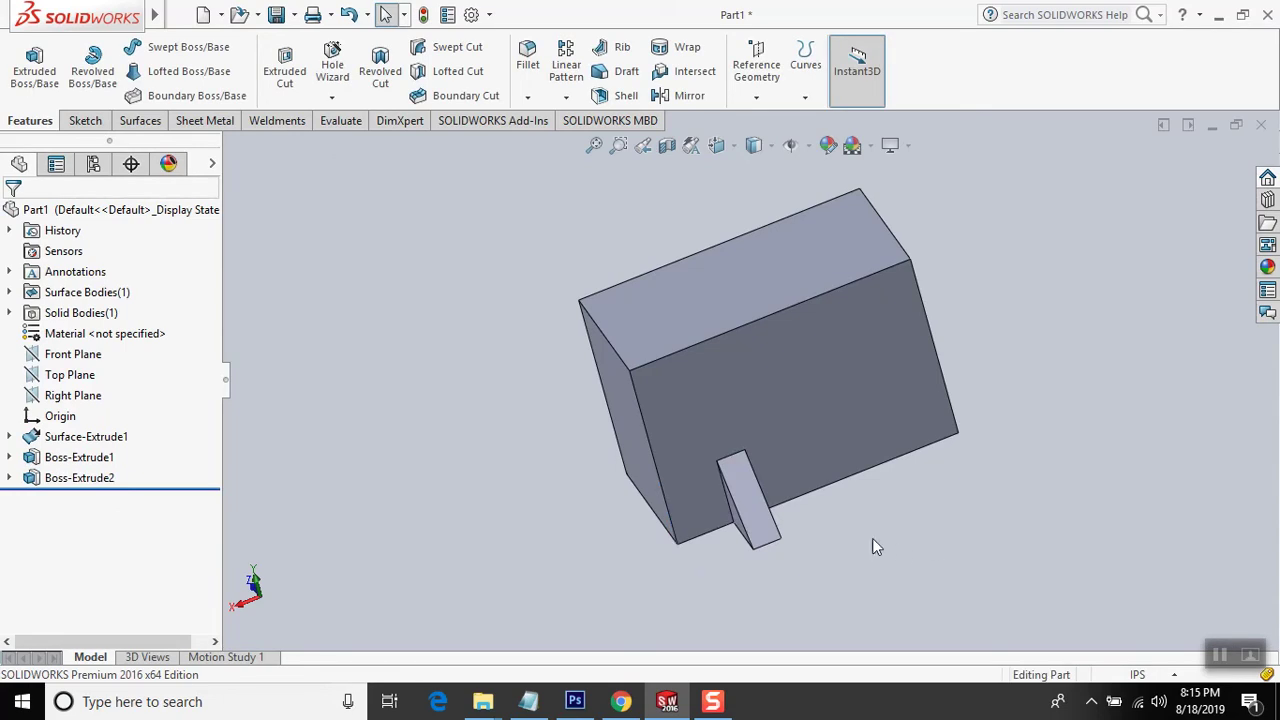
- Inspect the part's underside, then undo the wedge extrusion with Ctrl+Z
{"action": "middle_click_drag", "start_coordinate": [900, 552], "coordinate": [909, 549]}
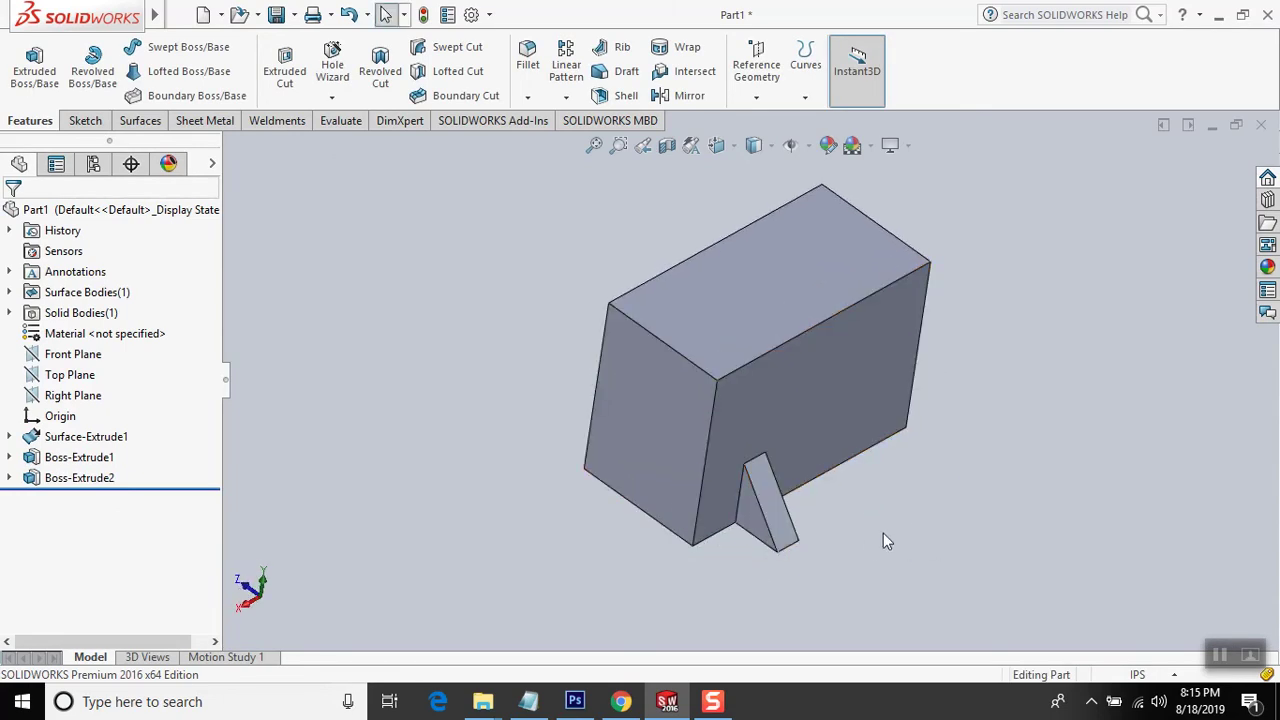
{"action": "middle_click_drag", "start_coordinate": [879, 536], "coordinate": [863, 531]}
{"action": "mouse_move", "coordinate": [828, 474]}
{"action": "middle_mouse_down"}
{"action": "mouse_move", "coordinate": [894, 509]}
{"action": "mouse_move", "coordinate": [1008, 477]}
{"action": "mouse_move", "coordinate": [1043, 443]}
{"action": "mouse_move", "coordinate": [1008, 406]}
{"action": "mouse_move", "coordinate": [972, 411]}
{"action": "middle_mouse_up"}
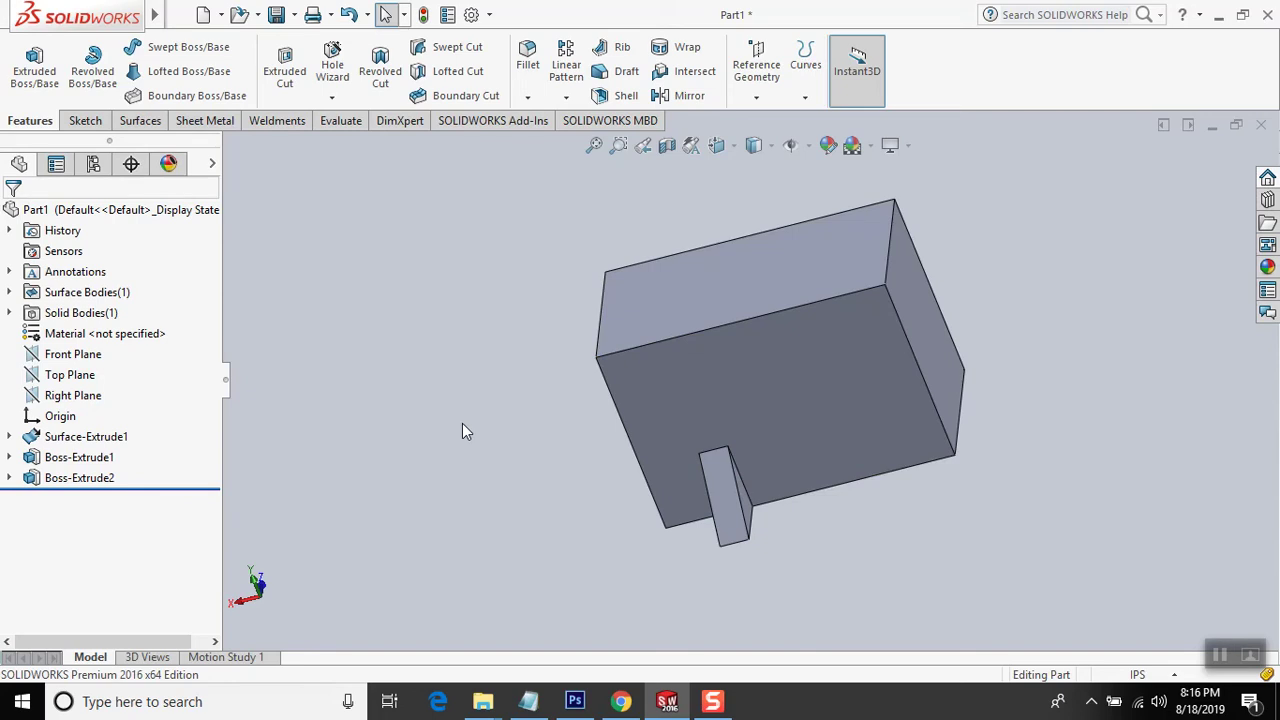
{"action": "key", "text": "ctrl+z"}
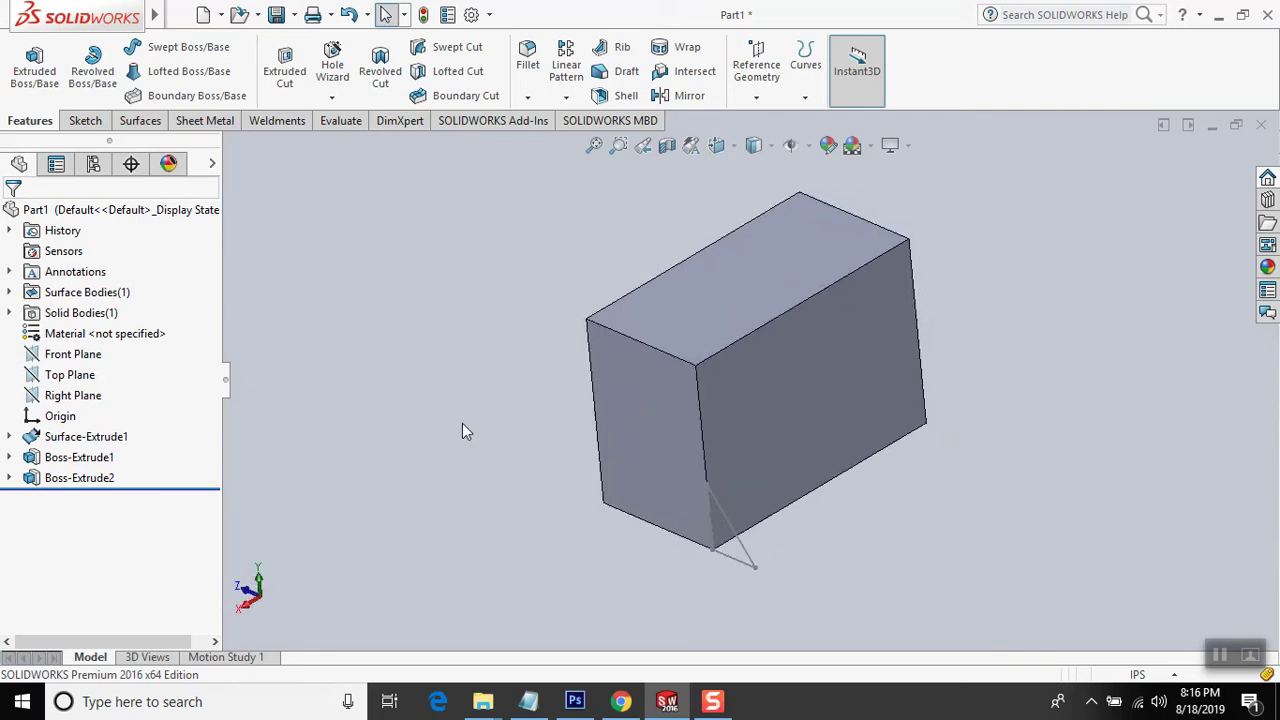
- Delete the triangle sketch lines, exit the empty sketch, and undo the box extrusion
{"action": "key", "text": "ctrl+a"}
{"action": "key", "text": "Delete"}
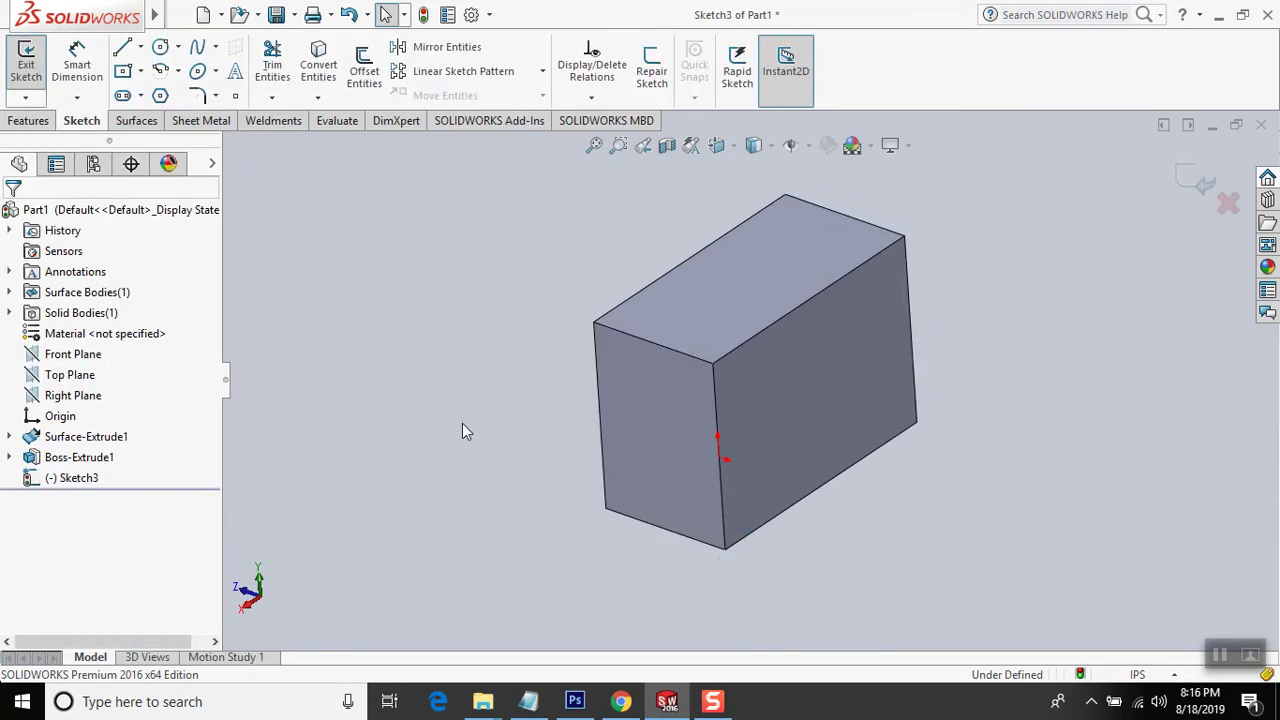
{"action": "key", "text": "ctrl+b"}
{"action": "key", "text": "ctrl+z"}
{"action": "middle_click_drag", "start_coordinate": [775, 349], "coordinate": [766, 430]}
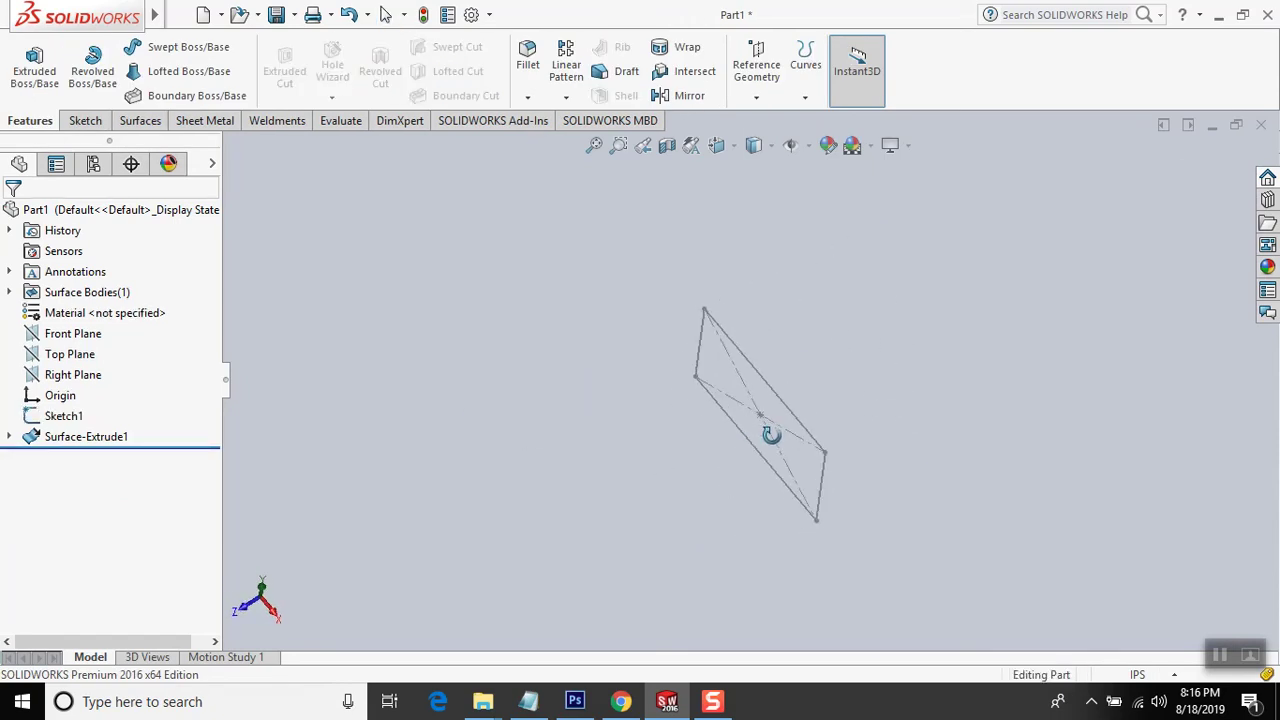
{"action": "left_click", "coordinate": [64, 416]}
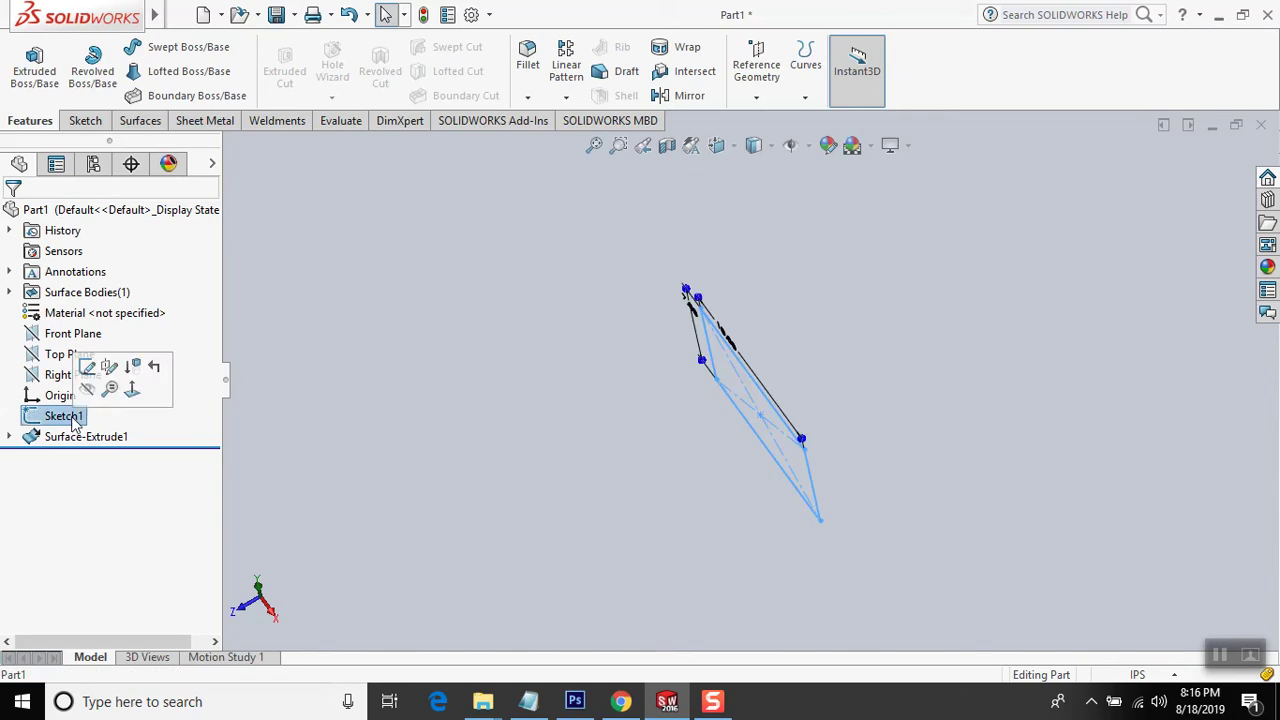
{"action": "left_click", "coordinate": [40, 88]}
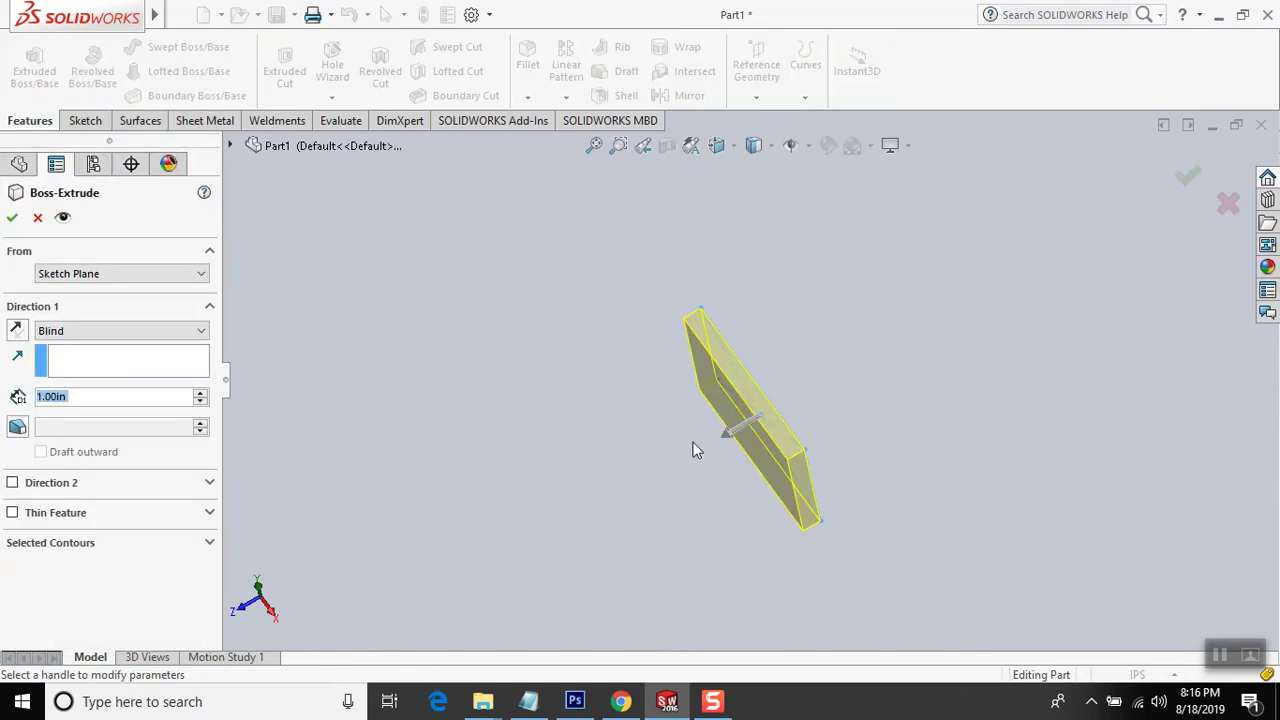
{"action": "left_click_drag", "start_coordinate": [717, 447], "coordinate": [656, 474]}
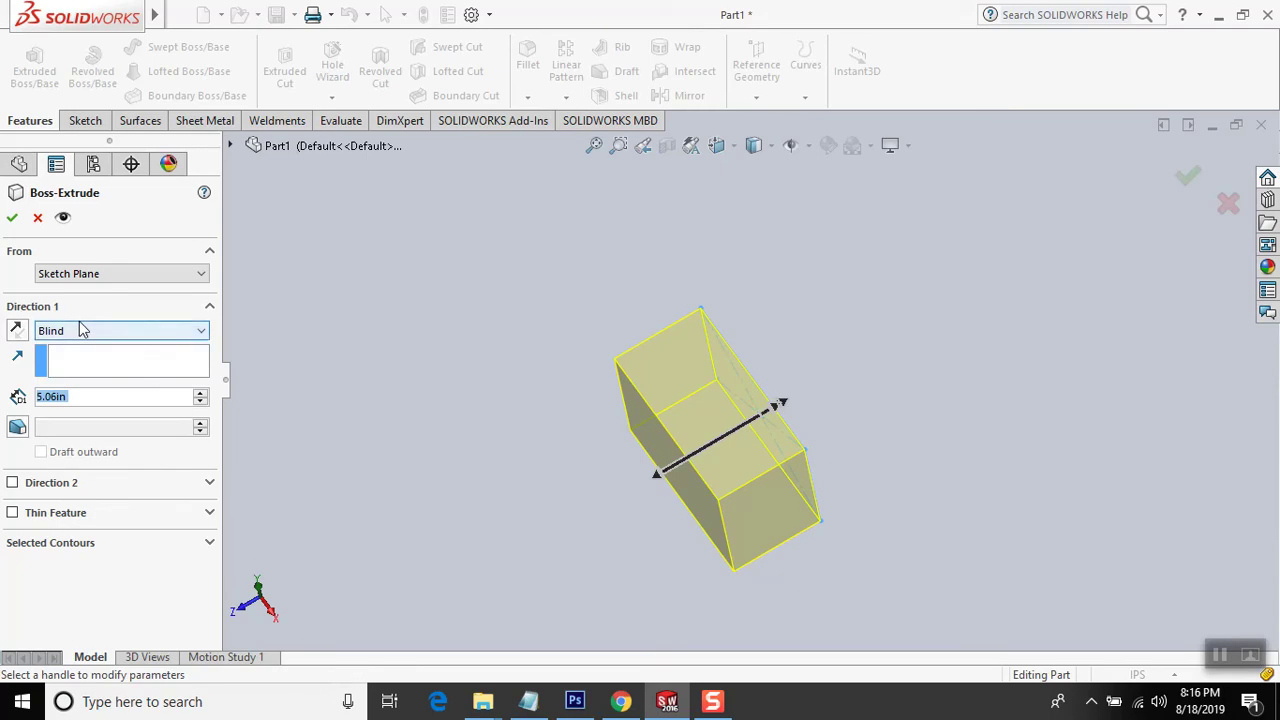
{"action": "left_click", "coordinate": [72, 274]}
{"action": "left_click", "coordinate": [143, 277]}
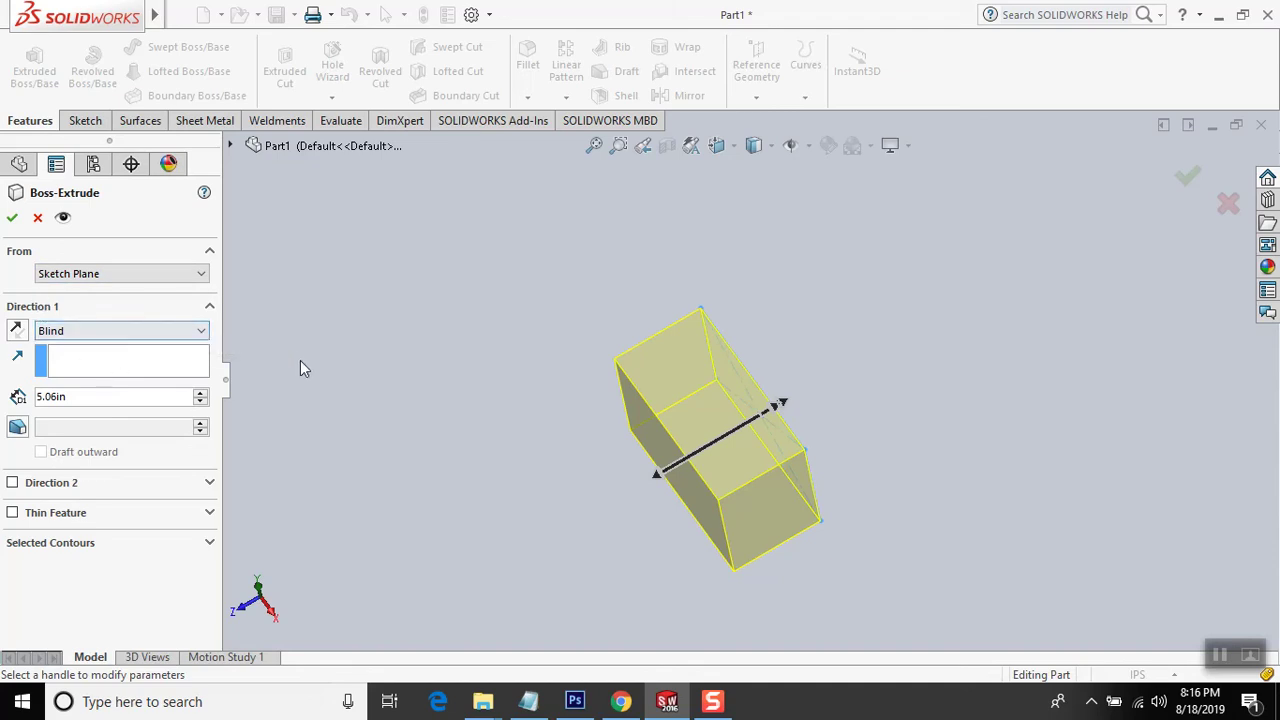
{"action": "left_click", "coordinate": [188, 337]}
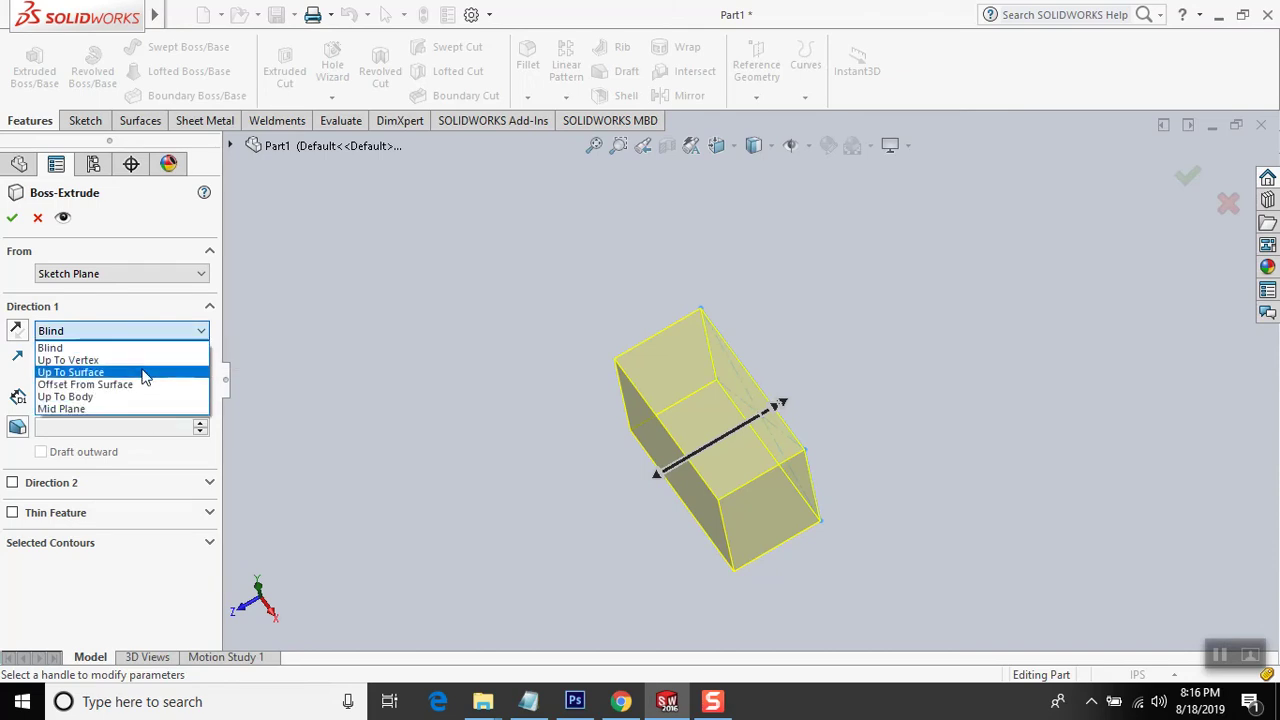
{"action": "left_click", "coordinate": [130, 348]}
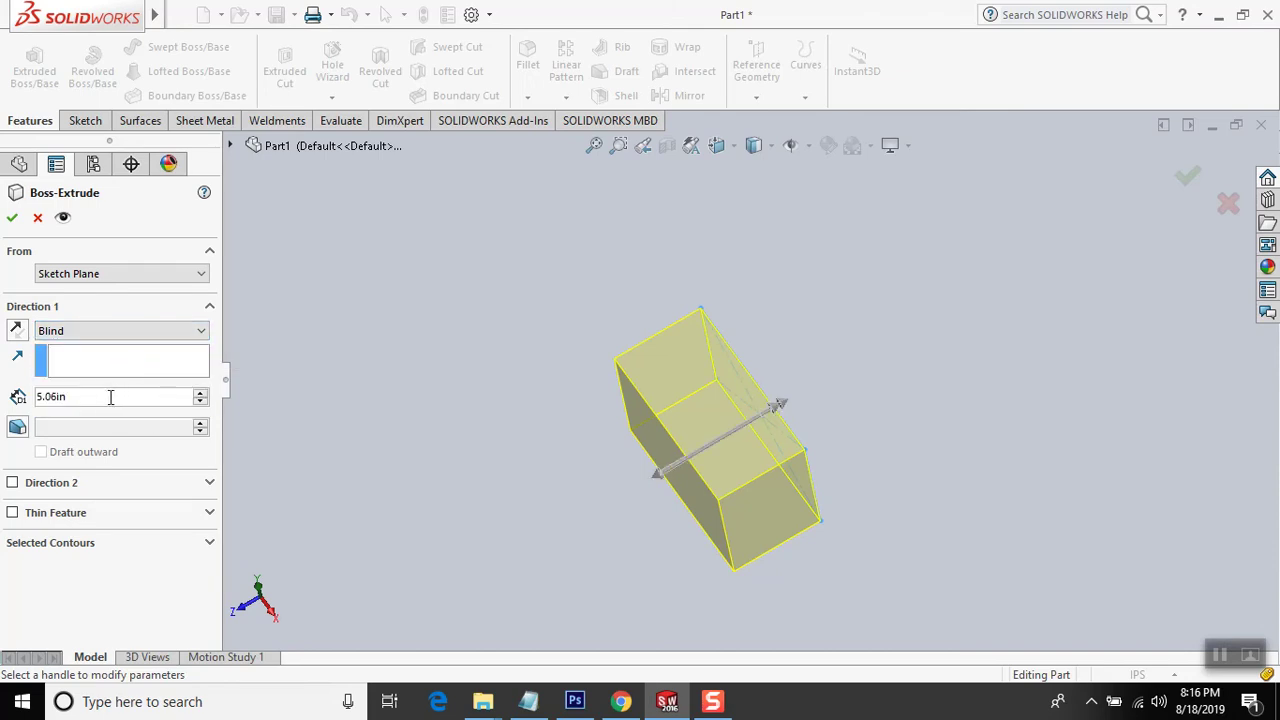
{"action": "left_click", "coordinate": [201, 397]}
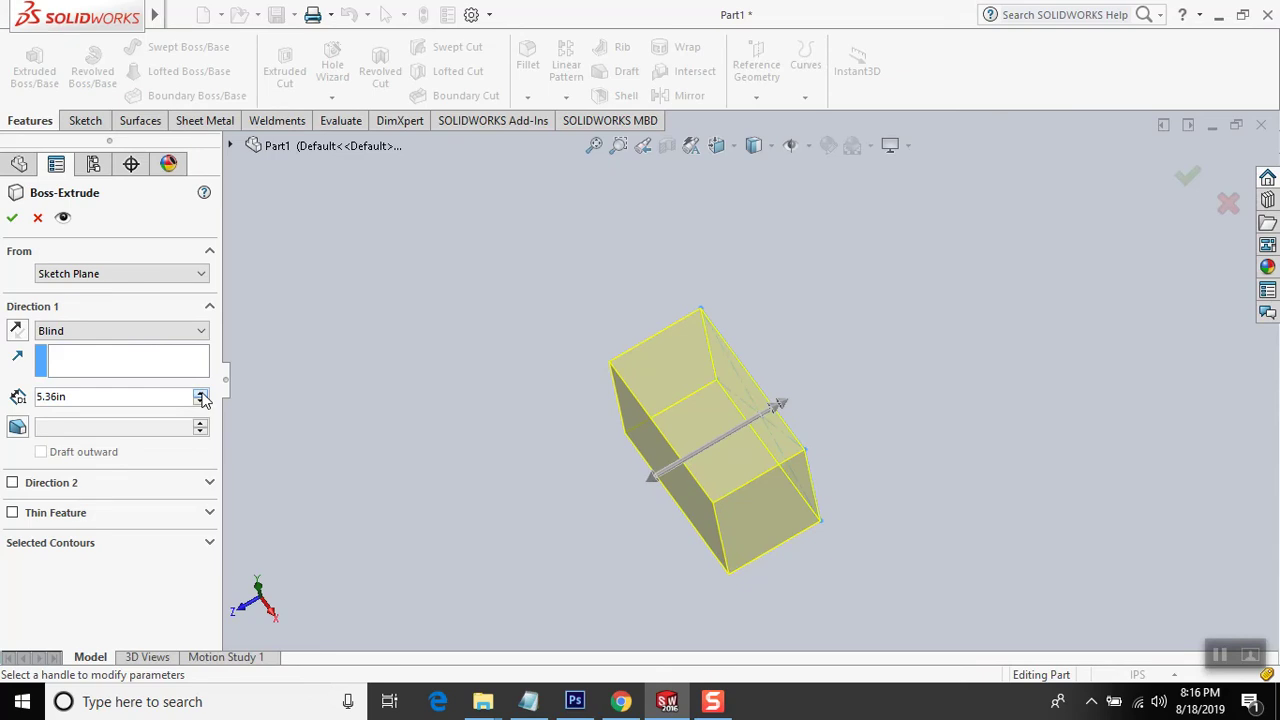
{"action": "left_click", "coordinate": [22, 338]}
{"action": "left_click", "coordinate": [22, 338]}
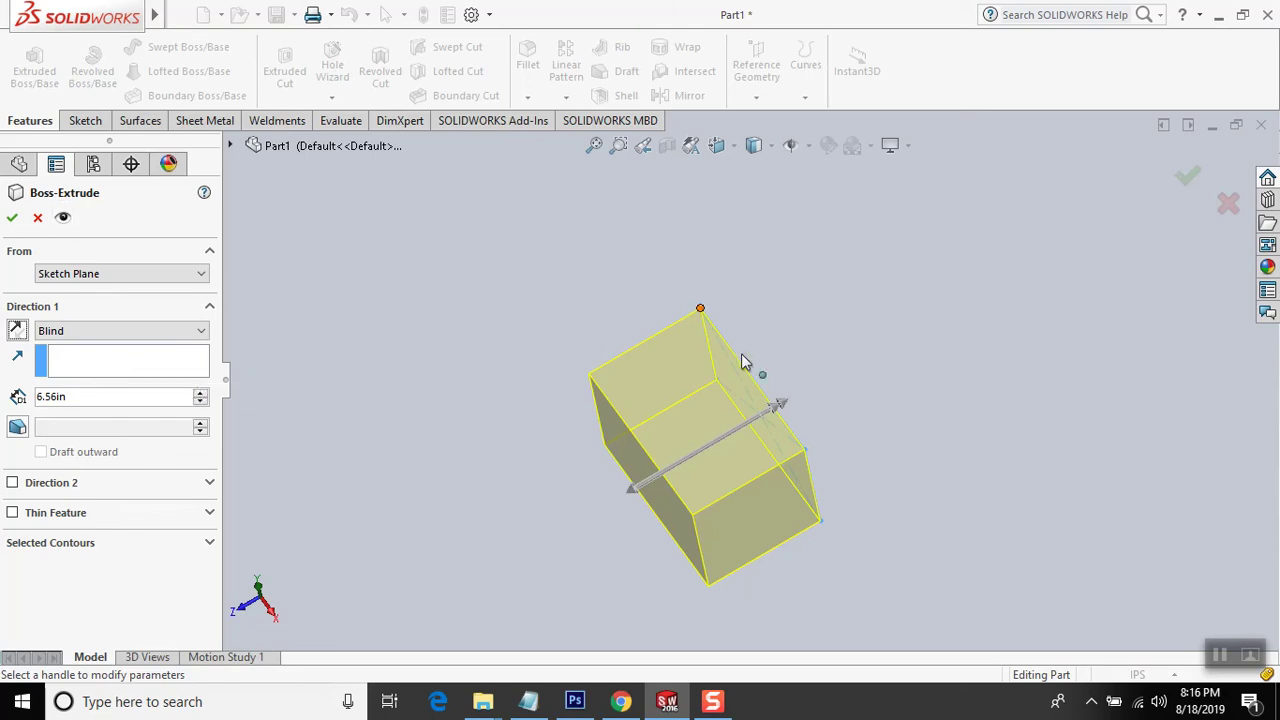
{"action": "middle_click_drag", "start_coordinate": [697, 386], "coordinate": [702, 387]}
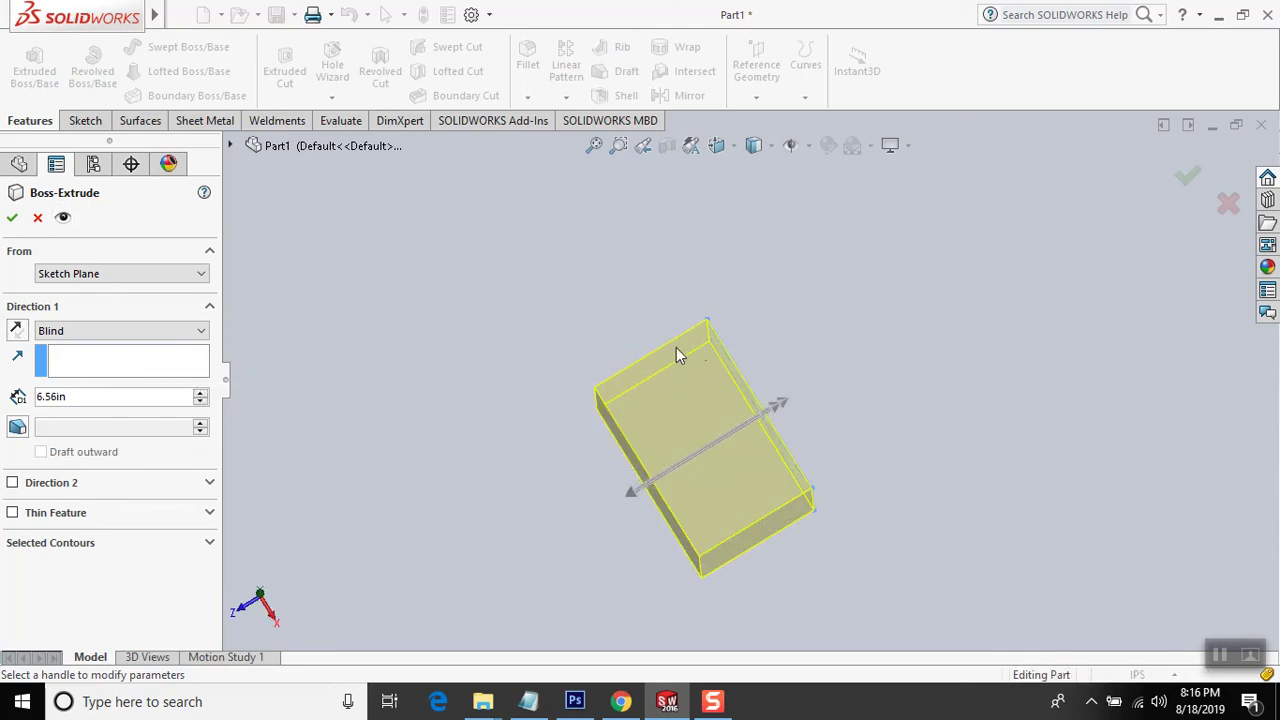
{"action": "left_click", "coordinate": [42, 222]}
{"action": "mouse_move", "coordinate": [488, 333]}
{"action": "middle_mouse_down"}
{"action": "mouse_move", "coordinate": [533, 384]}
{"action": "mouse_move", "coordinate": [520, 383]}
{"action": "middle_mouse_up"}
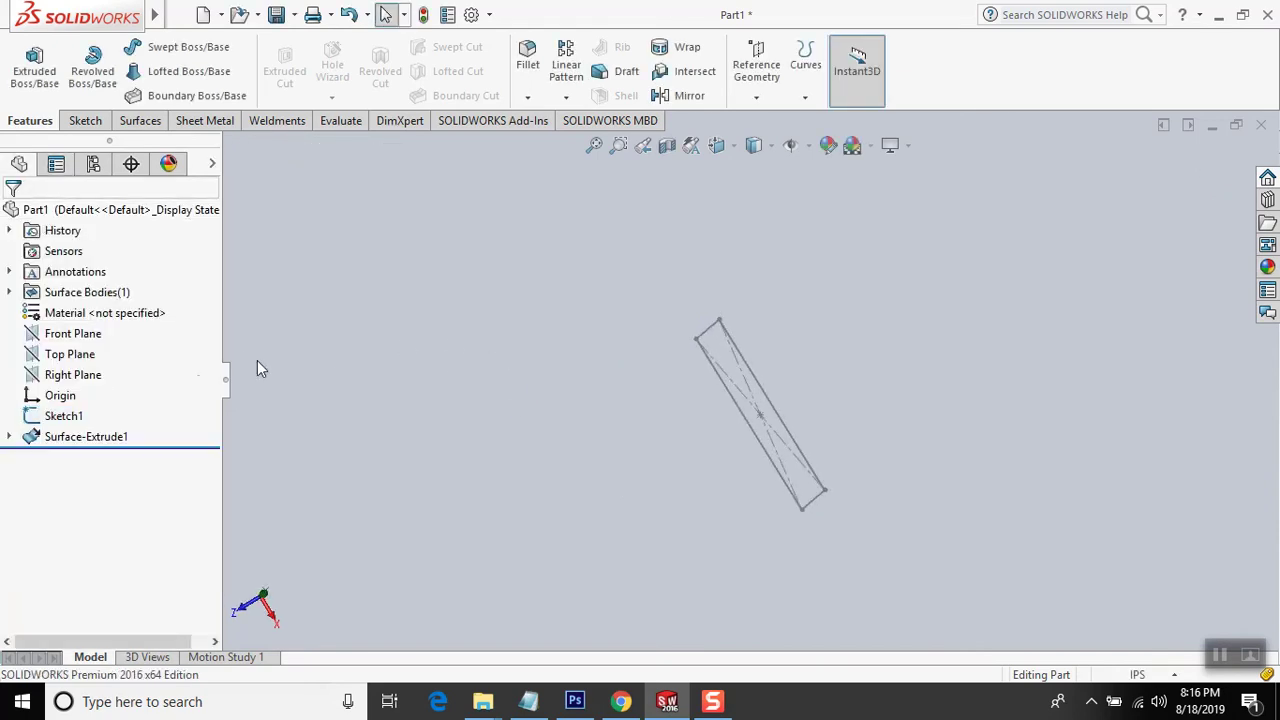
- Start Sketch4 on the Top Plane and view it Normal To
{"action": "left_click", "coordinate": [80, 358]}
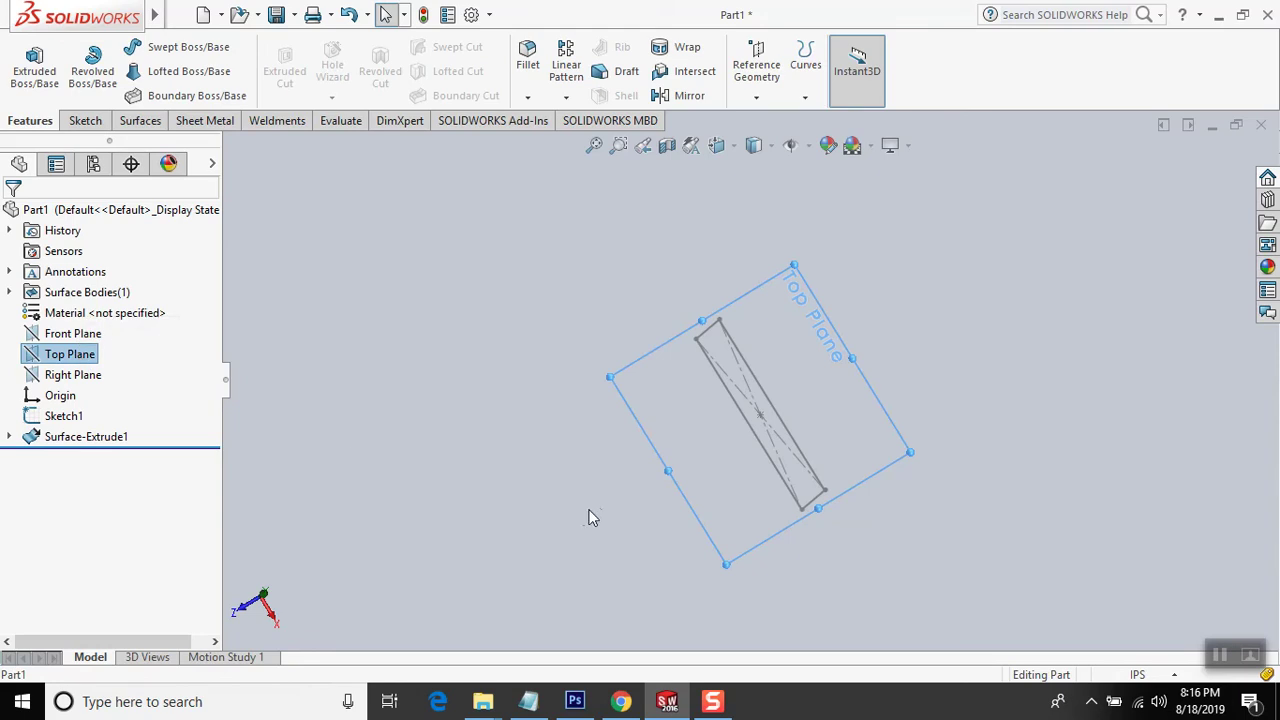
{"action": "middle_click_drag", "start_coordinate": [583, 510], "coordinate": [588, 489]}
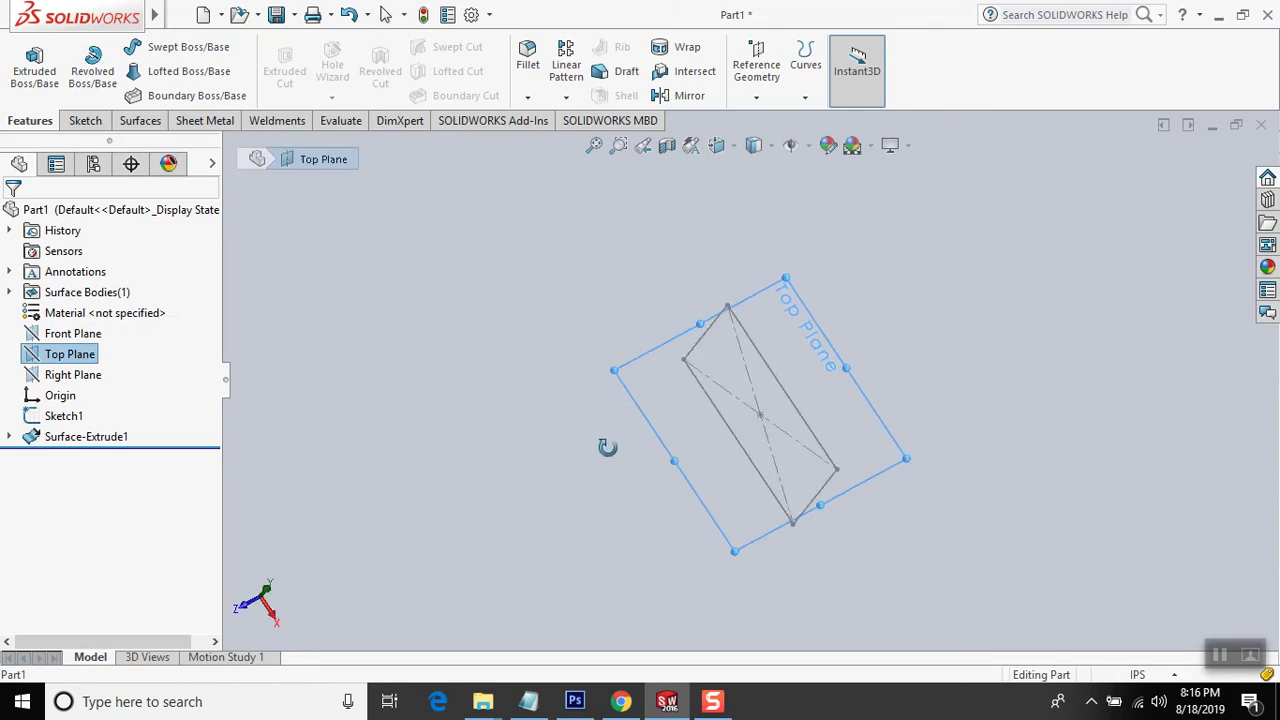
{"action": "left_click", "coordinate": [84, 121]}
{"action": "left_click", "coordinate": [30, 72]}
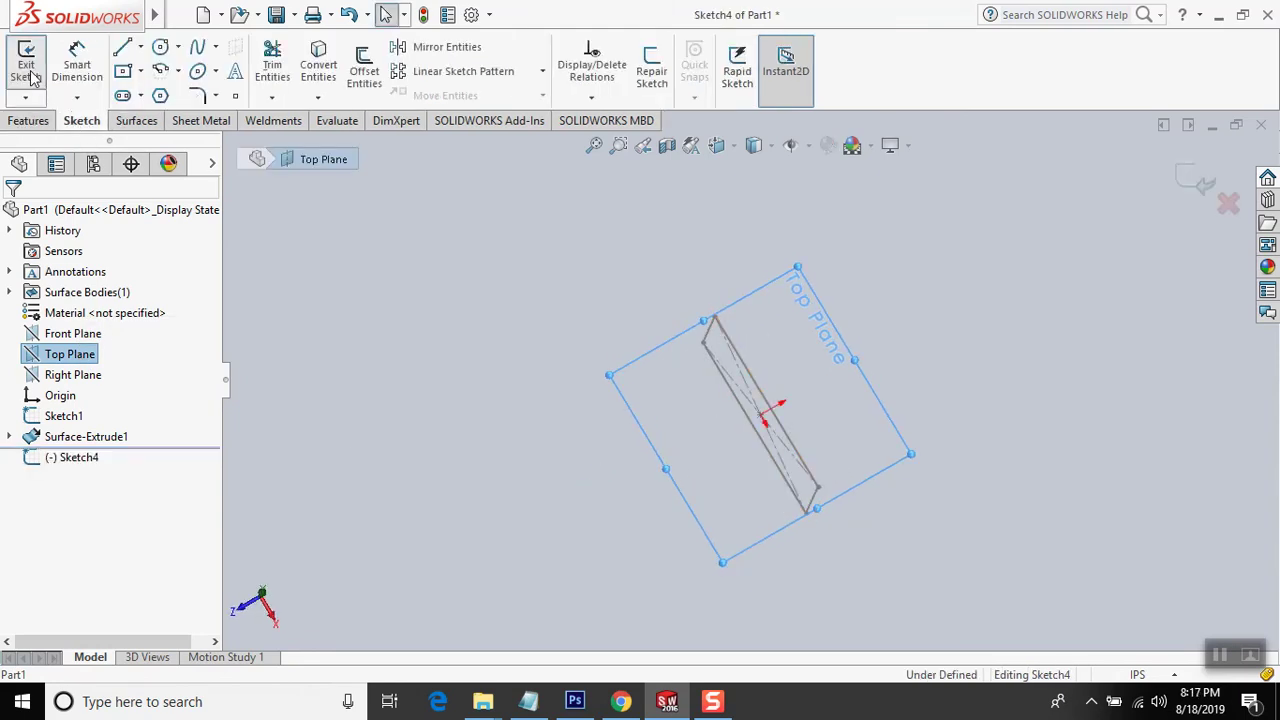
{"action": "left_click", "coordinate": [72, 457]}
{"action": "right_click", "coordinate": [72, 457]}
{"action": "left_click", "coordinate": [117, 405]}
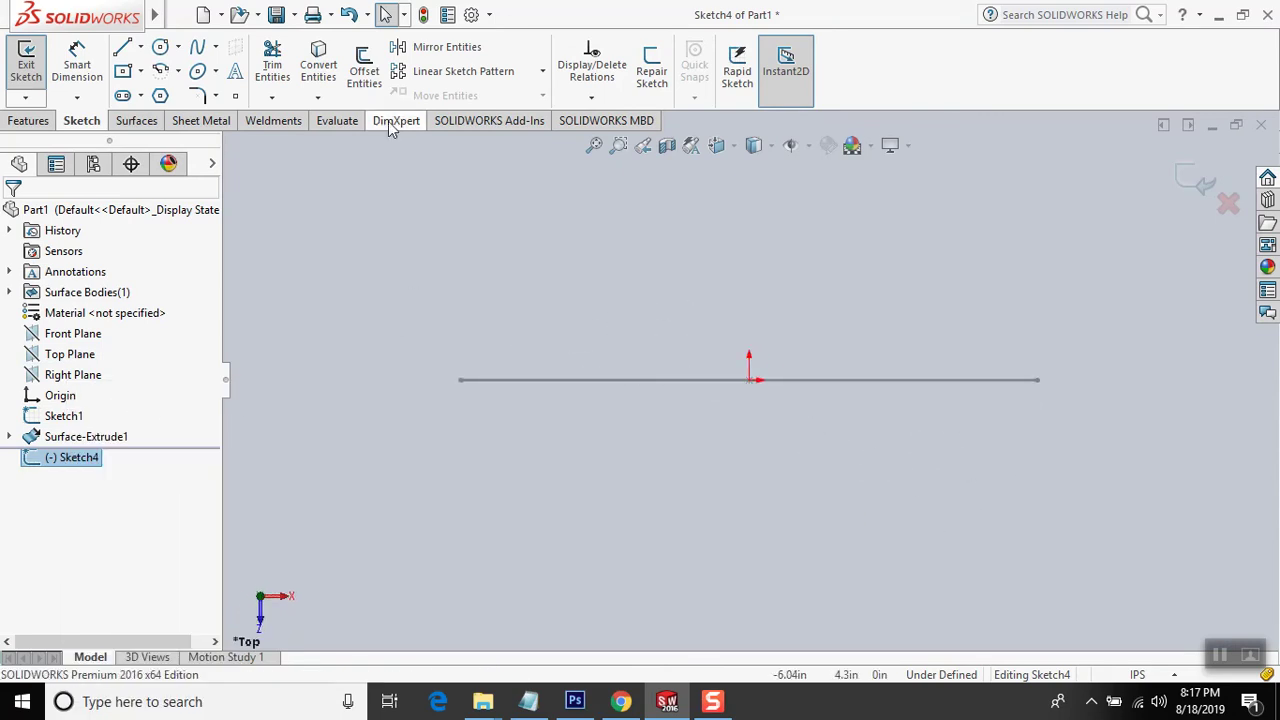
- Draw one slanted line from the rectangle's corner and exit the sketch
{"action": "left_click", "coordinate": [122, 47]}
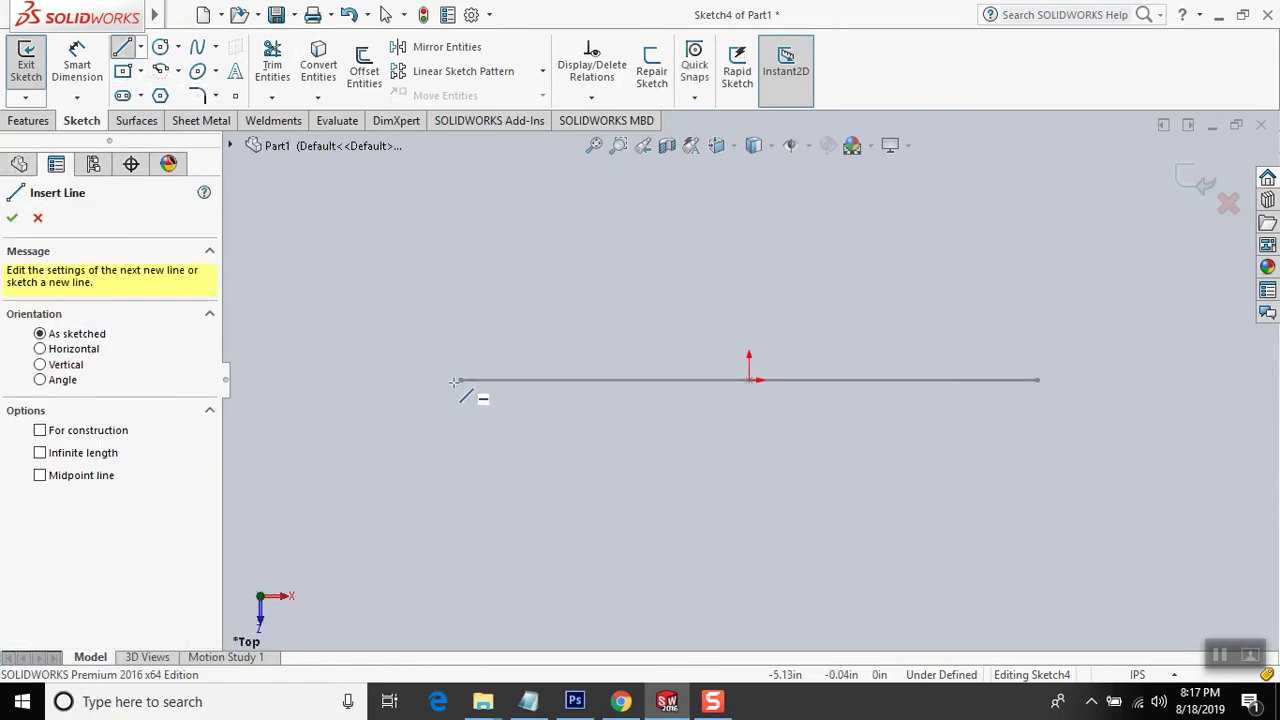
{"action": "left_click", "coordinate": [460, 380]}
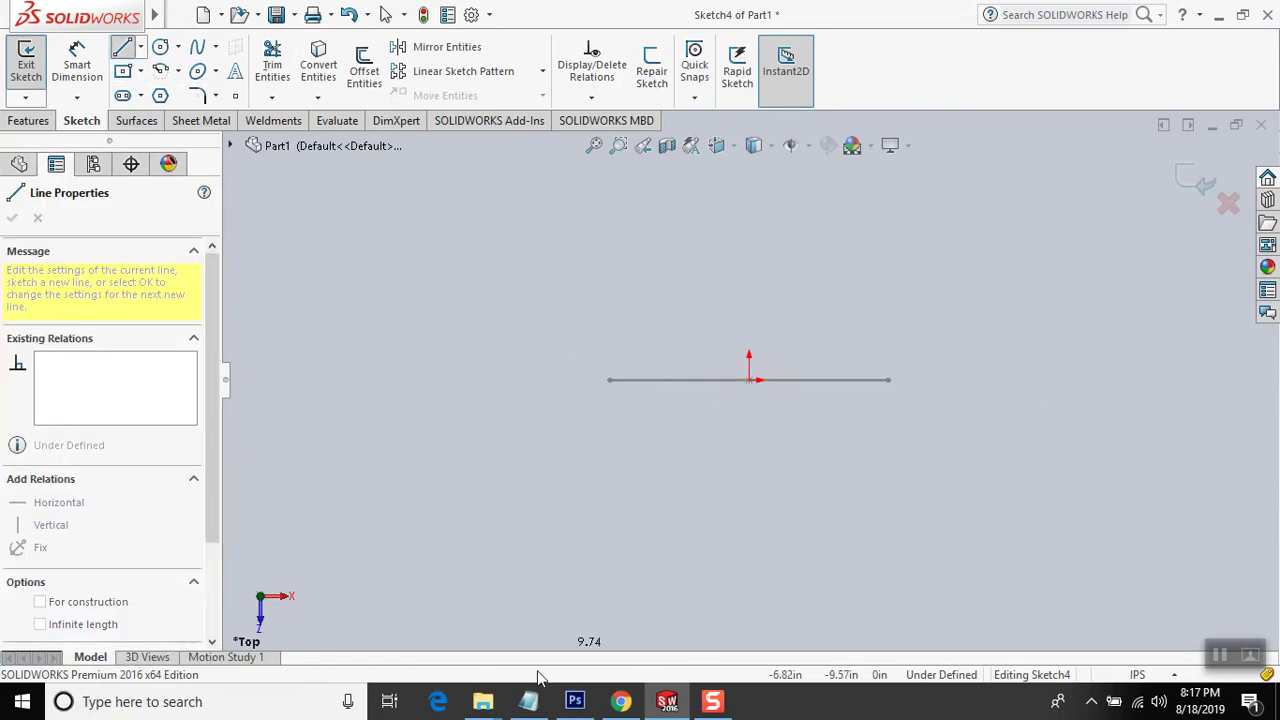
{"action": "scroll", "coordinate": [572, 580], "scroll_direction": "down", "scroll_amount": 3}
{"action": "scroll", "coordinate": [586, 571], "scroll_direction": "down", "scroll_amount": 2}
{"action": "scroll", "coordinate": [634, 586], "scroll_direction": "up", "scroll_amount": 3}
{"action": "left_click", "coordinate": [626, 570]}
{"action": "key", "text": "Escape"}
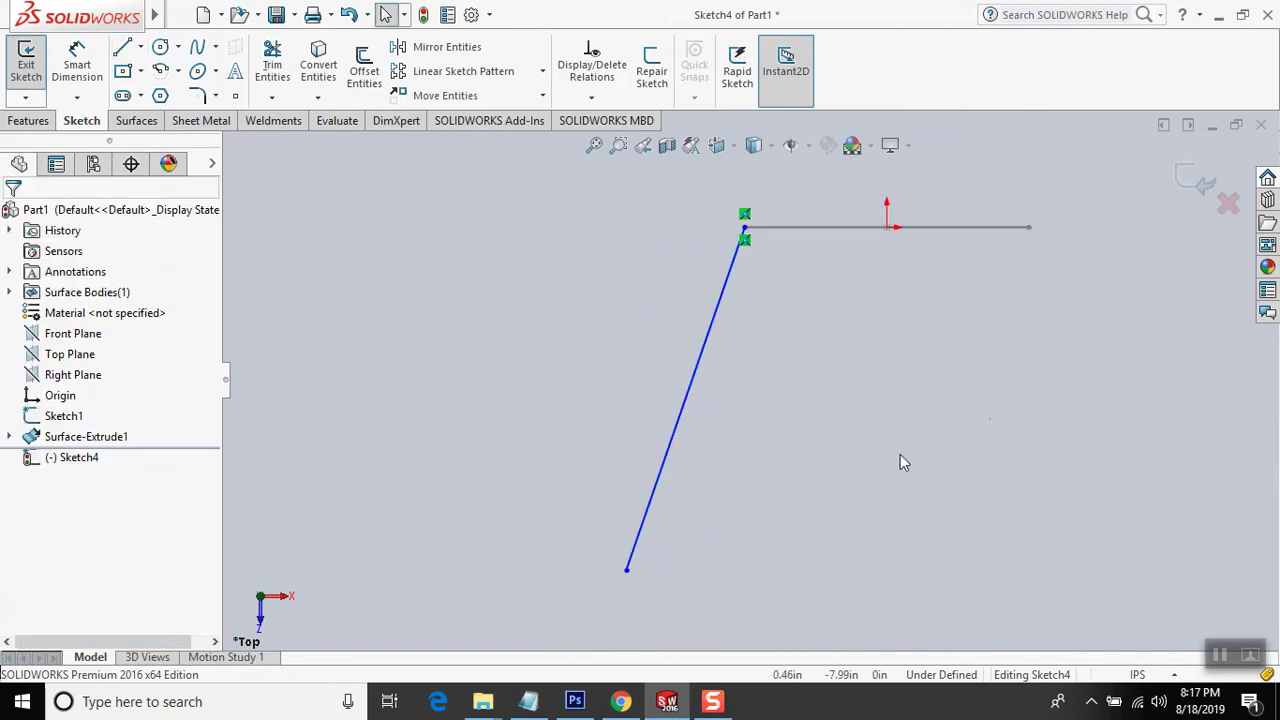
{"action": "left_click", "coordinate": [1178, 184]}
- Orbit to see both sketches in 3D and select Sketch1
{"action": "mouse_move", "coordinate": [863, 480]}
{"action": "middle_mouse_down"}
{"action": "mouse_move", "coordinate": [846, 400]}
{"action": "mouse_move", "coordinate": [802, 368]}
{"action": "middle_mouse_up"}
{"action": "scroll", "coordinate": [830, 400], "scroll_direction": "up", "scroll_amount": 3}
{"action": "middle_click_drag", "start_coordinate": [877, 408], "coordinate": [883, 434]}
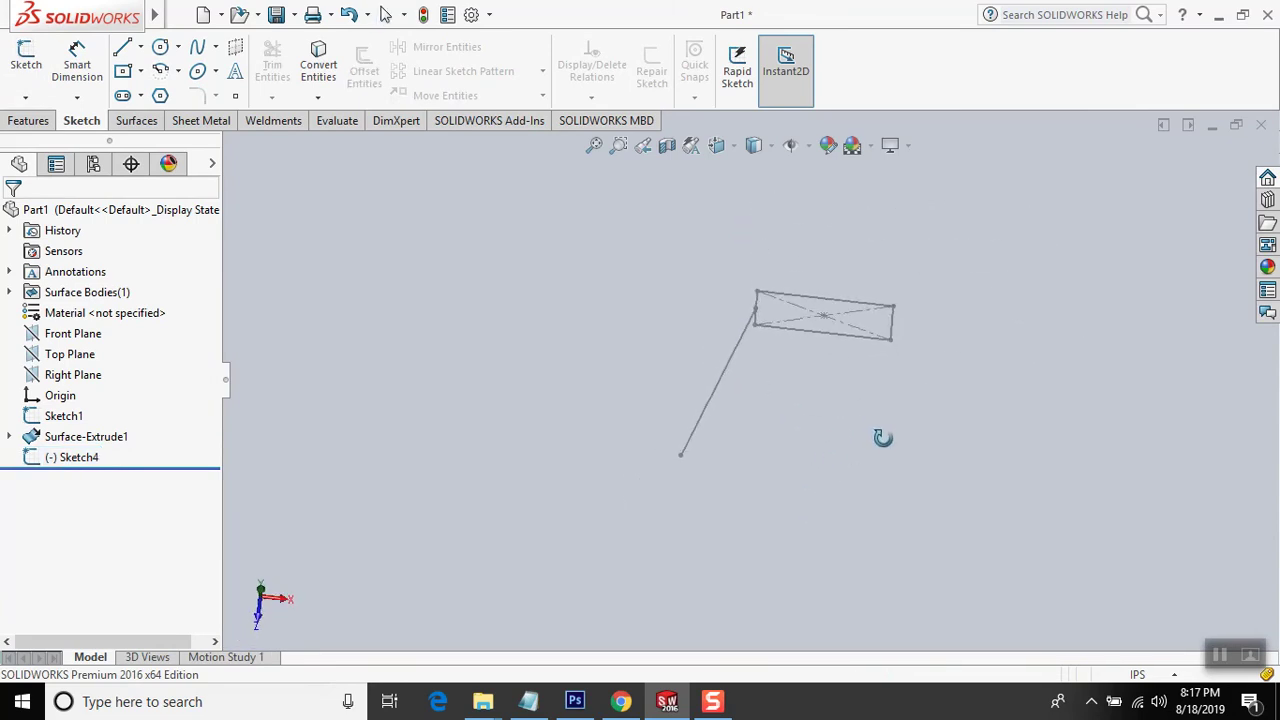
{"action": "left_click", "coordinate": [70, 416]}
{"action": "left_click", "coordinate": [28, 120]}
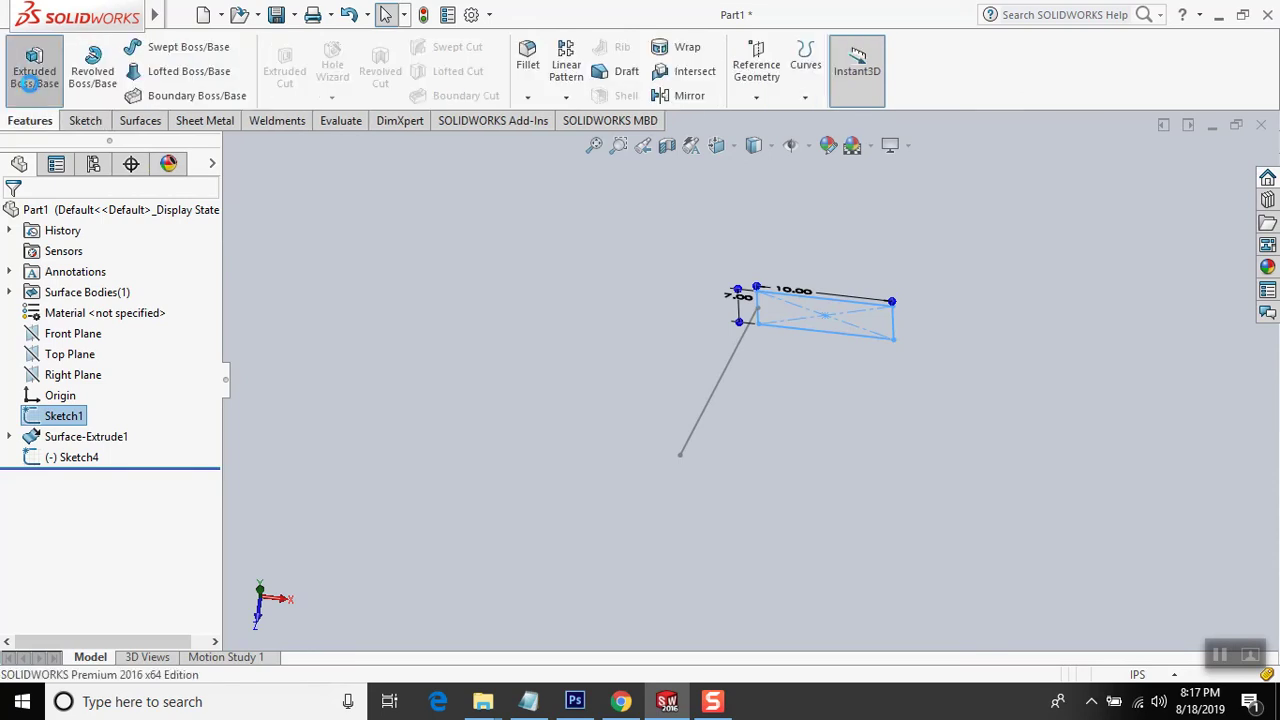
{"action": "left_click", "coordinate": [34, 65]}
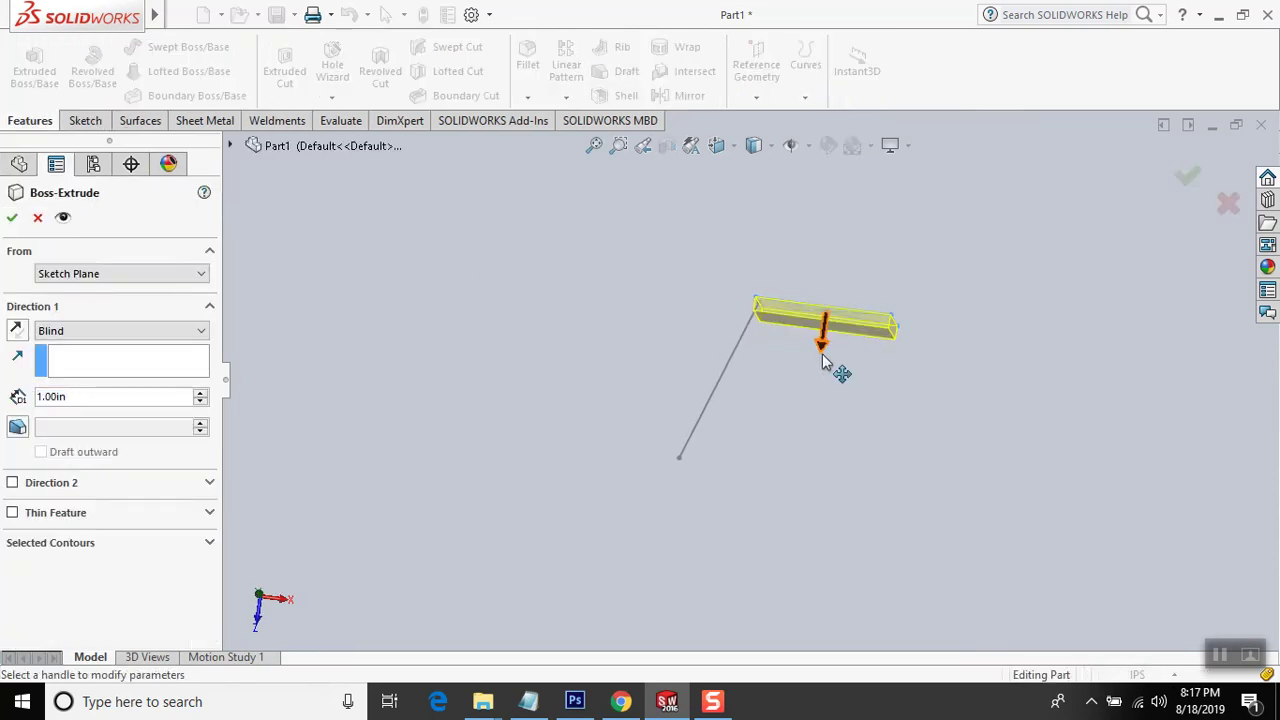
{"action": "left_click_drag", "start_coordinate": [822, 362], "coordinate": [808, 460]}
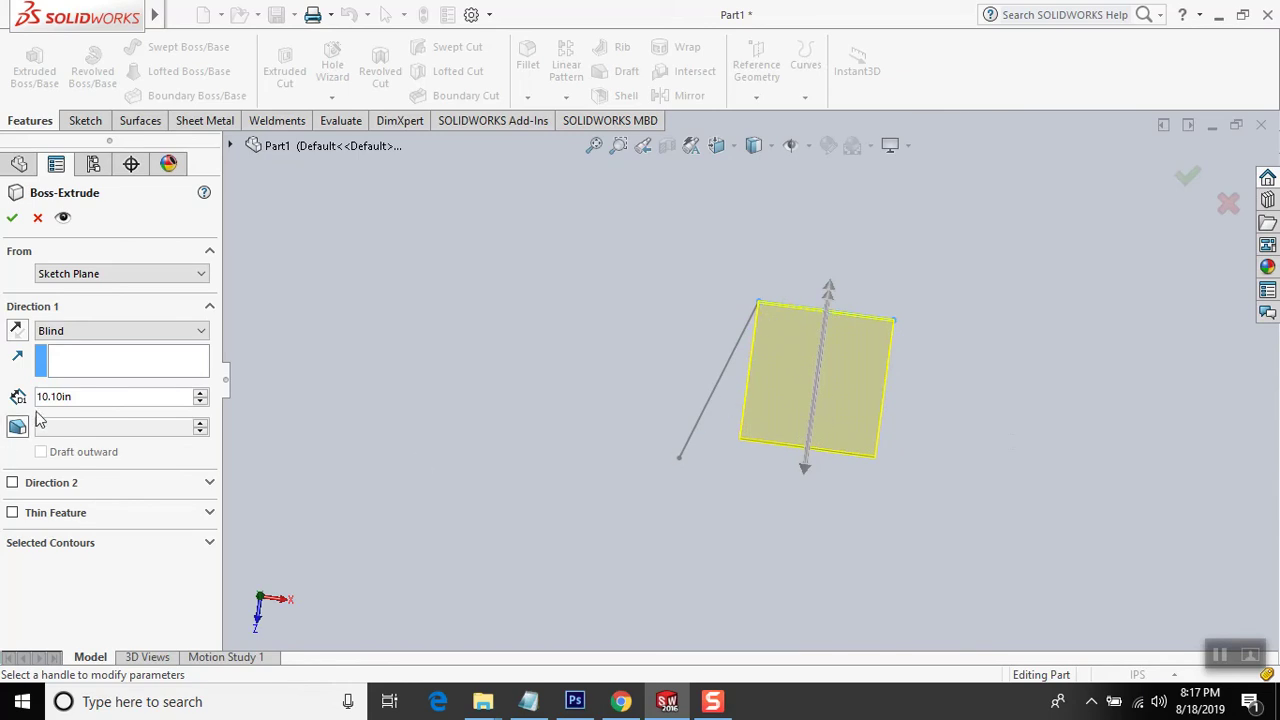
{"action": "left_click", "coordinate": [70, 368]}
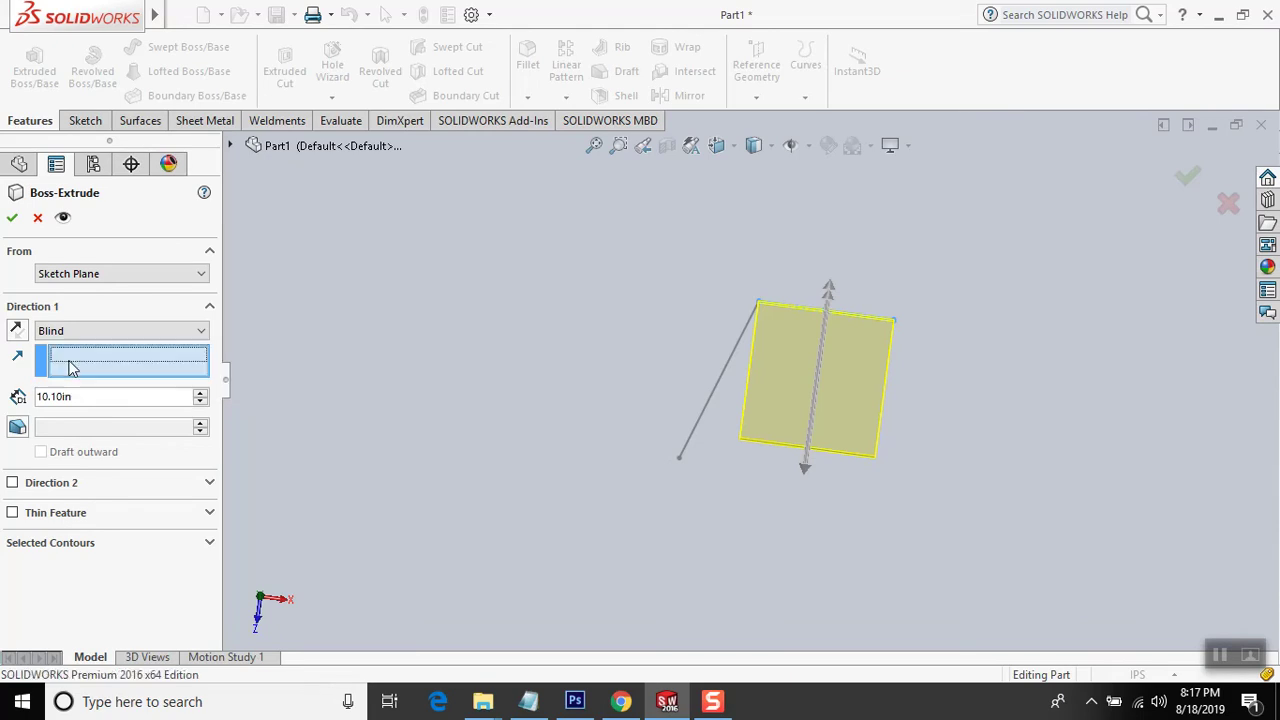
{"action": "left_click", "coordinate": [697, 430]}
{"action": "mouse_move", "coordinate": [677, 531]}
{"action": "middle_mouse_down"}
{"action": "mouse_move", "coordinate": [742, 508]}
{"action": "mouse_move", "coordinate": [686, 506]}
{"action": "mouse_move", "coordinate": [666, 569]}
{"action": "mouse_move", "coordinate": [739, 544]}
{"action": "mouse_move", "coordinate": [690, 575]}
{"action": "middle_mouse_up"}
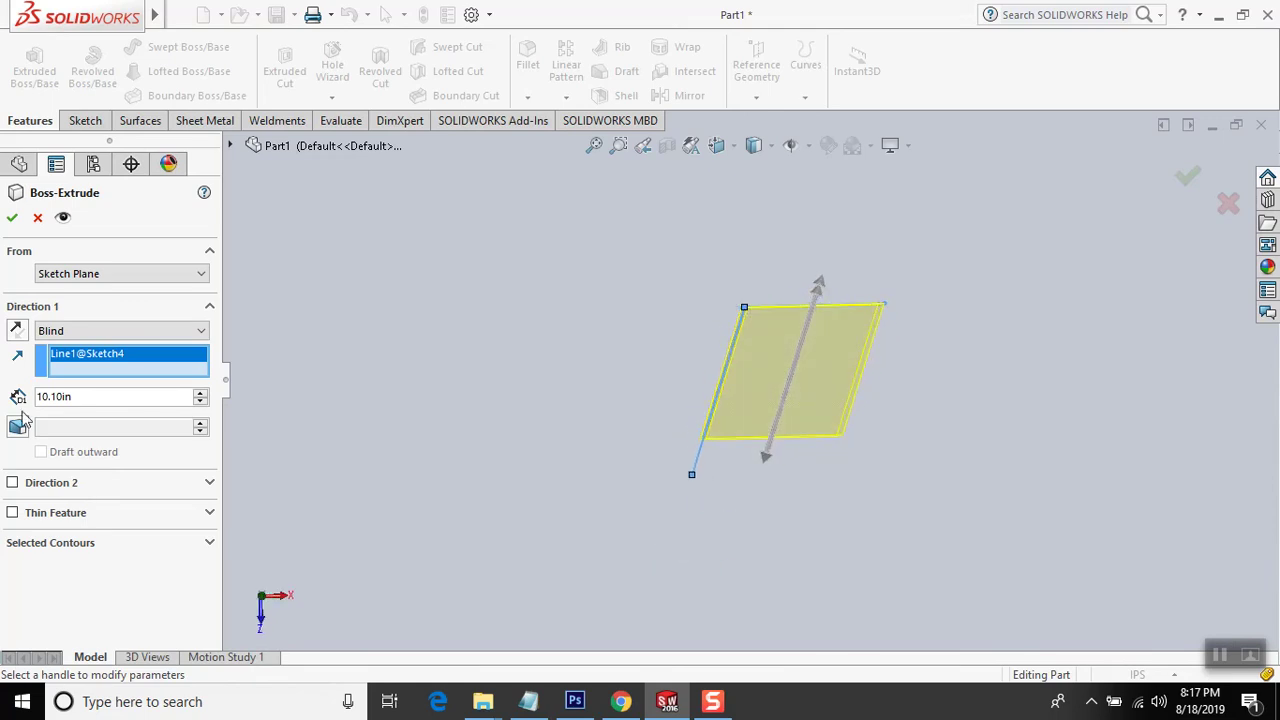
{"action": "right_click", "coordinate": [65, 366]}
{"action": "left_click", "coordinate": [110, 391]}
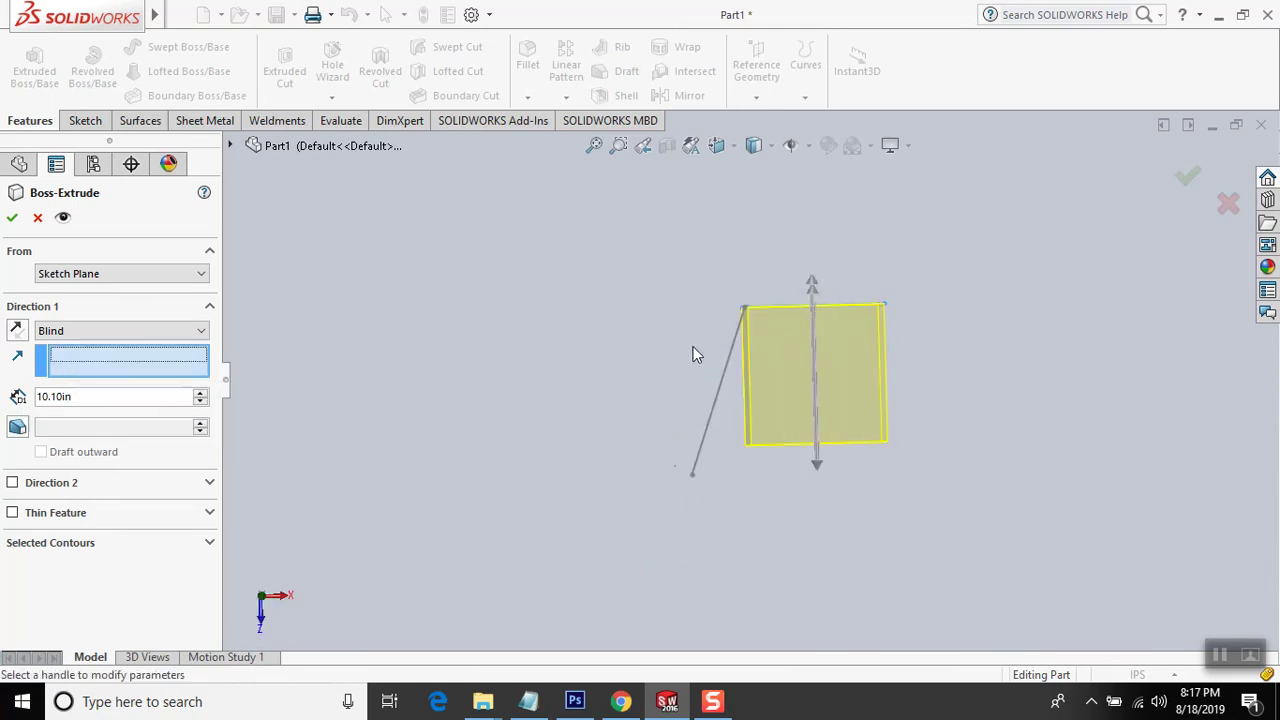
{"action": "left_click", "coordinate": [705, 437]}
{"action": "mouse_move", "coordinate": [874, 460]}
{"action": "middle_mouse_down"}
{"action": "mouse_move", "coordinate": [871, 306]}
{"action": "mouse_move", "coordinate": [814, 434]}
{"action": "mouse_move", "coordinate": [831, 486]}
{"action": "mouse_move", "coordinate": [894, 407]}
{"action": "middle_mouse_up"}
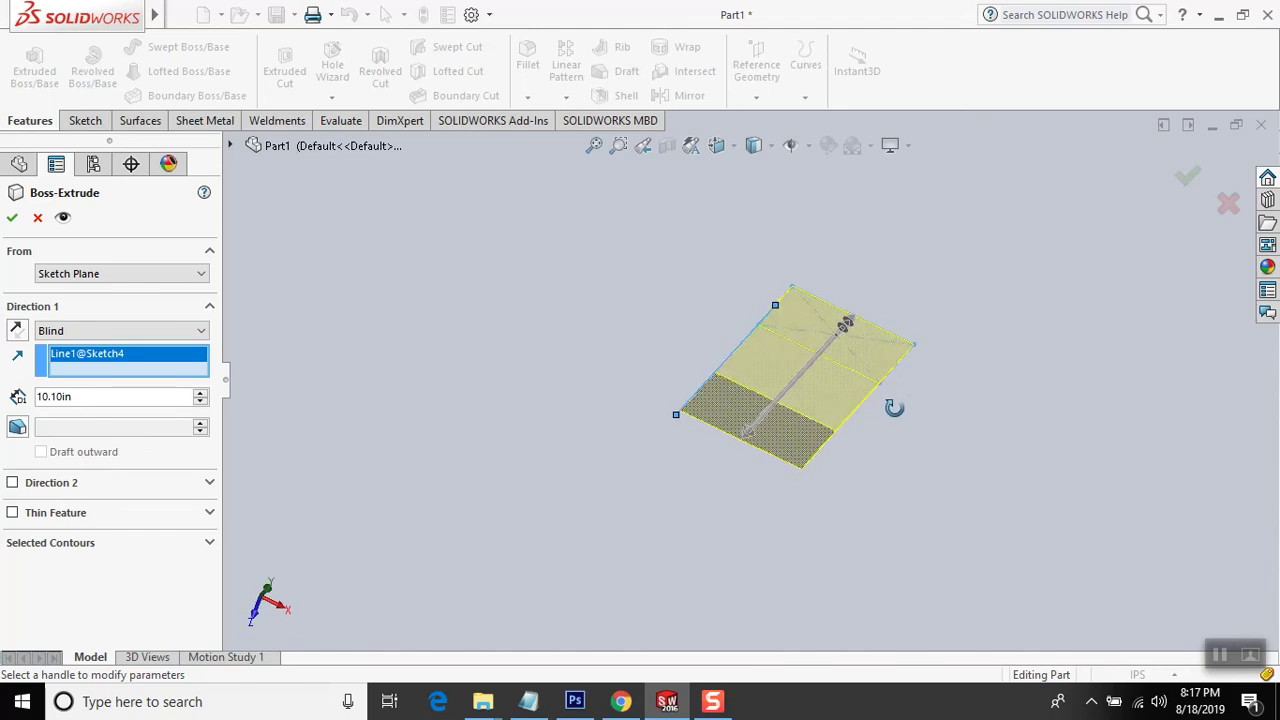
{"action": "middle_click_drag", "start_coordinate": [617, 378], "coordinate": [567, 397]}
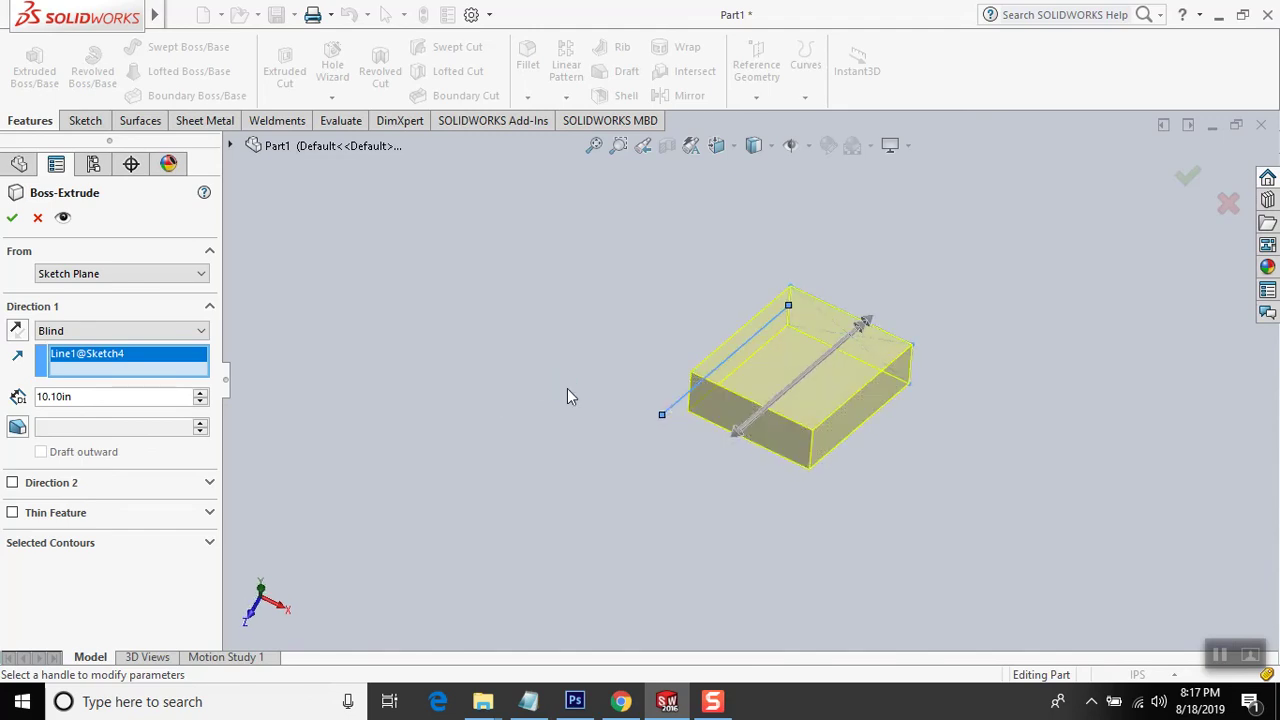
{"action": "left_click", "coordinate": [201, 396]}
{"action": "left_click", "coordinate": [201, 396]}
{"action": "left_click", "coordinate": [16, 330]}
{"action": "middle_click_drag", "start_coordinate": [586, 337], "coordinate": [586, 403]}
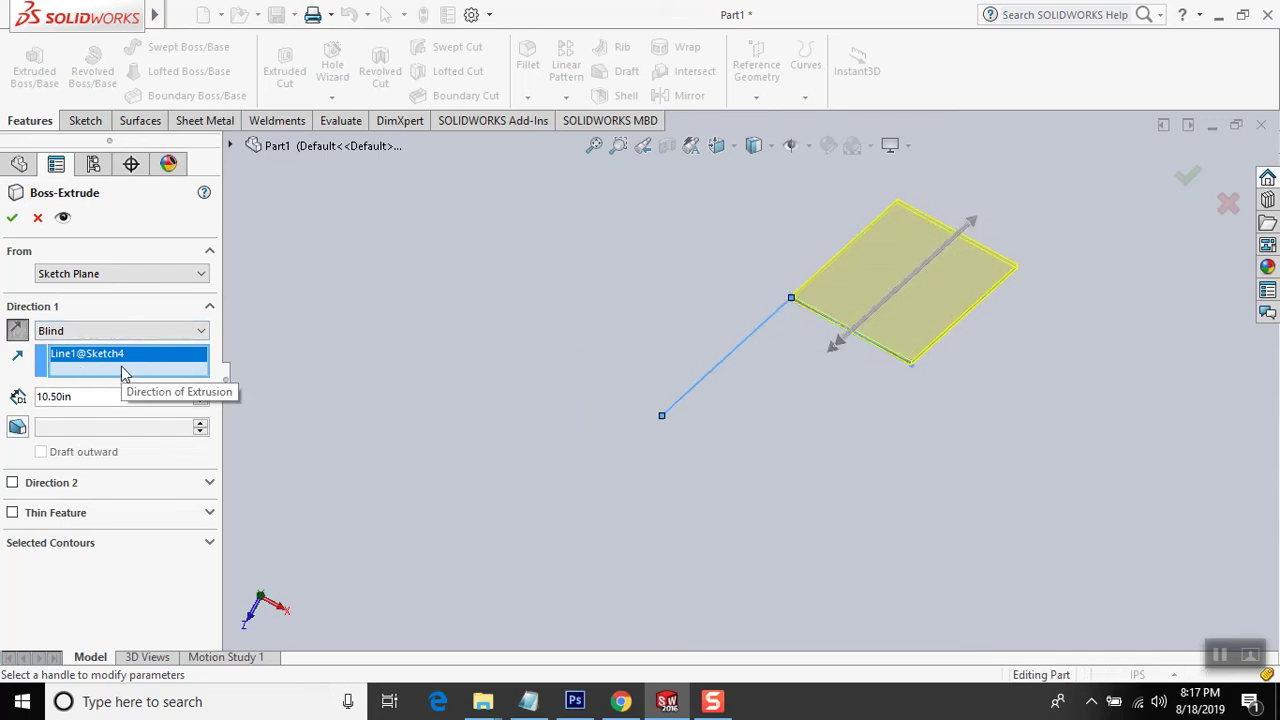
{"action": "left_click", "coordinate": [165, 335]}
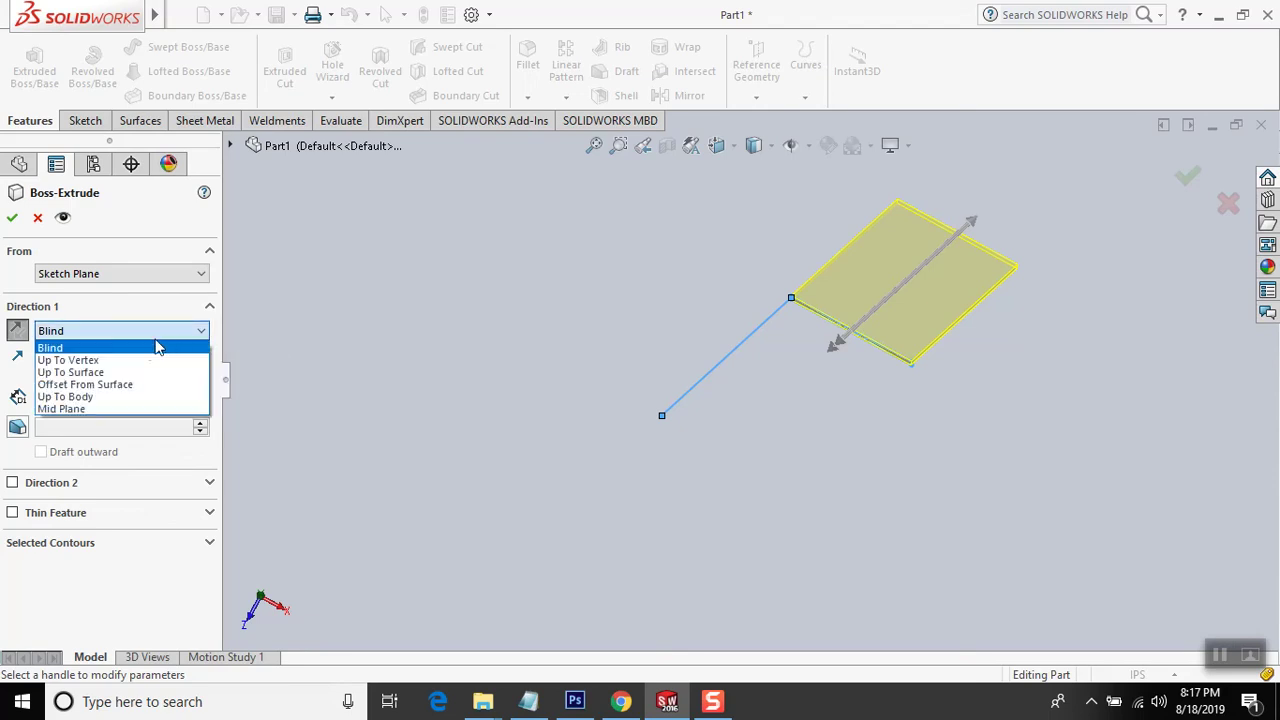
{"action": "left_click", "coordinate": [116, 362]}
{"action": "left_click", "coordinate": [37, 217]}
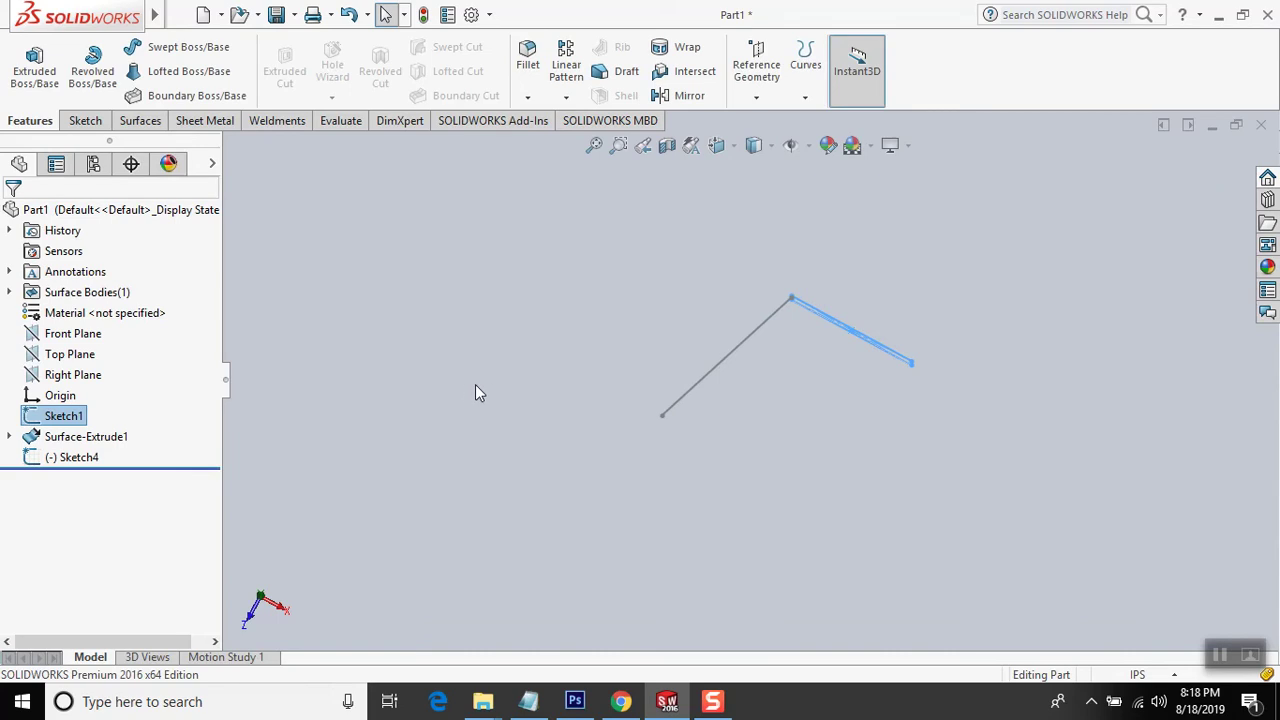
- Extrude the rectangle sketch Up To Vertex, ending at Sketch4's end point
{"action": "left_click", "coordinate": [34, 65]}
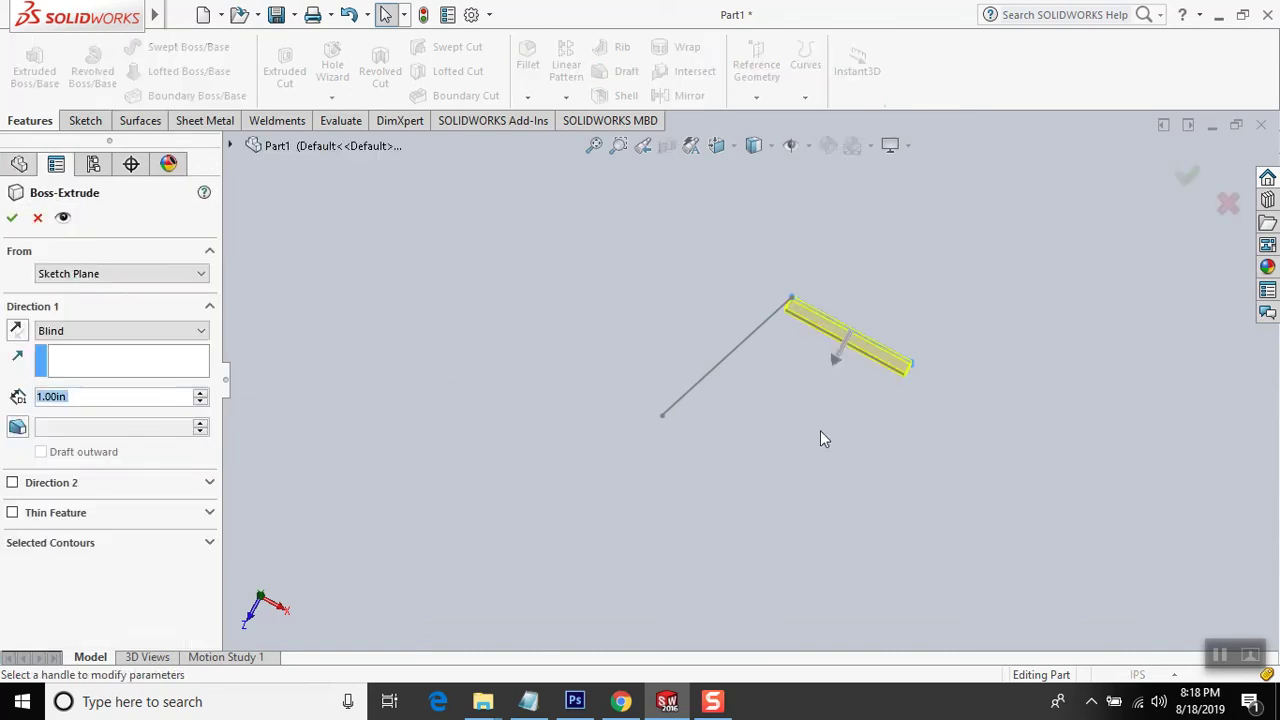
{"action": "middle_click_drag", "start_coordinate": [843, 486], "coordinate": [817, 445]}
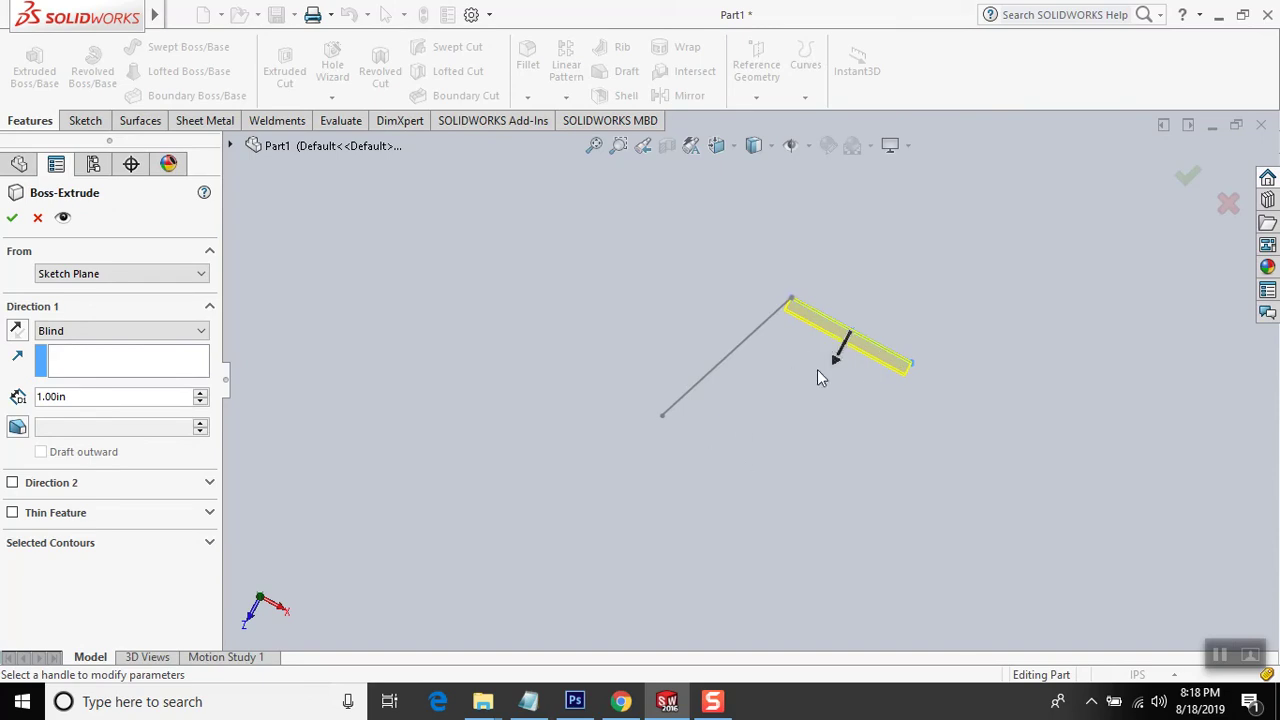
{"action": "left_click", "coordinate": [199, 330]}
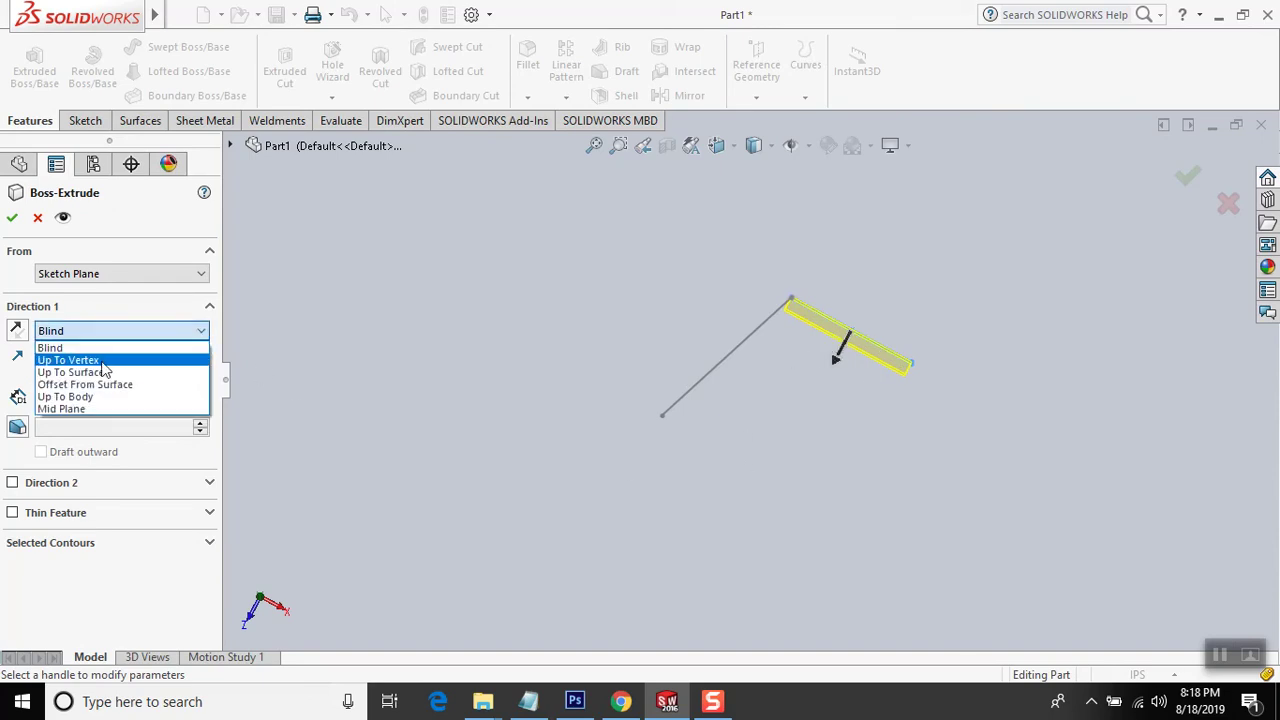
{"action": "left_click", "coordinate": [102, 362]}
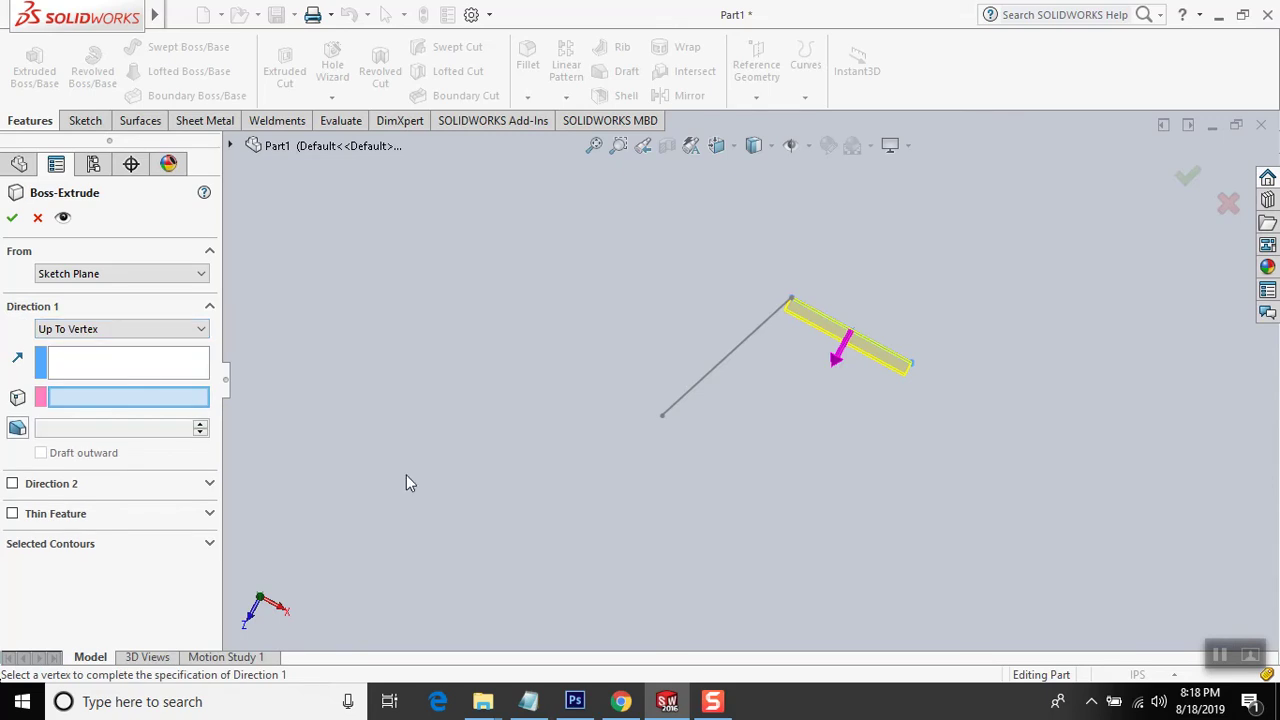
{"action": "left_click", "coordinate": [662, 416]}
{"action": "middle_click_drag", "start_coordinate": [1068, 363], "coordinate": [1076, 347]}
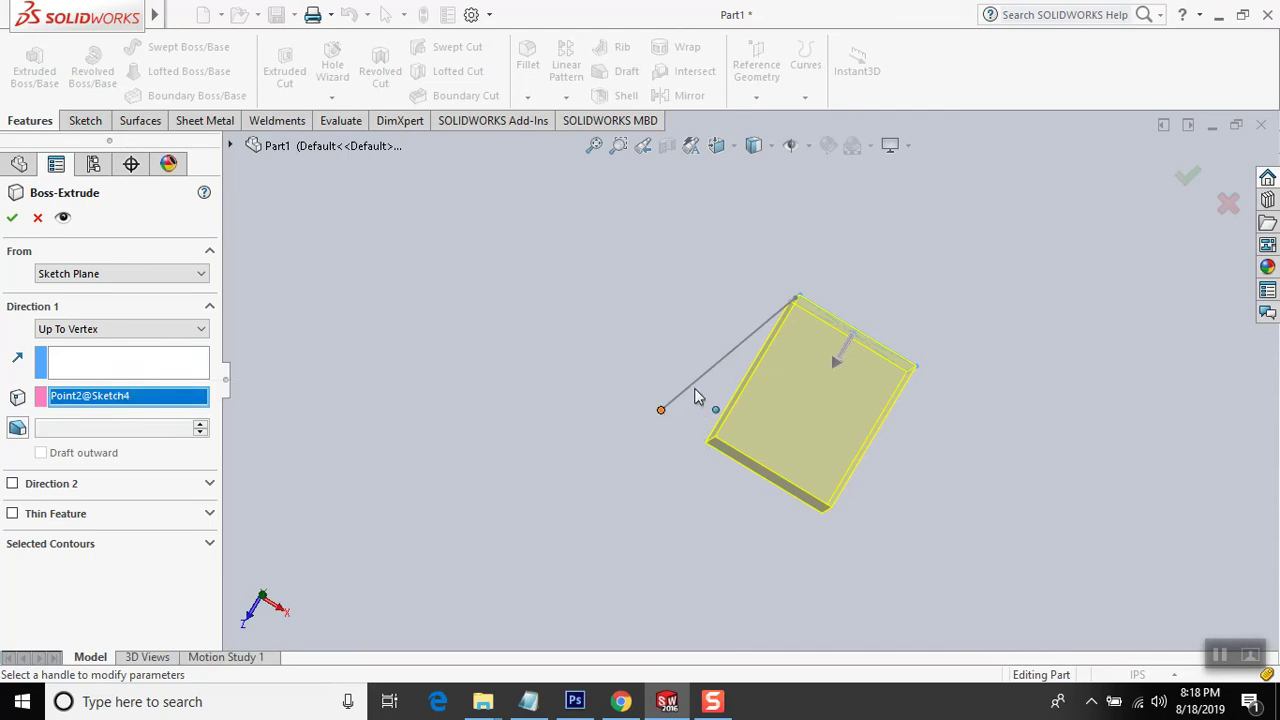
- Set Line1@Sketch4 as the extrusion direction, then delete it from the direction field
{"action": "left_click", "coordinate": [138, 373]}
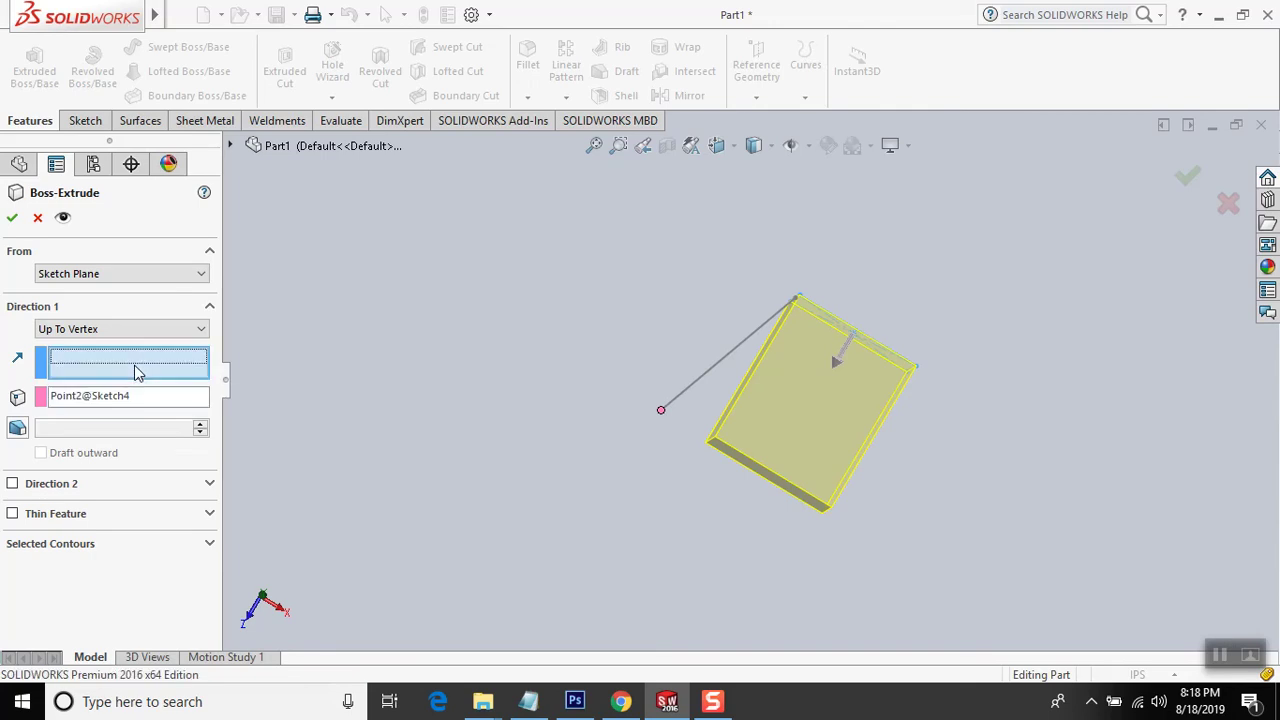
{"action": "left_click", "coordinate": [690, 388]}
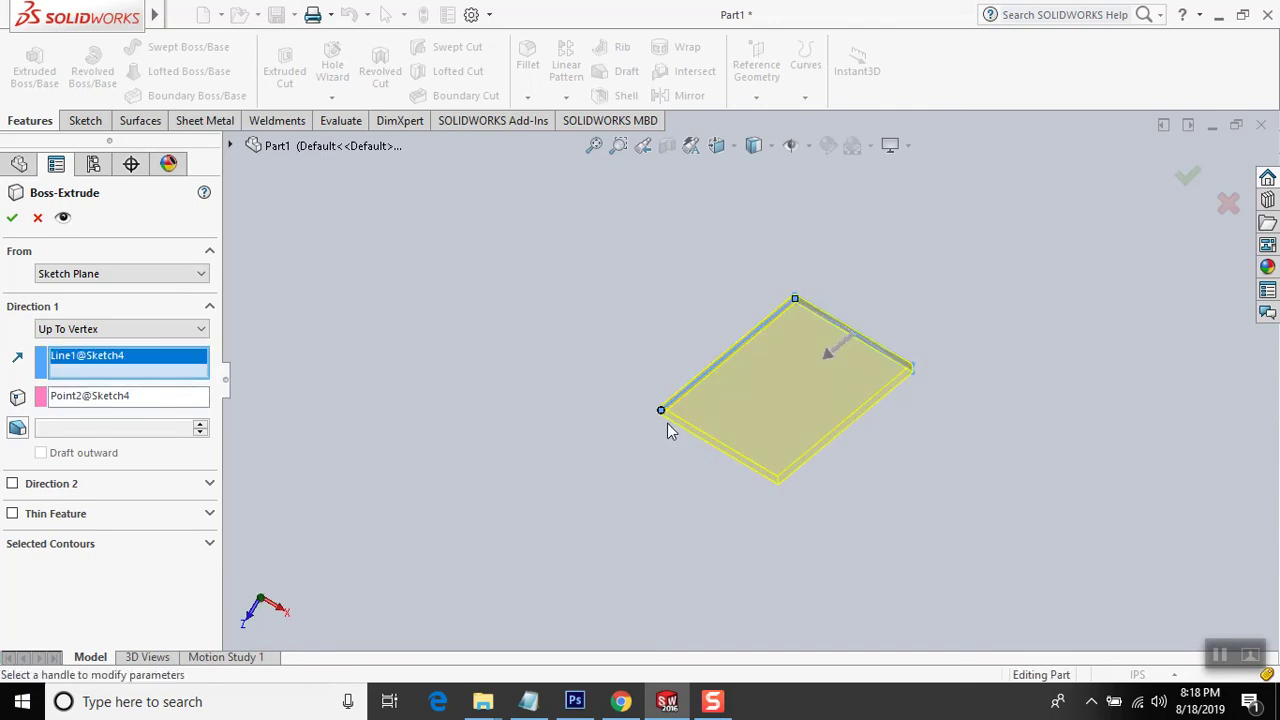
{"action": "right_click", "coordinate": [138, 373]}
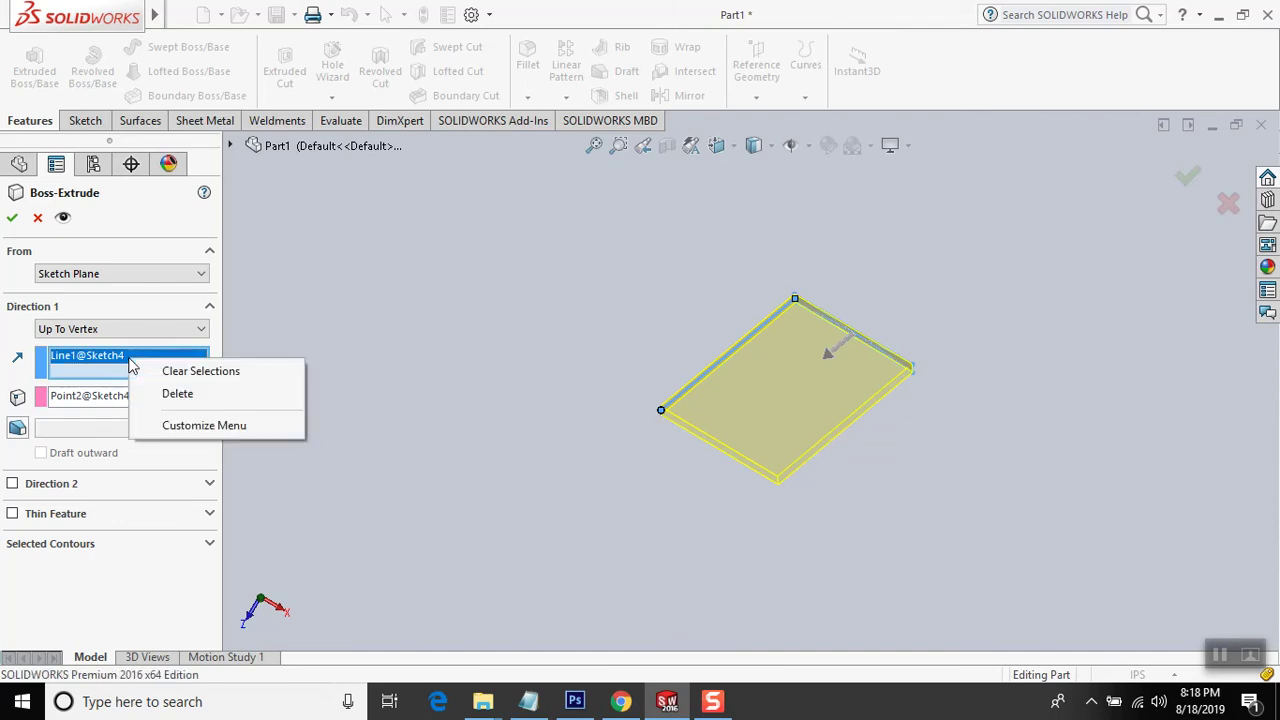
{"action": "left_click", "coordinate": [172, 395]}
- Check the slab's thickness and cancel the extrusion
{"action": "middle_click_drag", "start_coordinate": [507, 480], "coordinate": [704, 446]}
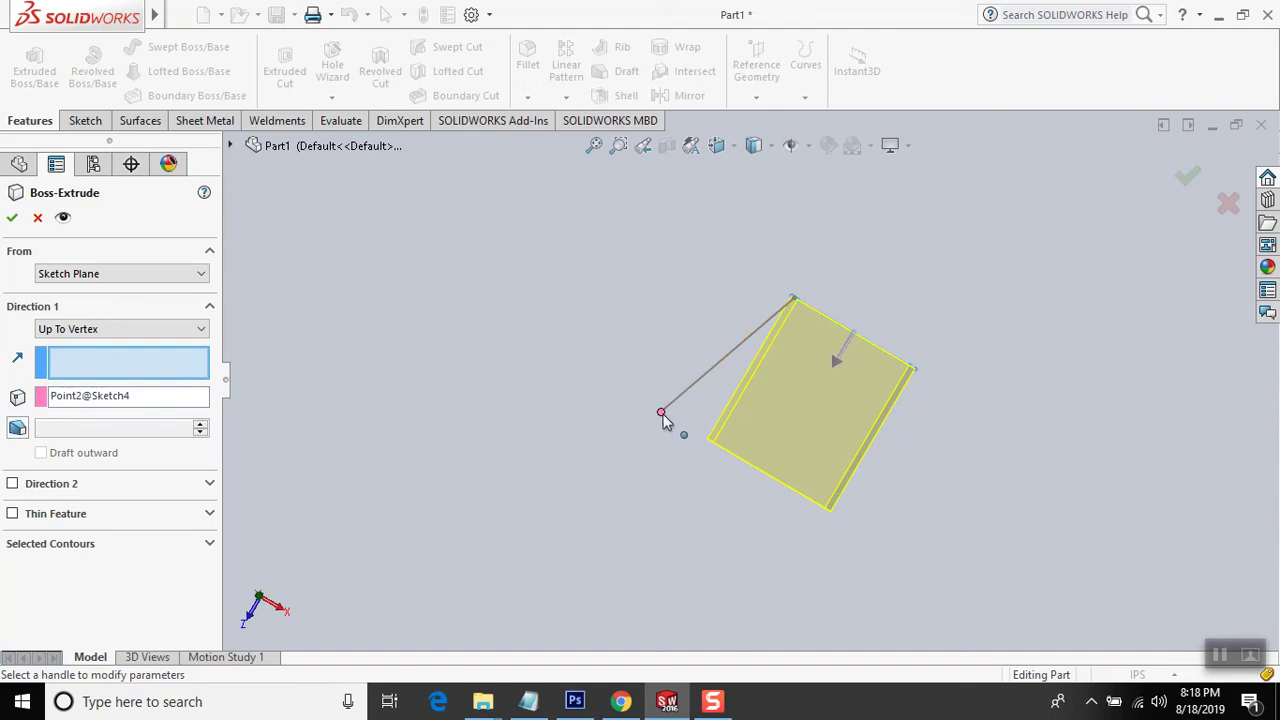
{"action": "left_click", "coordinate": [150, 330]}
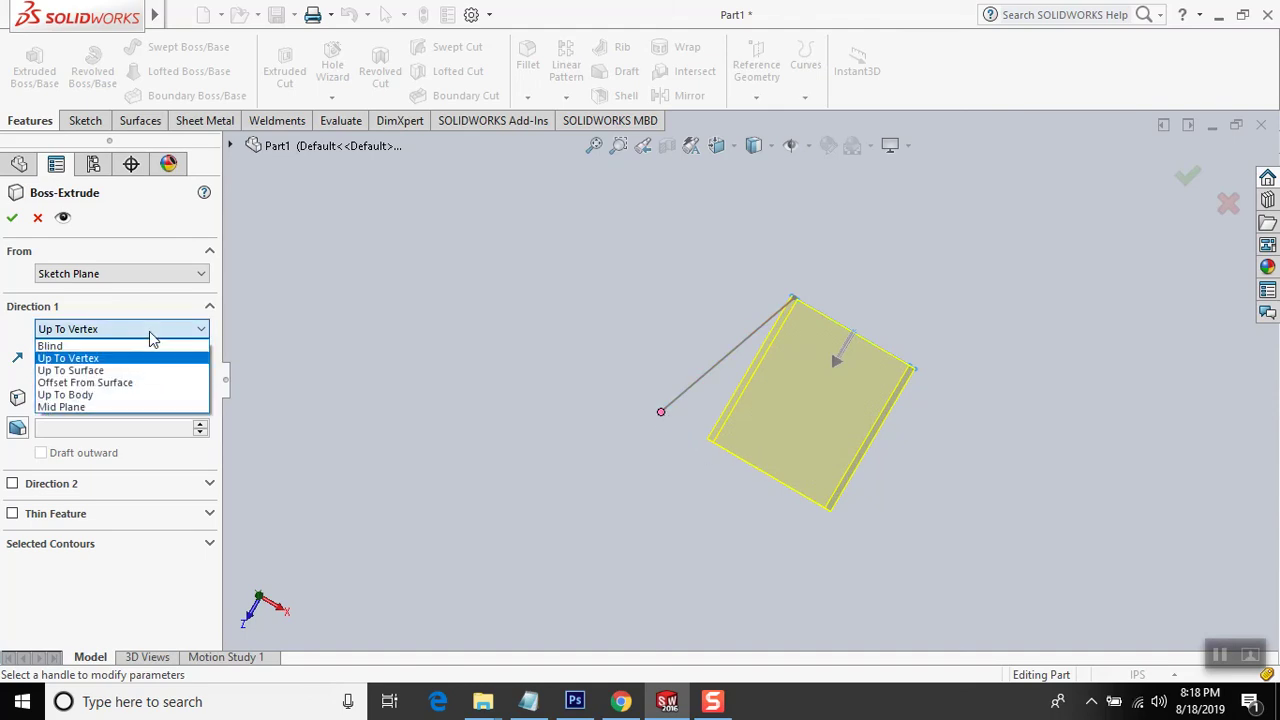
{"action": "left_click", "coordinate": [39, 219]}
{"action": "left_click", "coordinate": [38, 218]}
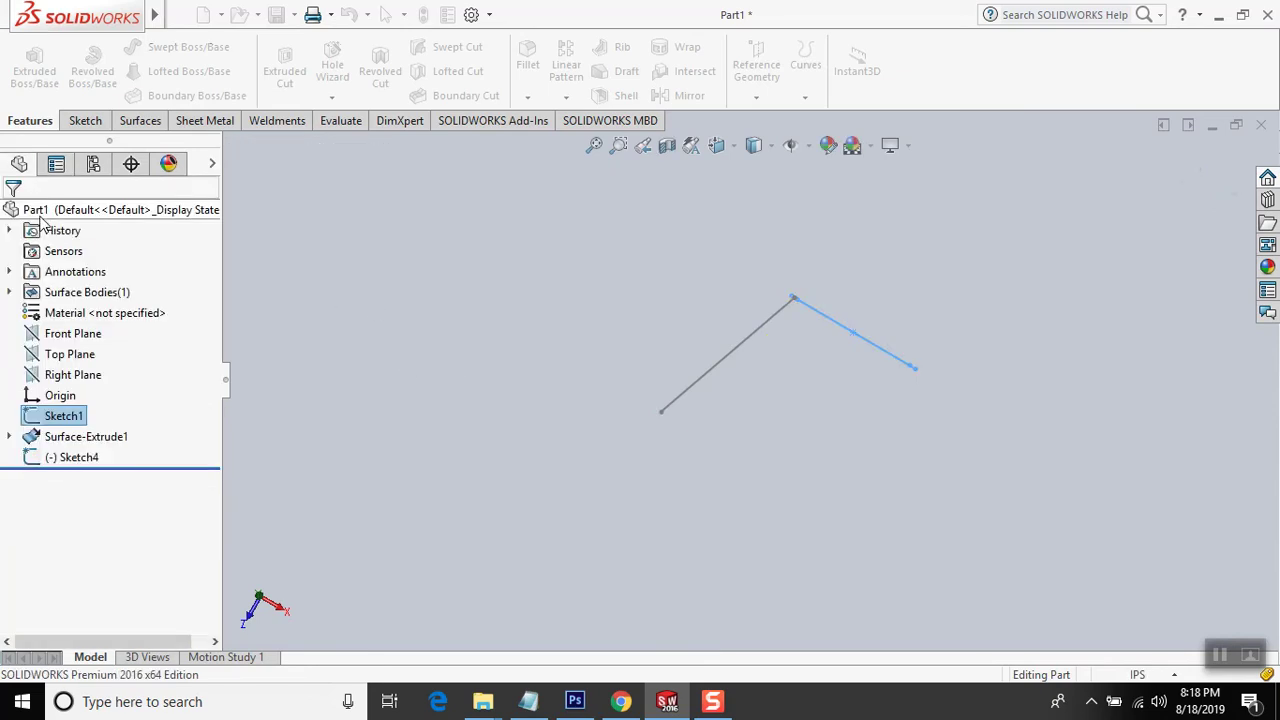
- Show the hidden curved surface Surface-Extrude1
{"action": "right_click", "coordinate": [118, 440]}
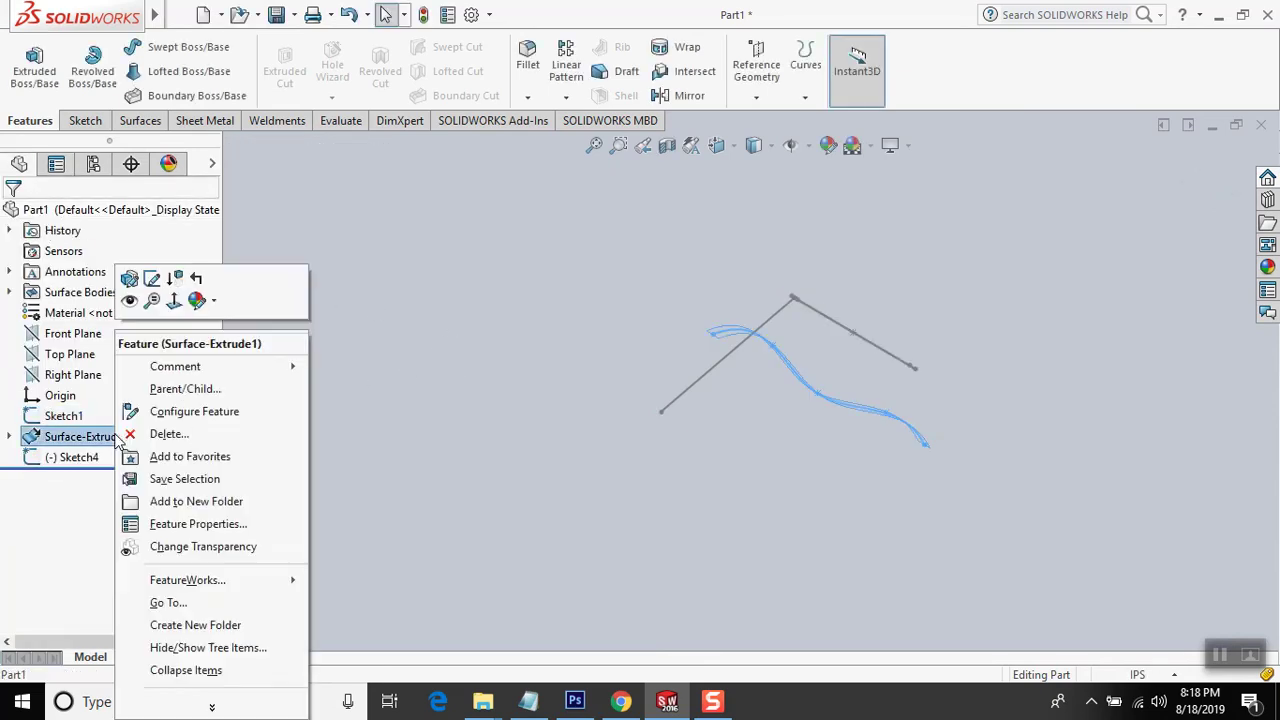
{"action": "left_click", "coordinate": [129, 304]}
{"action": "middle_click_drag", "start_coordinate": [616, 508], "coordinate": [629, 489]}
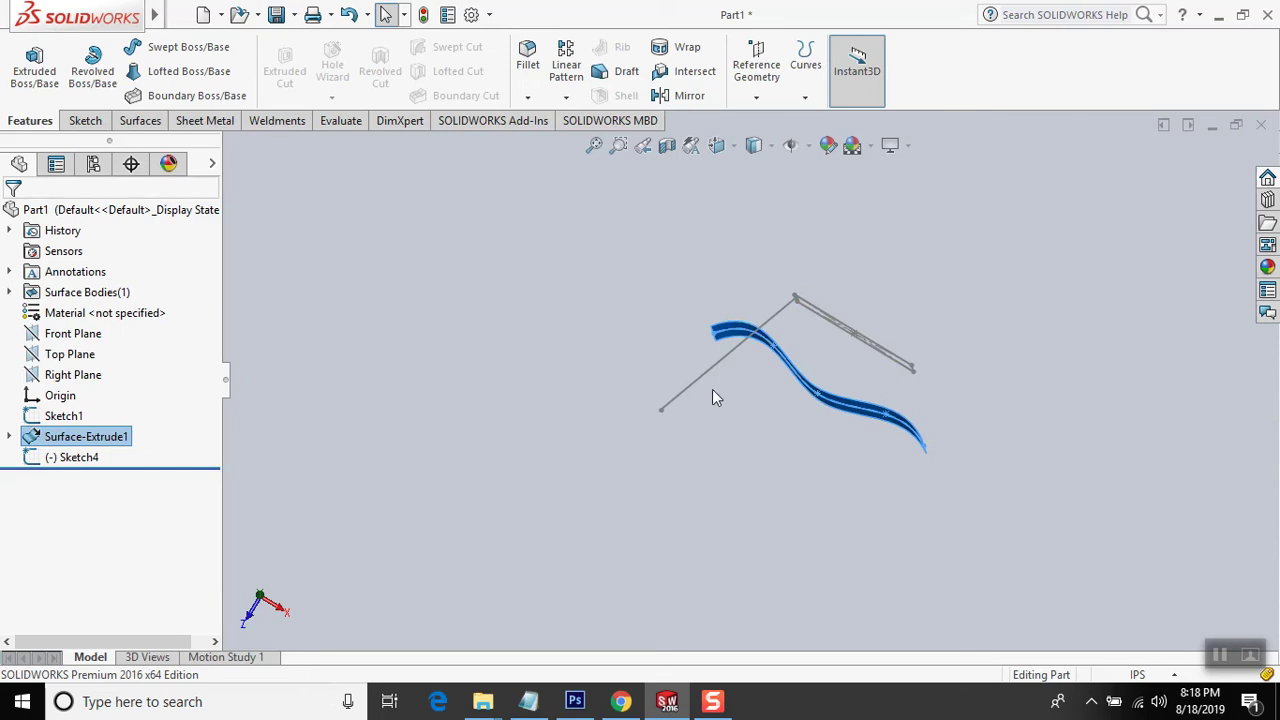
- Extrude Sketch1 Up To Surface at Surface-Extrude1, then switch to Offset From Surface
{"action": "left_click", "coordinate": [66, 416]}
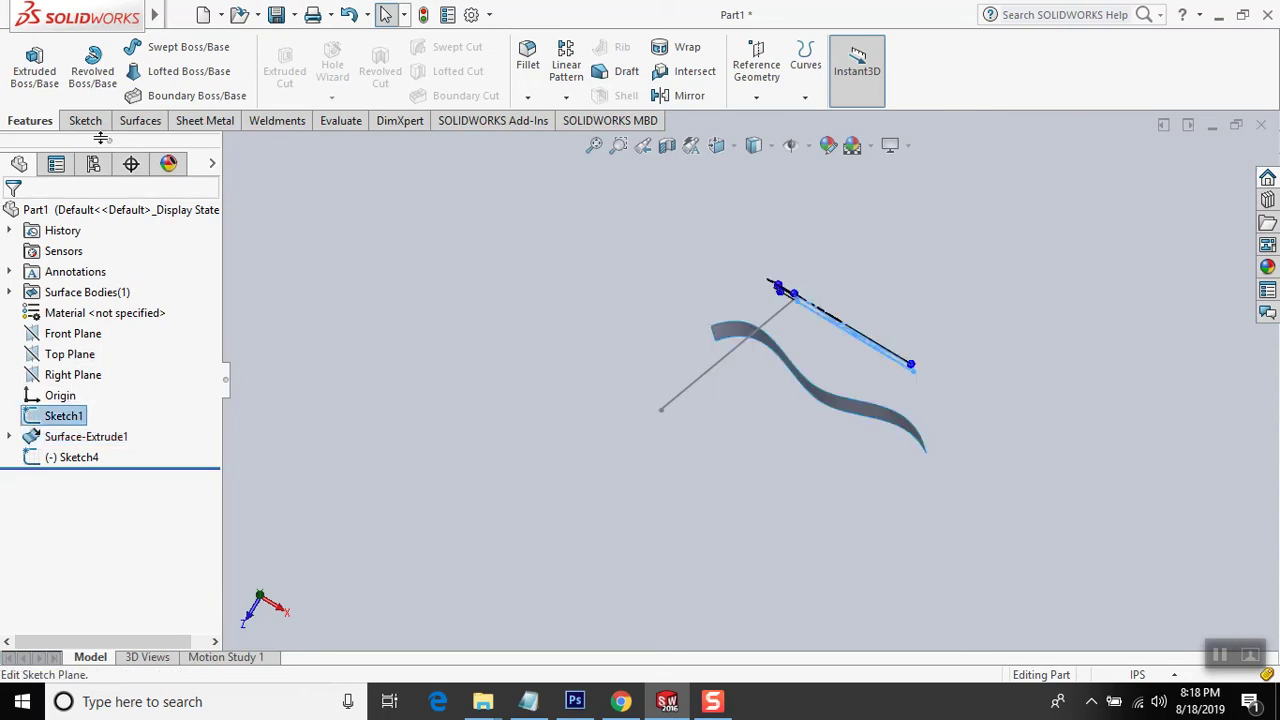
{"action": "left_click", "coordinate": [38, 85]}
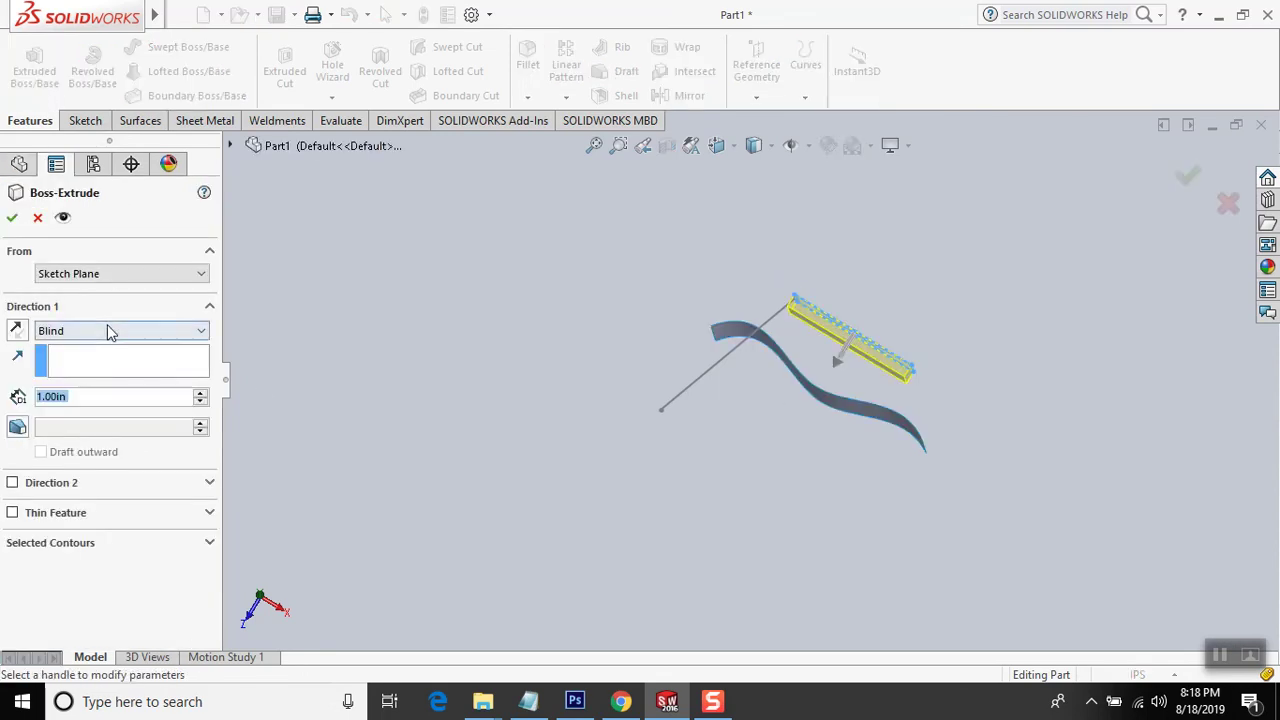
{"action": "left_click", "coordinate": [110, 331]}
{"action": "left_click", "coordinate": [100, 372]}
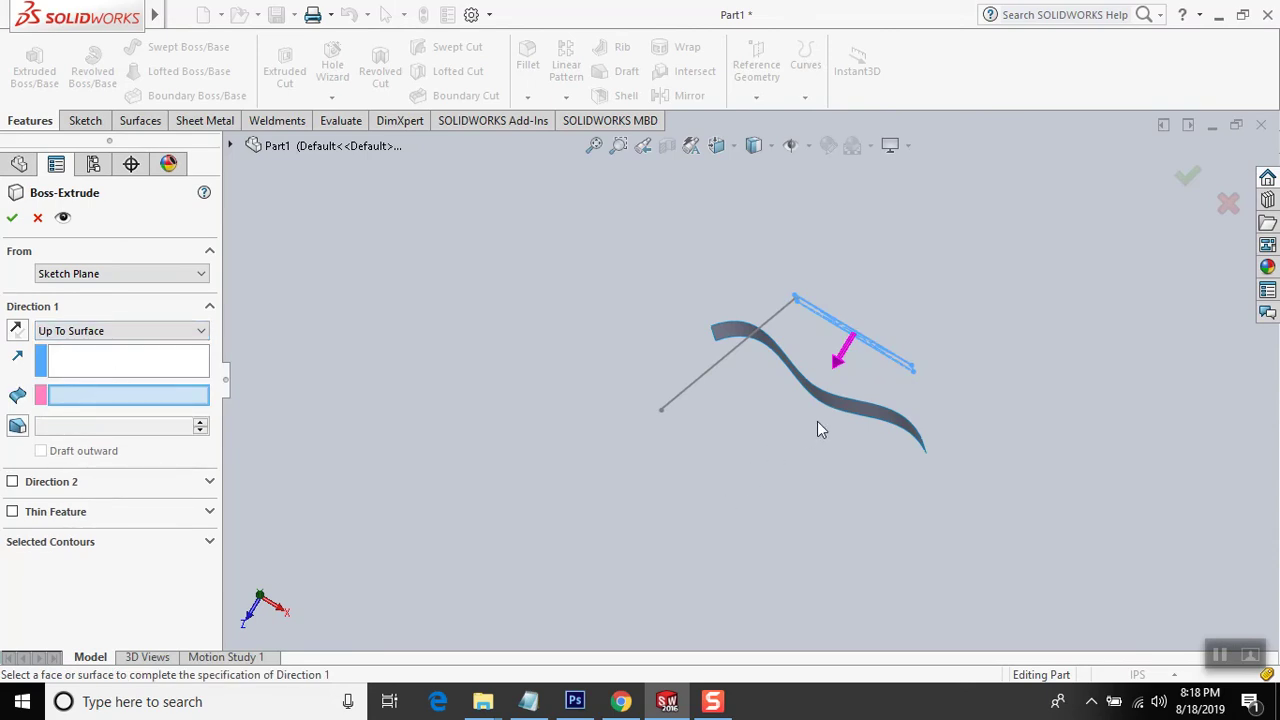
{"action": "left_click", "coordinate": [852, 402]}
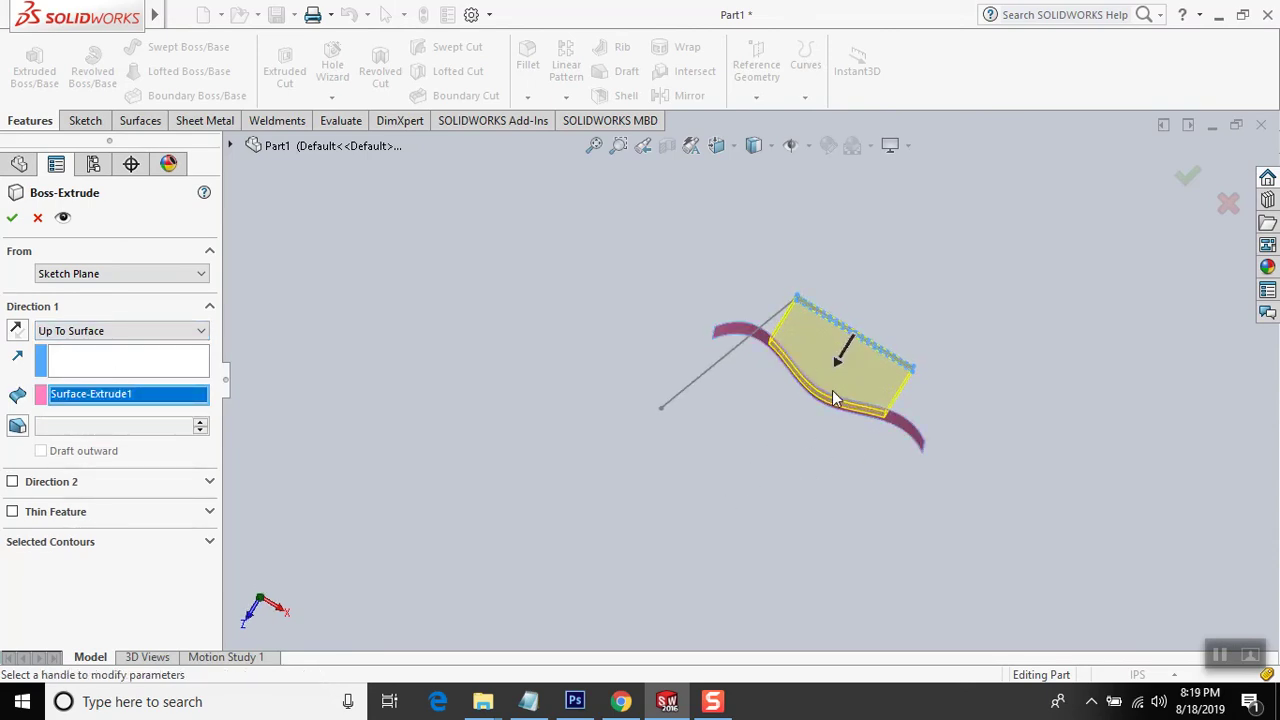
{"action": "mouse_move", "coordinate": [890, 434]}
{"action": "middle_mouse_down"}
{"action": "mouse_move", "coordinate": [862, 440]}
{"action": "mouse_move", "coordinate": [816, 422]}
{"action": "mouse_move", "coordinate": [885, 397]}
{"action": "mouse_move", "coordinate": [845, 400]}
{"action": "middle_mouse_up"}
{"action": "left_click", "coordinate": [156, 333]}
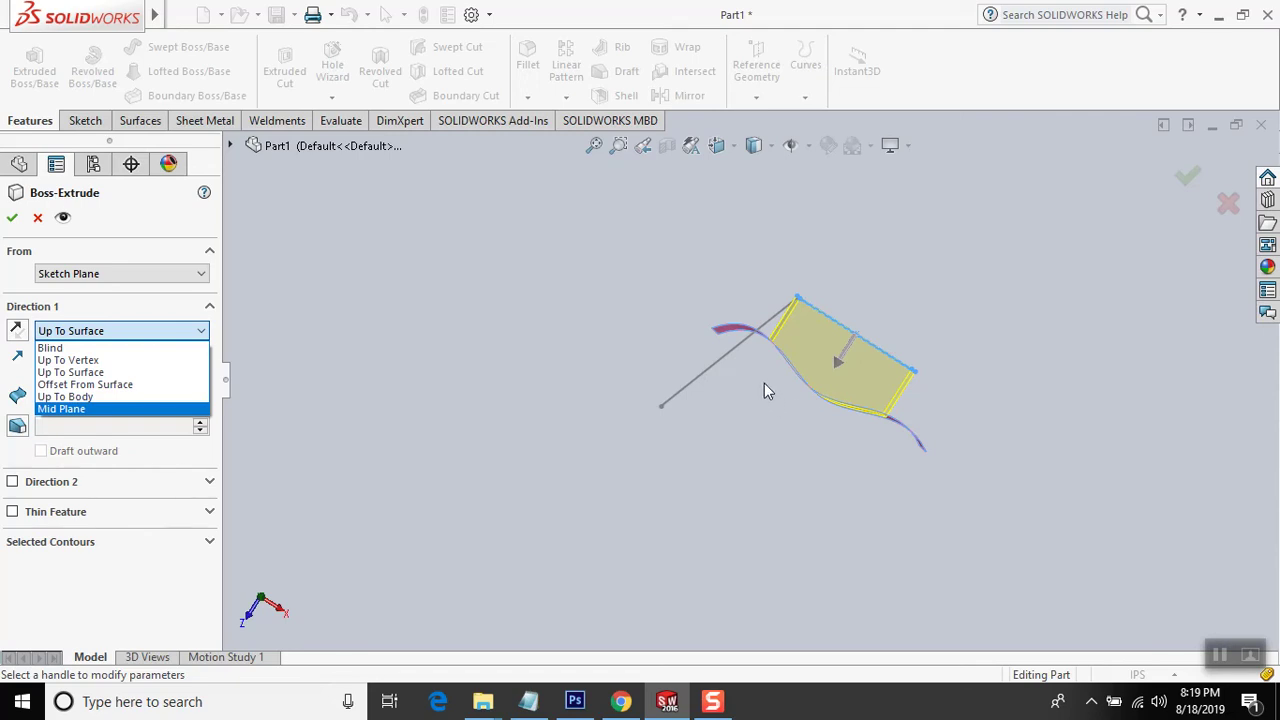
{"action": "left_click", "coordinate": [118, 388]}
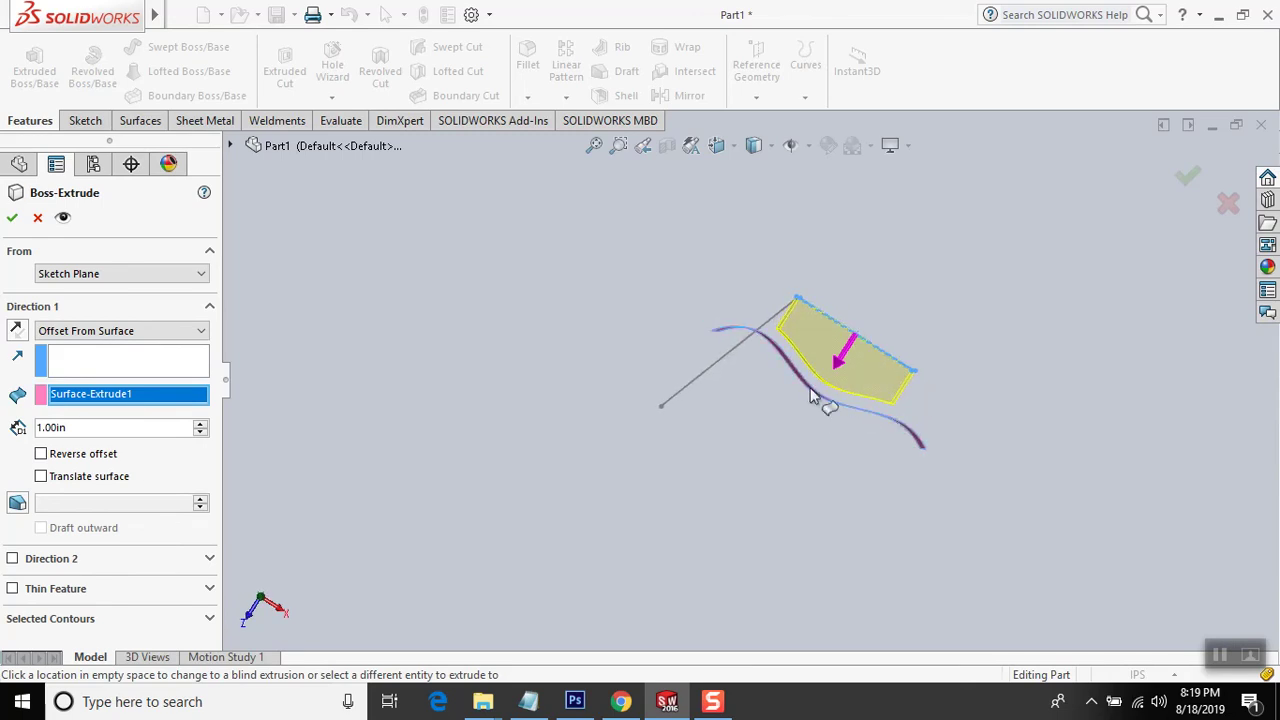
- Set the surface offset to 0.50 in and toggle Reverse offset on and back off
{"action": "left_click_drag", "start_coordinate": [96, 432], "coordinate": [3, 428]}
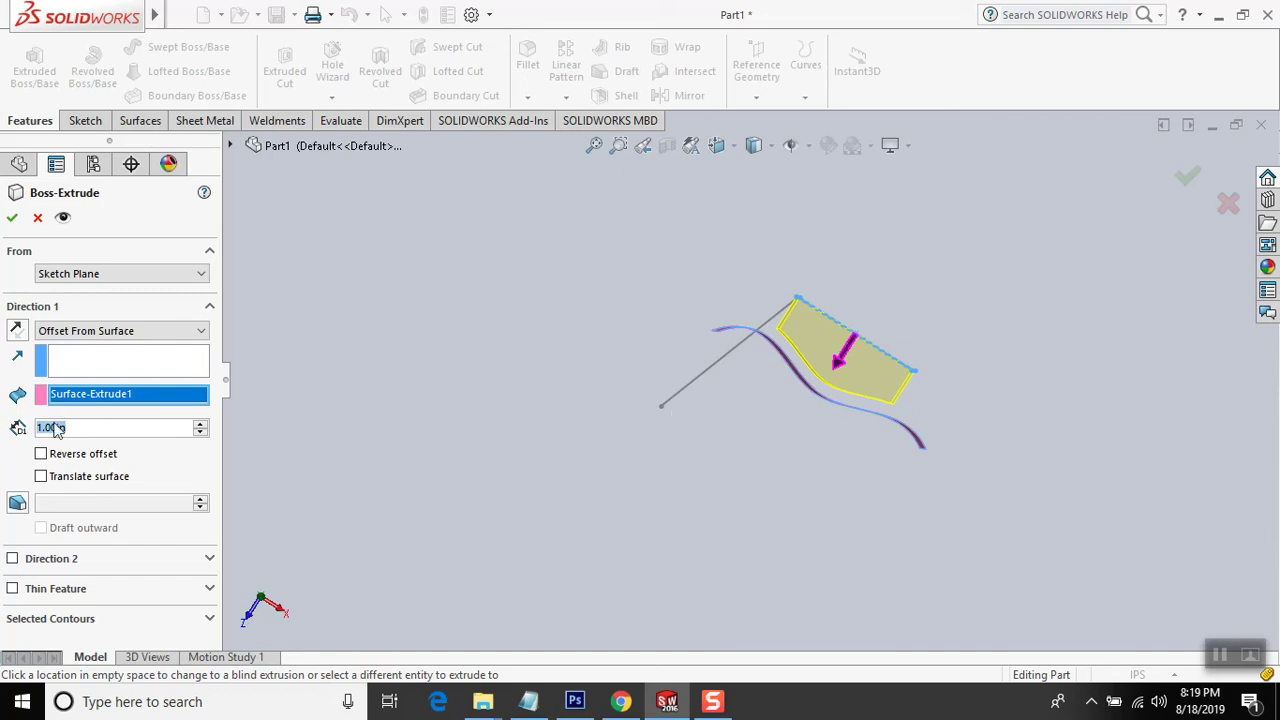
{"action": "type", "text": "0.5"}
{"action": "key", "text": "Return"}
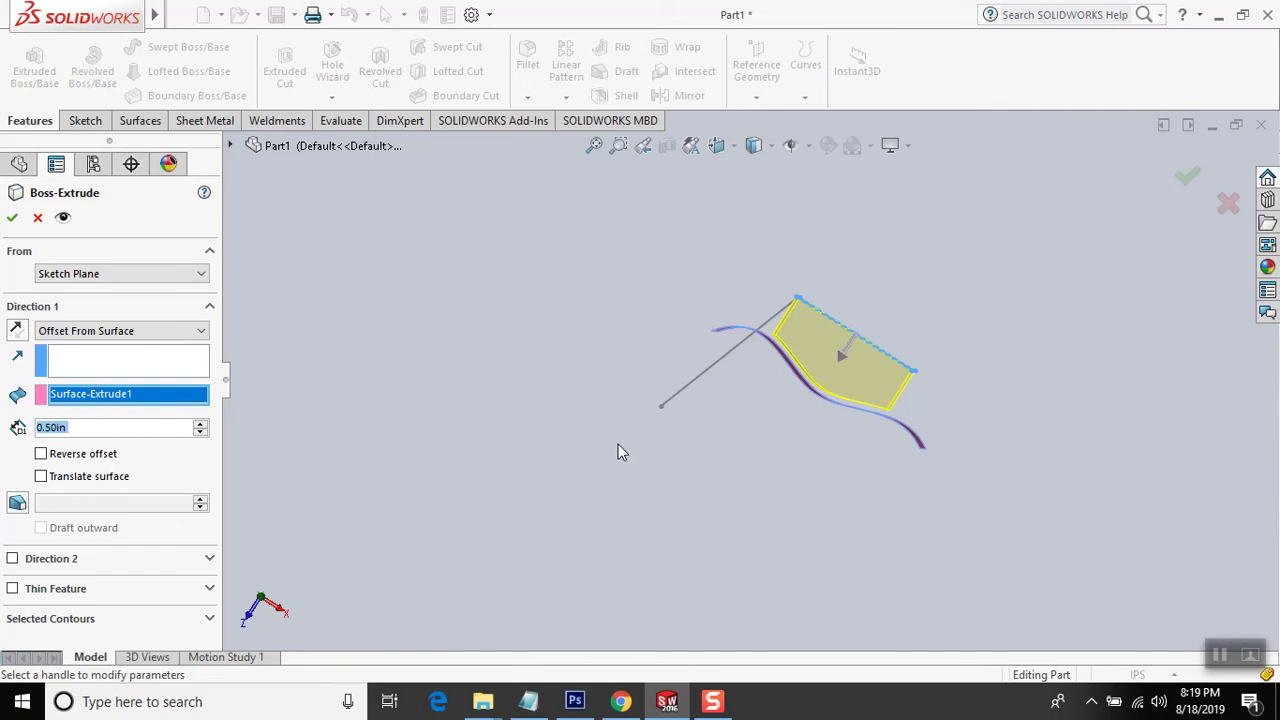
{"action": "scroll", "coordinate": [844, 405], "scroll_direction": "down", "scroll_amount": 3}
{"action": "middle_click_drag", "start_coordinate": [728, 363], "coordinate": [731, 357]}
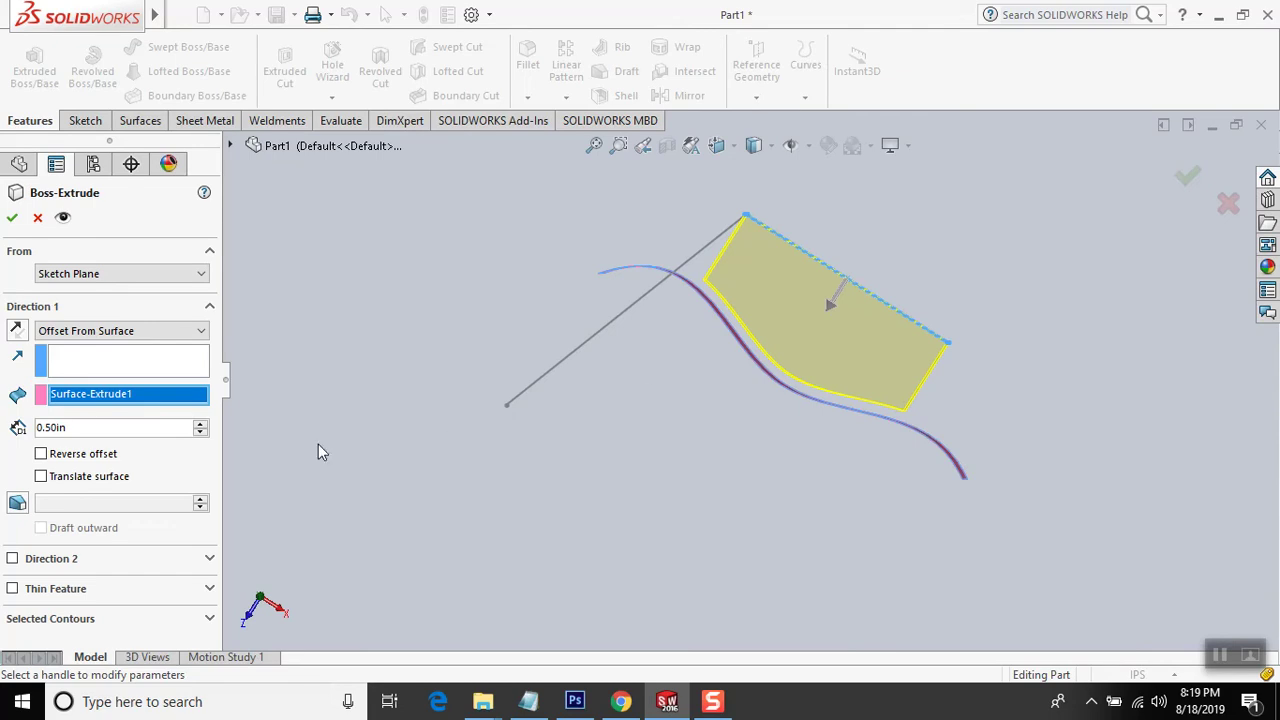
{"action": "left_click", "coordinate": [45, 454]}
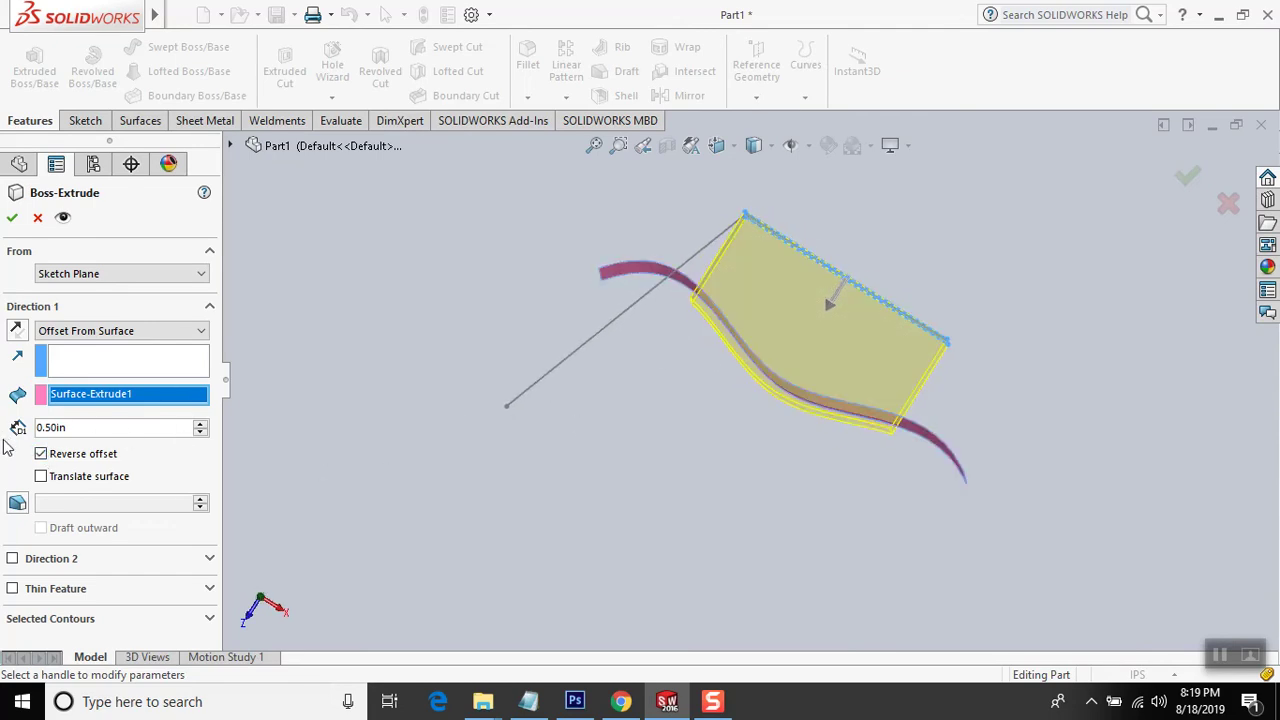
{"action": "left_click", "coordinate": [41, 455]}
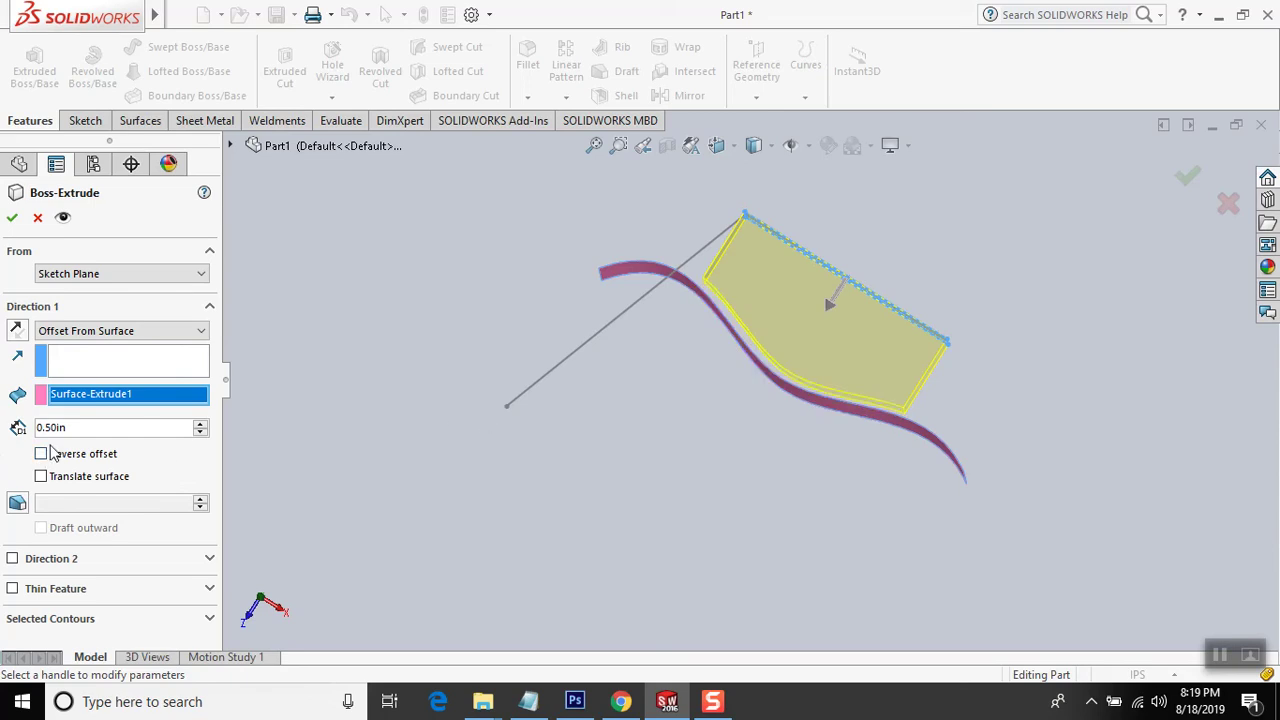
{"action": "left_click", "coordinate": [52, 460]}
{"action": "left_click", "coordinate": [54, 460]}
{"action": "left_click", "coordinate": [160, 334]}
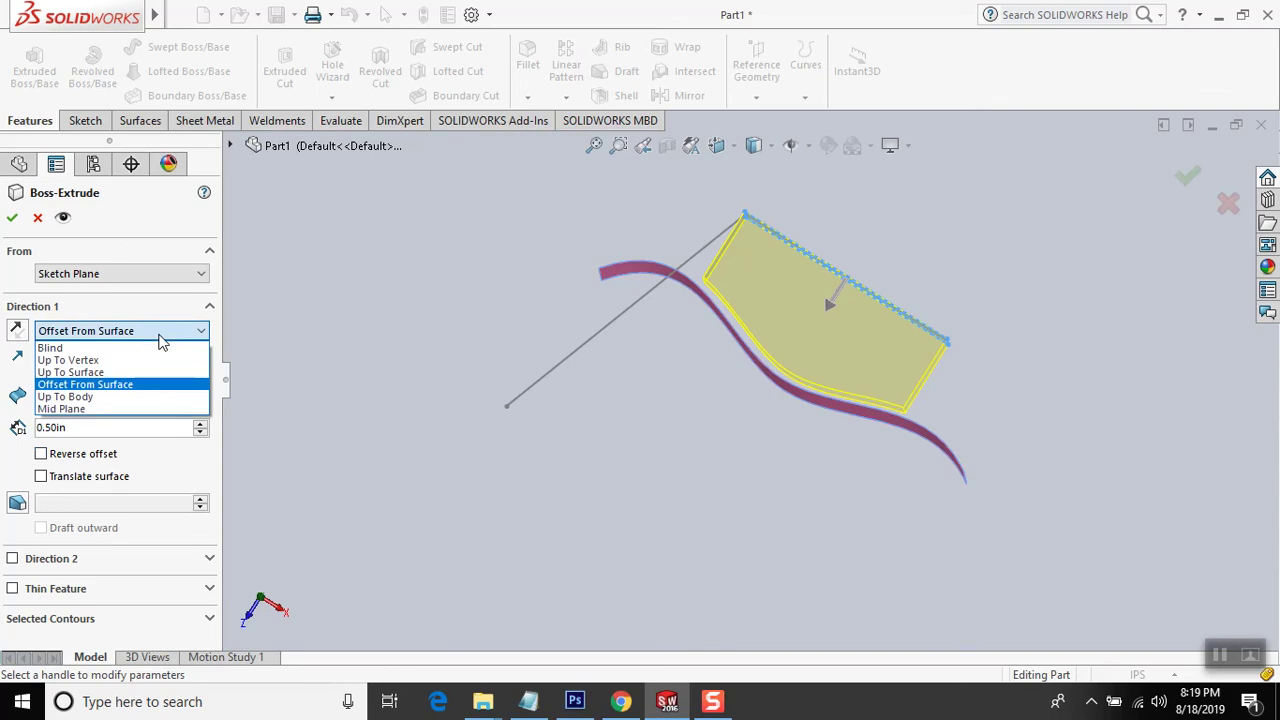
- Try a Mid Plane extrusion, dragging the slab depth in both directions
{"action": "left_click", "coordinate": [123, 406]}
{"action": "left_click_drag", "start_coordinate": [839, 311], "coordinate": [815, 340]}
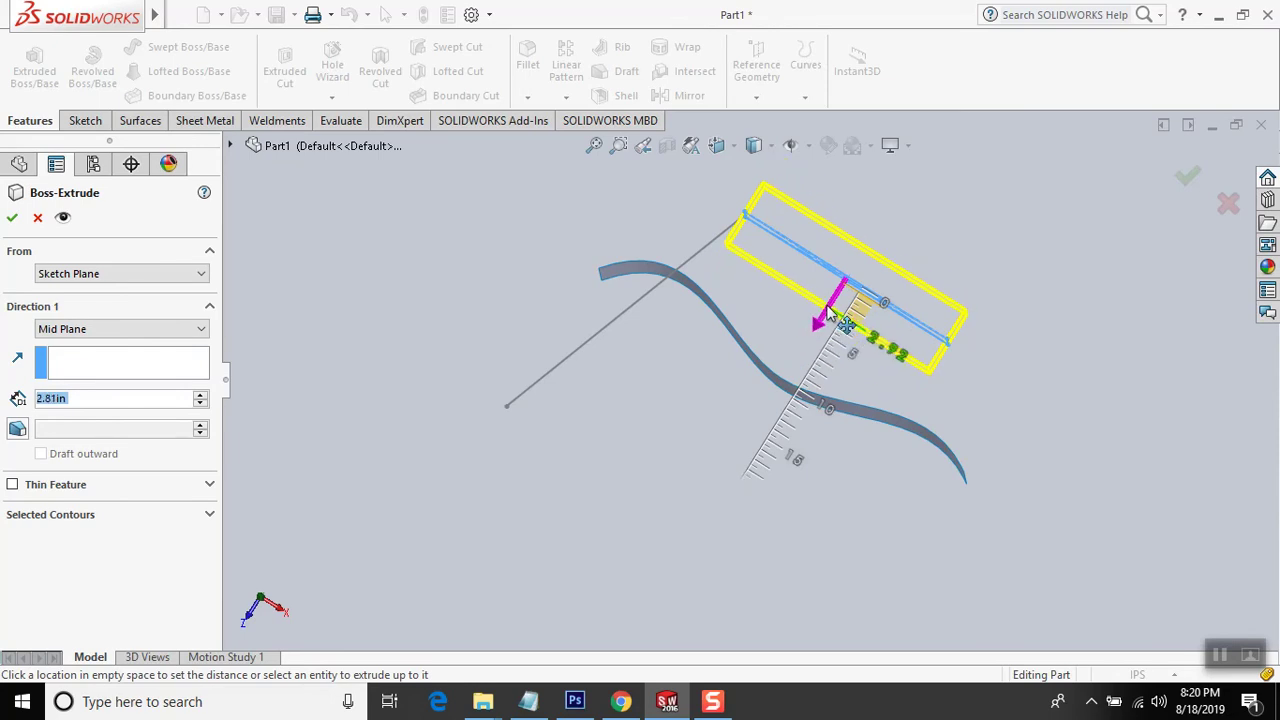
{"action": "left_click_drag", "start_coordinate": [815, 340], "coordinate": [818, 320]}
{"action": "left_click", "coordinate": [157, 331]}
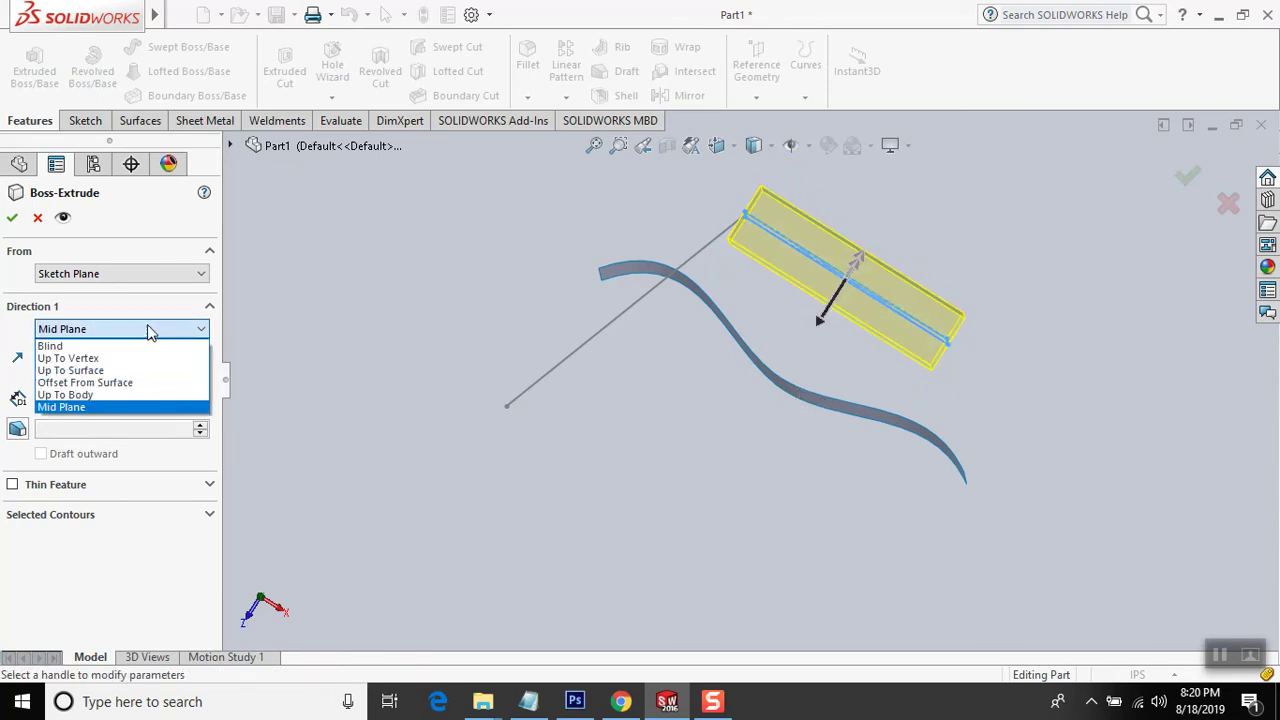
{"action": "left_click", "coordinate": [150, 331]}
{"action": "left_click", "coordinate": [150, 331]}
{"action": "left_click", "coordinate": [148, 332]}
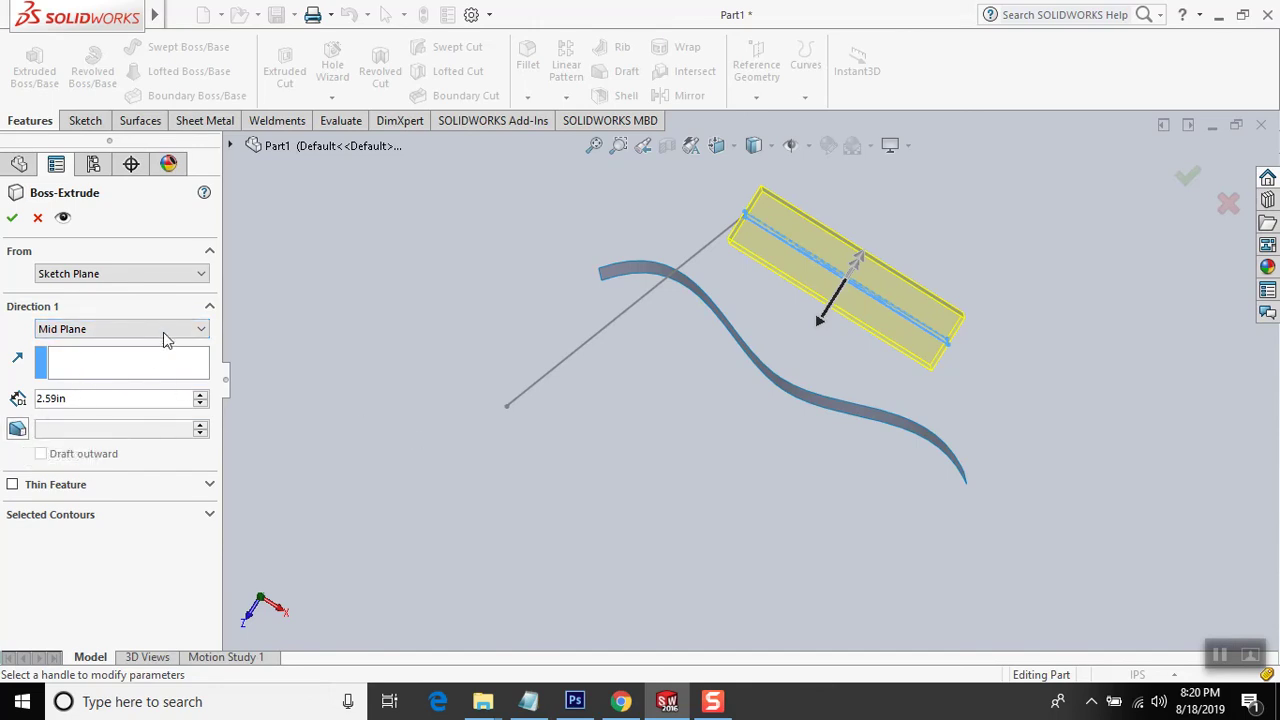
- Switch back to Blind and drag the extrusion depth to 6.00 in
{"action": "left_click", "coordinate": [150, 329]}
{"action": "left_click", "coordinate": [120, 345]}
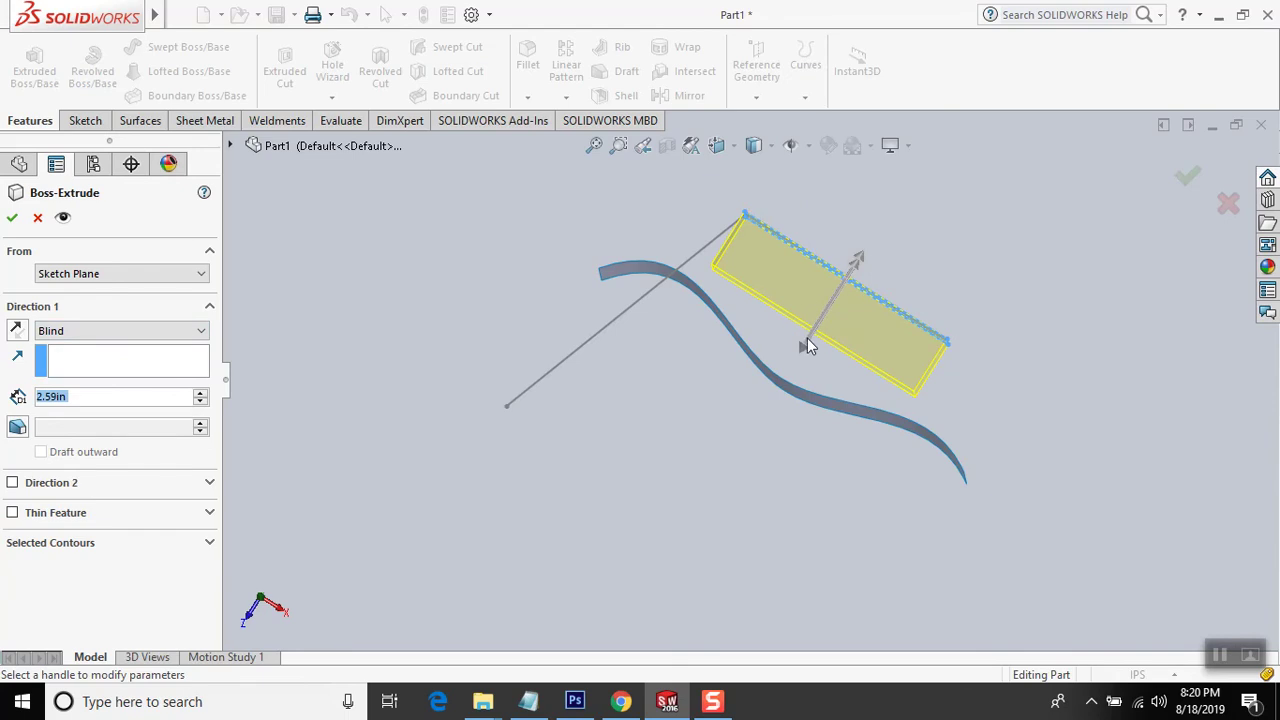
{"action": "left_click_drag", "start_coordinate": [855, 262], "coordinate": [975, 205]}
{"action": "scroll", "coordinate": [987, 332], "scroll_direction": "down", "scroll_amount": 2}
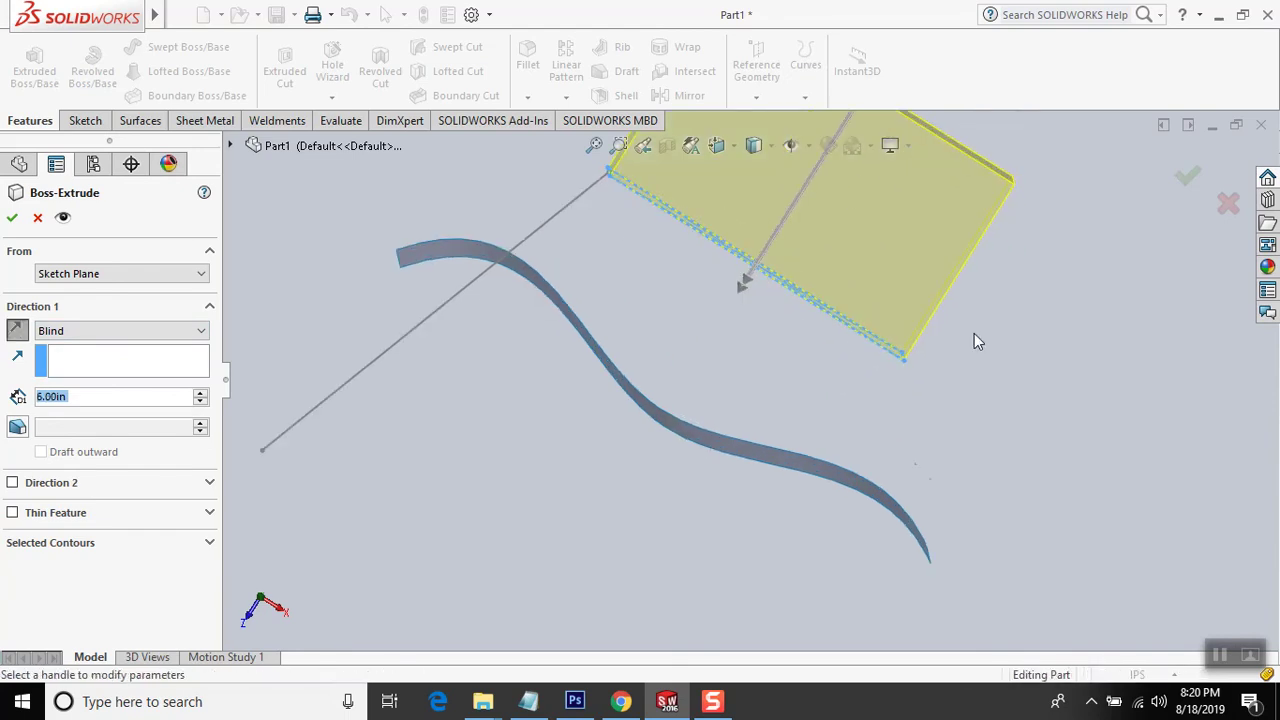
{"action": "scroll", "coordinate": [987, 326], "scroll_direction": "up", "scroll_amount": 2}
{"action": "middle_click_drag", "start_coordinate": [828, 271], "coordinate": [788, 377]}
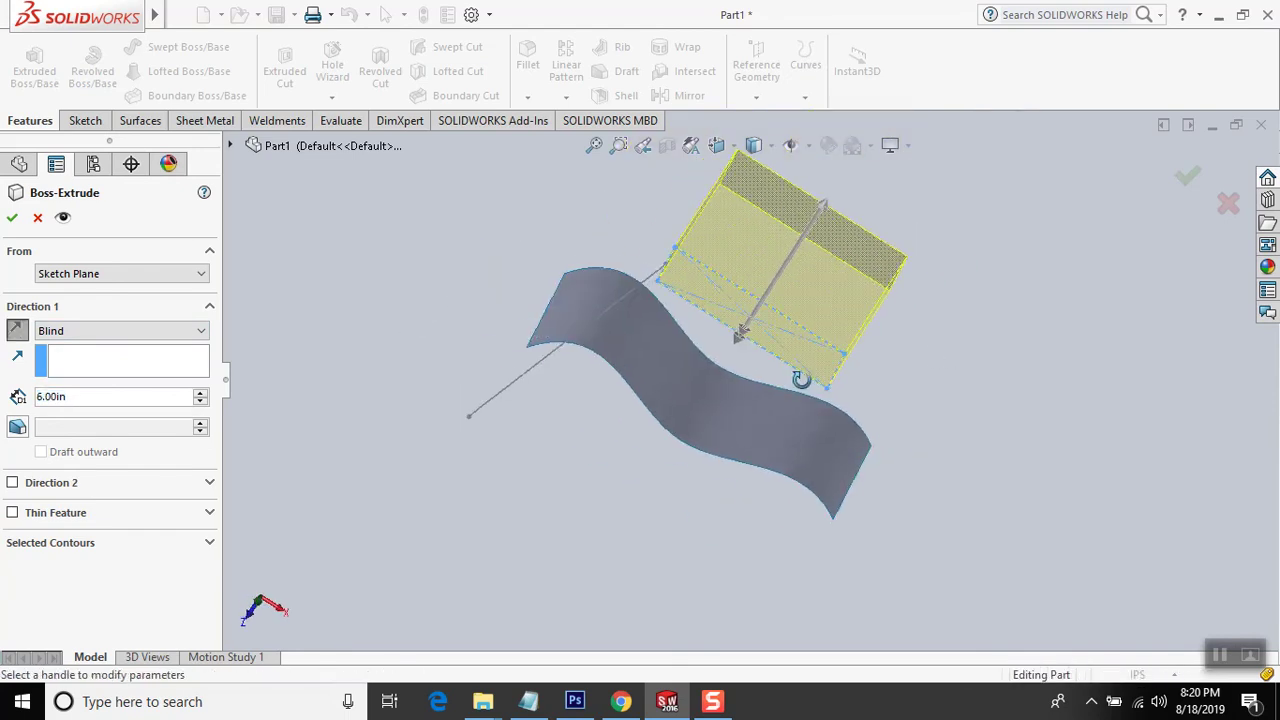
- Add a 5.00° draft to the extrusion
{"action": "left_click", "coordinate": [17, 427]}
{"action": "left_click", "coordinate": [17, 427]}
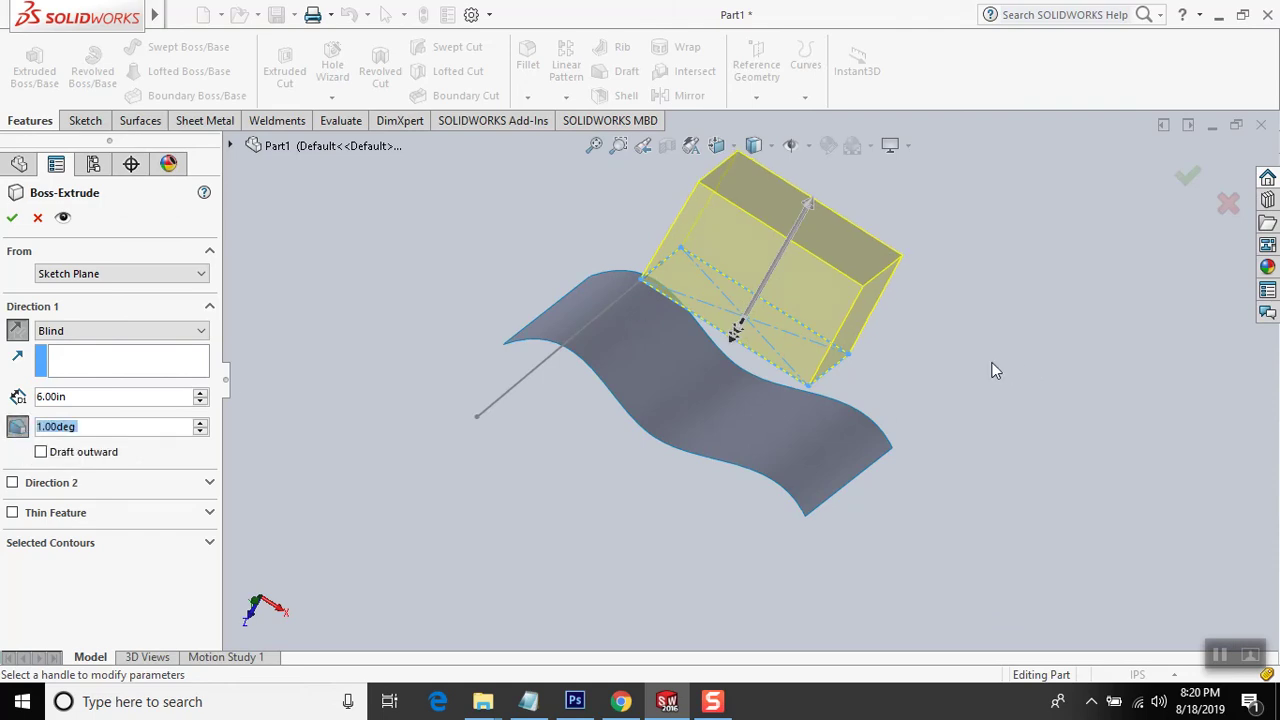
{"action": "middle_click_drag", "start_coordinate": [1003, 365], "coordinate": [966, 371]}
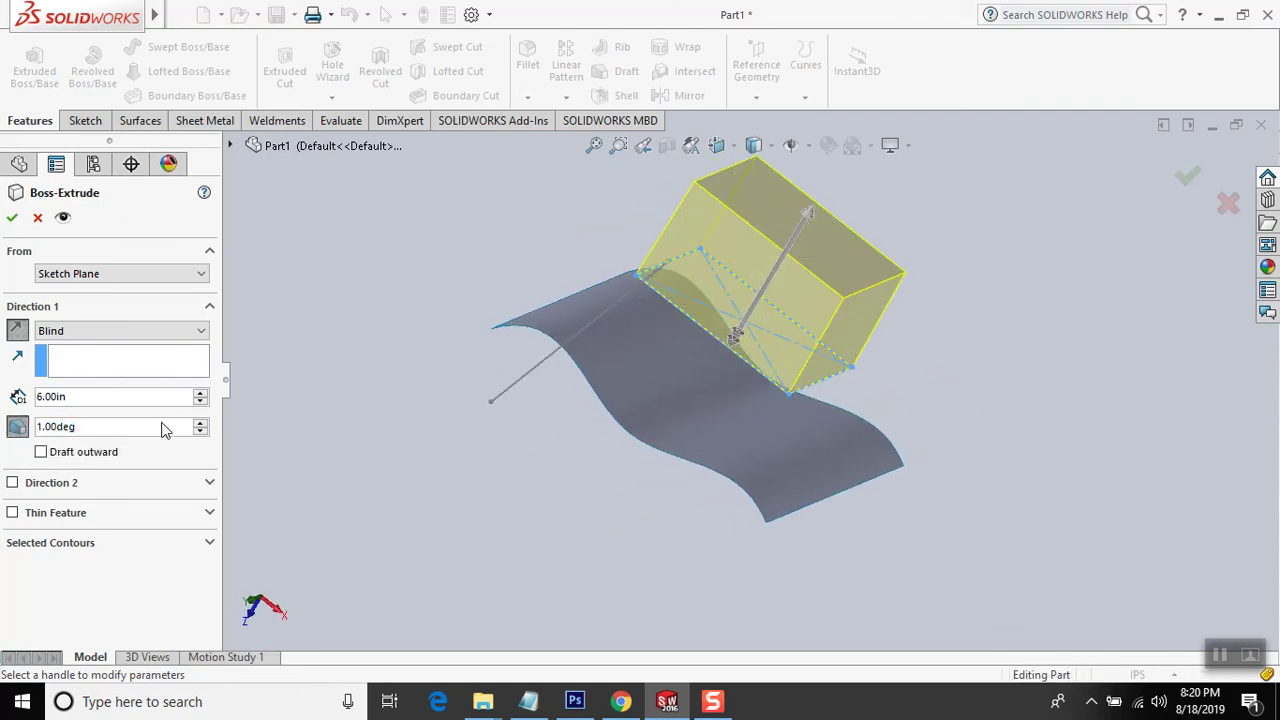
{"action": "left_click_drag", "start_coordinate": [155, 427], "coordinate": [3, 420]}
{"action": "type", "text": "5"}
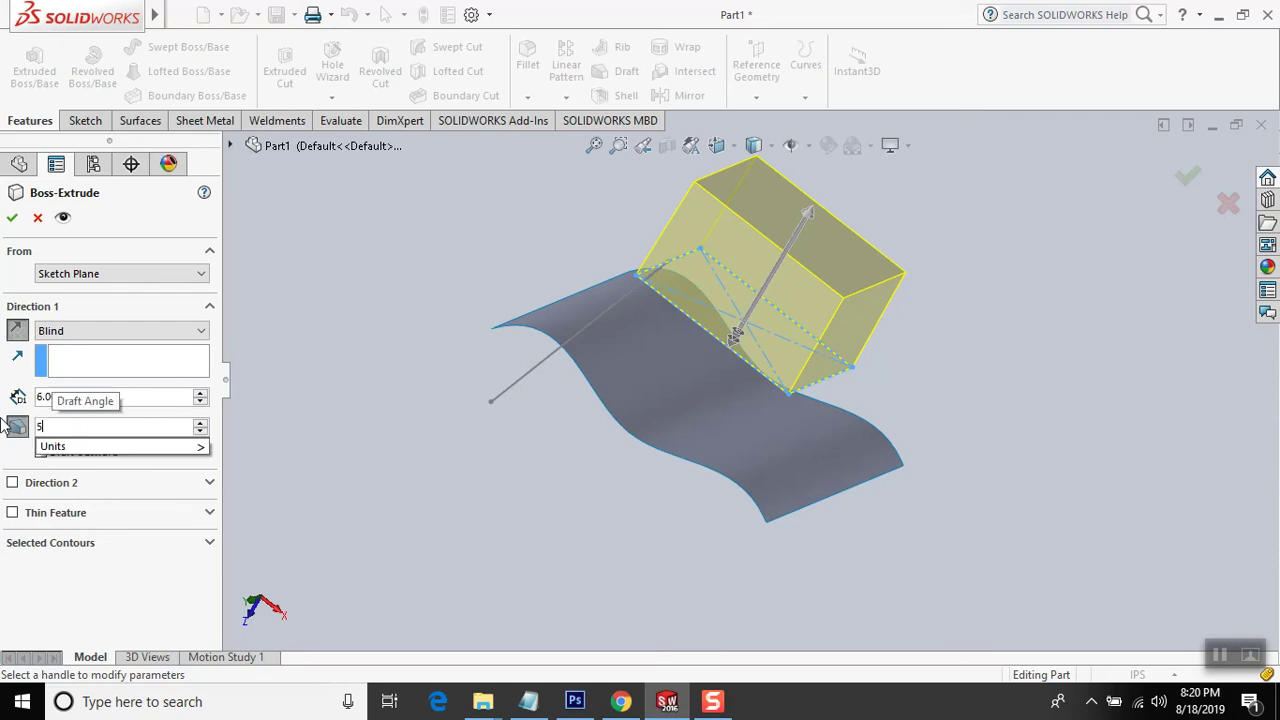
{"action": "key", "text": "Return"}
{"action": "middle_click_drag", "start_coordinate": [891, 357], "coordinate": [1003, 309]}
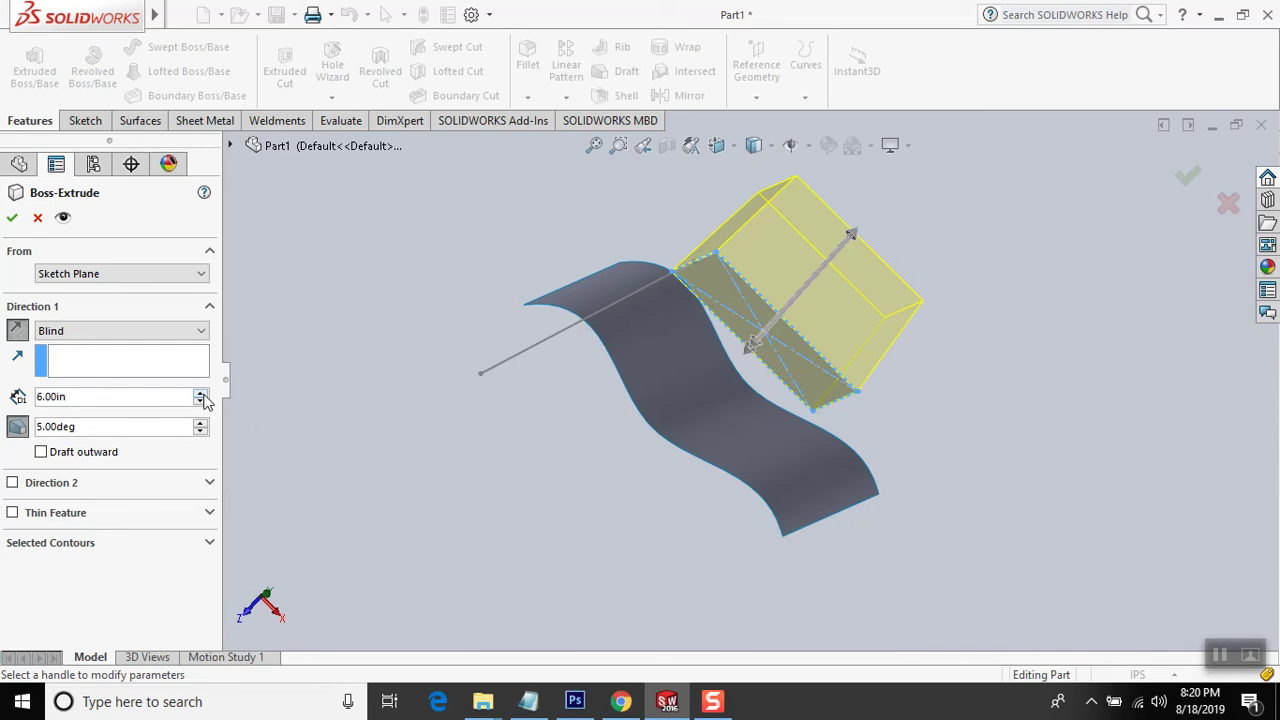
- Drag the depth up to 8.10 in and reverse the extrusion to the other side
{"action": "left_click_drag", "start_coordinate": [203, 393], "coordinate": [338, 18]}
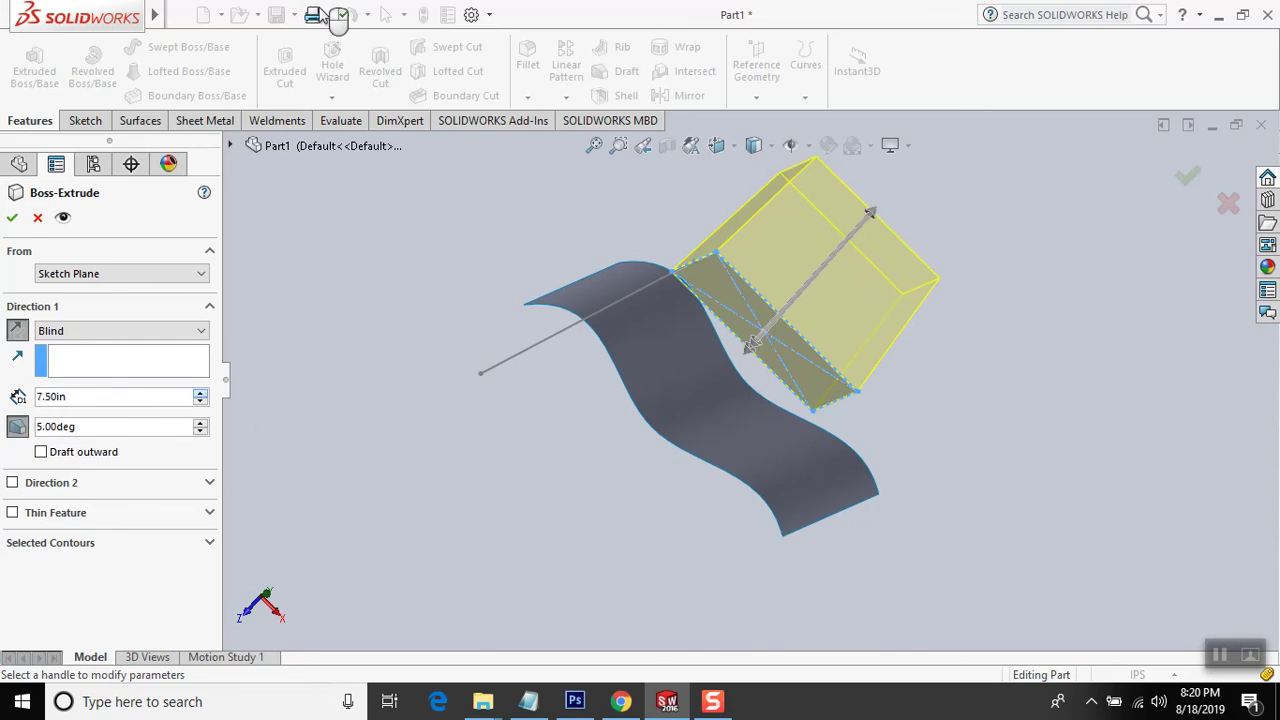
{"action": "mouse_move", "coordinate": [860, 270]}
{"action": "middle_mouse_down"}
{"action": "mouse_move", "coordinate": [888, 390]}
{"action": "mouse_move", "coordinate": [937, 360]}
{"action": "middle_mouse_up"}
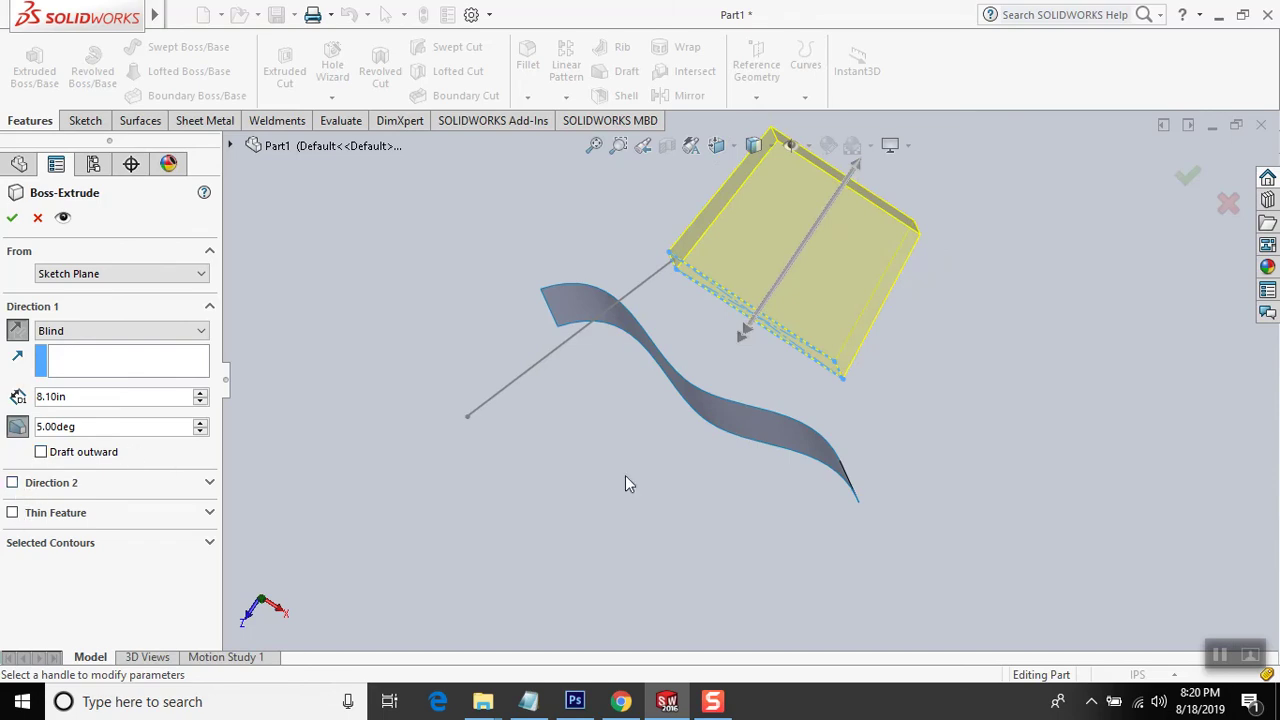
{"action": "middle_click_drag", "start_coordinate": [625, 484], "coordinate": [607, 486]}
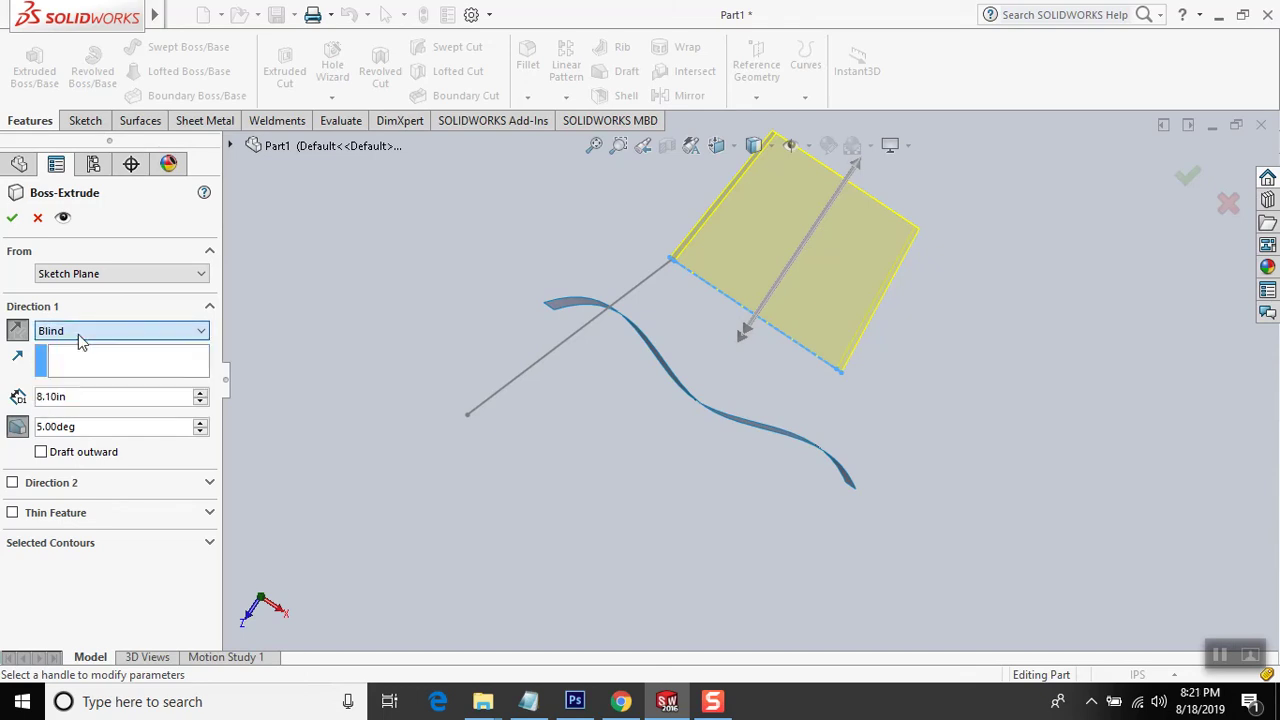
{"action": "left_click", "coordinate": [18, 331]}
- End the extrusion Up To Surface at Surface-Extrude1, turn draft off, and enable Direction 2
{"action": "left_click", "coordinate": [150, 332]}
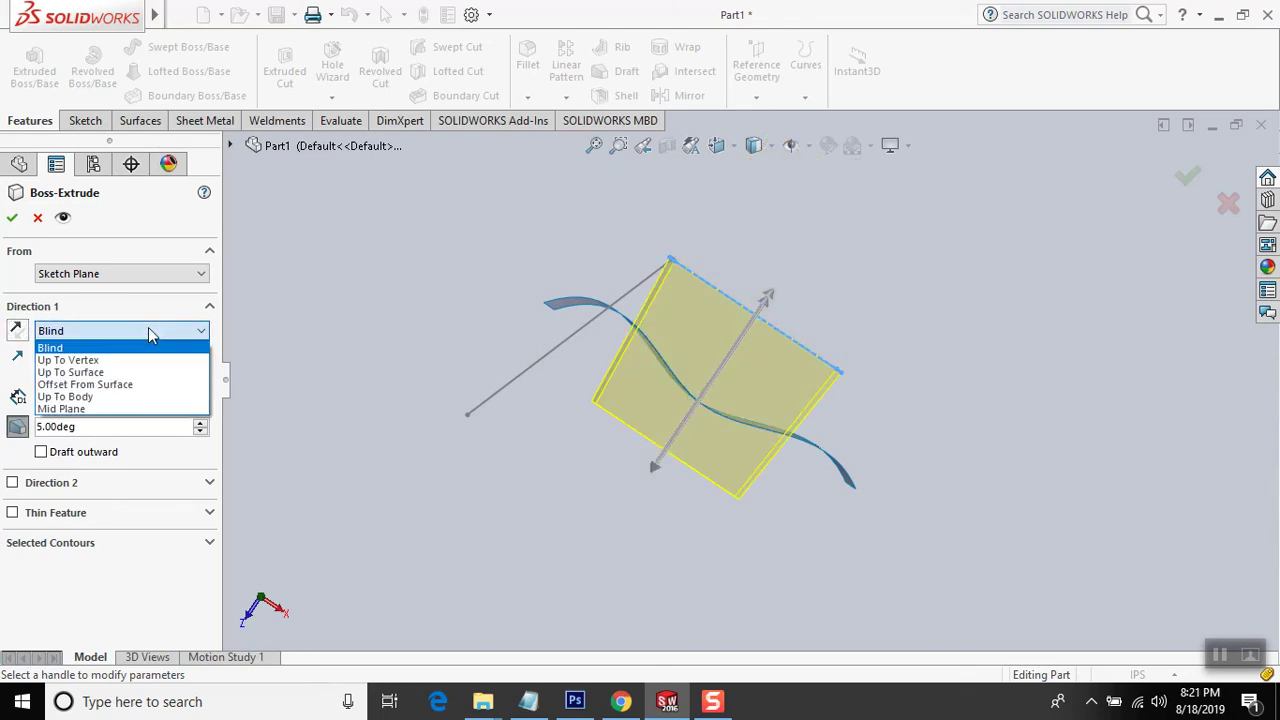
{"action": "left_click", "coordinate": [110, 372]}
{"action": "left_click", "coordinate": [666, 368]}
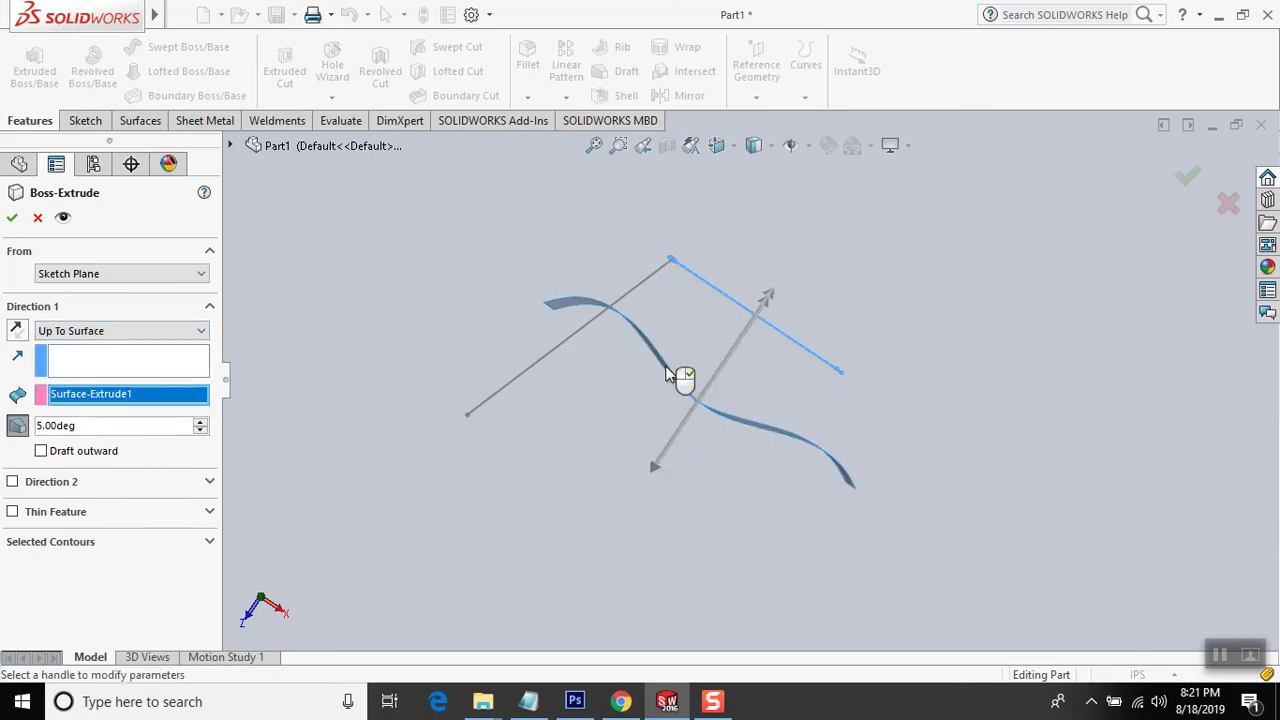
{"action": "left_click", "coordinate": [18, 426]}
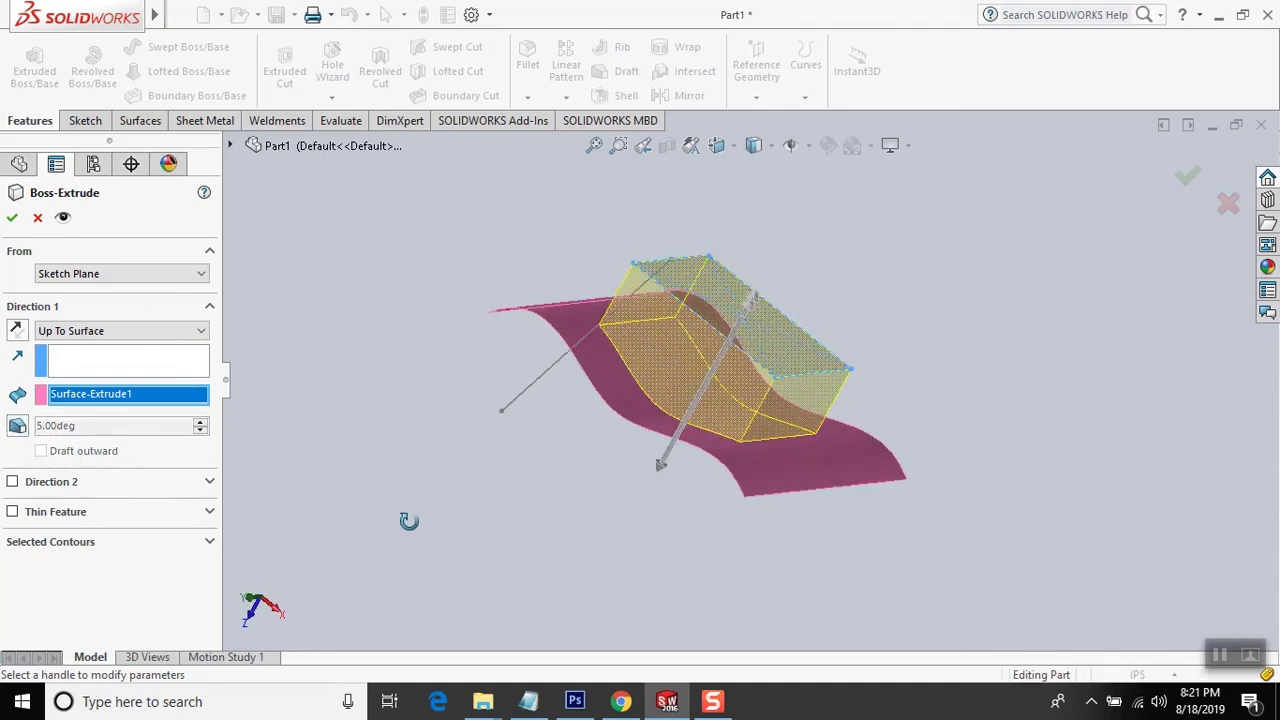
{"action": "left_click", "coordinate": [12, 482]}
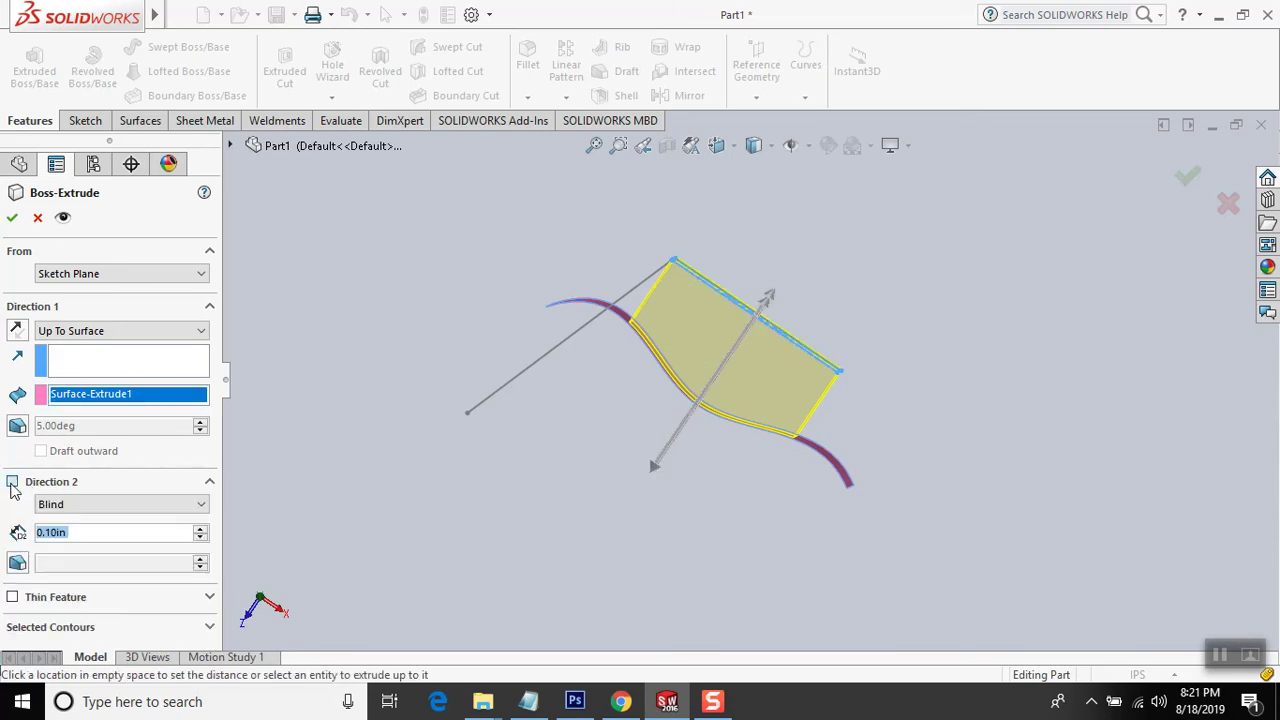
- Extend the second direction Blind to a depth of 7.83in
{"action": "left_click", "coordinate": [118, 504]}
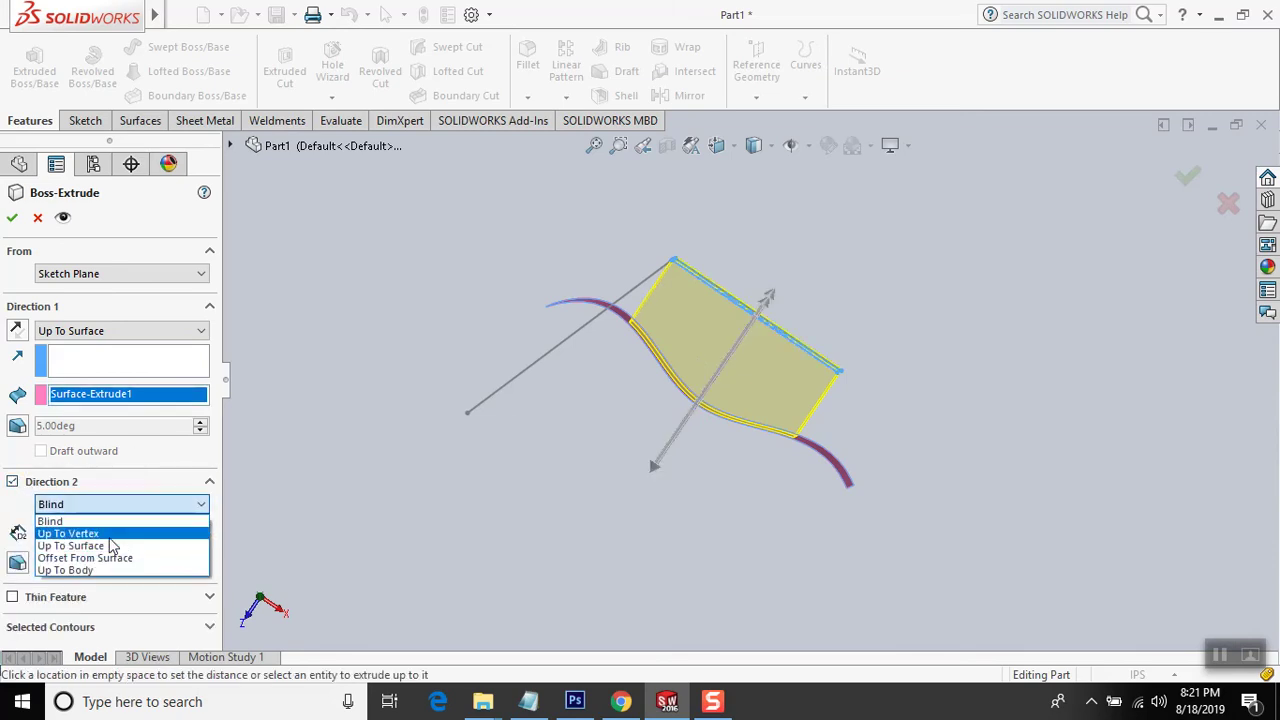
{"action": "left_click", "coordinate": [120, 522]}
{"action": "left_click", "coordinate": [200, 528]}
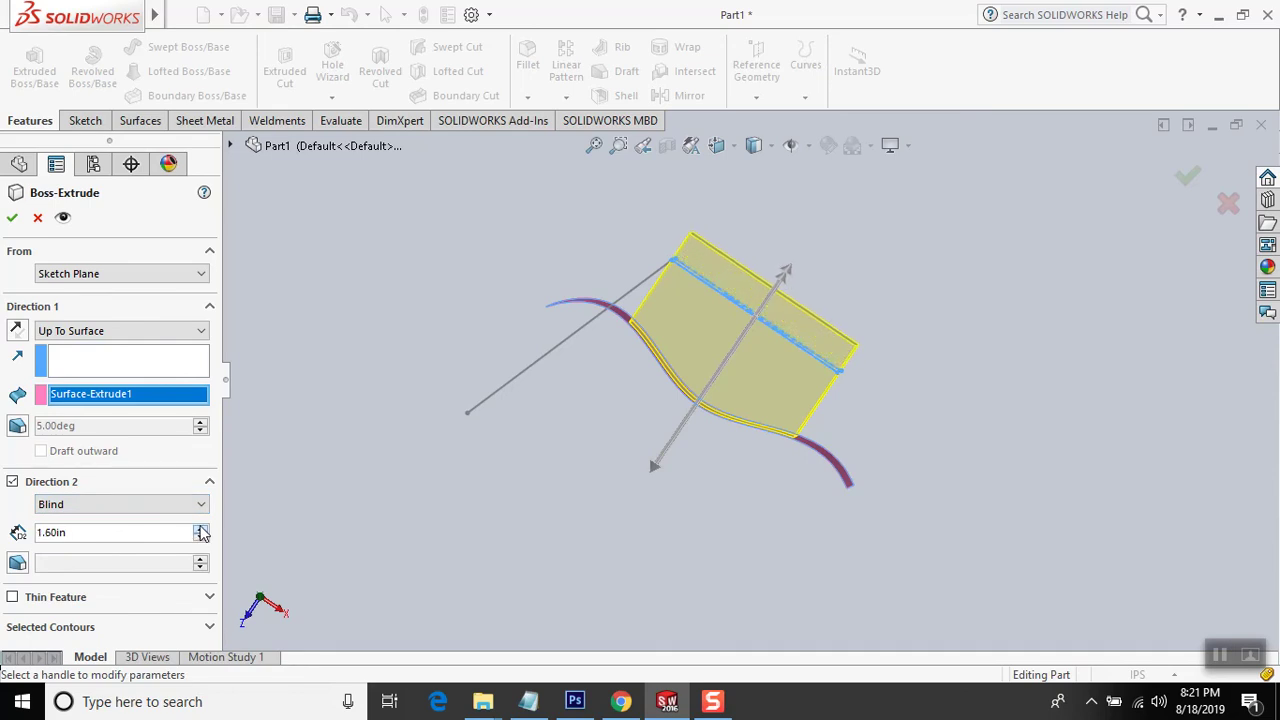
{"action": "left_click_drag", "start_coordinate": [809, 289], "coordinate": [857, 194]}
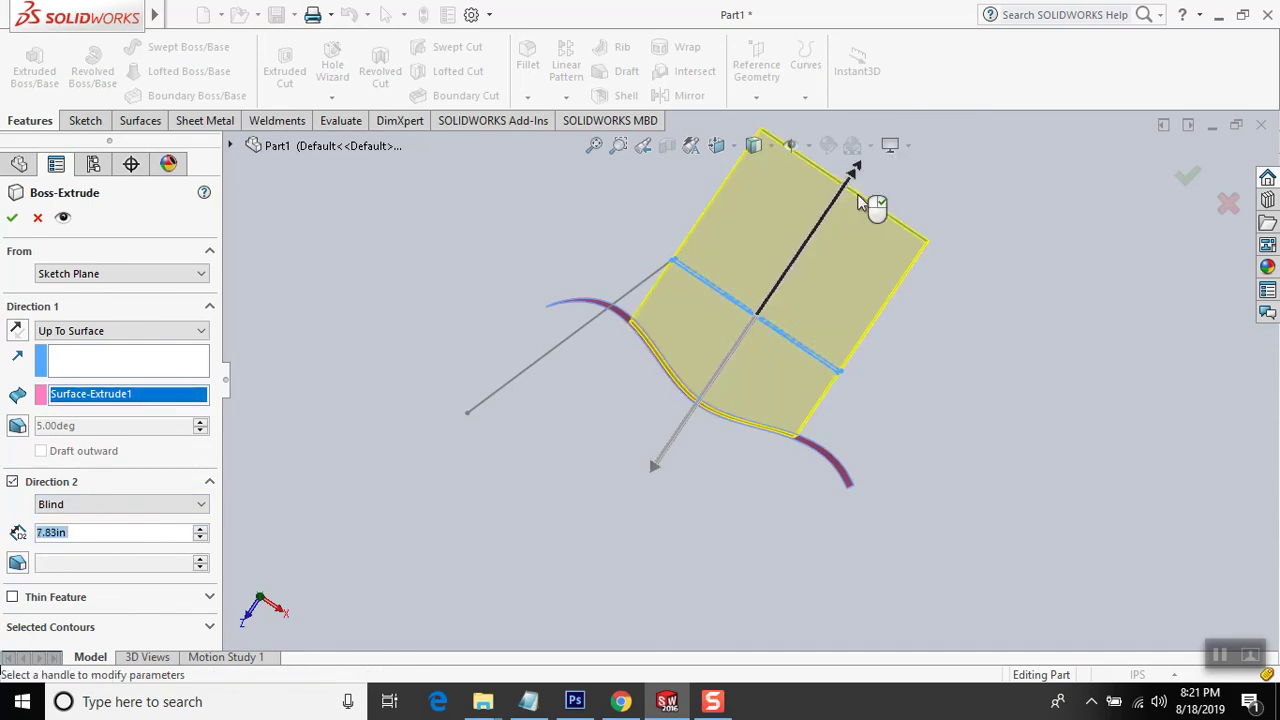
{"action": "left_click", "coordinate": [531, 464]}
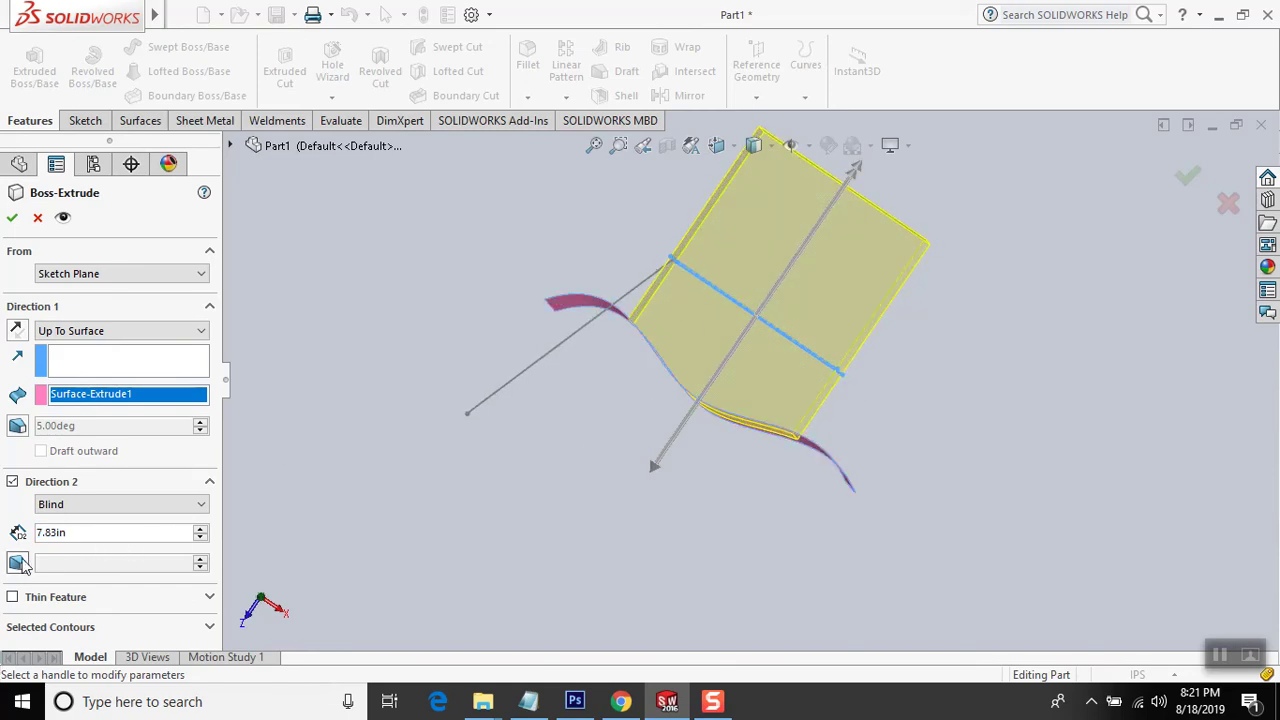
- Give the second direction a 16° outward draft and turn on Thin Feature
{"action": "left_click", "coordinate": [17, 564]}
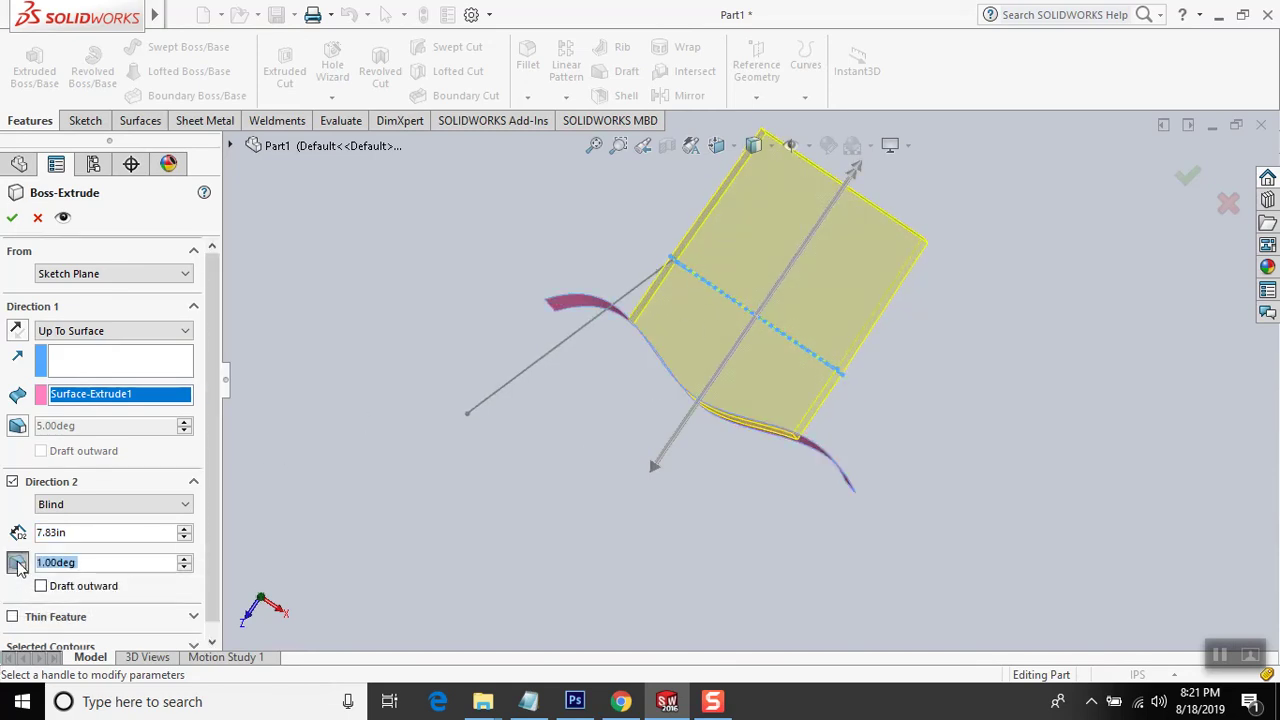
{"action": "left_click", "coordinate": [185, 560]}
{"action": "mouse_move", "coordinate": [560, 540]}
{"action": "middle_mouse_down"}
{"action": "mouse_move", "coordinate": [471, 568]}
{"action": "mouse_move", "coordinate": [543, 506]}
{"action": "mouse_move", "coordinate": [549, 437]}
{"action": "mouse_move", "coordinate": [532, 516]}
{"action": "middle_mouse_up"}
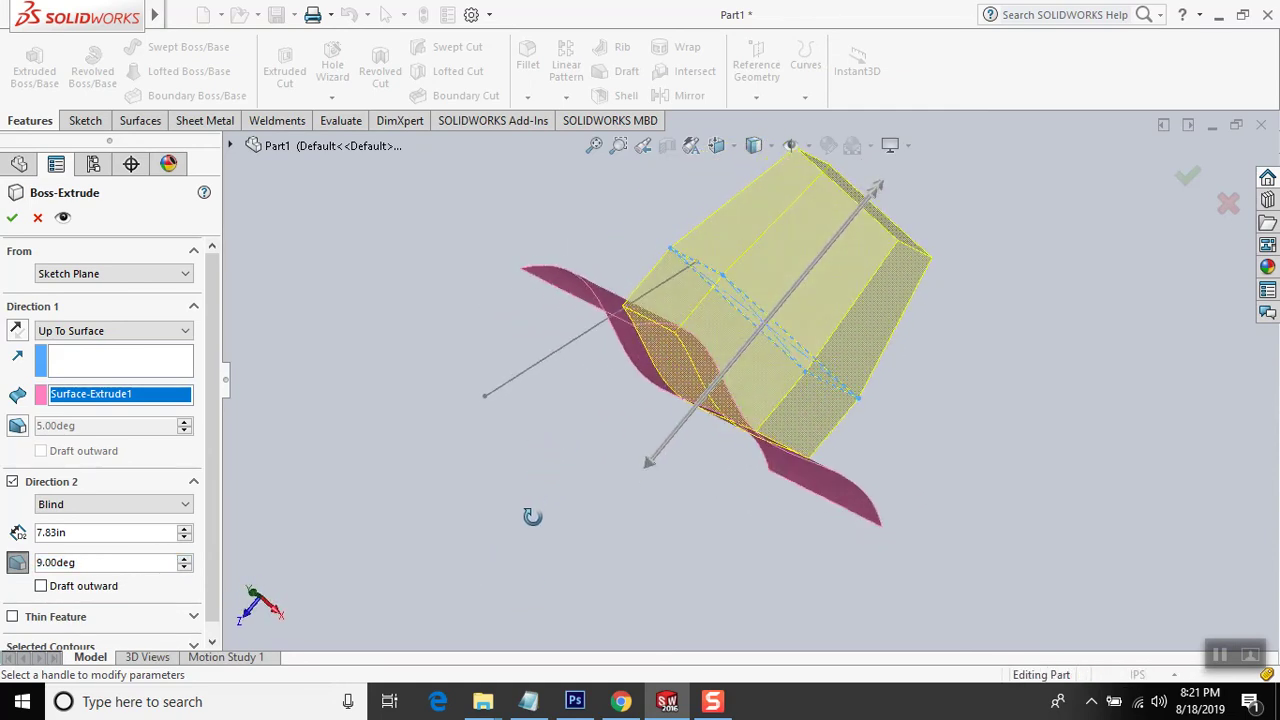
{"action": "left_click", "coordinate": [44, 587]}
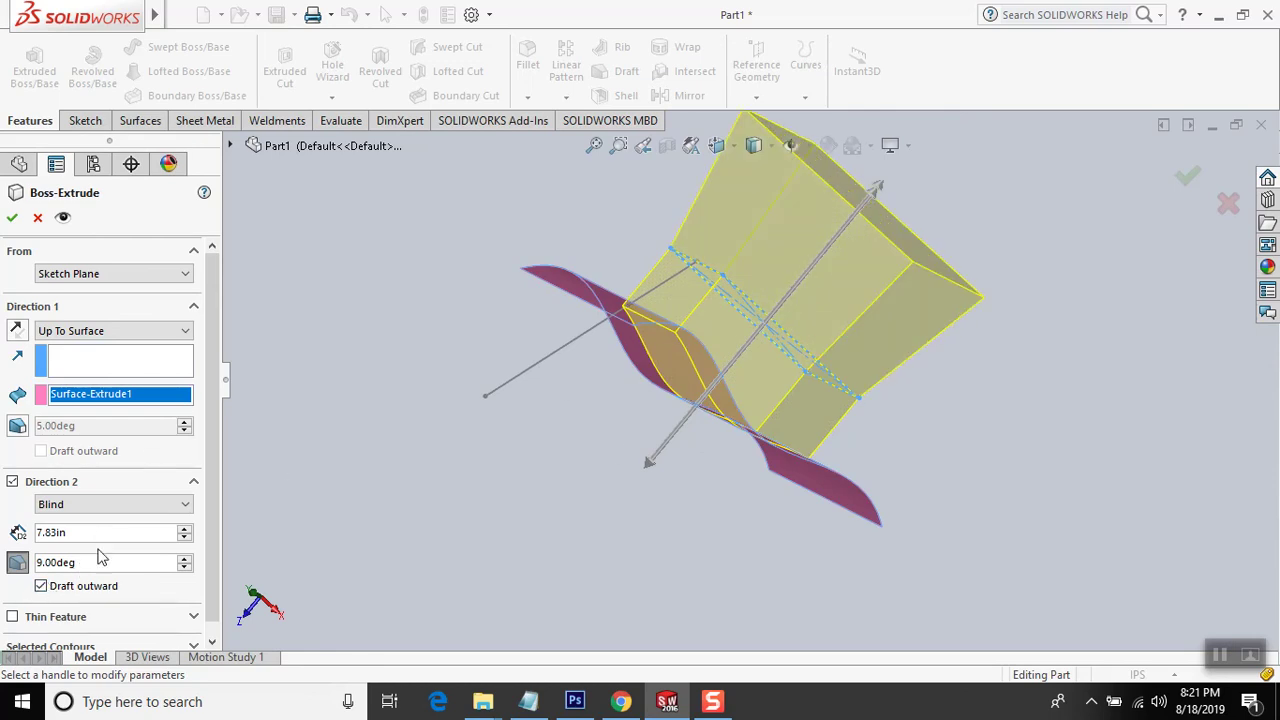
{"action": "left_click", "coordinate": [183, 563]}
{"action": "left_click", "coordinate": [183, 563]}
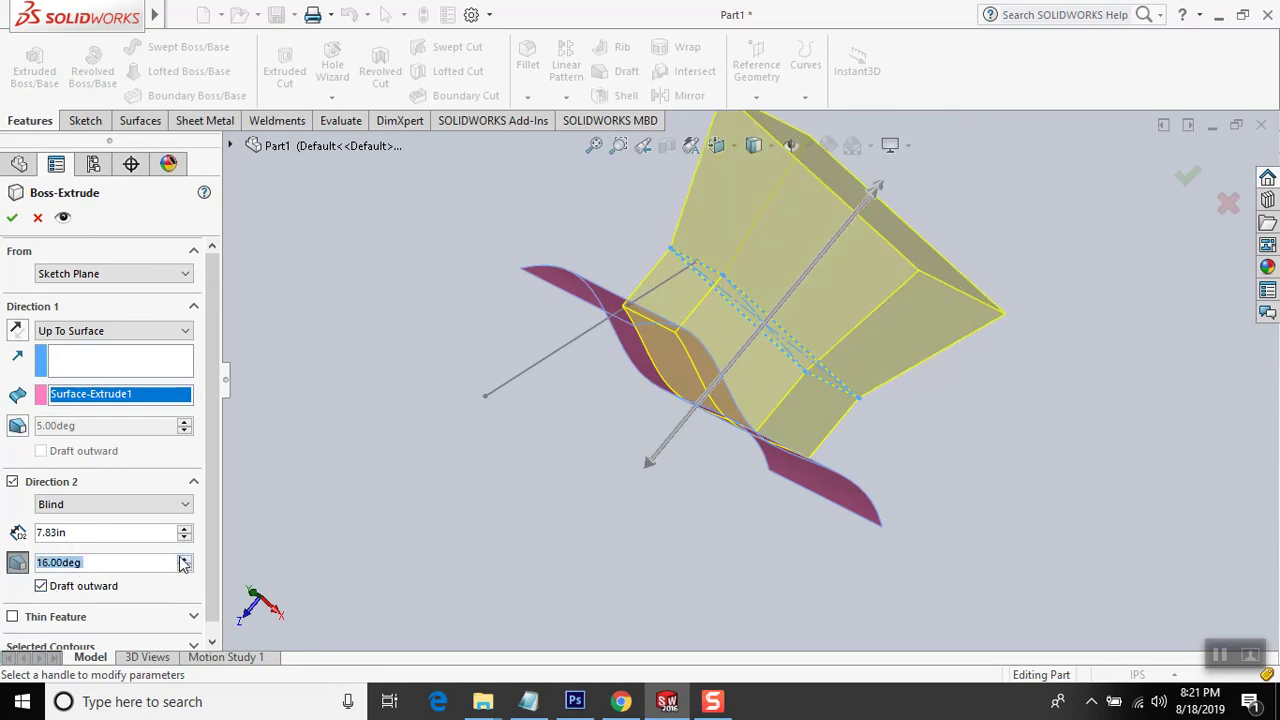
{"action": "middle_click_drag", "start_coordinate": [512, 500], "coordinate": [536, 492]}
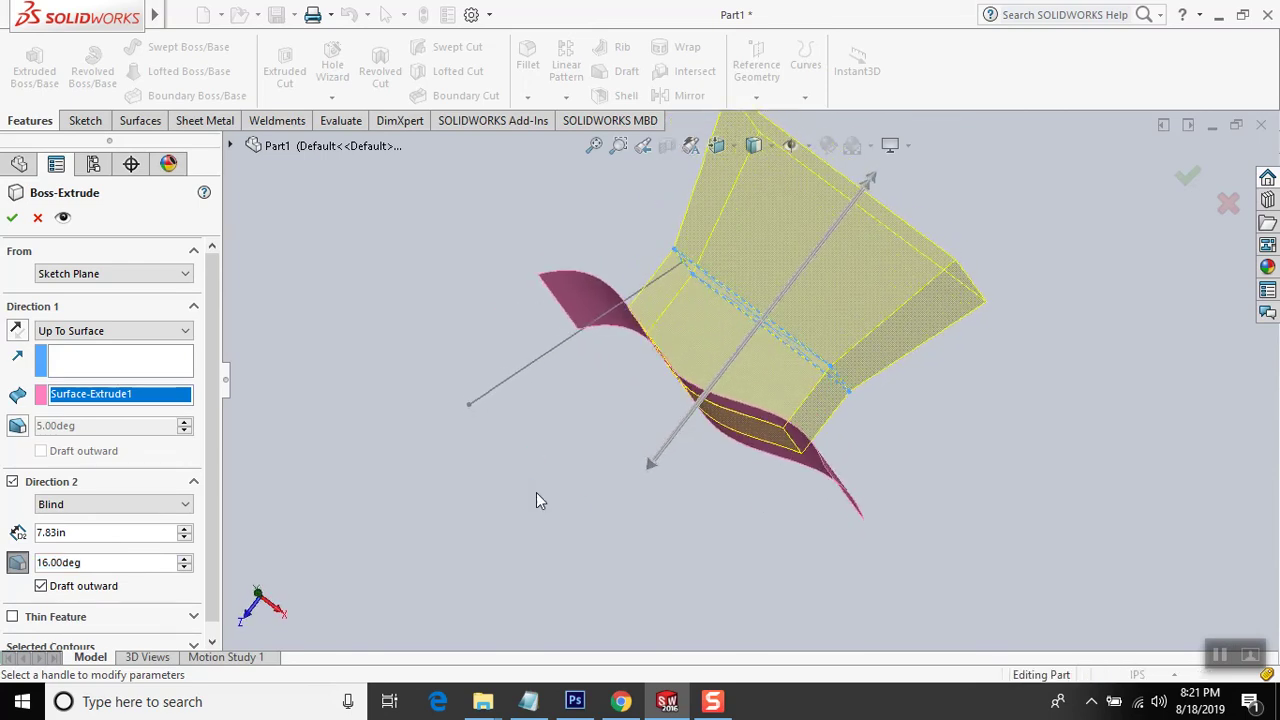
{"action": "scroll", "coordinate": [211, 485], "scroll_direction": "down", "scroll_amount": 1}
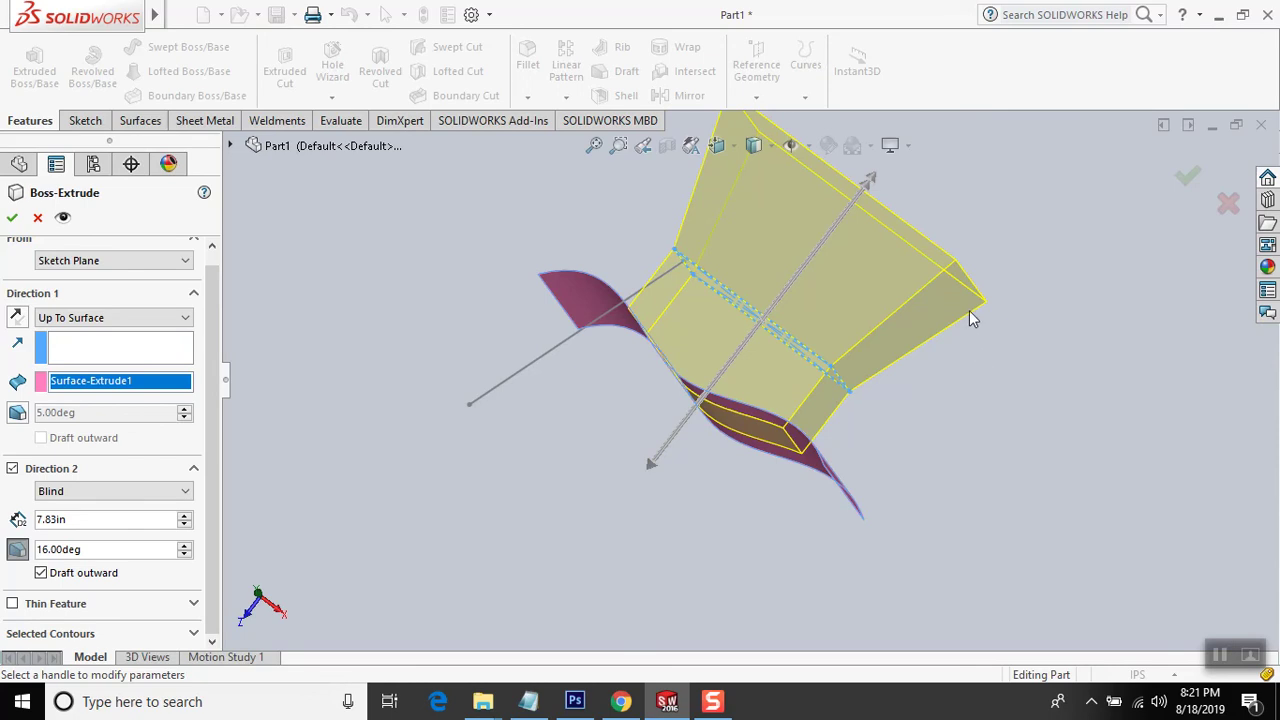
{"action": "middle_click_drag", "start_coordinate": [969, 318], "coordinate": [880, 448]}
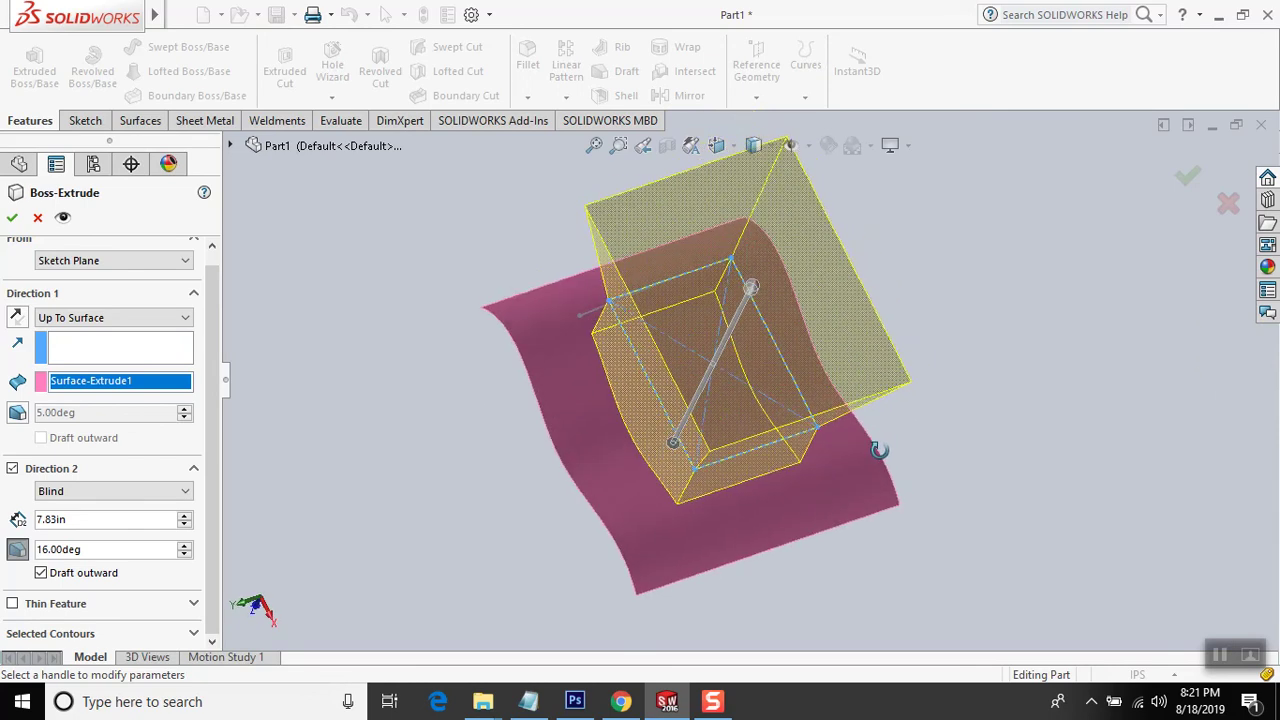
{"action": "left_click", "coordinate": [28, 606]}
- Cancel the drafted thin-wall extrusion
{"action": "mouse_move", "coordinate": [578, 483]}
{"action": "middle_mouse_down"}
{"action": "mouse_move", "coordinate": [853, 349]}
{"action": "mouse_move", "coordinate": [880, 251]}
{"action": "middle_mouse_up"}
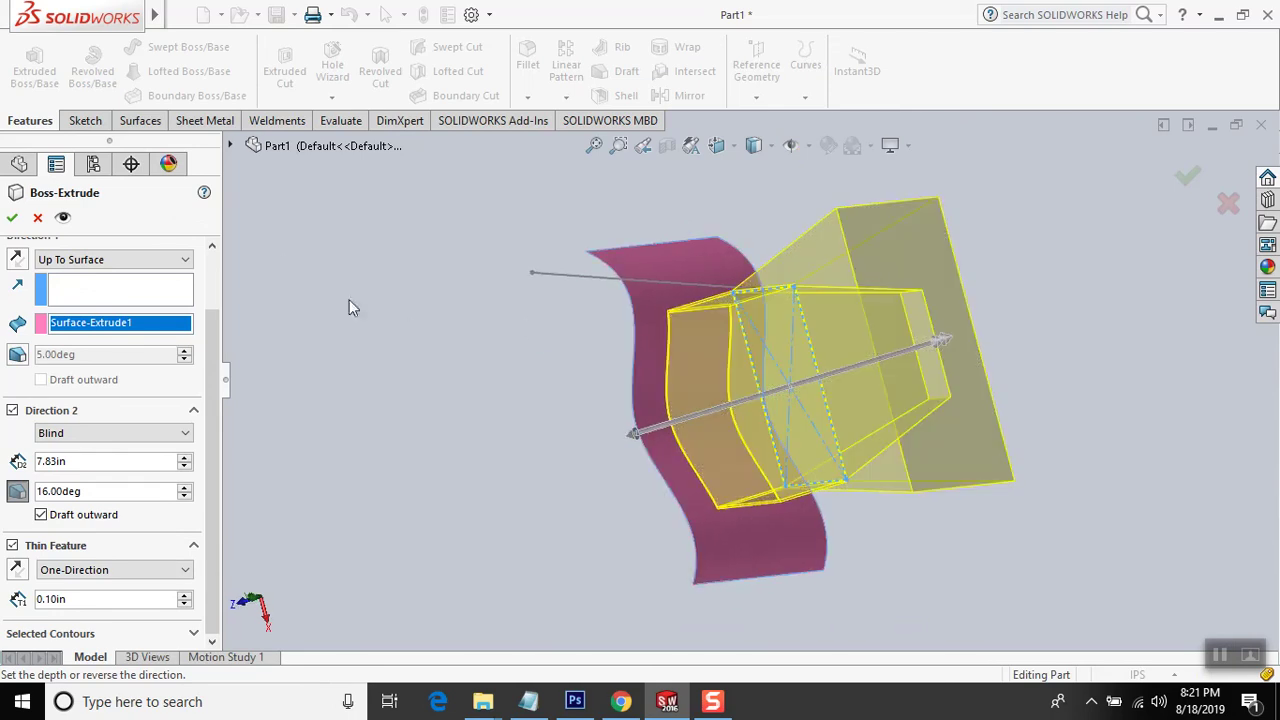
{"action": "left_click", "coordinate": [37, 221]}
{"action": "middle_click_drag", "start_coordinate": [400, 386], "coordinate": [431, 374]}
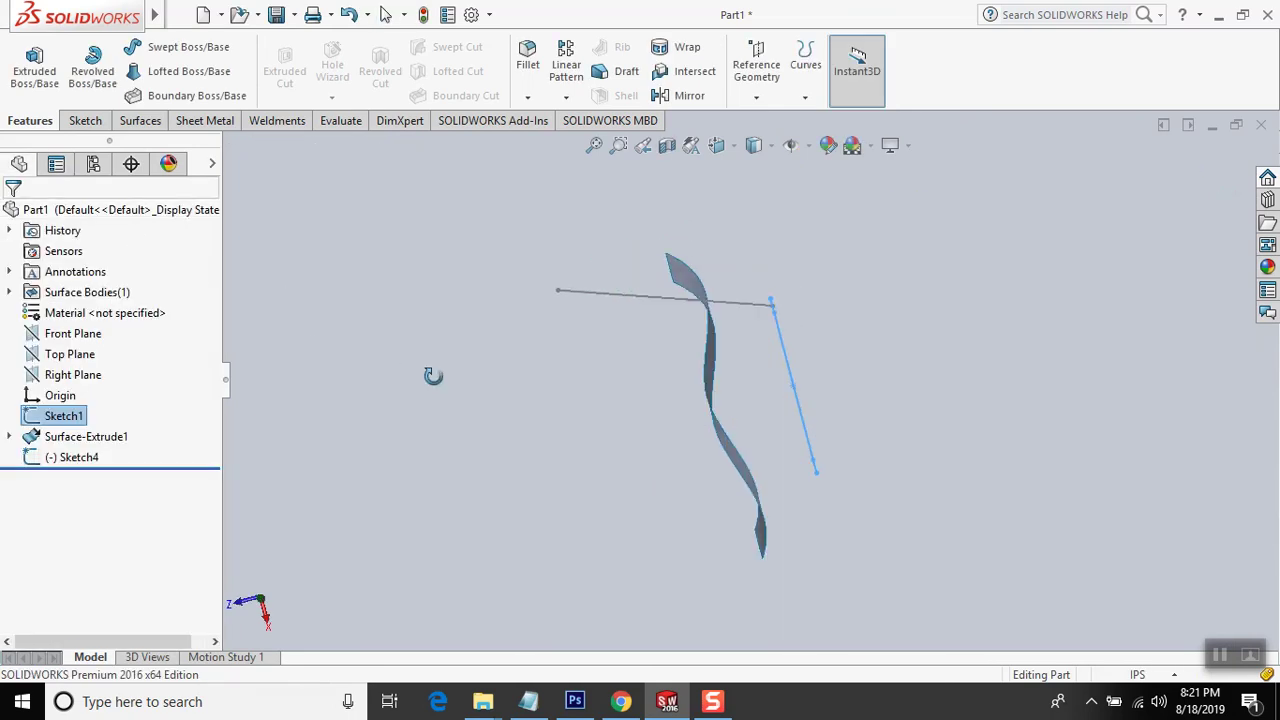
- Start a new Boss-Extrude of rectangle Sketch1 at 13.16in deep
{"action": "left_click", "coordinate": [62, 415]}
{"action": "left_click", "coordinate": [36, 72]}
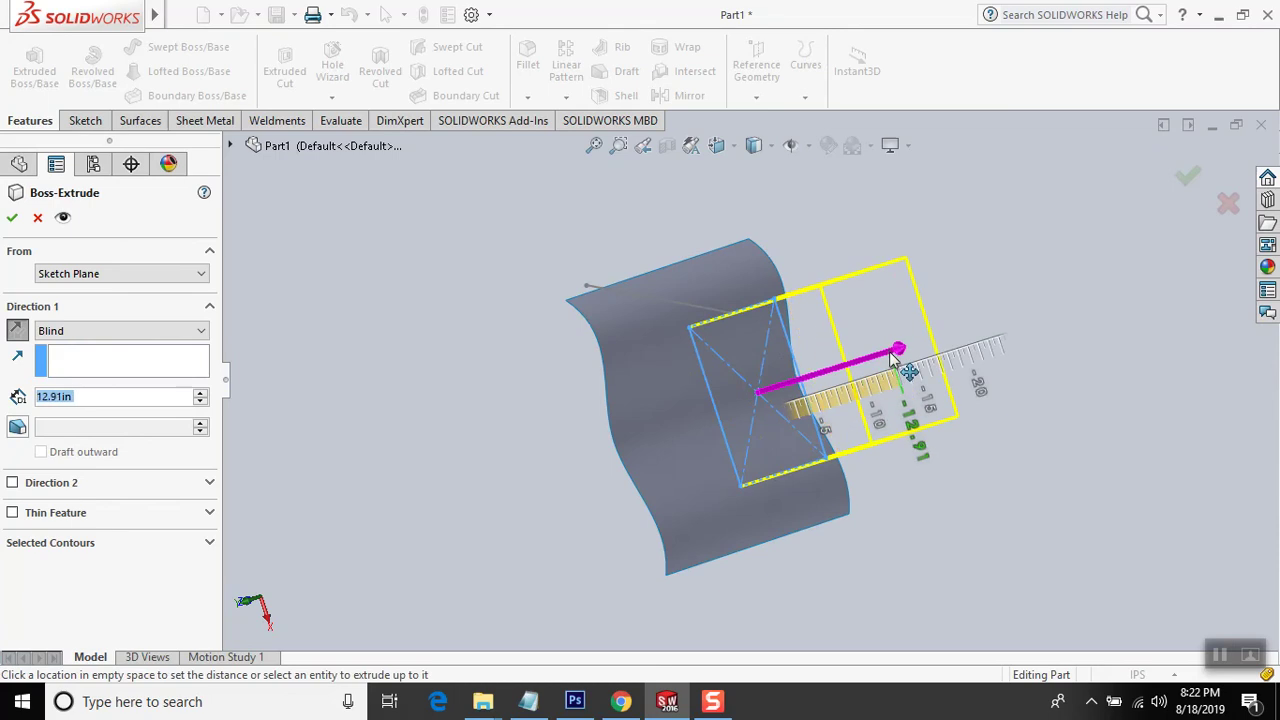
{"action": "left_click_drag", "start_coordinate": [740, 400], "coordinate": [998, 469]}
{"action": "middle_click_drag", "start_coordinate": [998, 469], "coordinate": [960, 463]}
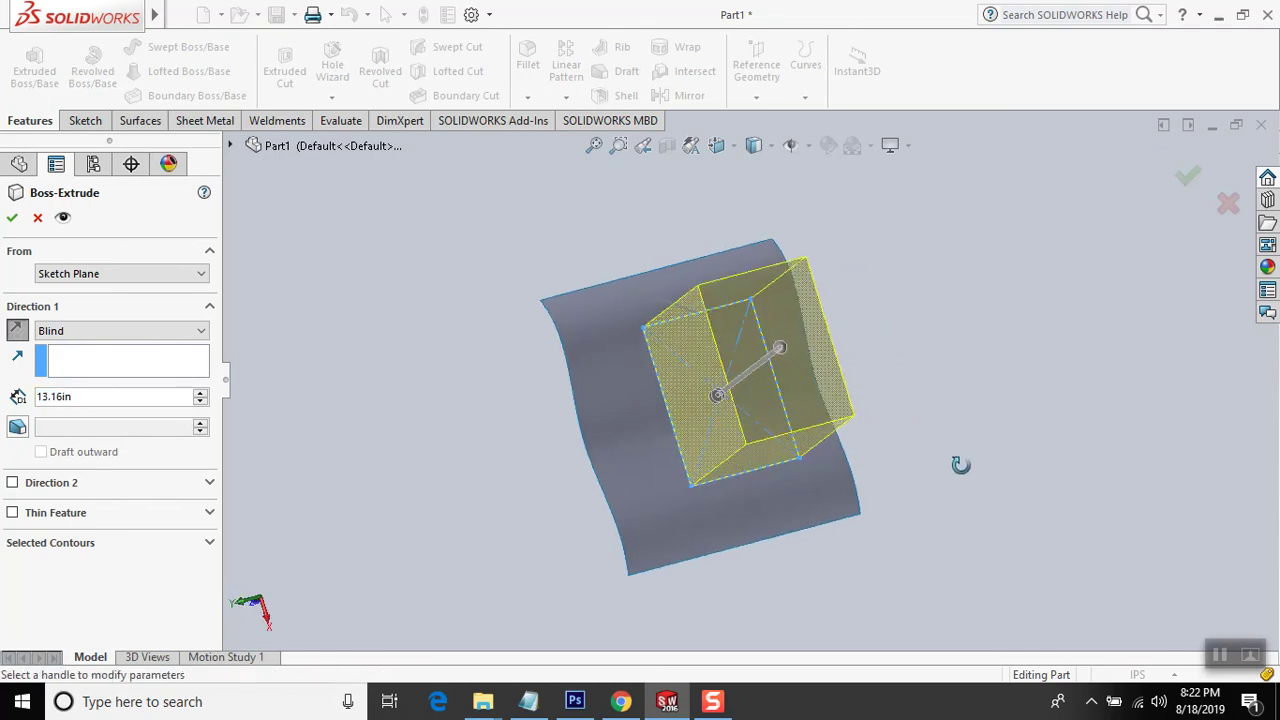
- Turn on Thin Feature for the new extrusion with 0.40in wall thickness
{"action": "left_click", "coordinate": [12, 512]}
{"action": "middle_click_drag", "start_coordinate": [394, 523], "coordinate": [818, 442]}
{"action": "scroll", "coordinate": [822, 368], "scroll_direction": "down", "scroll_amount": 2}
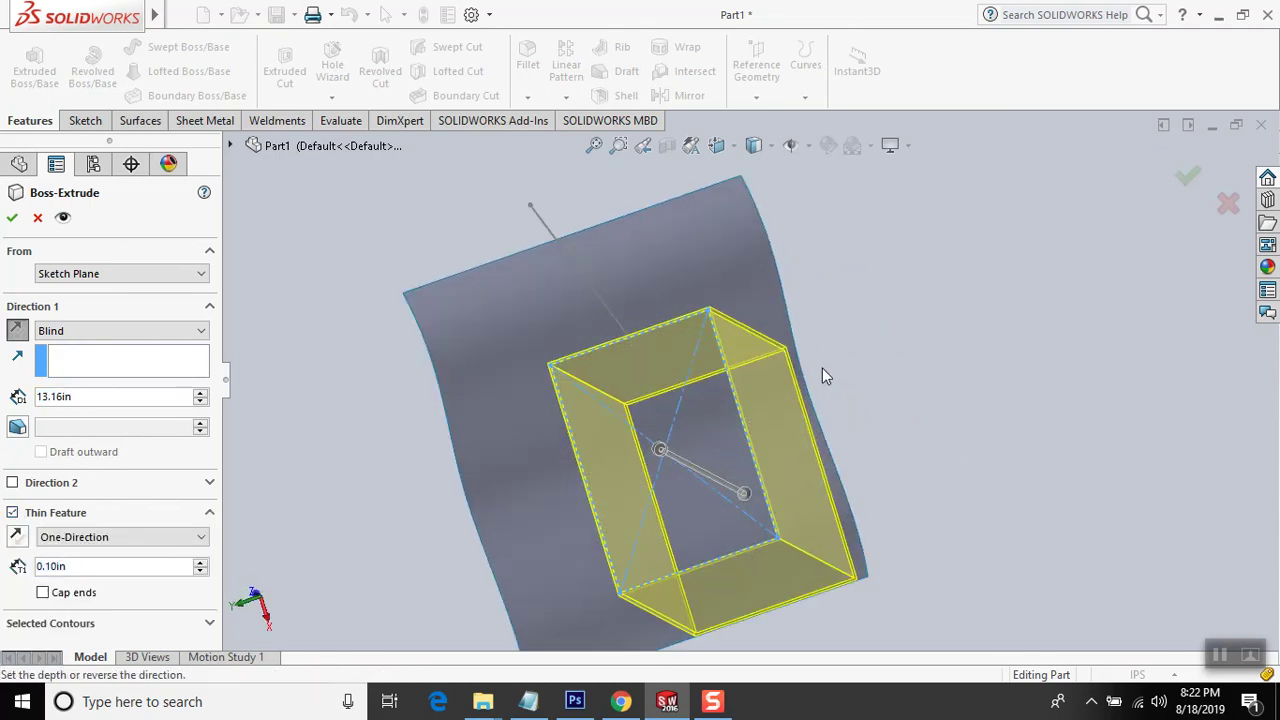
{"action": "scroll", "coordinate": [822, 368], "scroll_direction": "down", "scroll_amount": 3}
{"action": "middle_click_drag", "start_coordinate": [871, 379], "coordinate": [855, 358]}
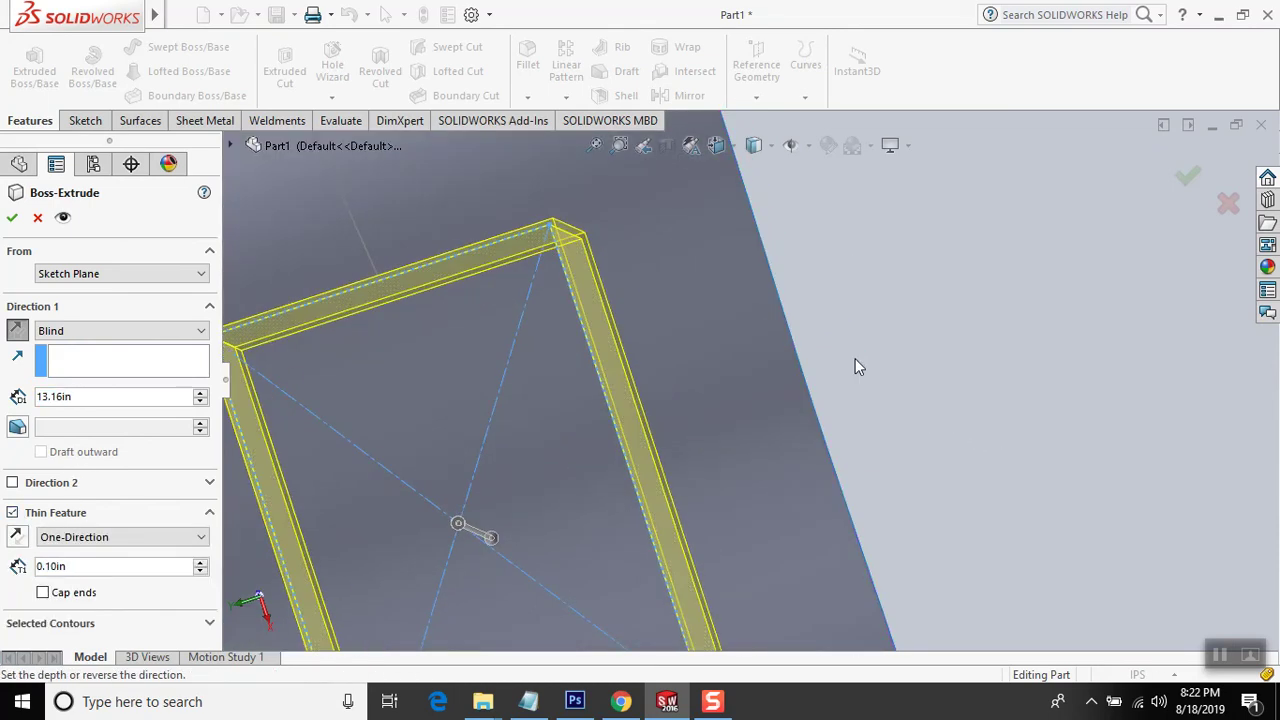
{"action": "left_click", "coordinate": [202, 566]}
{"action": "left_click", "coordinate": [202, 566]}
{"action": "left_click", "coordinate": [202, 566]}
{"action": "scroll", "coordinate": [851, 308], "scroll_direction": "up", "scroll_amount": 3}
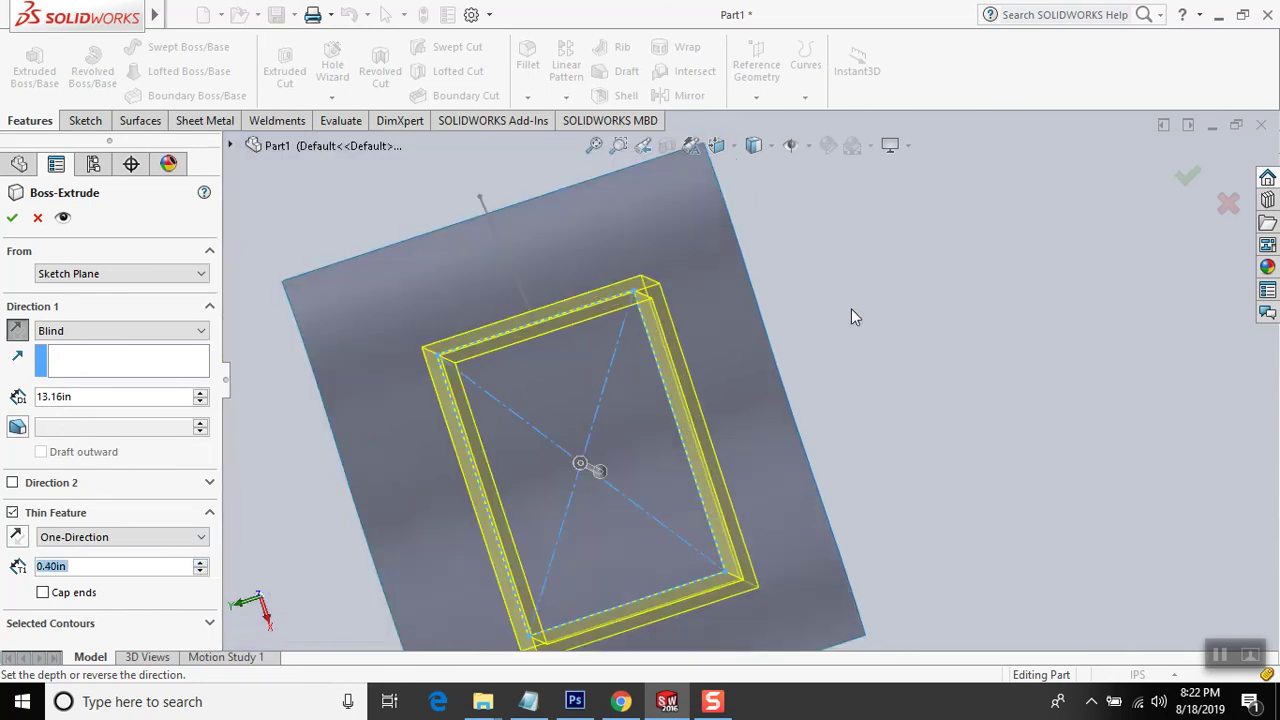
{"action": "middle_click_drag", "start_coordinate": [852, 321], "coordinate": [557, 466]}
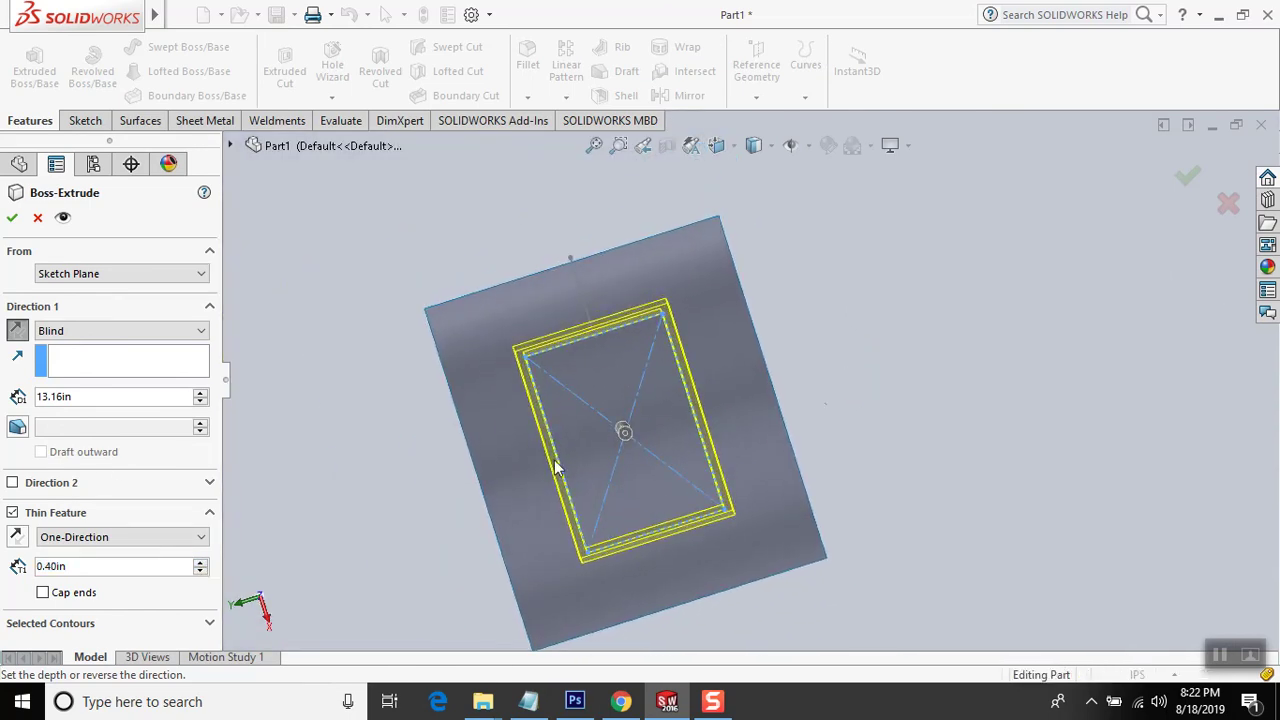
- Try Mid-Plane wall placement, then return to One-Direction
{"action": "left_click", "coordinate": [100, 540]}
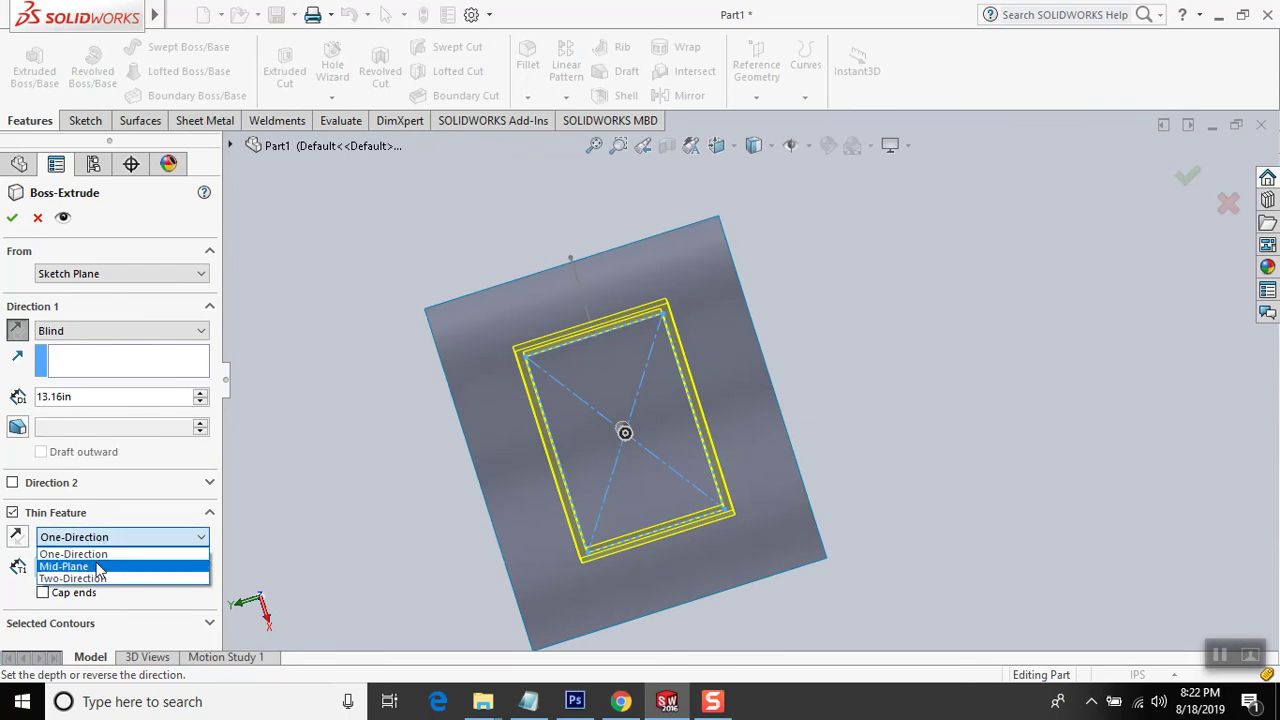
{"action": "left_click", "coordinate": [100, 567]}
{"action": "scroll", "coordinate": [553, 349], "scroll_direction": "up", "scroll_amount": 3}
{"action": "scroll", "coordinate": [553, 349], "scroll_direction": "down", "scroll_amount": 4}
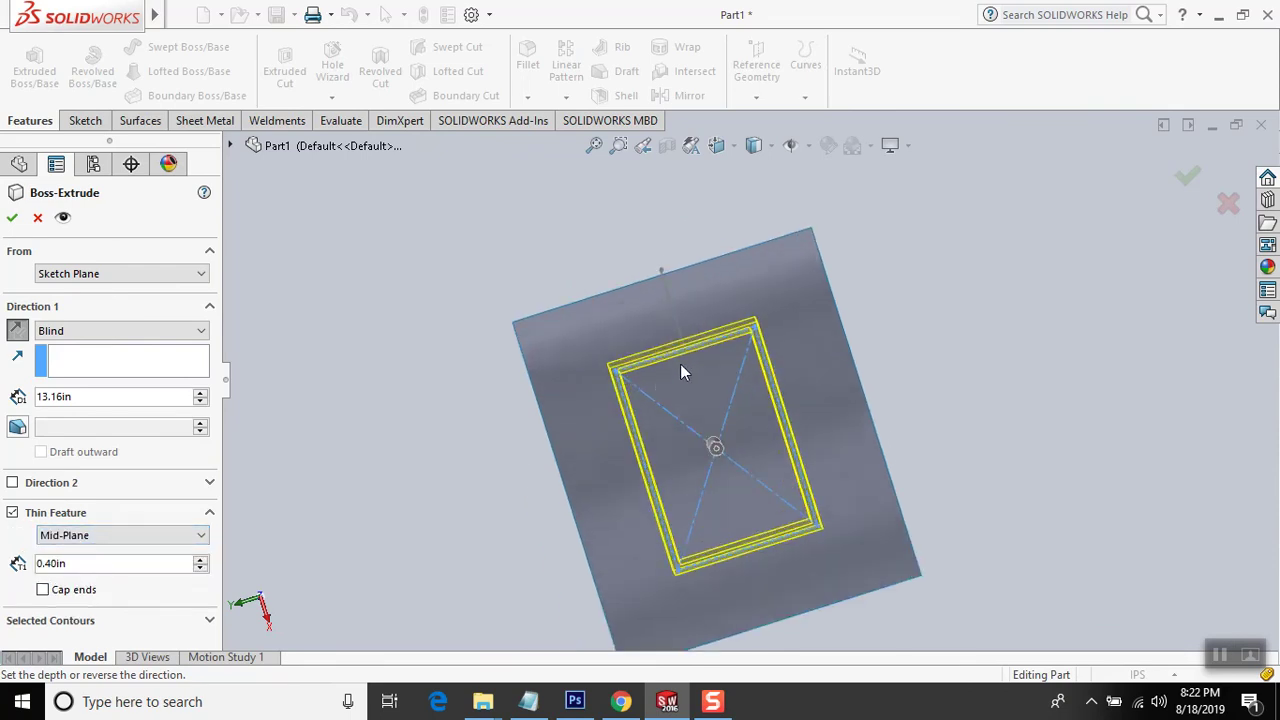
{"action": "scroll", "coordinate": [680, 364], "scroll_direction": "down", "scroll_amount": 2}
{"action": "scroll", "coordinate": [648, 365], "scroll_direction": "down", "scroll_amount": 3}
{"action": "scroll", "coordinate": [643, 402], "scroll_direction": "down", "scroll_amount": 2}
{"action": "scroll", "coordinate": [643, 405], "scroll_direction": "up", "scroll_amount": 1}
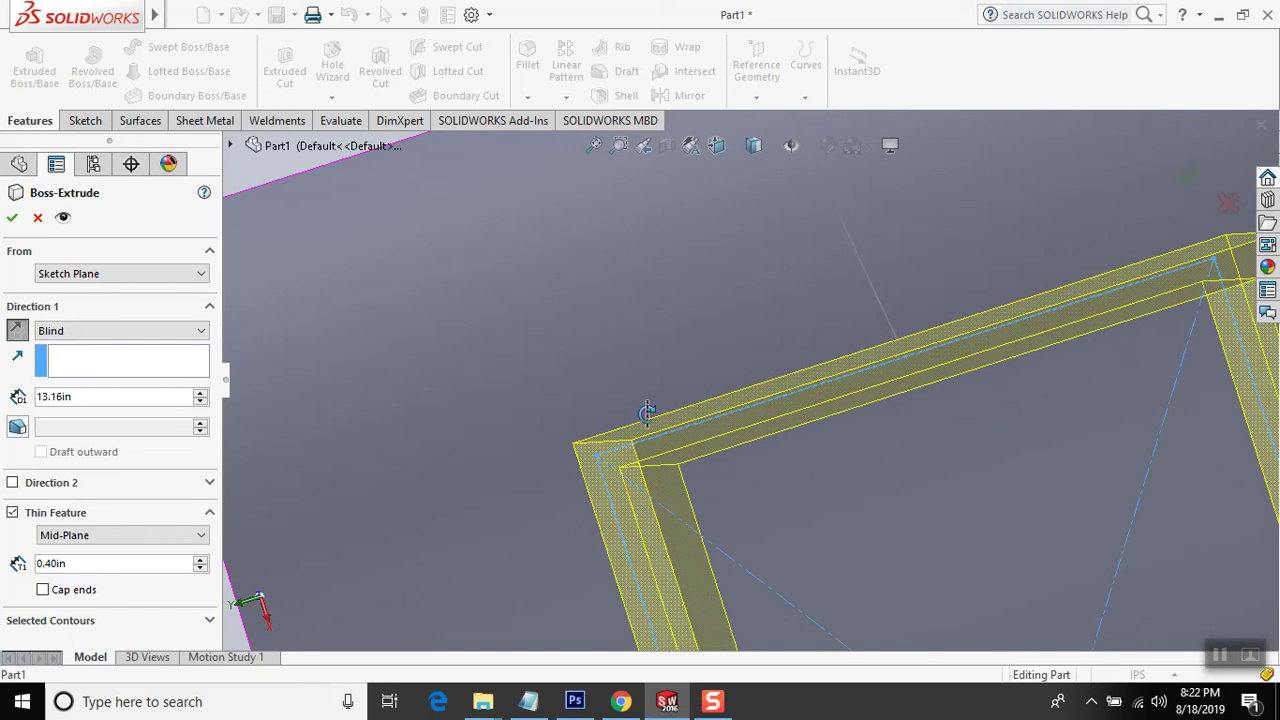
{"action": "left_click", "coordinate": [120, 535]}
{"action": "left_click", "coordinate": [75, 547]}
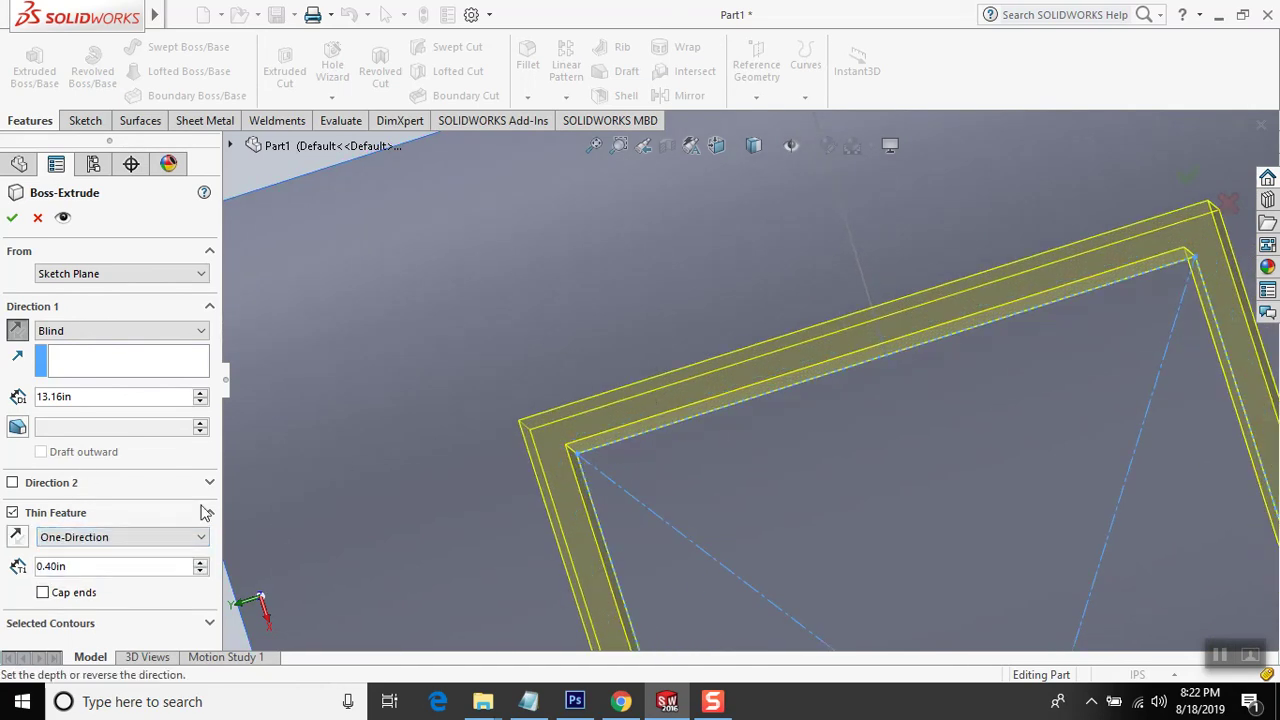
- Flip the thin wall to the outline's other side and show the thin-wall type list
{"action": "left_click", "coordinate": [16, 538]}
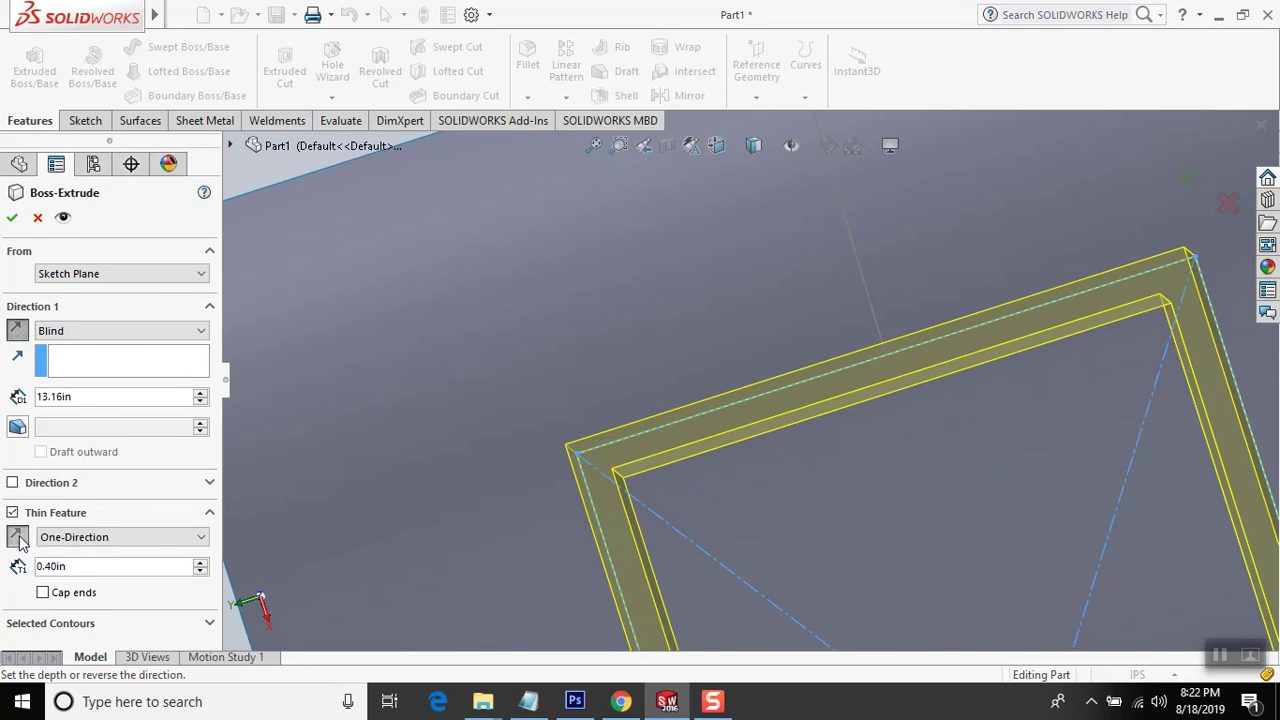
{"action": "left_click", "coordinate": [16, 538]}
{"action": "left_click", "coordinate": [123, 537]}
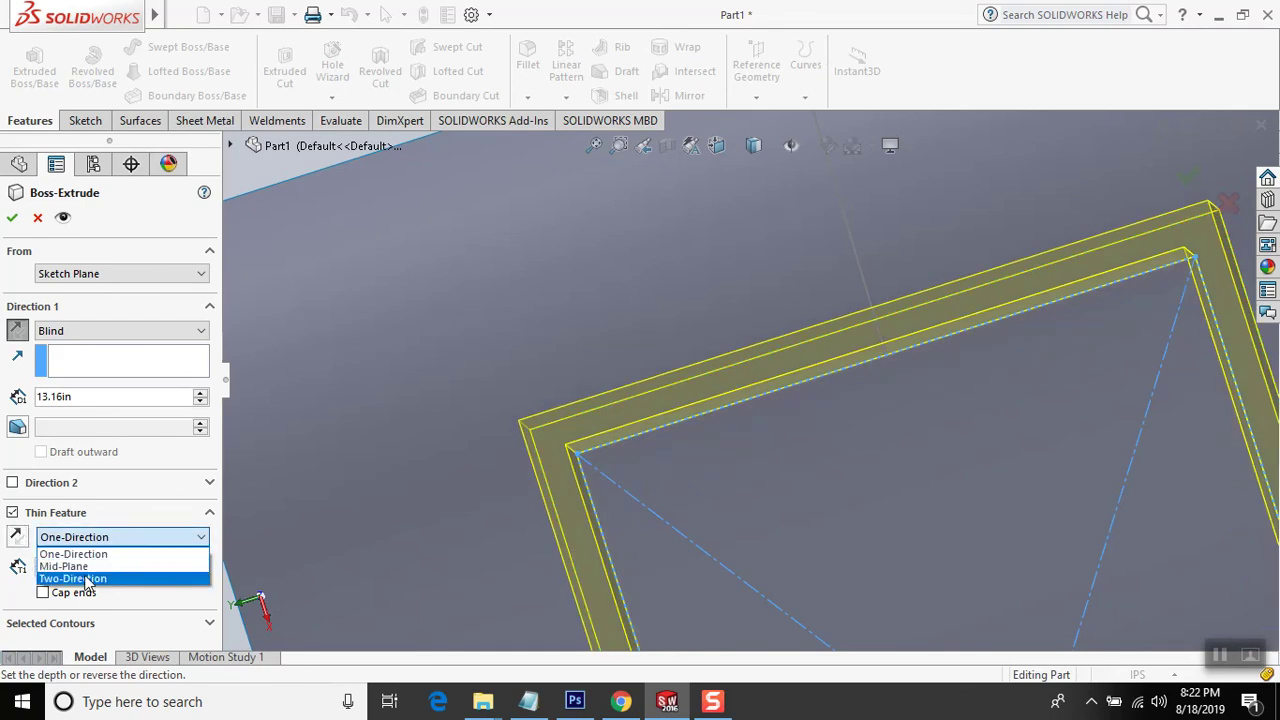
- Switch to Two-Direction thin walls at 0.70in and 0.20in, viewed from the top
{"action": "left_click", "coordinate": [72, 579]}
{"action": "scroll", "coordinate": [671, 357], "scroll_direction": "up", "scroll_amount": 3}
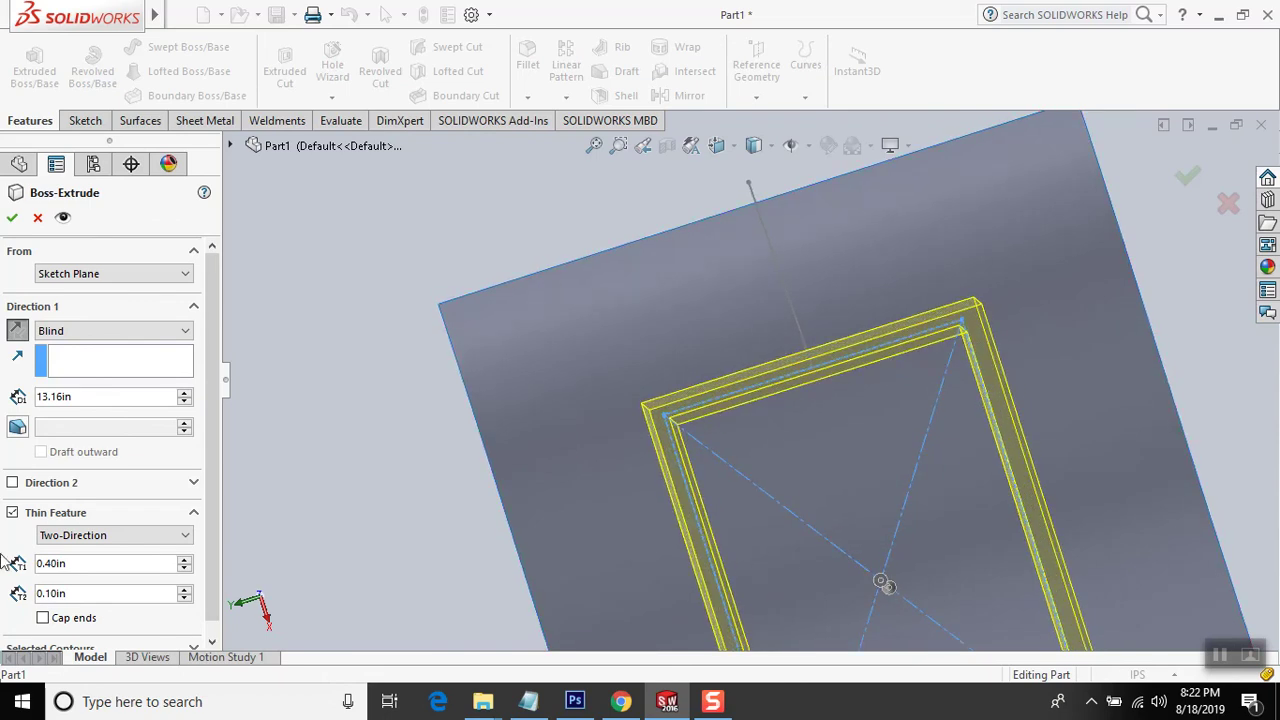
{"action": "left_click", "coordinate": [186, 565]}
{"action": "left_click", "coordinate": [186, 565]}
{"action": "left_click", "coordinate": [186, 565]}
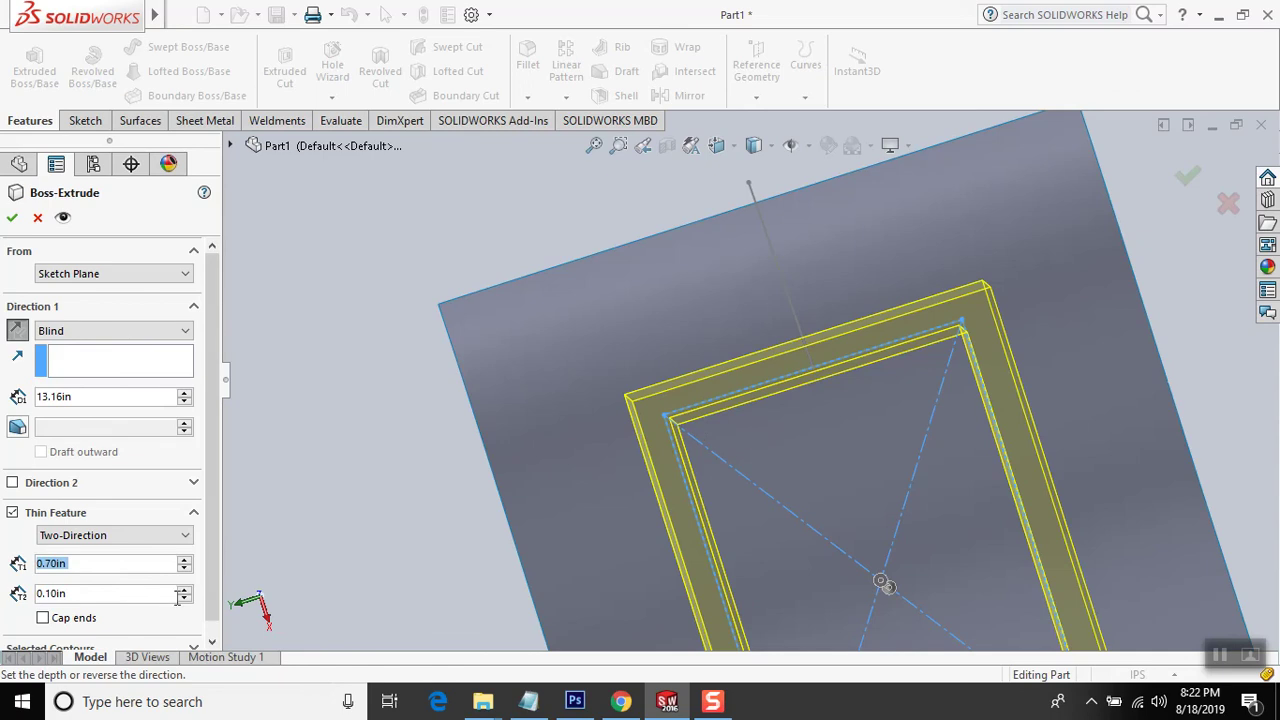
{"action": "left_click", "coordinate": [186, 591]}
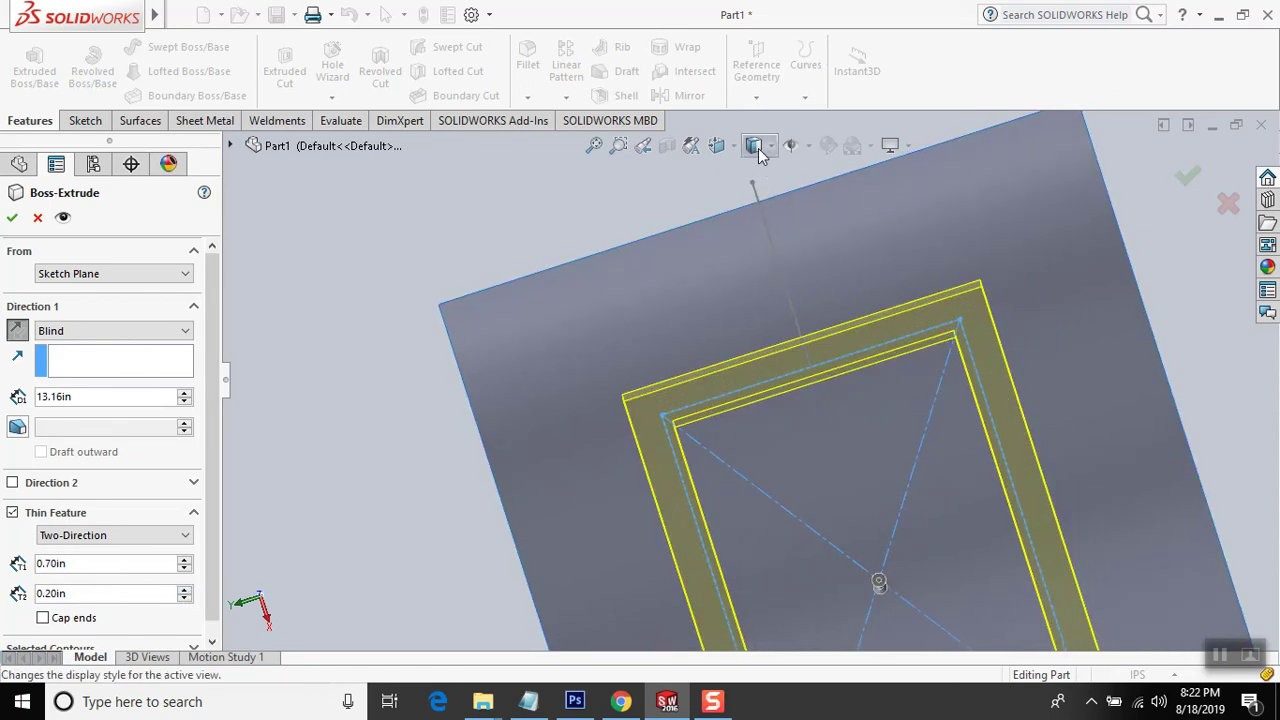
{"action": "left_click", "coordinate": [733, 147]}
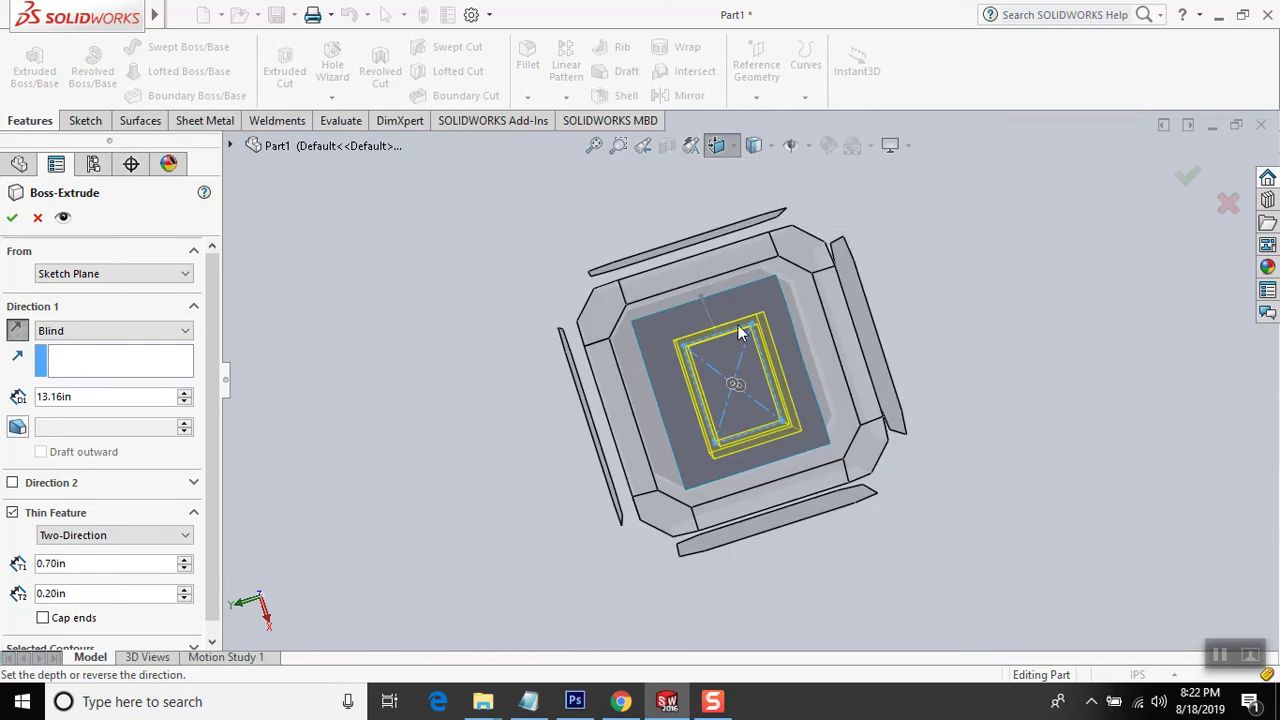
{"action": "left_click", "coordinate": [735, 296]}
{"action": "scroll", "coordinate": [760, 300], "scroll_direction": "up", "scroll_amount": 2}
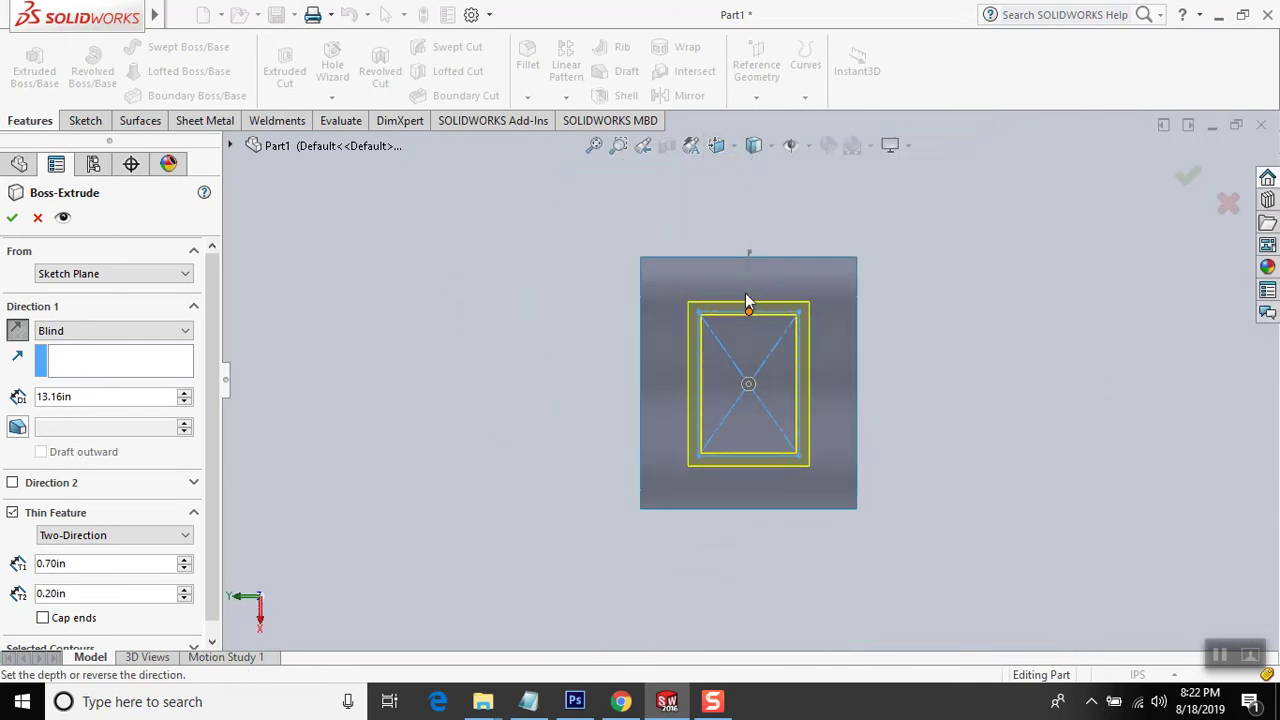
{"action": "scroll", "coordinate": [745, 293], "scroll_direction": "down", "scroll_amount": 3}
{"action": "scroll", "coordinate": [723, 334], "scroll_direction": "down", "scroll_amount": 5}
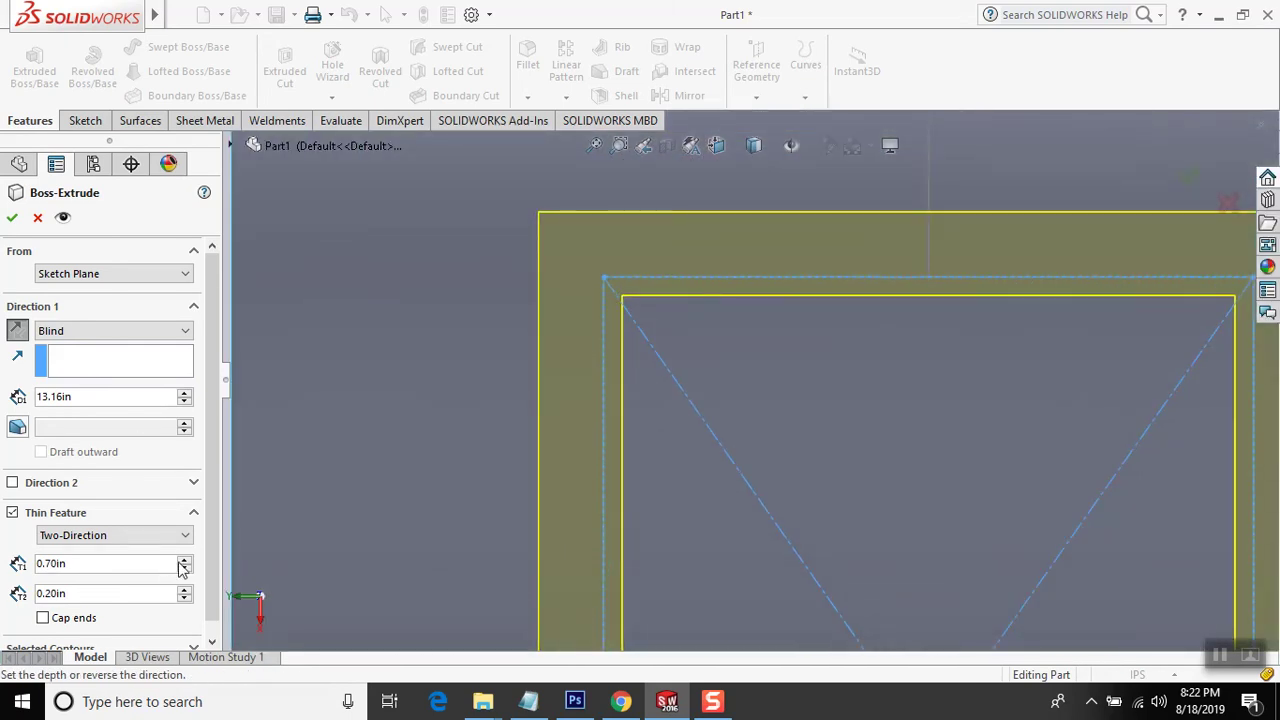
- Readjust the Two-Direction wall thicknesses to 0.60in and 0.40in
{"action": "left_click", "coordinate": [185, 563]}
{"action": "left_click", "coordinate": [185, 563]}
{"action": "left_click", "coordinate": [185, 568]}
{"action": "left_click", "coordinate": [185, 568]}
{"action": "left_click", "coordinate": [185, 568]}
{"action": "left_click", "coordinate": [185, 588]}
{"action": "left_click", "coordinate": [185, 588]}
{"action": "left_click", "coordinate": [185, 588]}
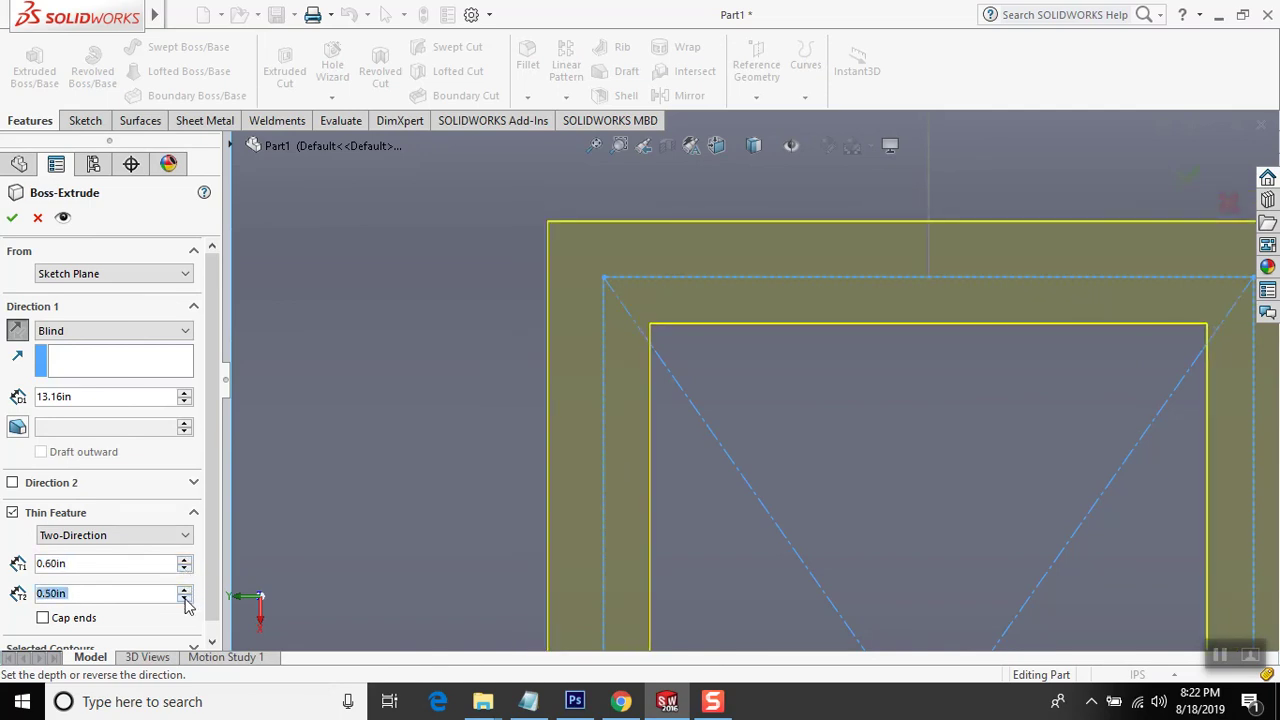
{"action": "left_click", "coordinate": [185, 600]}
- Switch to One-Direction thin walls and flip the wall inside, then back outside
{"action": "left_click", "coordinate": [185, 535]}
{"action": "left_click", "coordinate": [122, 551]}
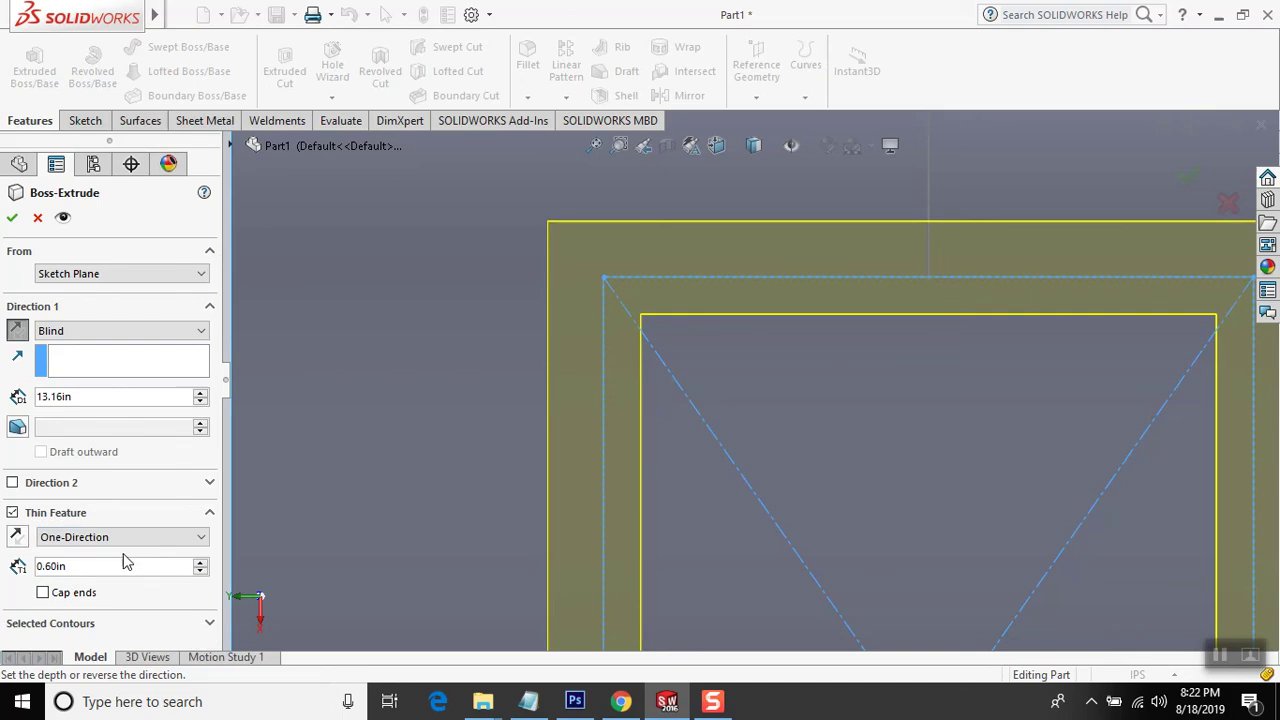
{"action": "left_click", "coordinate": [17, 536]}
{"action": "left_click", "coordinate": [17, 536]}
- Switch to Mid-Plane thin walls with 0.90in thickness
{"action": "left_click", "coordinate": [180, 537]}
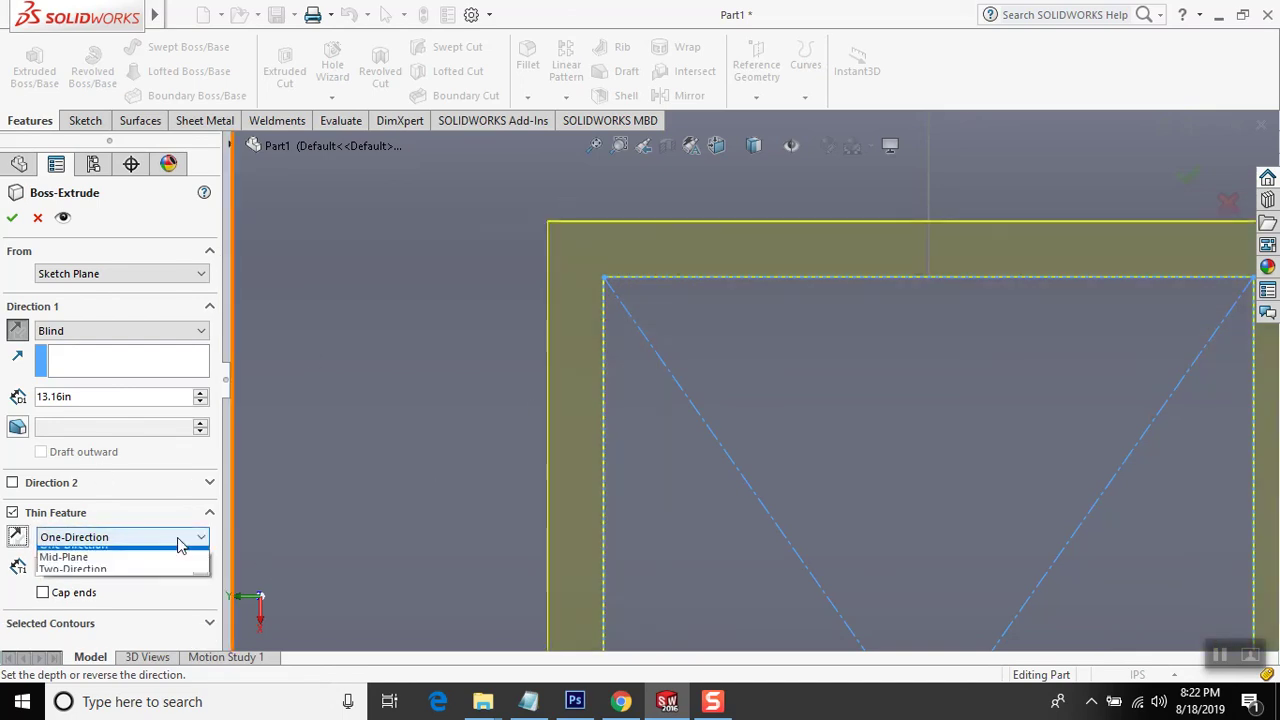
{"action": "left_click", "coordinate": [92, 565]}
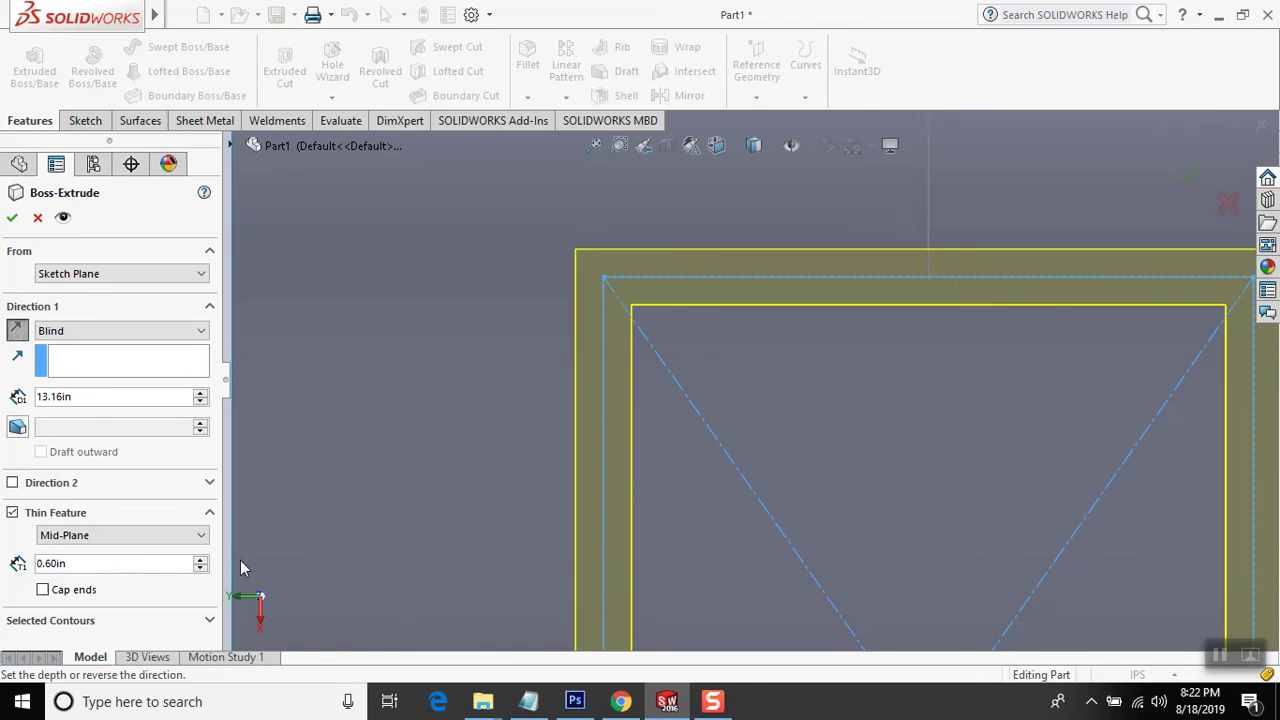
{"action": "left_click", "coordinate": [201, 561]}
{"action": "double_click", "coordinate": [201, 562]}
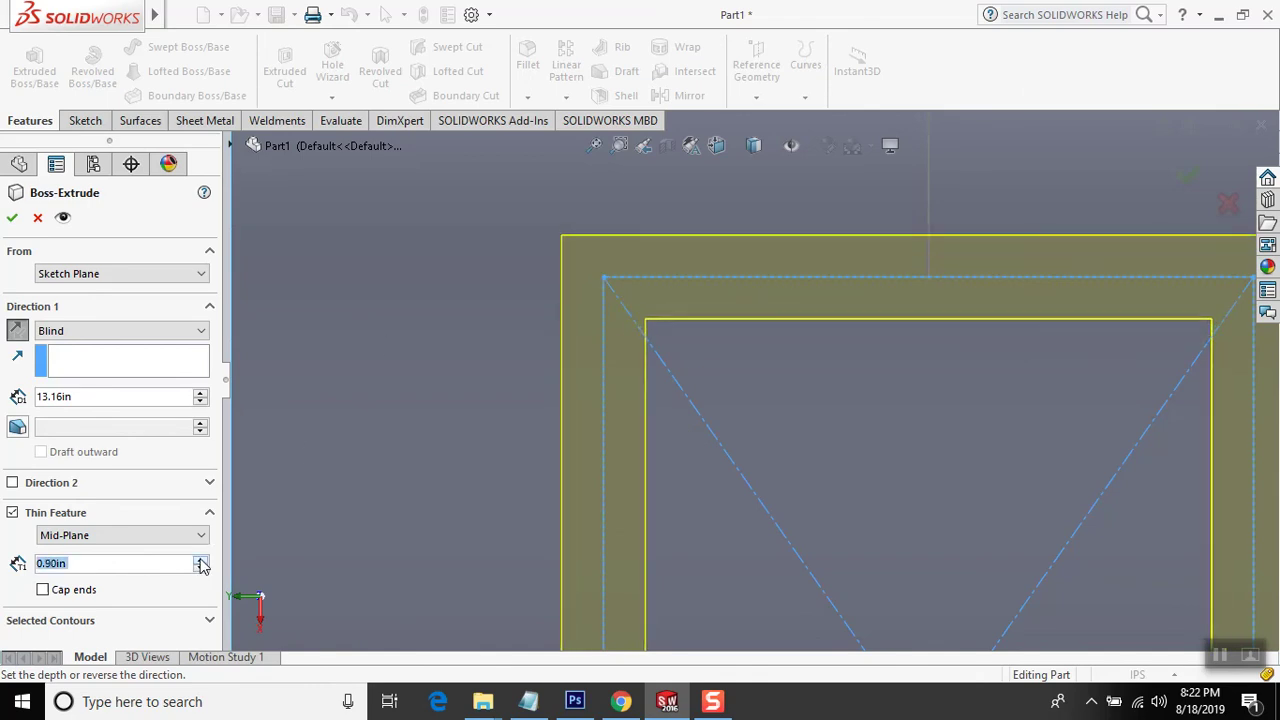
- Add 0.40in end caps to the thin walls, then cancel the boss extrusion
{"action": "left_click", "coordinate": [66, 594]}
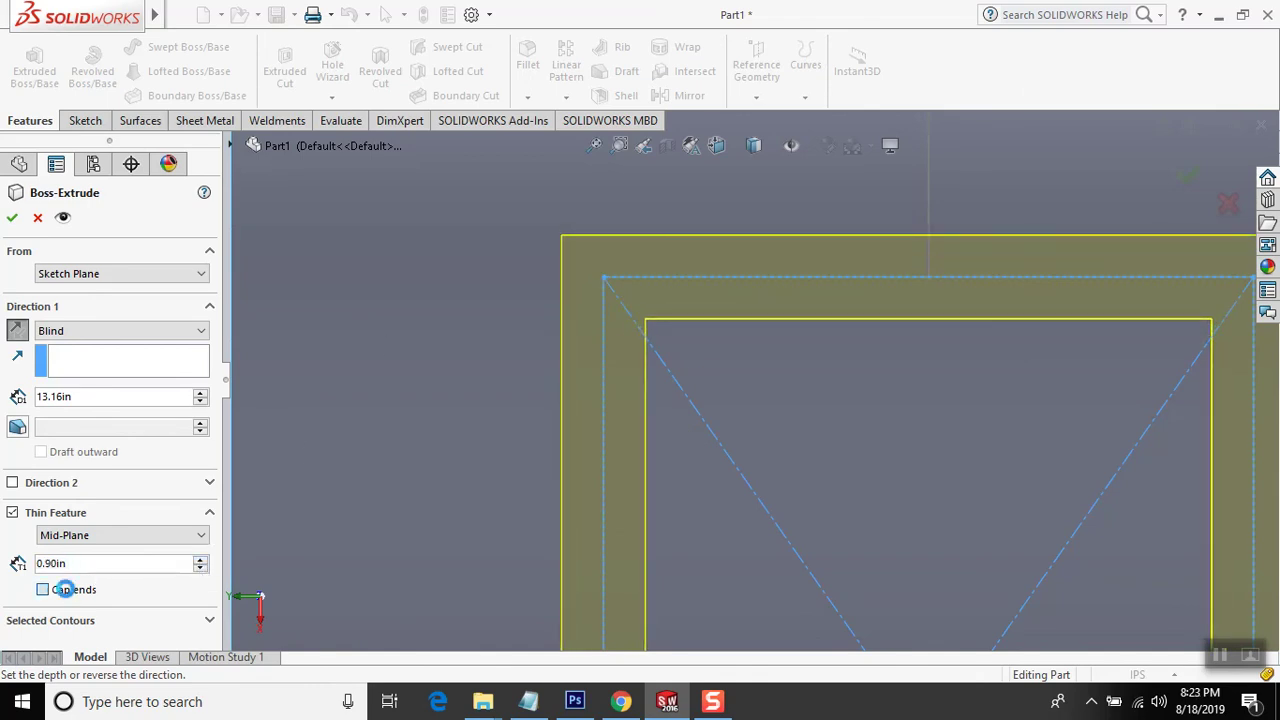
{"action": "scroll", "coordinate": [800, 346], "scroll_direction": "up", "scroll_amount": 2}
{"action": "scroll", "coordinate": [790, 360], "scroll_direction": "up", "scroll_amount": 2}
{"action": "scroll", "coordinate": [790, 366], "scroll_direction": "up", "scroll_amount": 2}
{"action": "middle_click_drag", "start_coordinate": [796, 405], "coordinate": [1057, 346]}
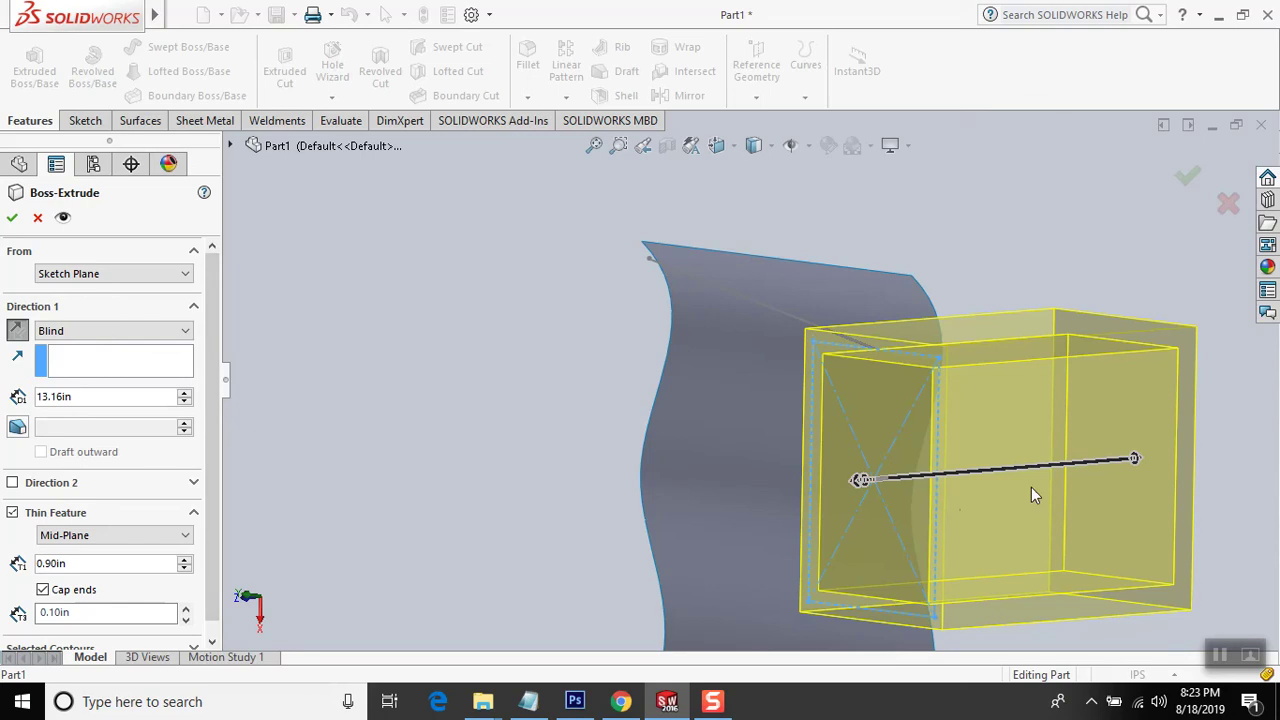
{"action": "middle_click_drag", "start_coordinate": [1033, 493], "coordinate": [770, 339]}
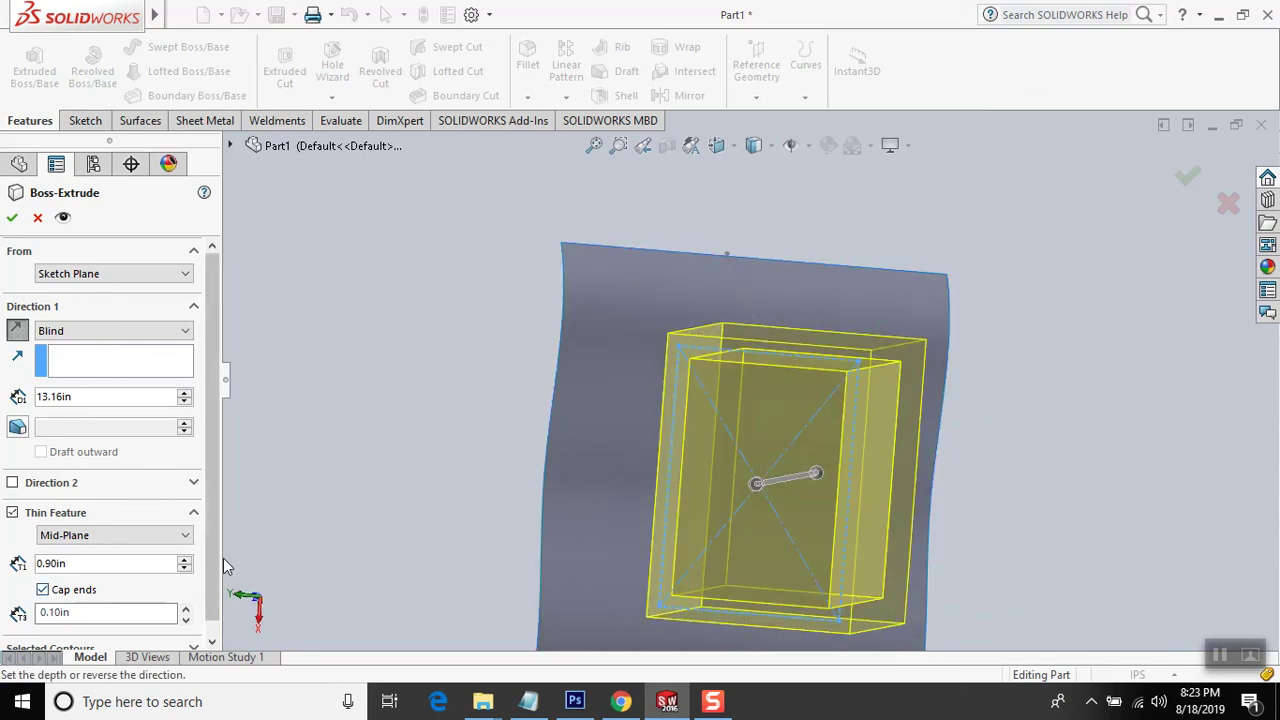
{"action": "scroll", "coordinate": [208, 472], "scroll_direction": "down", "scroll_amount": 1}
{"action": "left_click", "coordinate": [185, 592]}
{"action": "left_click", "coordinate": [185, 592]}
{"action": "left_click", "coordinate": [185, 592]}
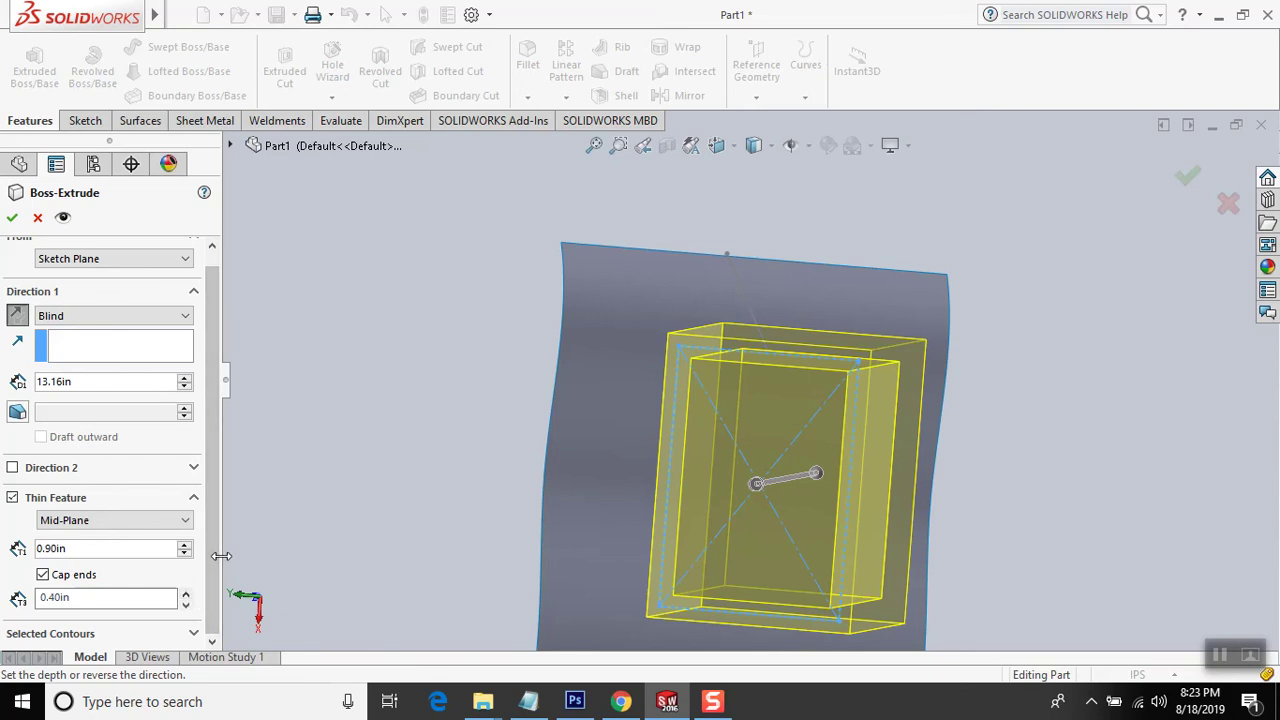
{"action": "left_click", "coordinate": [37, 218]}
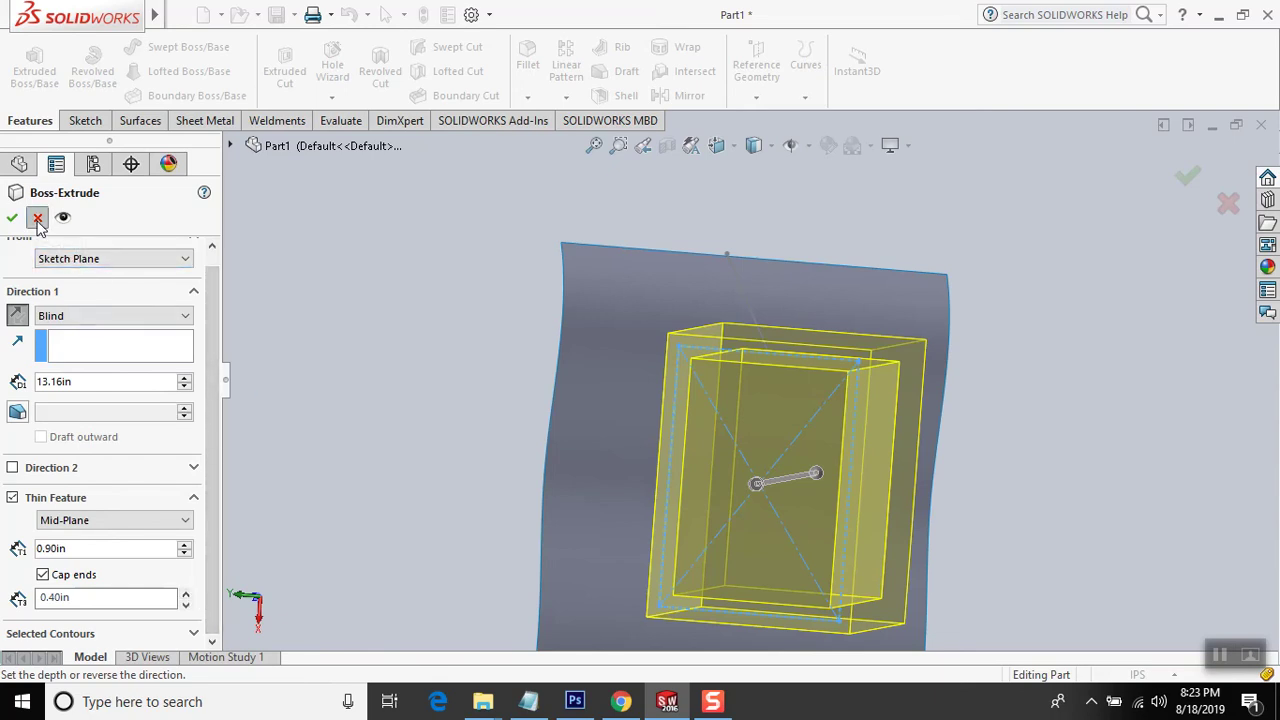
{"action": "middle_click_drag", "start_coordinate": [478, 308], "coordinate": [820, 343]}
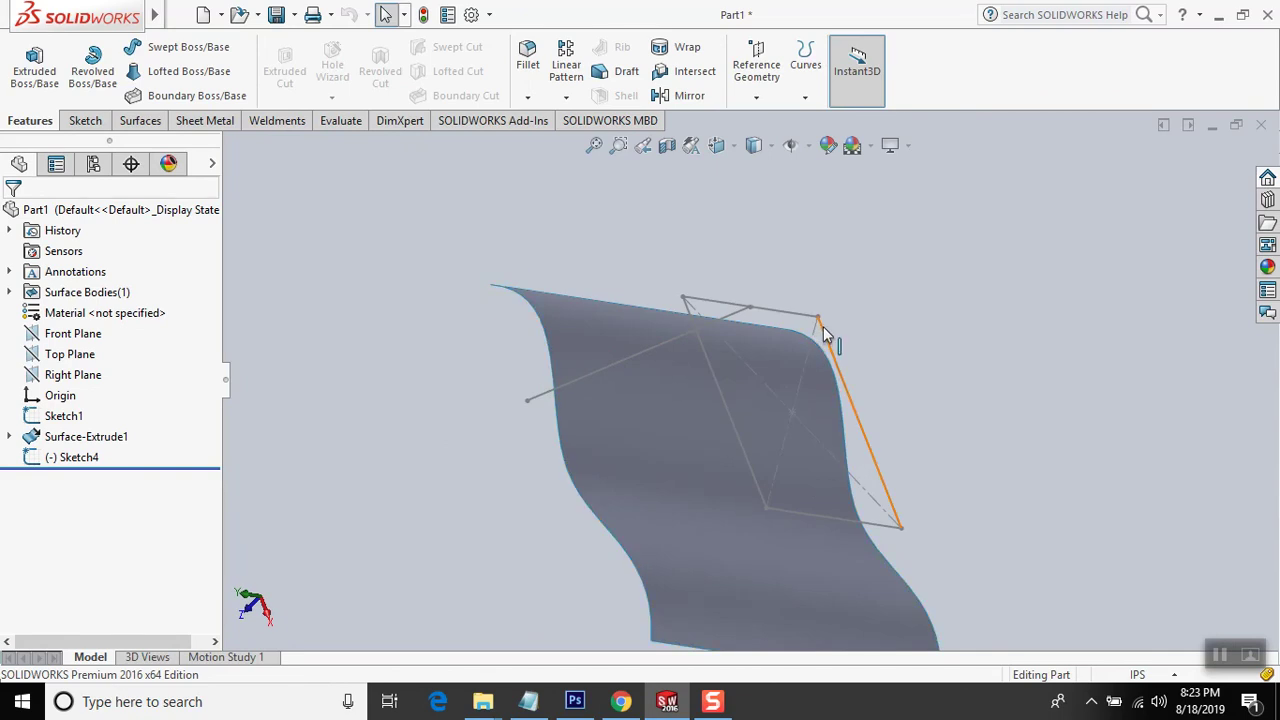
- Reopen Sketch1 for editing
{"action": "left_click", "coordinate": [823, 326]}
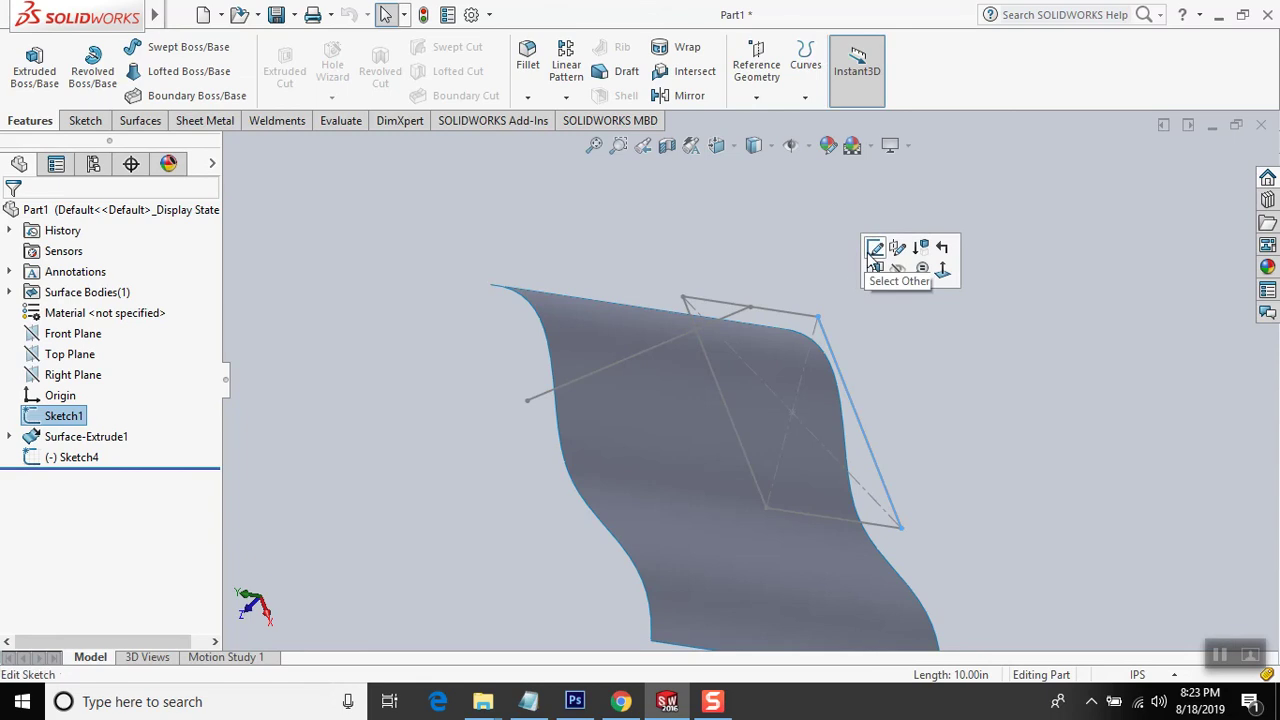
{"action": "right_click", "coordinate": [83, 416]}
{"action": "left_click", "coordinate": [98, 316]}
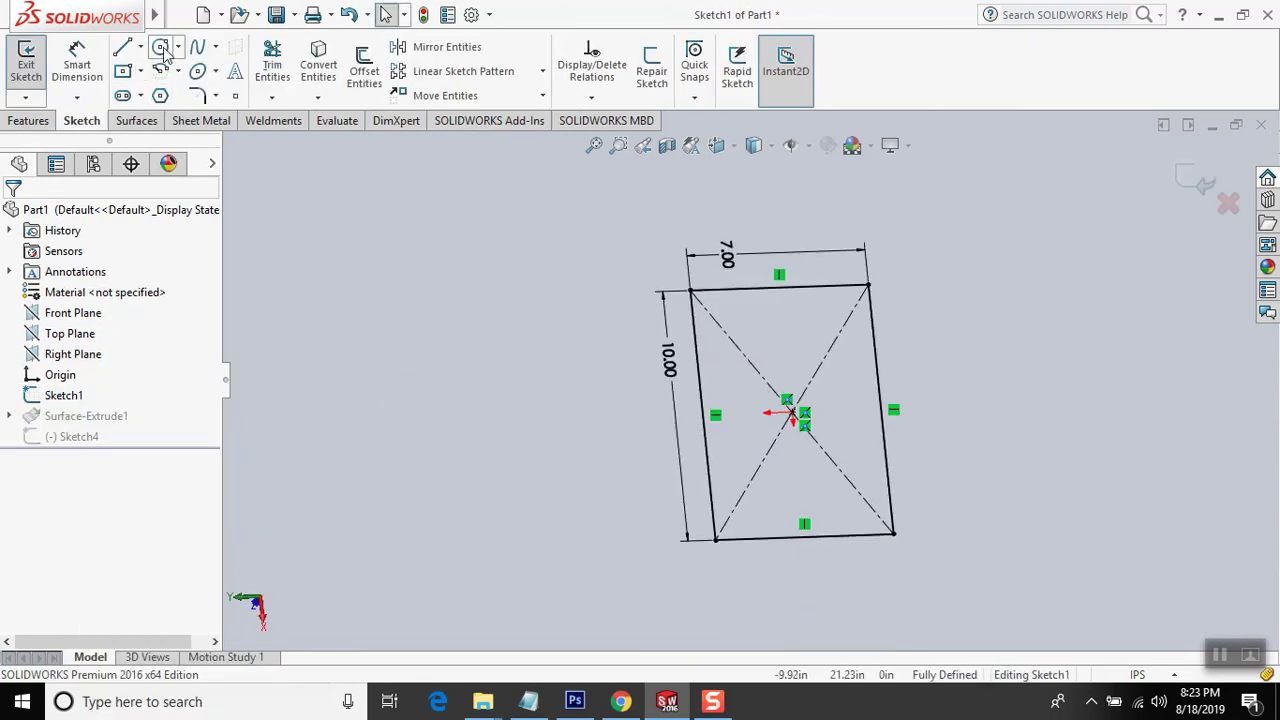
- Draw a circle left of the rectangle and a small circle inside it
{"action": "left_click", "coordinate": [160, 47]}
{"action": "left_click_drag", "start_coordinate": [607, 401], "coordinate": [636, 446]}
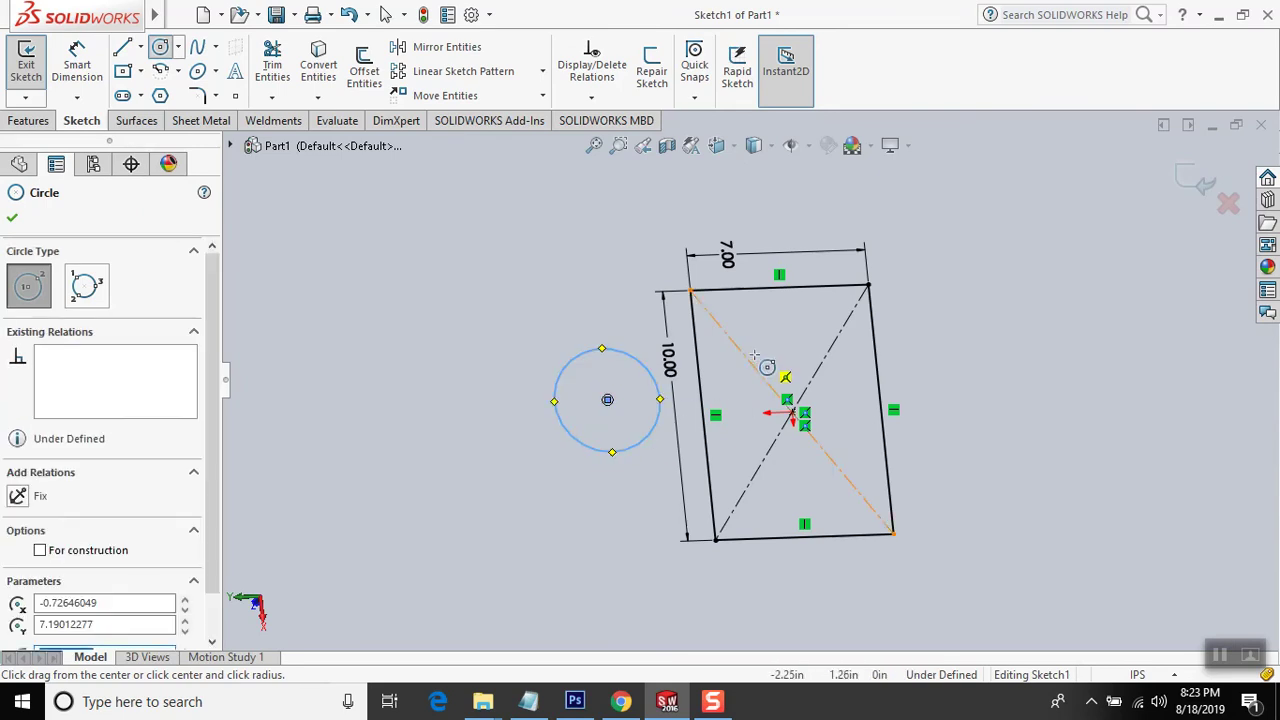
{"action": "left_click", "coordinate": [777, 333]}
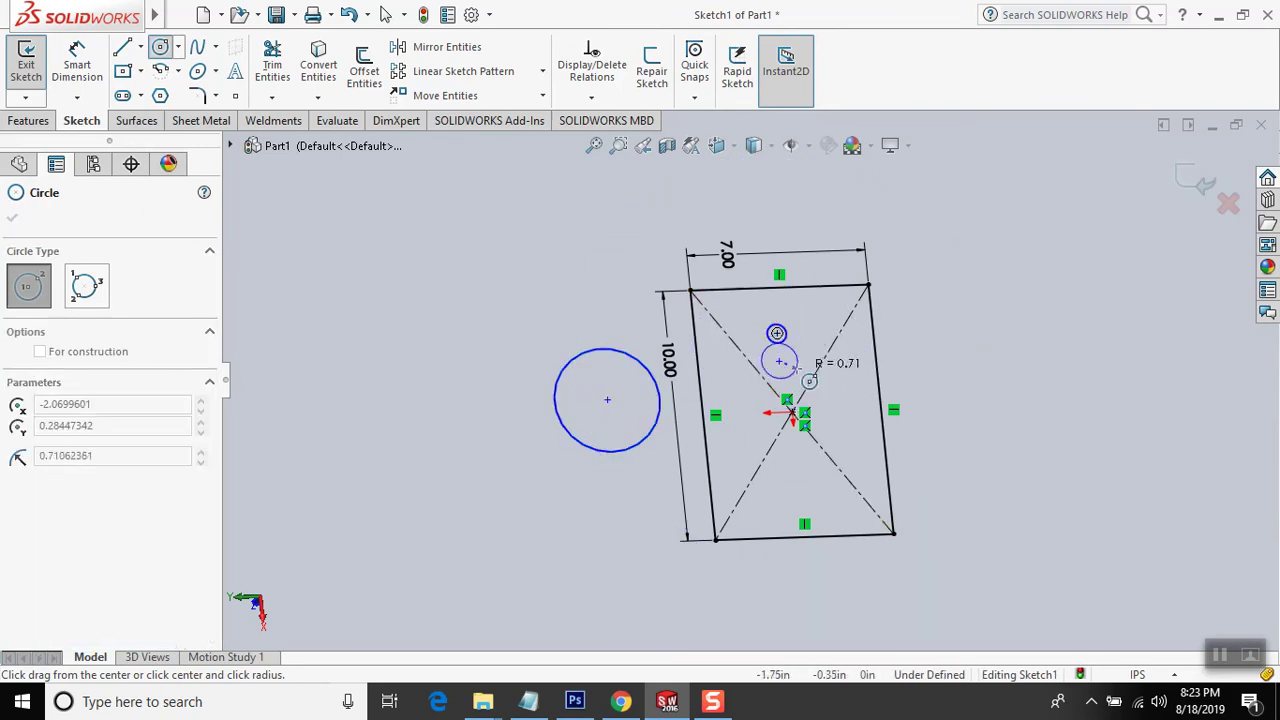
{"action": "left_click", "coordinate": [787, 333]}
{"action": "key", "text": "Escape"}
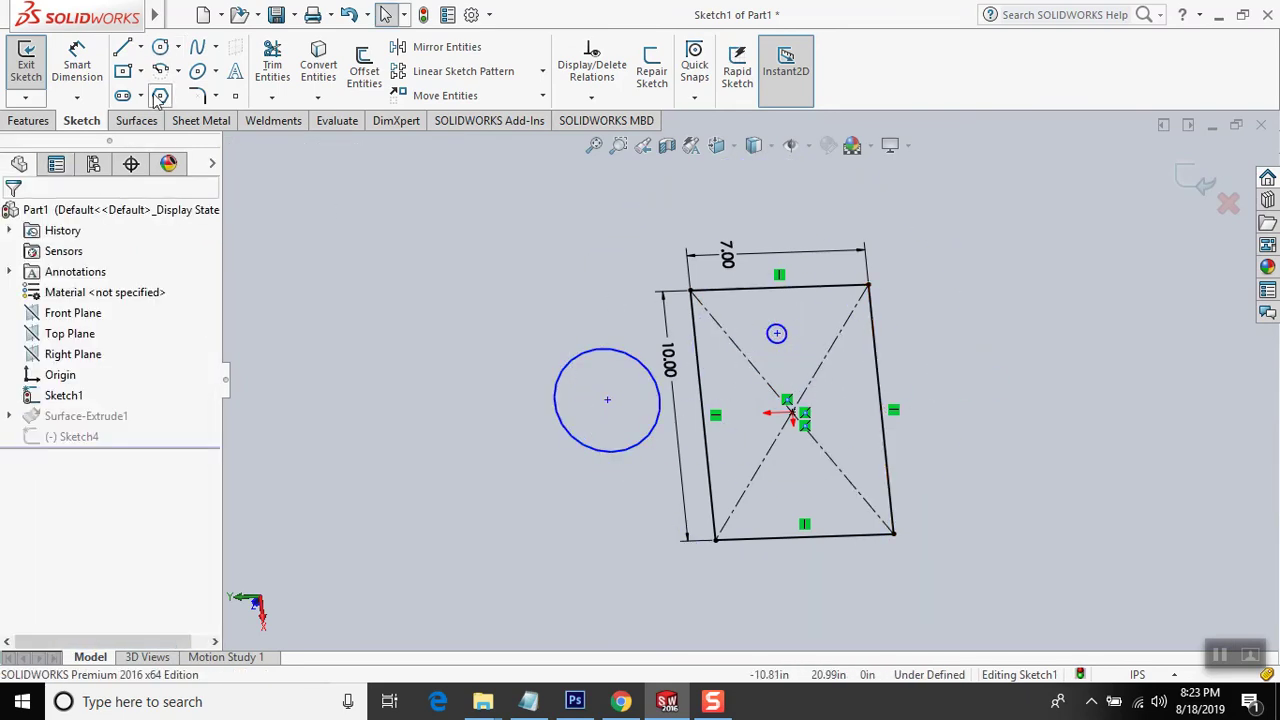
- Draw a circle right of the rectangle and exit the sketch
{"action": "left_click", "coordinate": [160, 47]}
{"action": "left_click", "coordinate": [994, 385]}
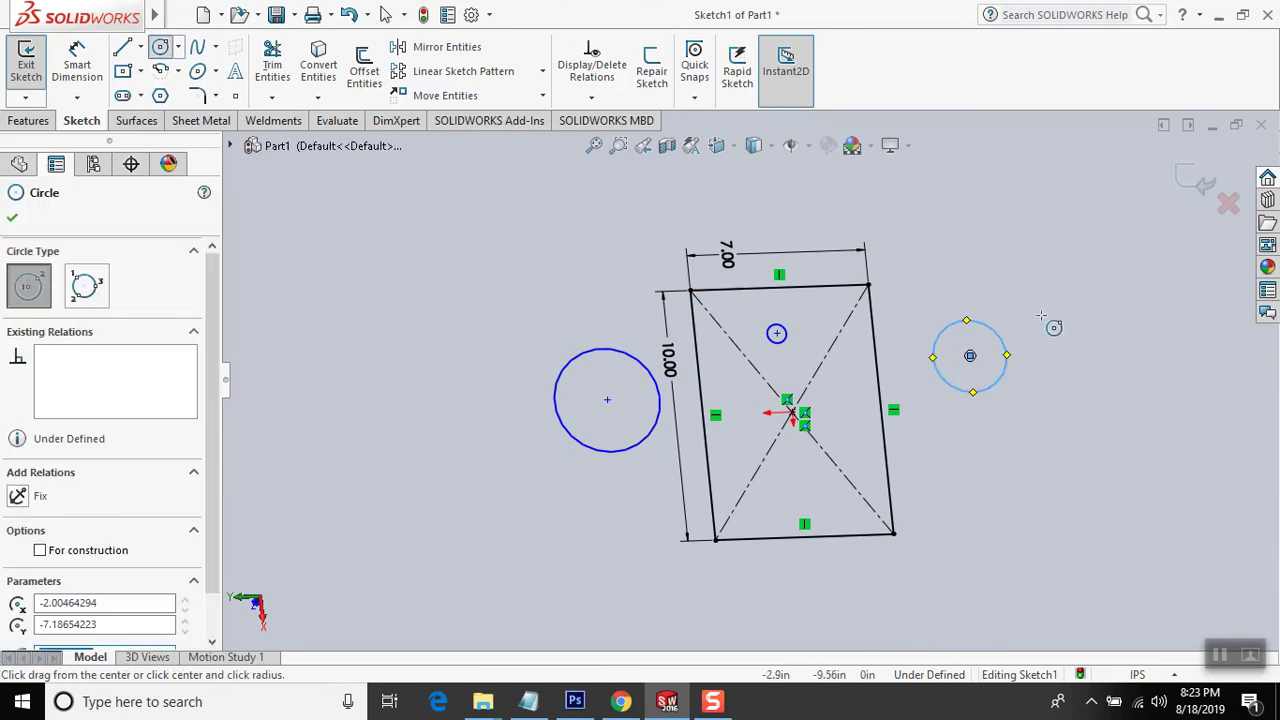
{"action": "key", "text": "Escape"}
{"action": "key", "text": "ctrl+b"}
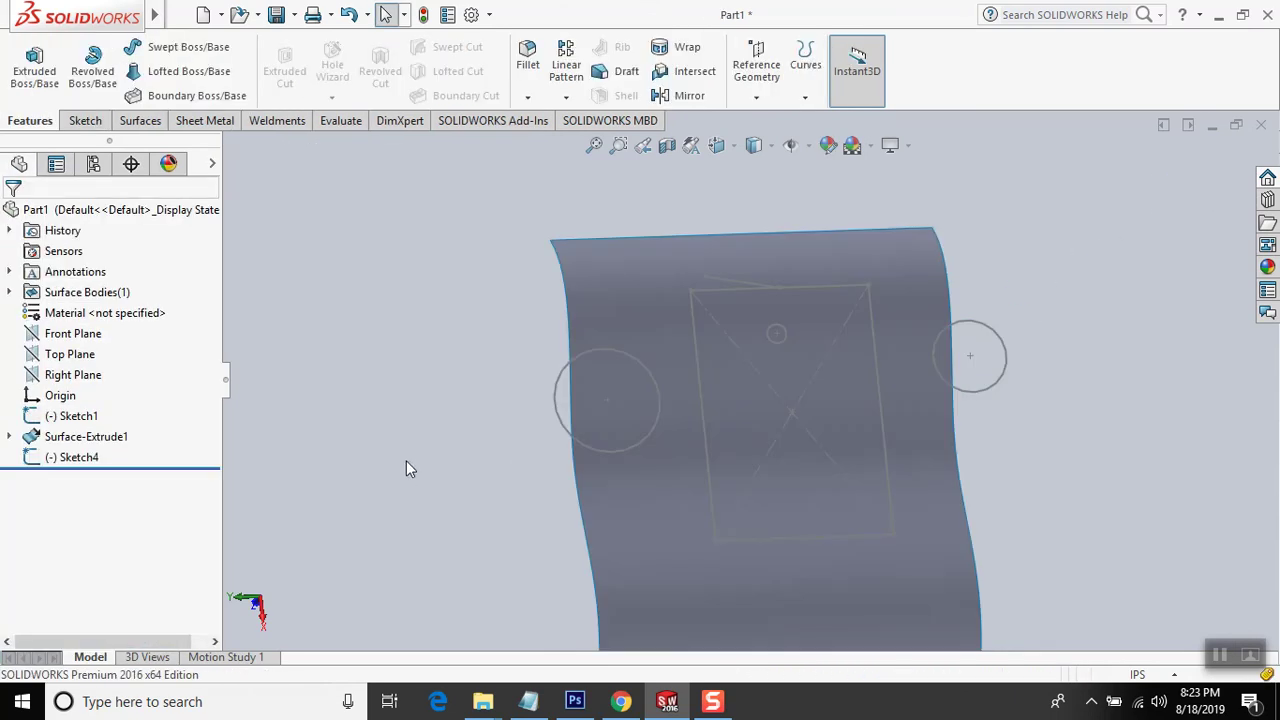
- Start a Boss-Extrude of Sketch1 and clear its Selected Contours list
{"action": "left_click", "coordinate": [95, 425]}
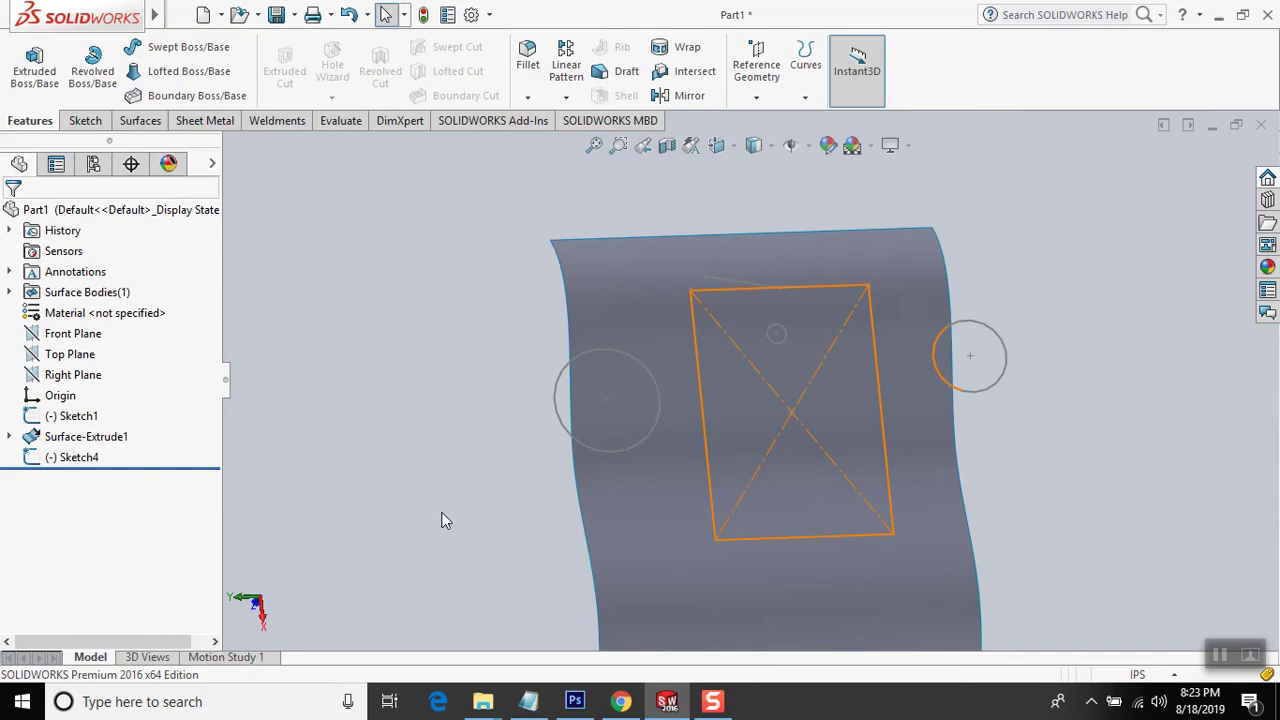
{"action": "middle_click_drag", "start_coordinate": [440, 516], "coordinate": [460, 482]}
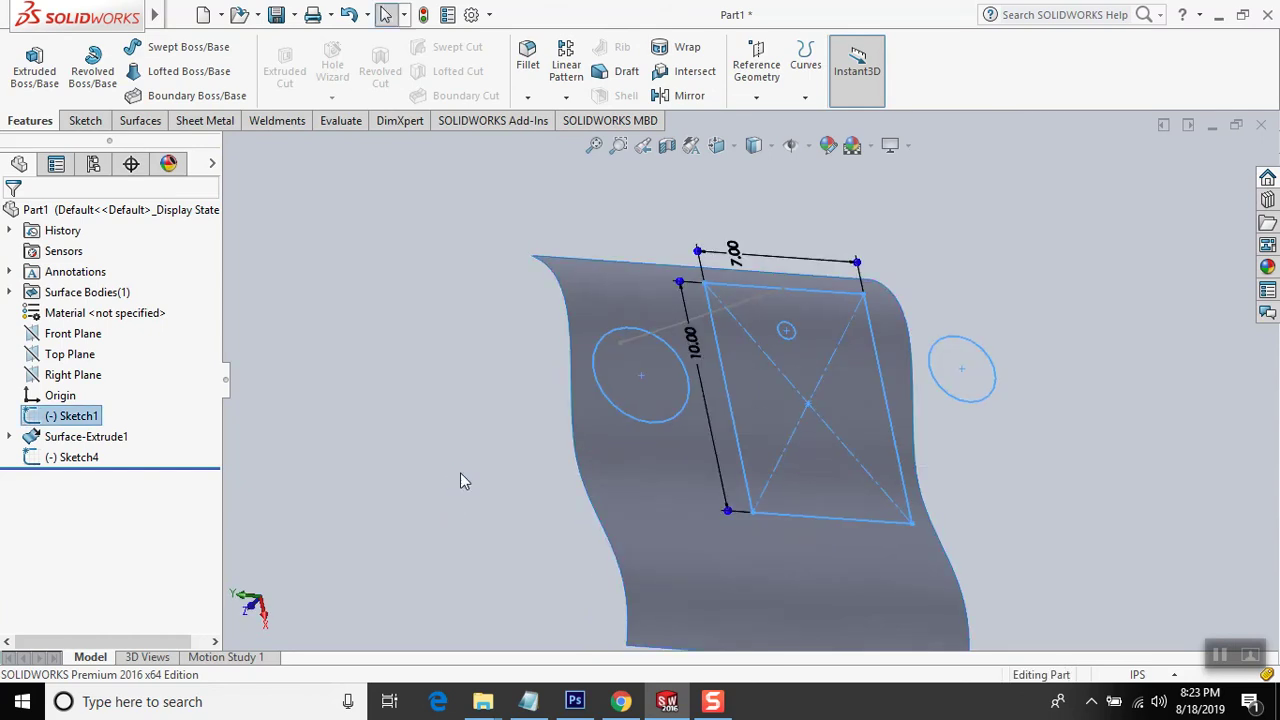
{"action": "left_click", "coordinate": [34, 65]}
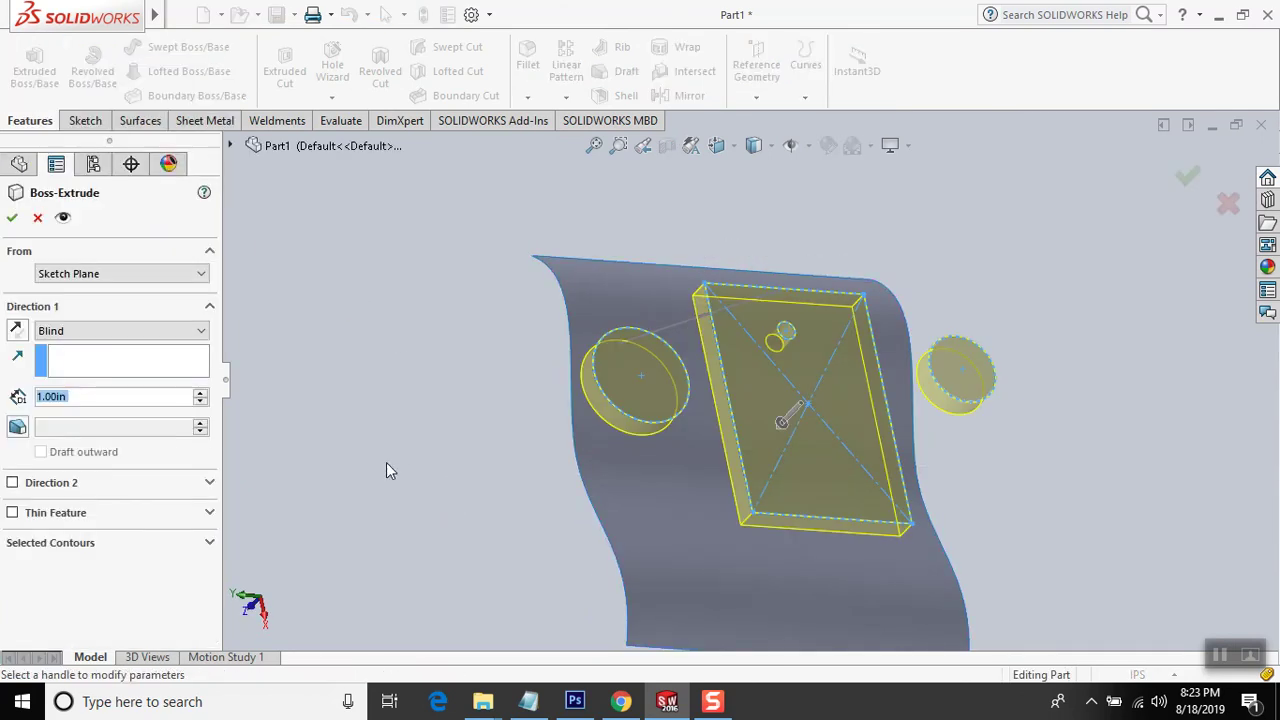
{"action": "middle_click_drag", "start_coordinate": [415, 433], "coordinate": [394, 474]}
{"action": "left_click", "coordinate": [179, 539]}
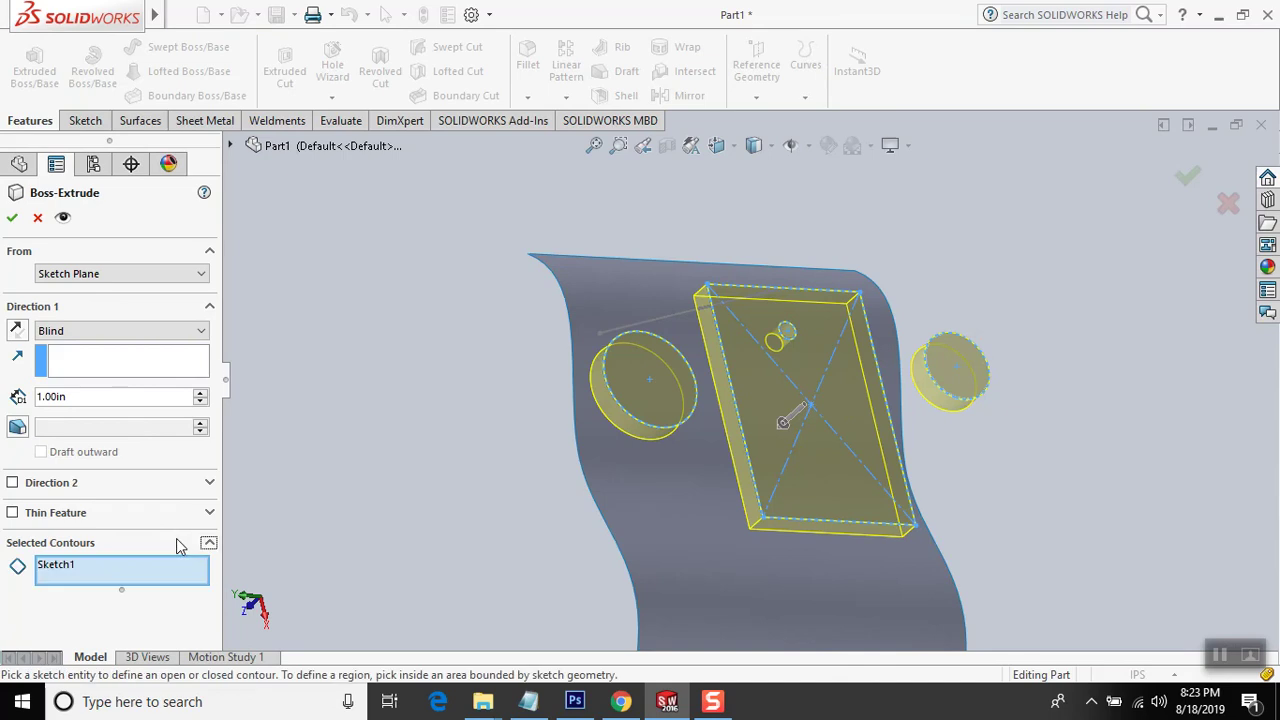
{"action": "right_click", "coordinate": [57, 572]}
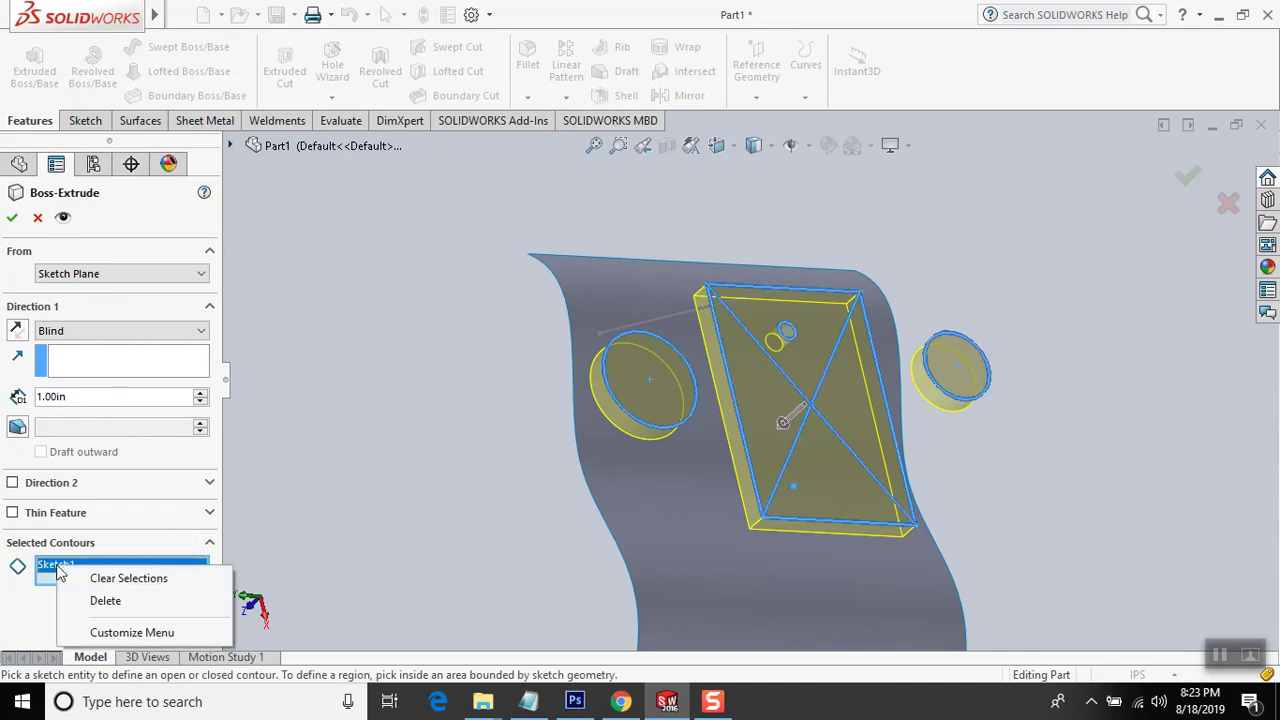
{"action": "left_click", "coordinate": [101, 580]}
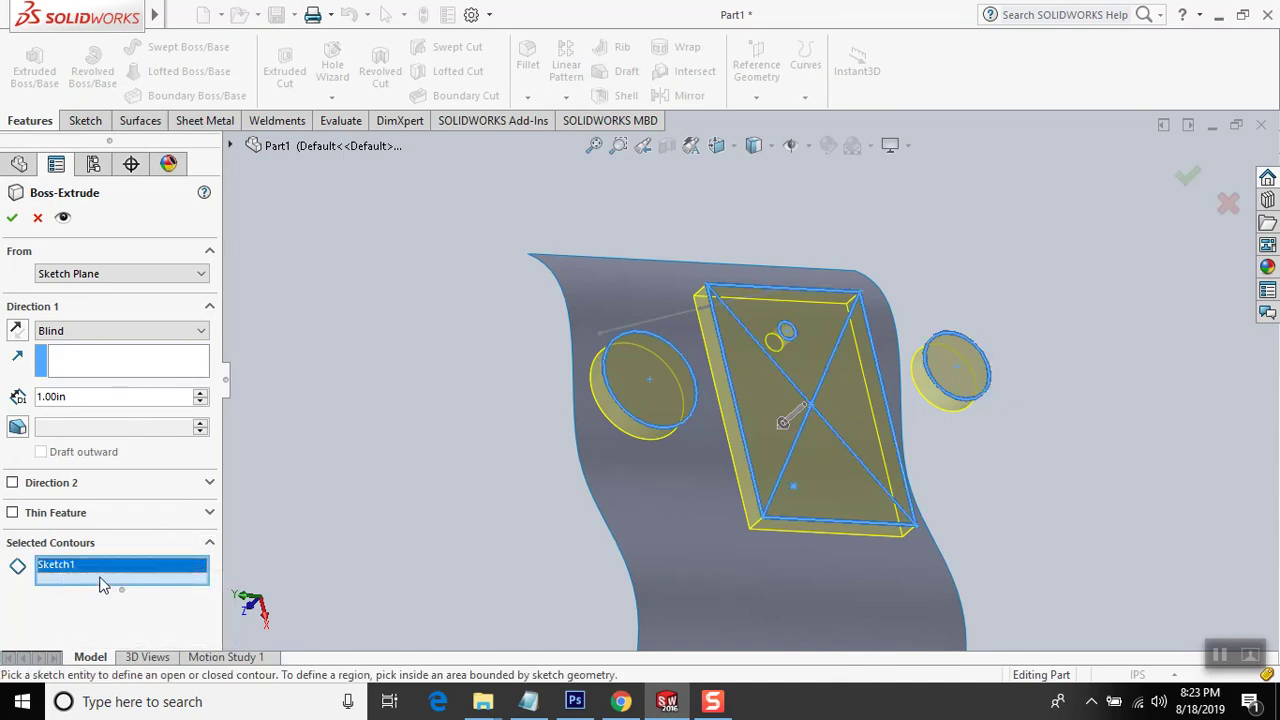
- Extrude only the right circle and small circle contours 4.70in into cylinders
{"action": "left_click", "coordinate": [962, 376]}
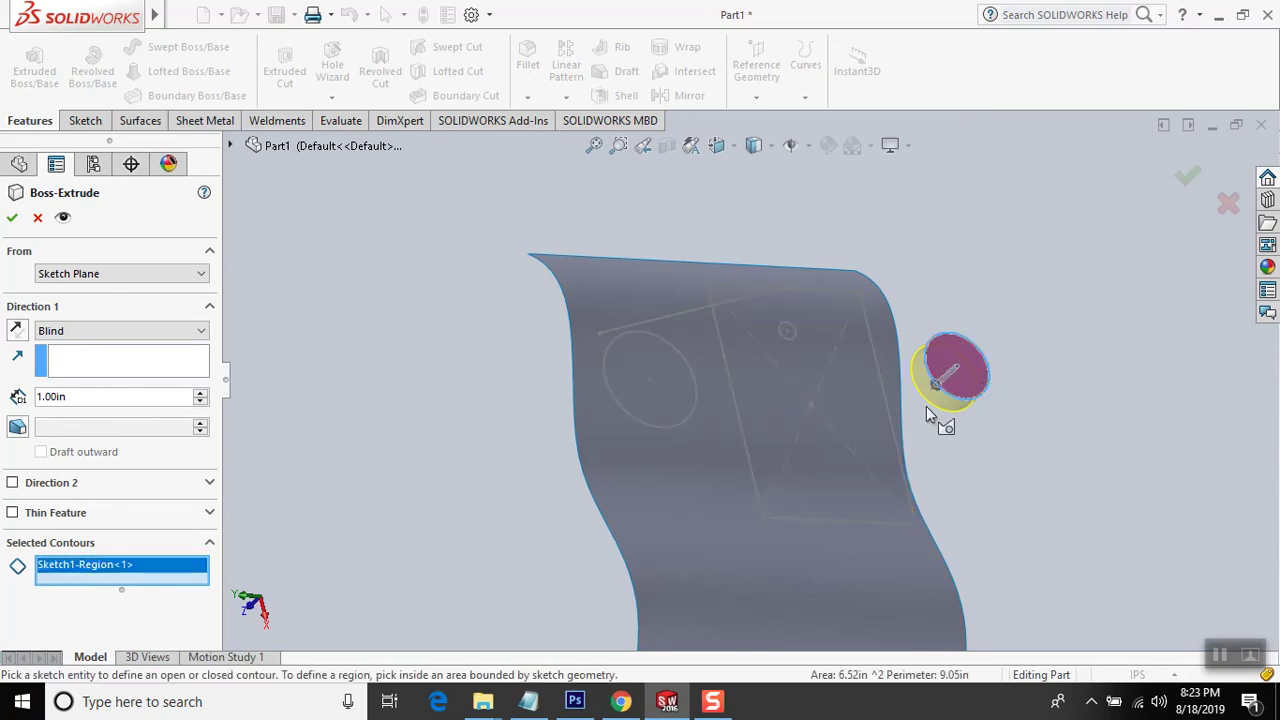
{"action": "left_click_drag", "start_coordinate": [940, 385], "coordinate": [1015, 276]}
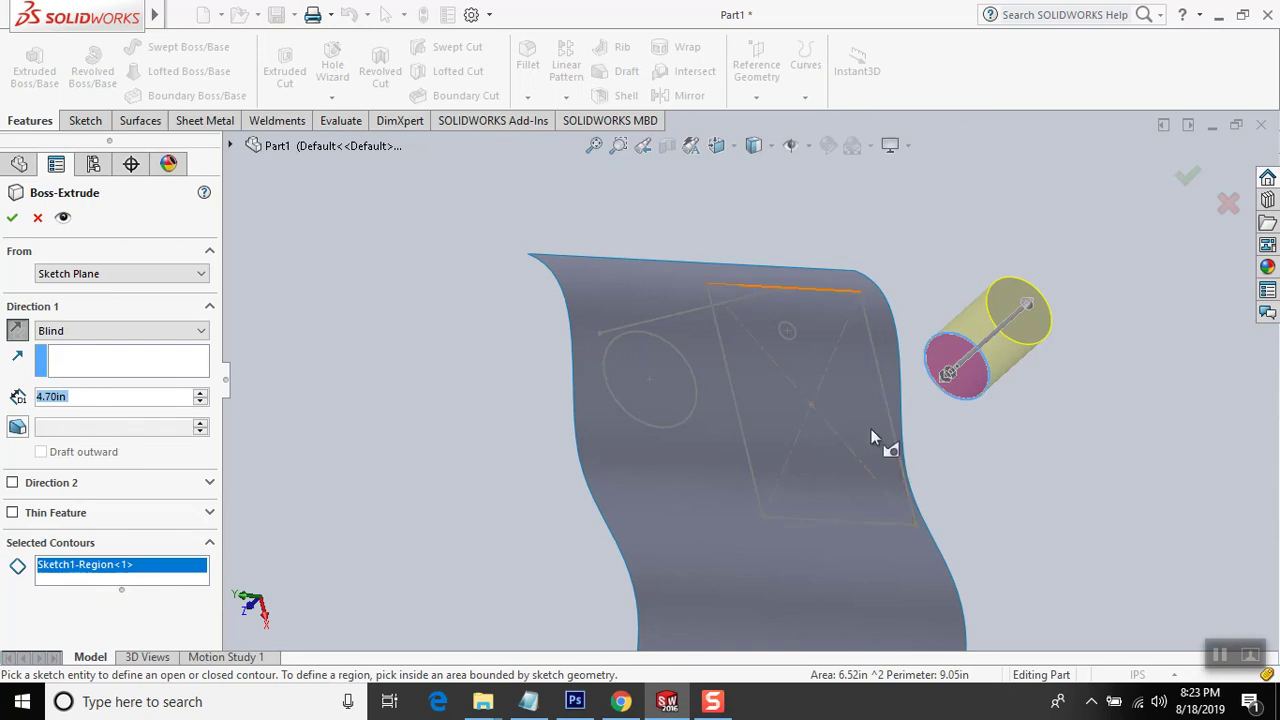
{"action": "left_click", "coordinate": [794, 334]}
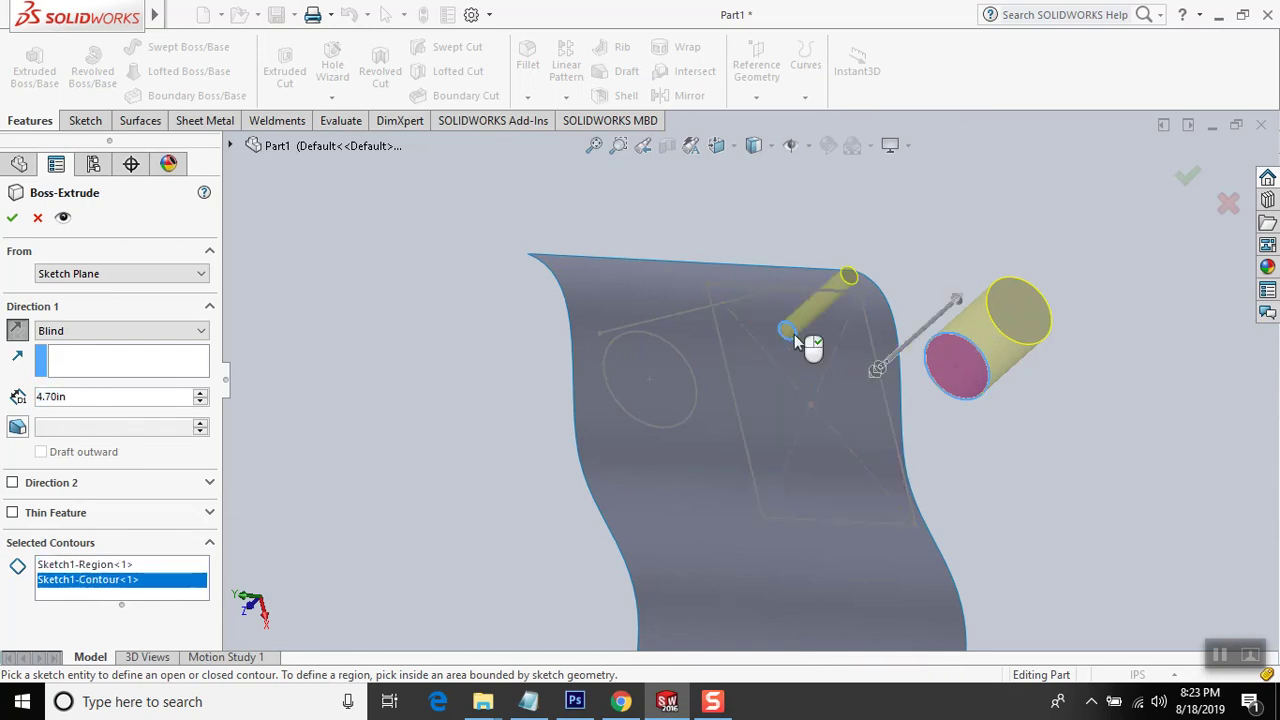
{"action": "left_click", "coordinate": [12, 217]}
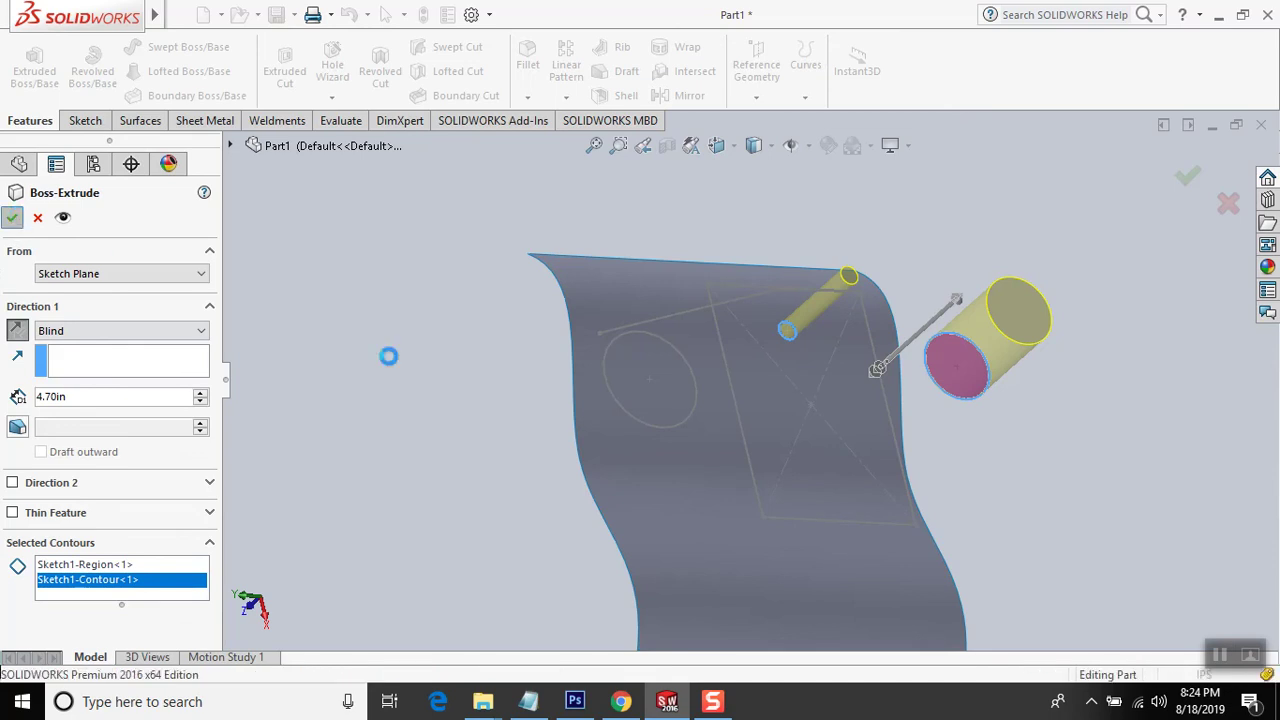
{"action": "middle_click_drag", "start_coordinate": [1017, 490], "coordinate": [1003, 468]}
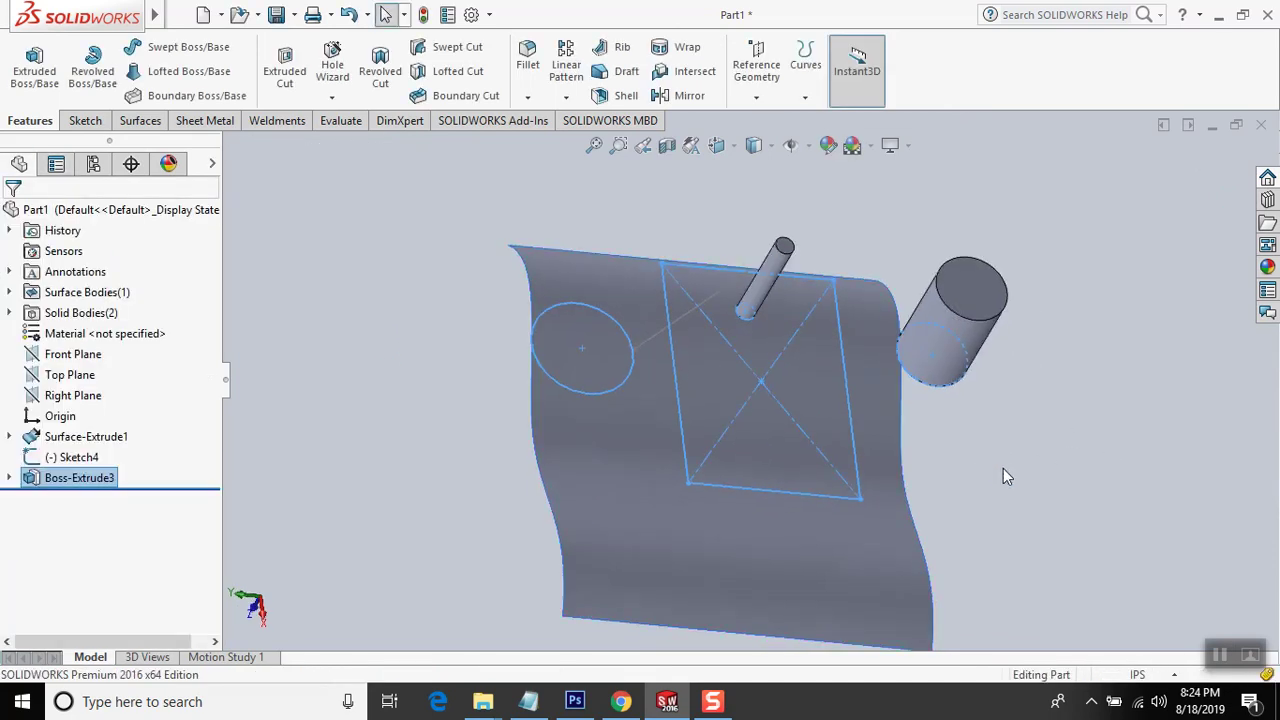
{"action": "middle_click_drag", "start_coordinate": [887, 430], "coordinate": [876, 393]}
{"action": "left_click", "coordinate": [931, 426]}
{"action": "mouse_move", "coordinate": [931, 426]}
{"action": "middle_mouse_down"}
{"action": "mouse_move", "coordinate": [914, 438]}
{"action": "mouse_move", "coordinate": [1014, 436]}
{"action": "mouse_move", "coordinate": [974, 441]}
{"action": "middle_mouse_up"}
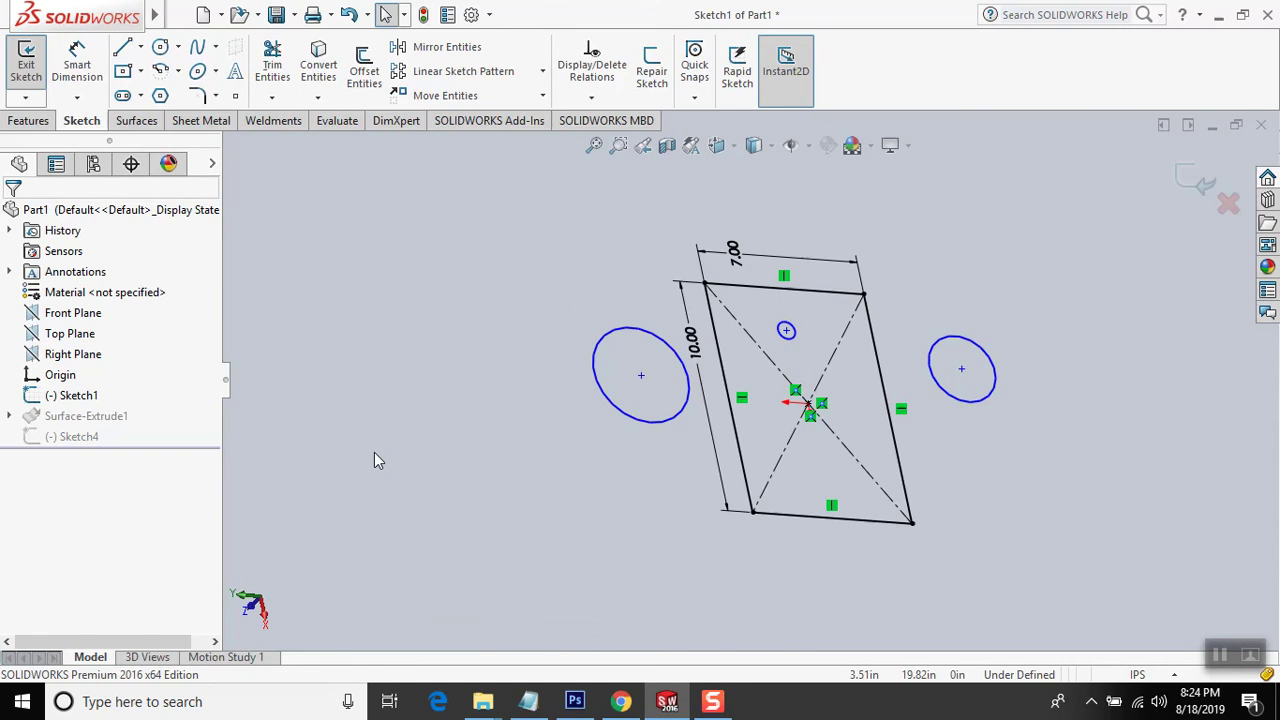
- Exit Sketch1, now holding only the 7.00 by 10.00 rectangle
{"action": "left_click", "coordinate": [1186, 182]}
- Extrude the rectangle sketch 13.00in into a solid box
{"action": "left_click", "coordinate": [34, 65]}
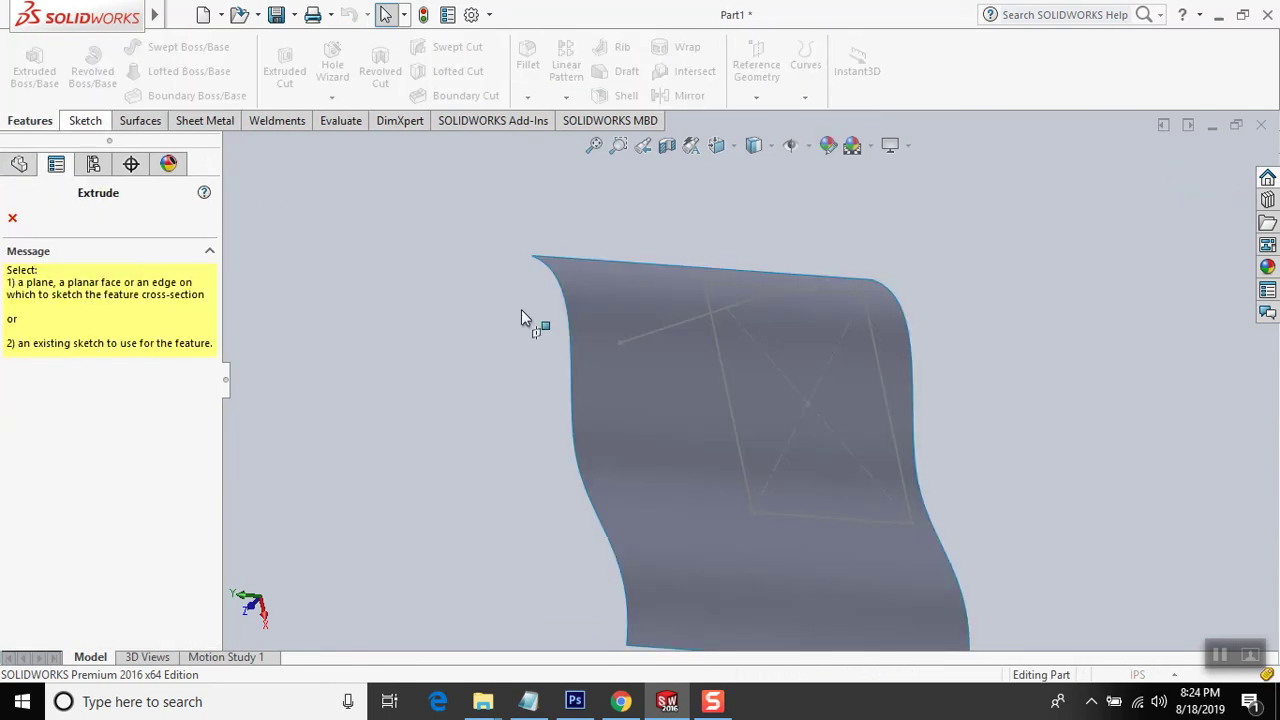
{"action": "left_click", "coordinate": [724, 392]}
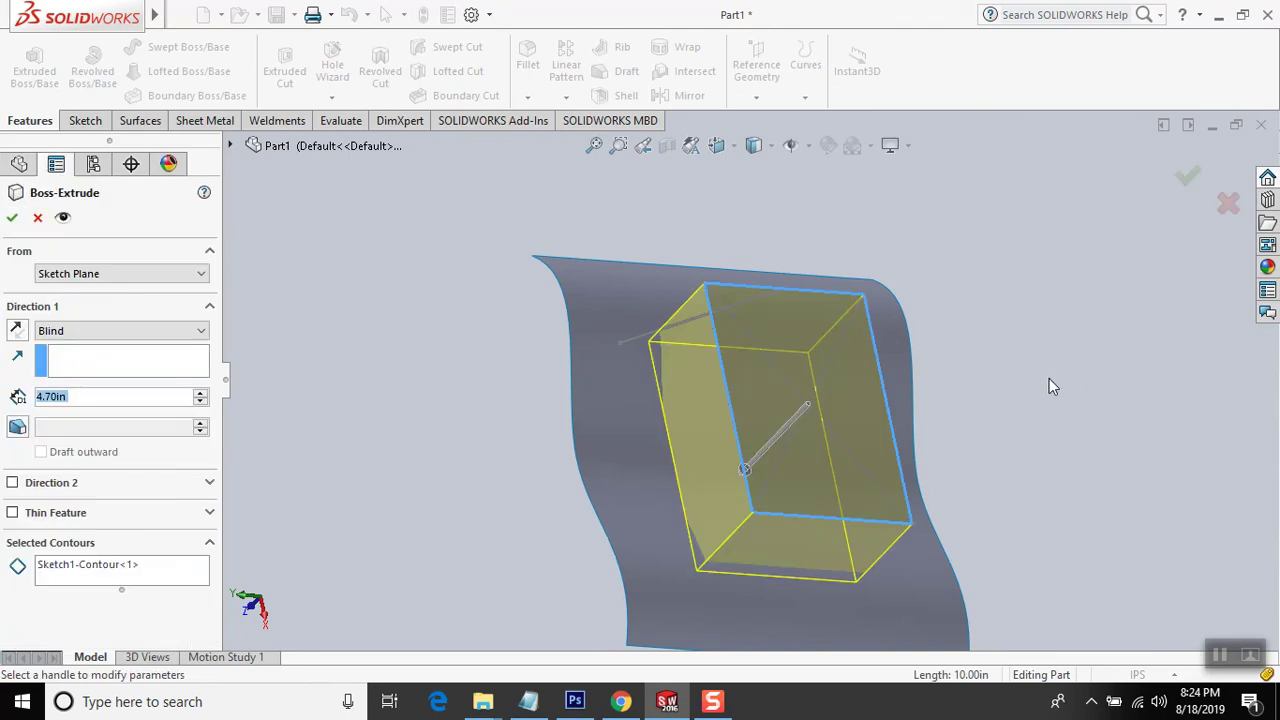
{"action": "left_click_drag", "start_coordinate": [743, 470], "coordinate": [969, 234]}
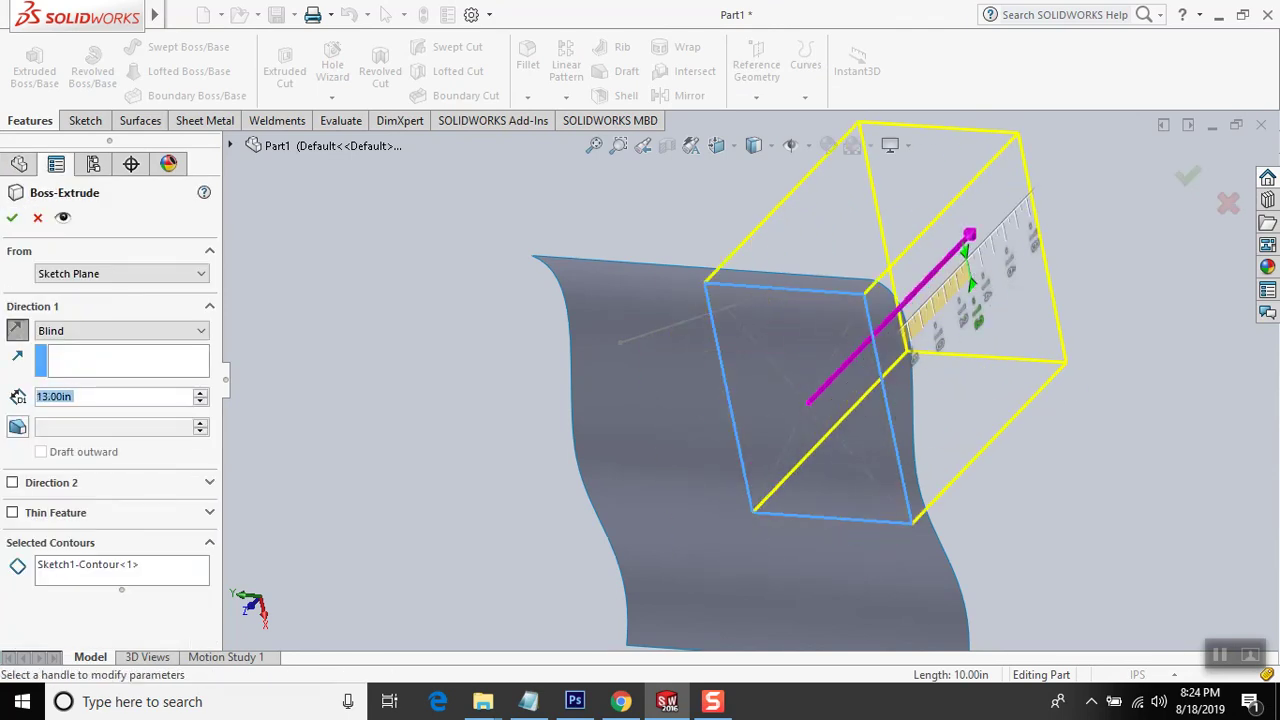
{"action": "key", "text": "Return"}
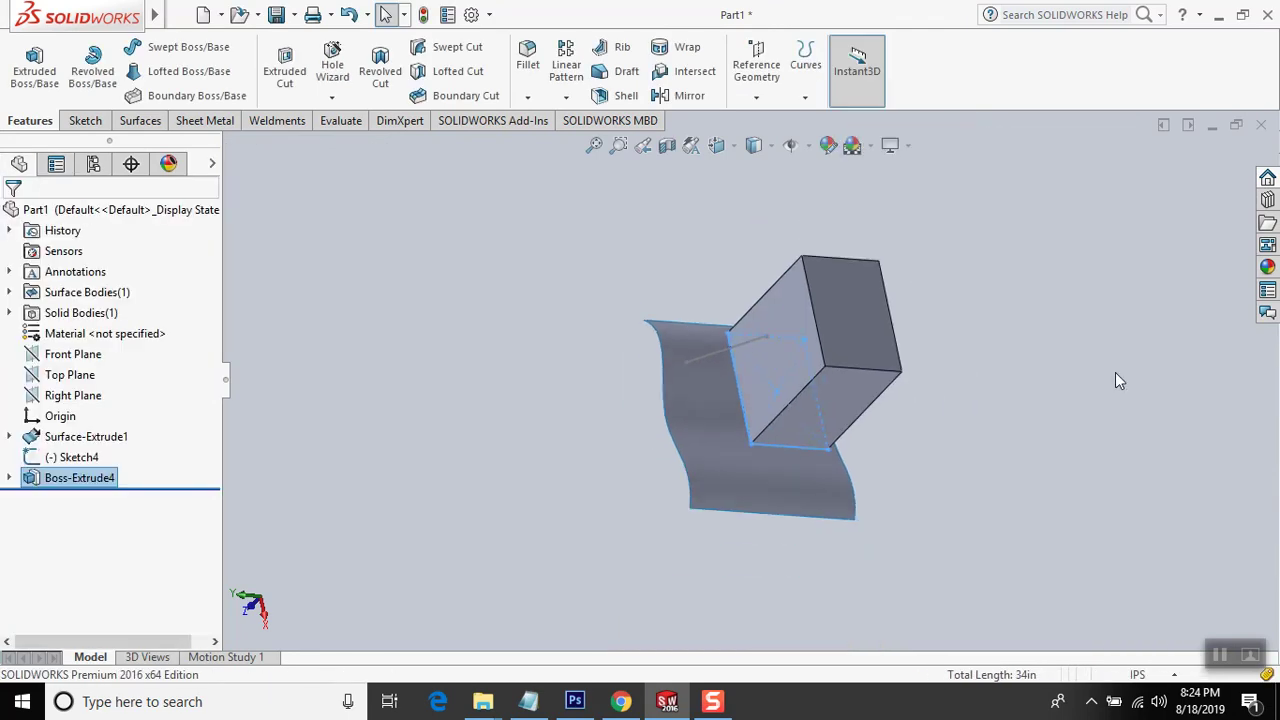
{"action": "mouse_move", "coordinate": [1068, 454]}
{"action": "middle_mouse_down"}
{"action": "mouse_move", "coordinate": [1014, 504]}
{"action": "mouse_move", "coordinate": [943, 534]}
{"action": "middle_mouse_up"}
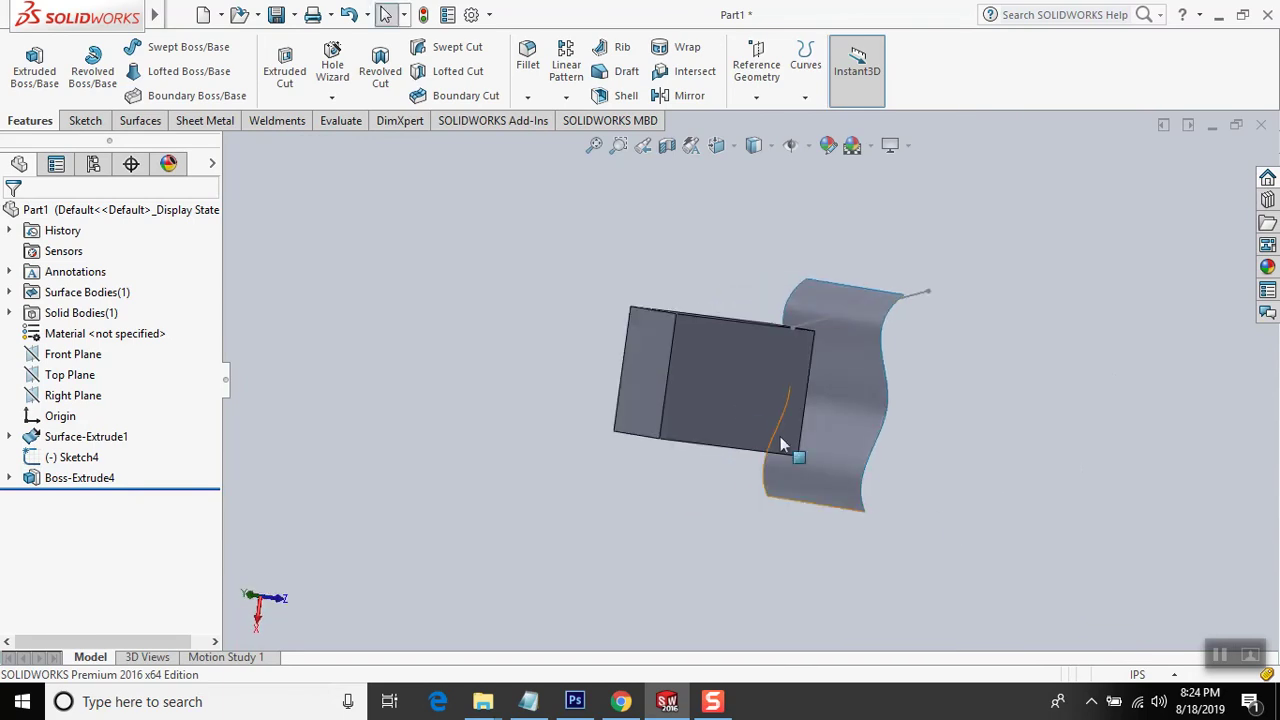
{"action": "left_click", "coordinate": [736, 402]}
- Sketch a circle on the box's outer face
{"action": "left_click", "coordinate": [789, 345]}
{"action": "left_click", "coordinate": [160, 47]}
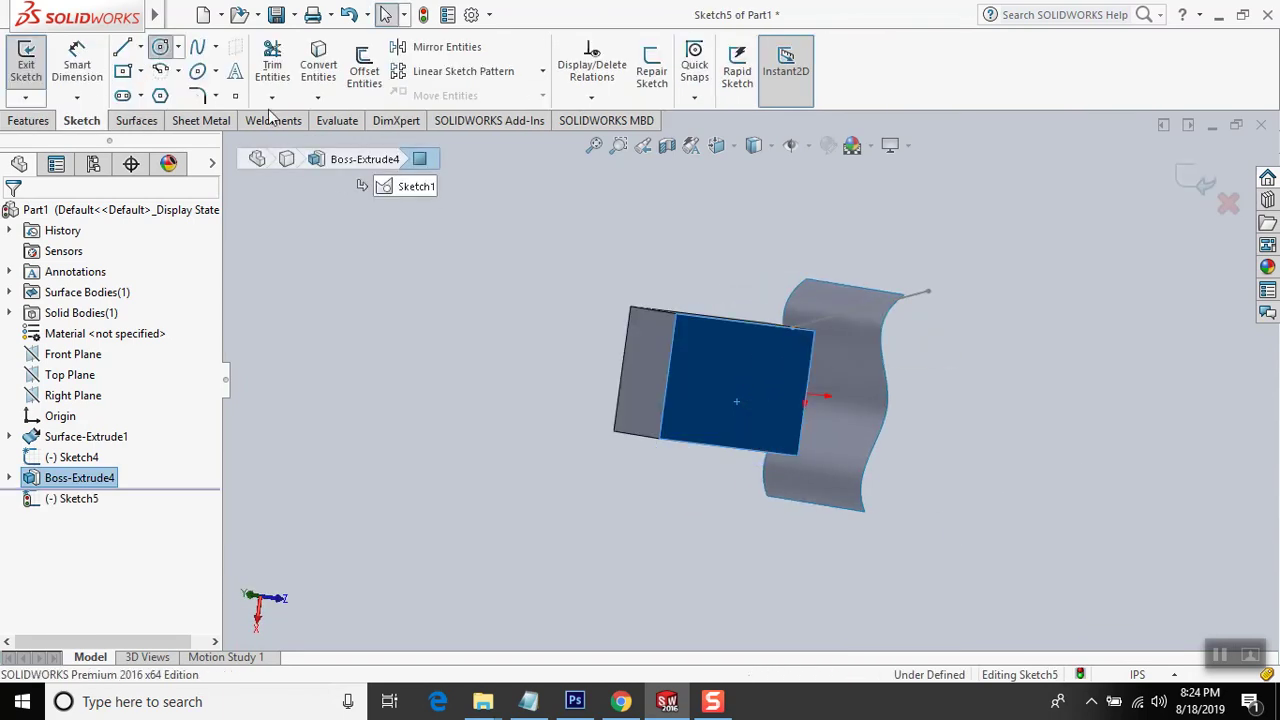
{"action": "left_click", "coordinate": [737, 386]}
{"action": "left_click", "coordinate": [749, 416]}
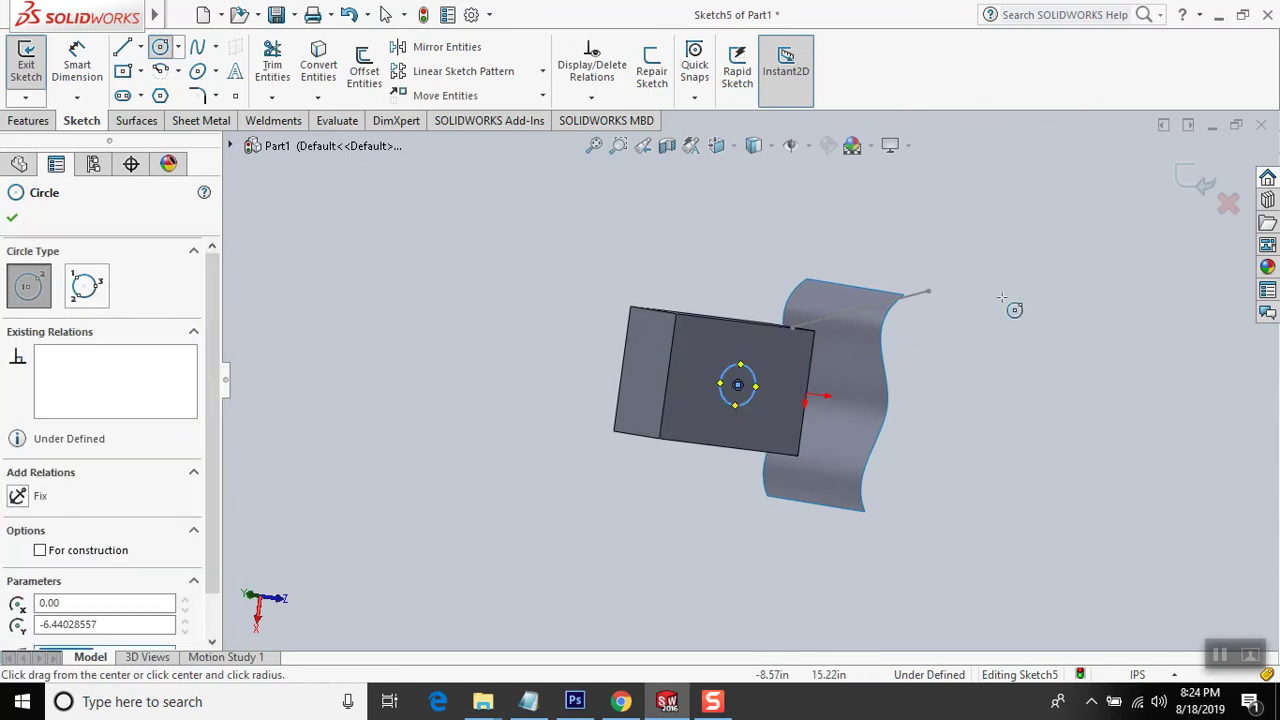
{"action": "left_click", "coordinate": [1196, 182]}
- Extrude the circle 11.44in into a cylinder merged with the box
{"action": "left_click", "coordinate": [40, 78]}
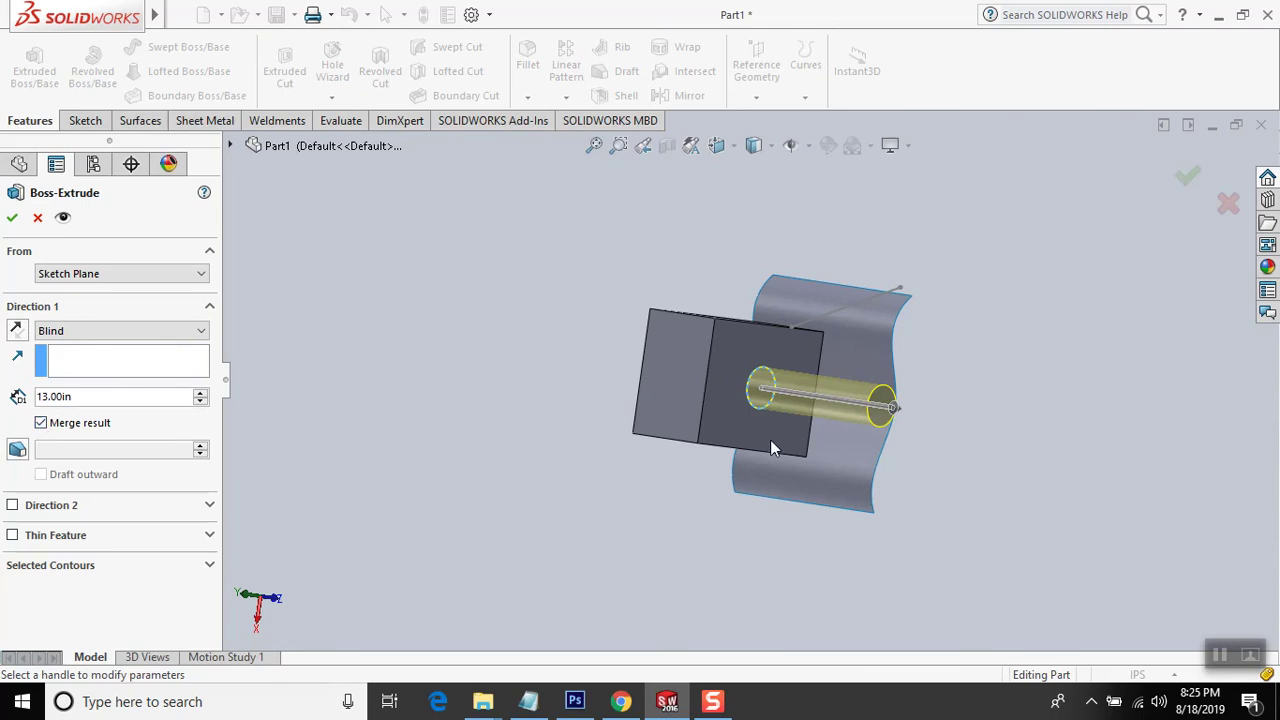
{"action": "middle_click_drag", "start_coordinate": [768, 410], "coordinate": [820, 423]}
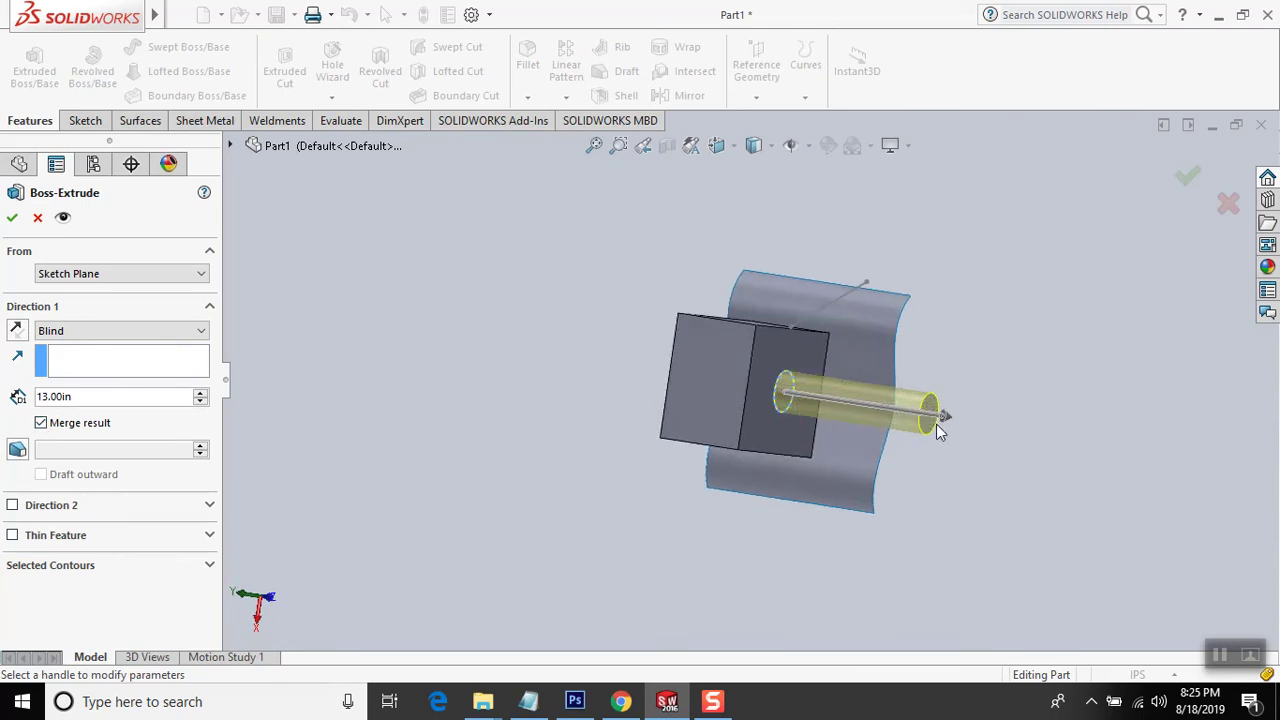
{"action": "left_click_drag", "start_coordinate": [945, 416], "coordinate": [928, 413]}
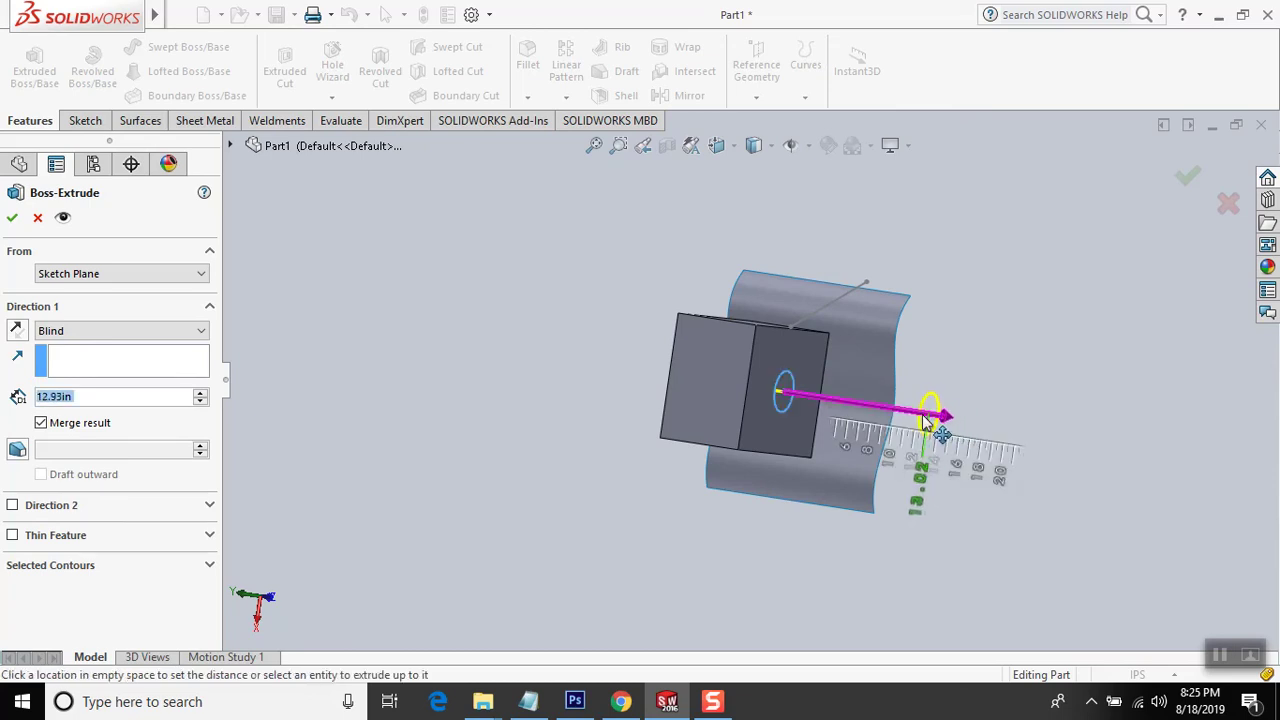
{"action": "left_click", "coordinate": [13, 218]}
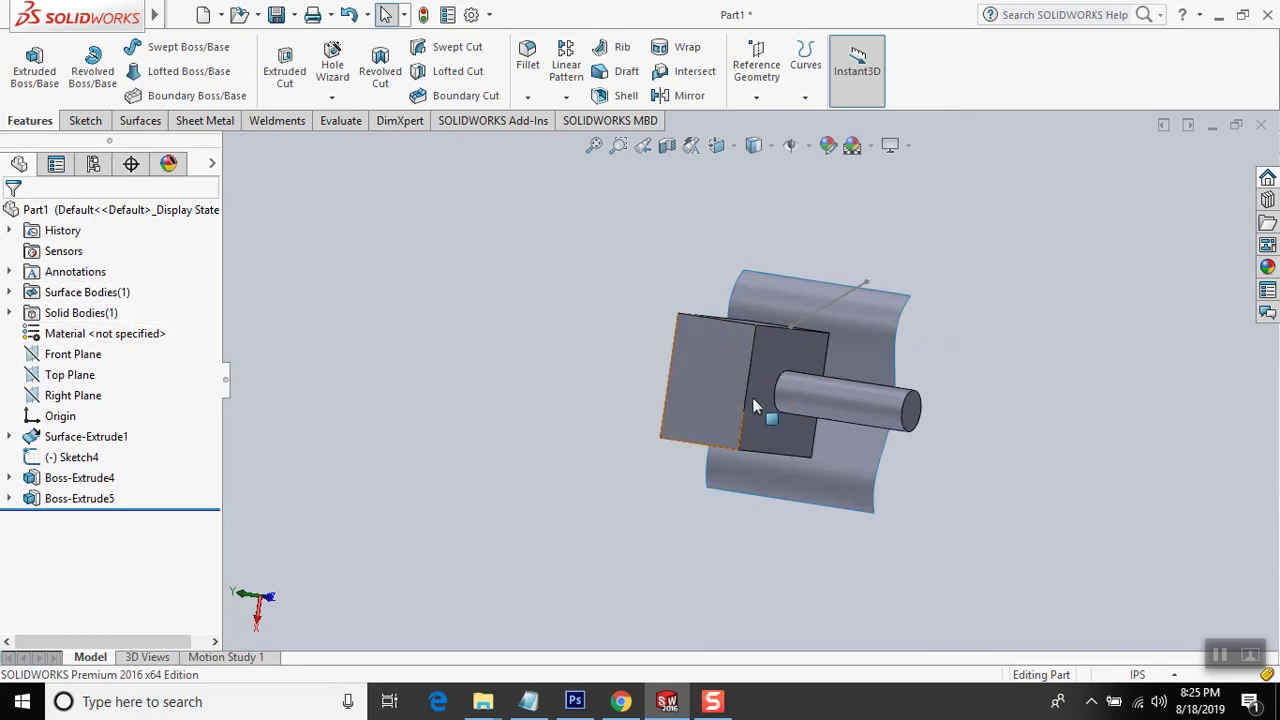
{"action": "right_click", "coordinate": [80, 498]}
{"action": "left_click", "coordinate": [101, 282]}
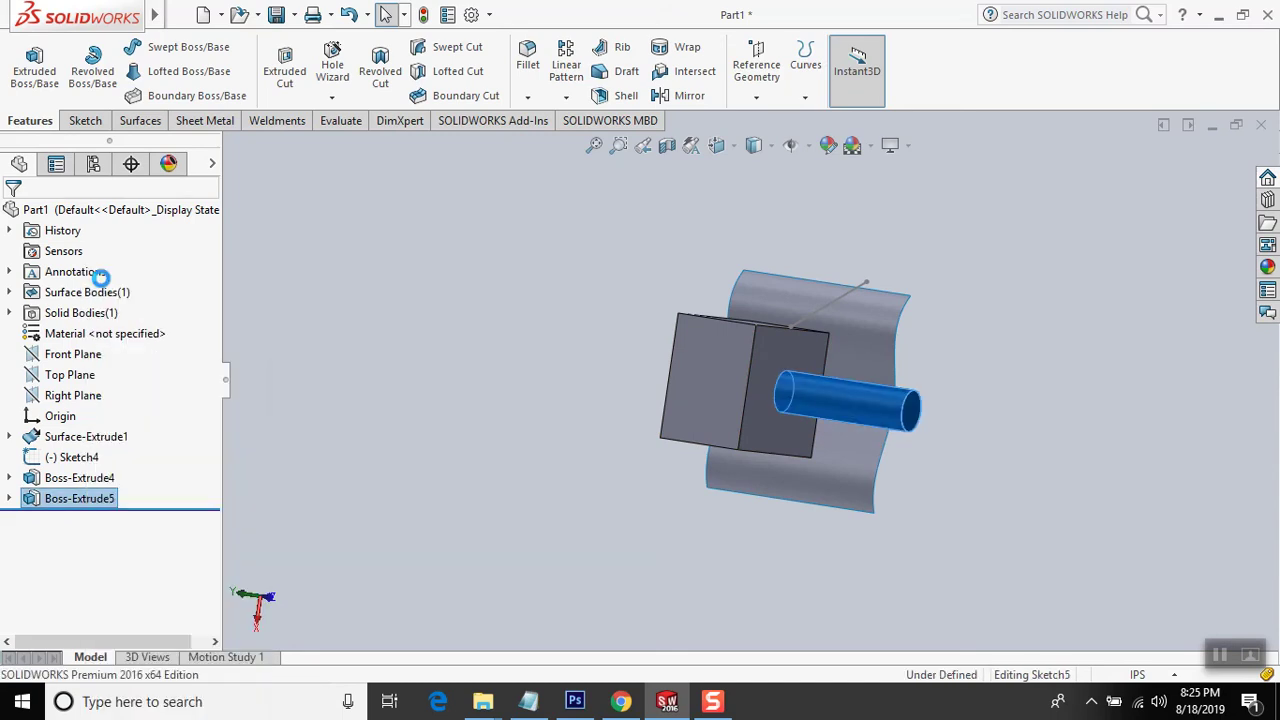
{"action": "left_click", "coordinate": [41, 423]}
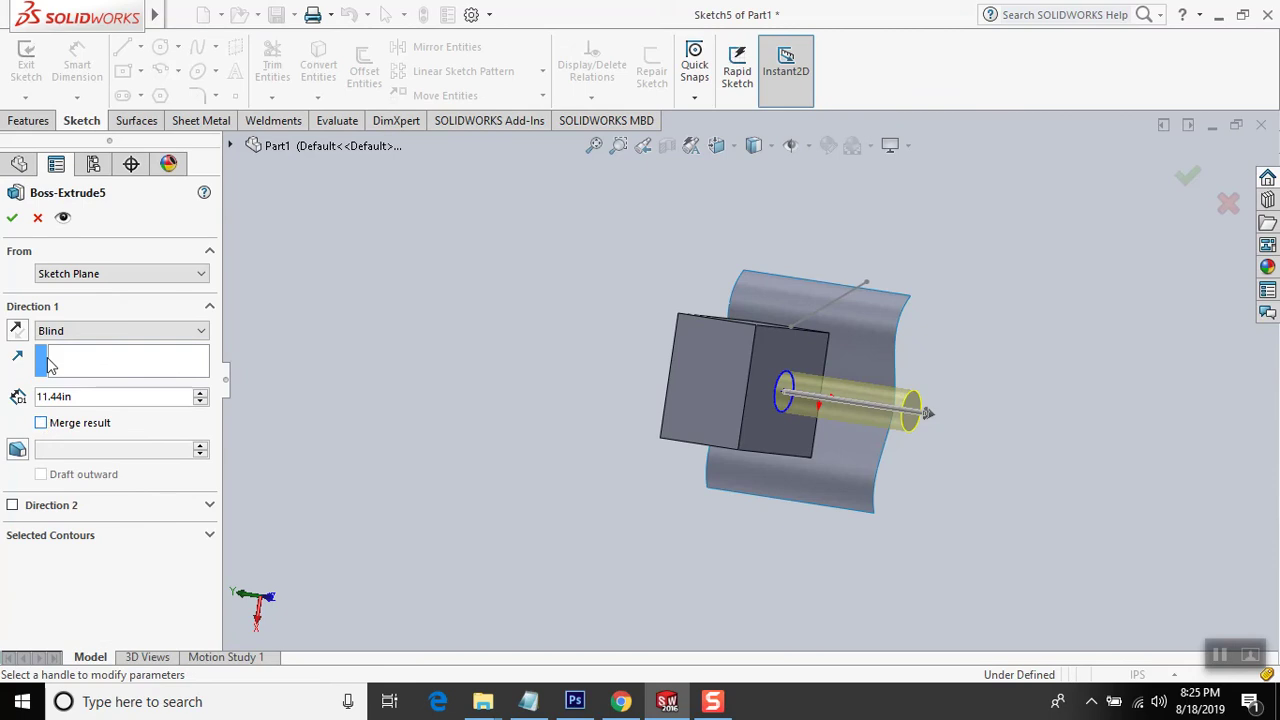
{"action": "left_click", "coordinate": [13, 216]}
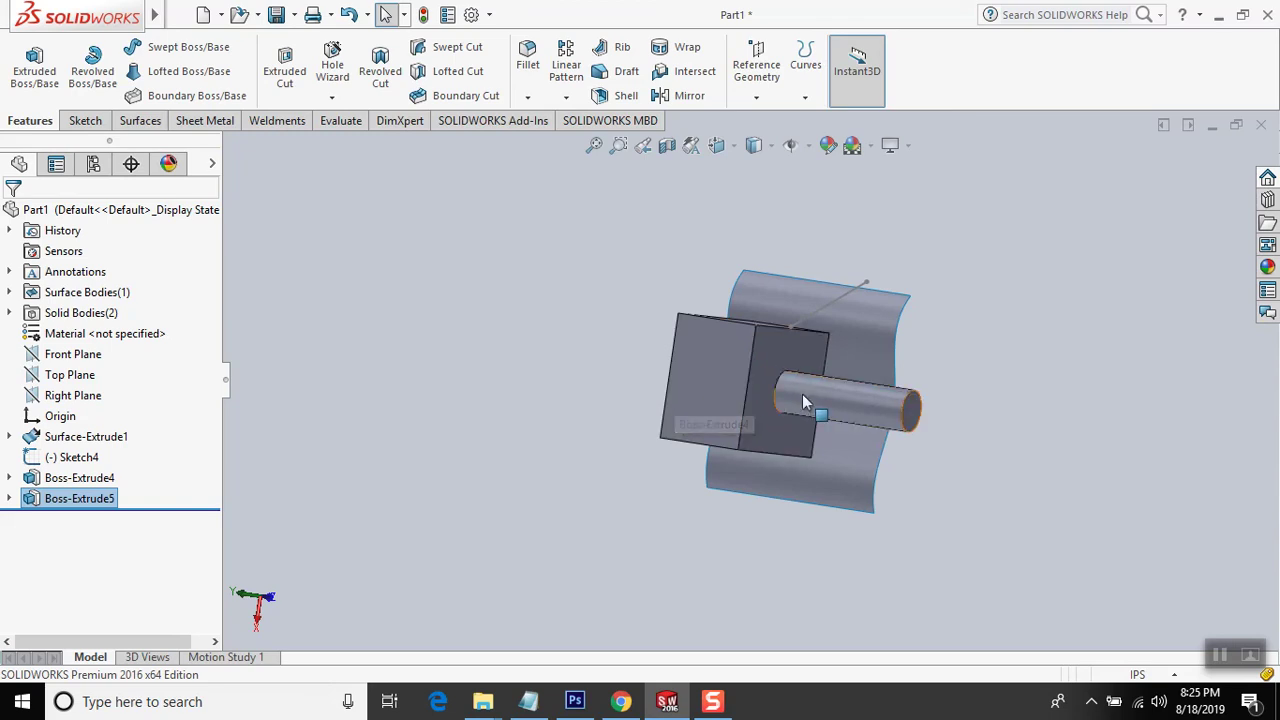
{"action": "right_click", "coordinate": [94, 505]}
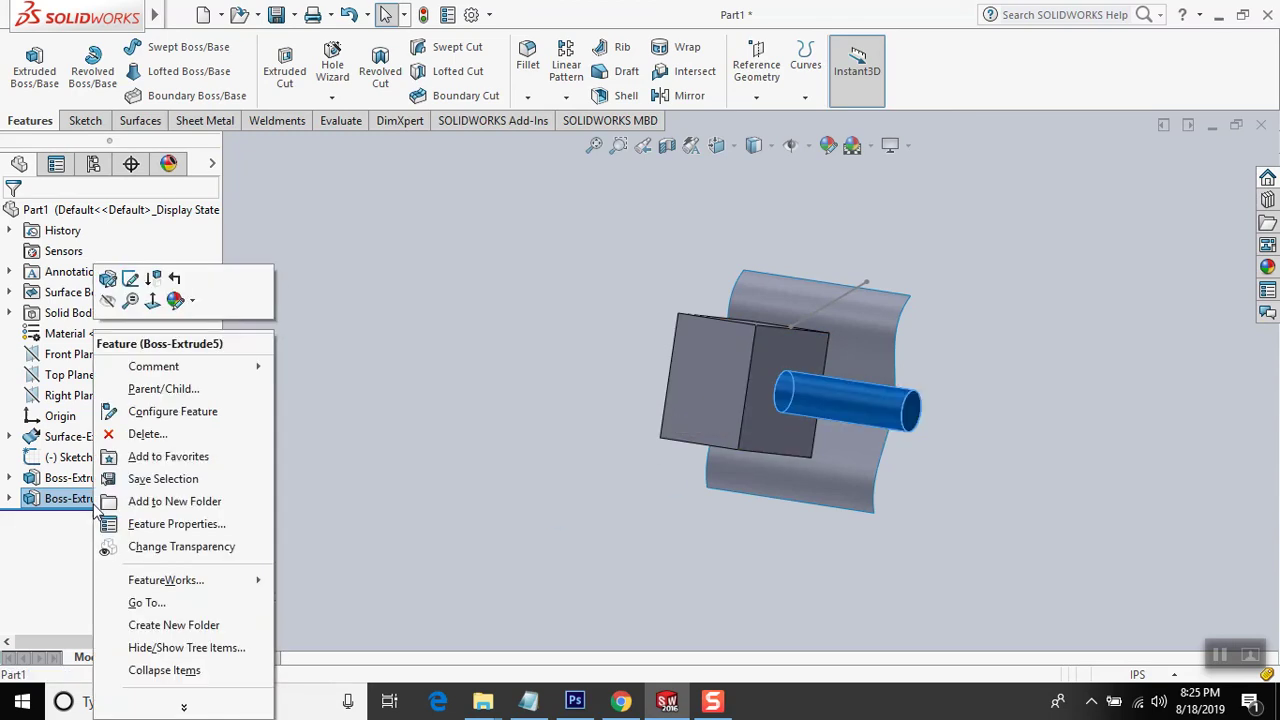
{"action": "left_click", "coordinate": [108, 279]}
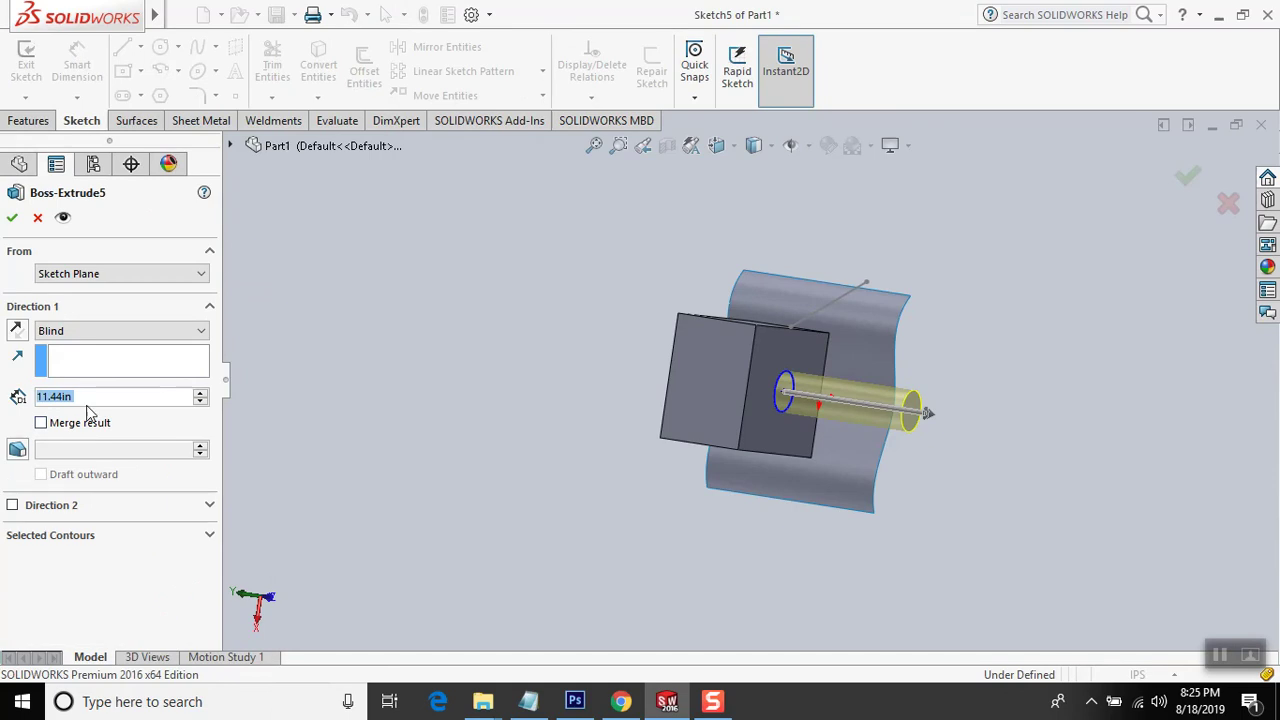
{"action": "left_click", "coordinate": [10, 220]}
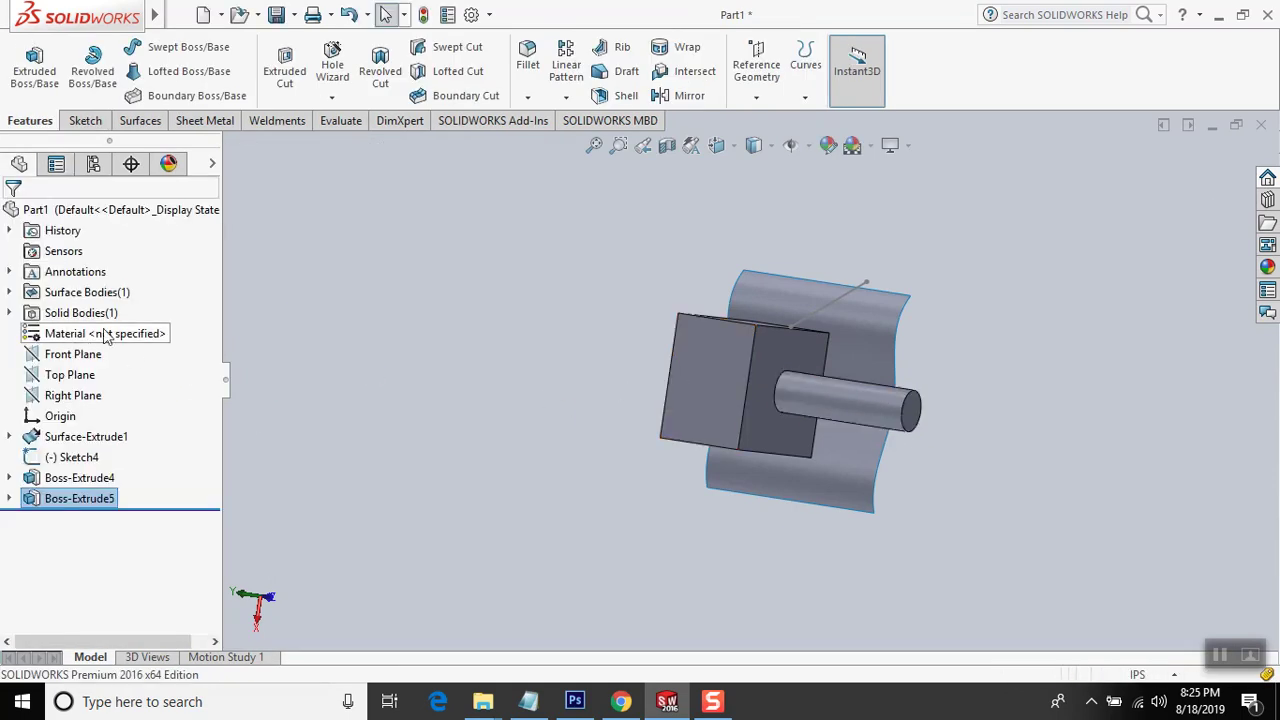
{"action": "middle_click_drag", "start_coordinate": [676, 433], "coordinate": [700, 523]}
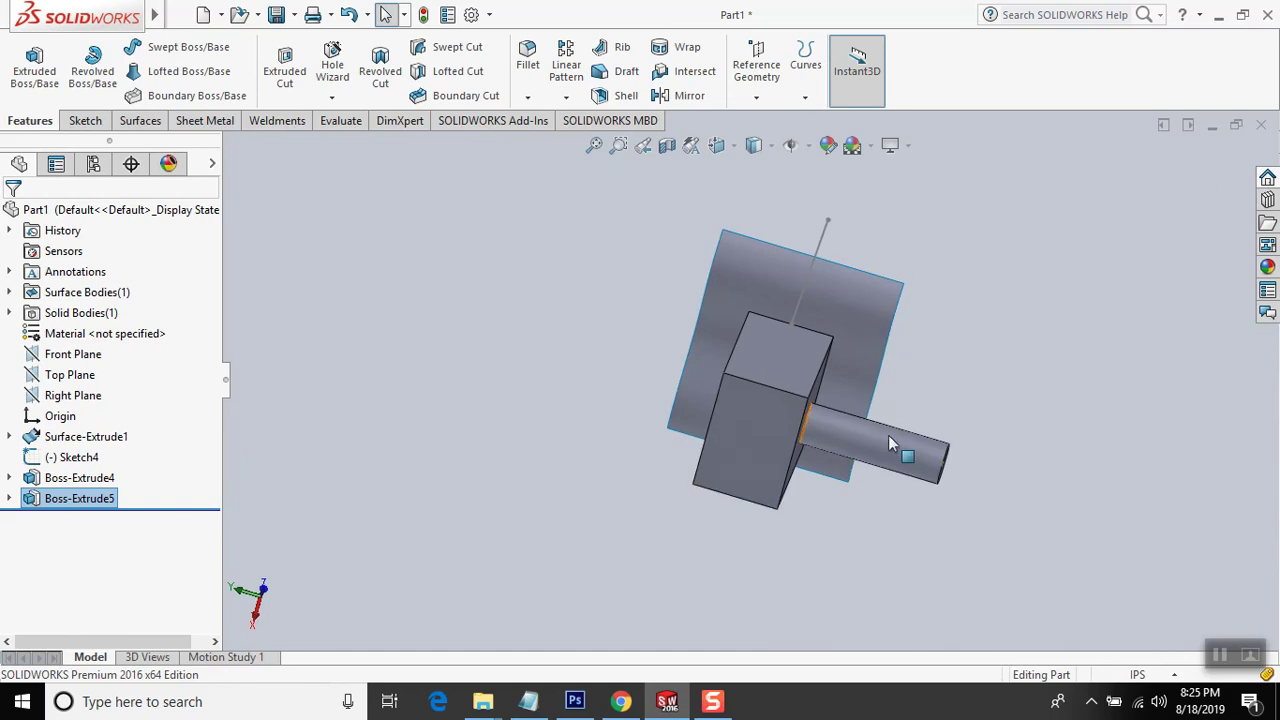